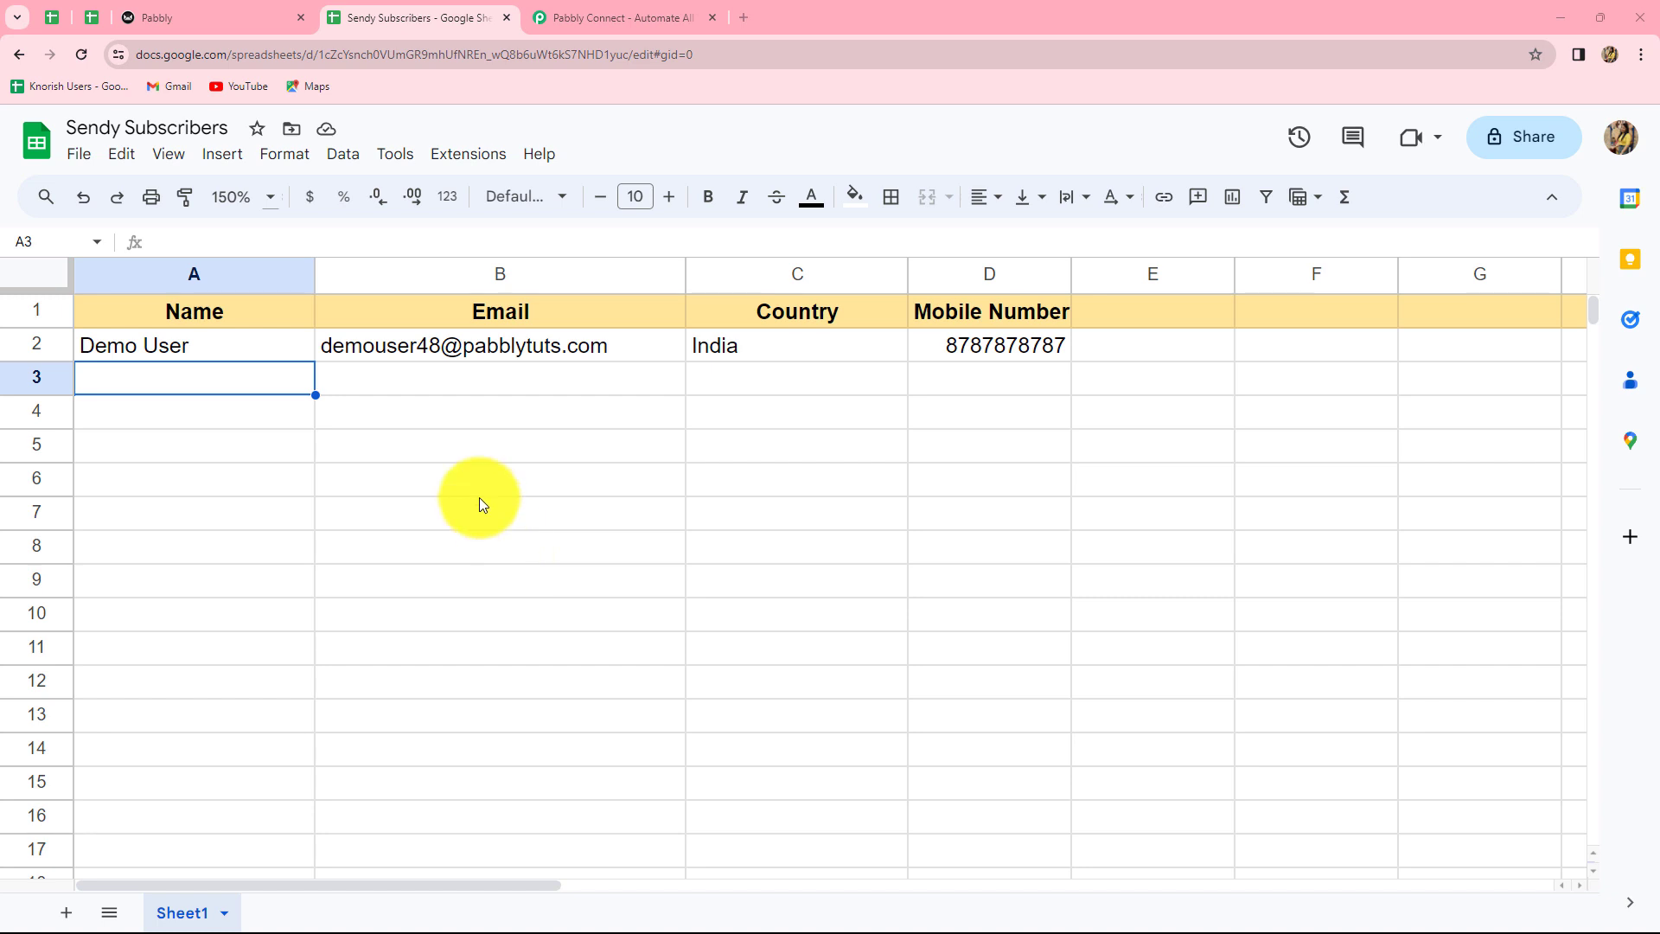
Compare the Sendy list's current subscribers against the Sendy Subscribers sheet rows, then bring up Pabbly Connect's site
{"action": "left_click", "coordinate": [221, 17]}
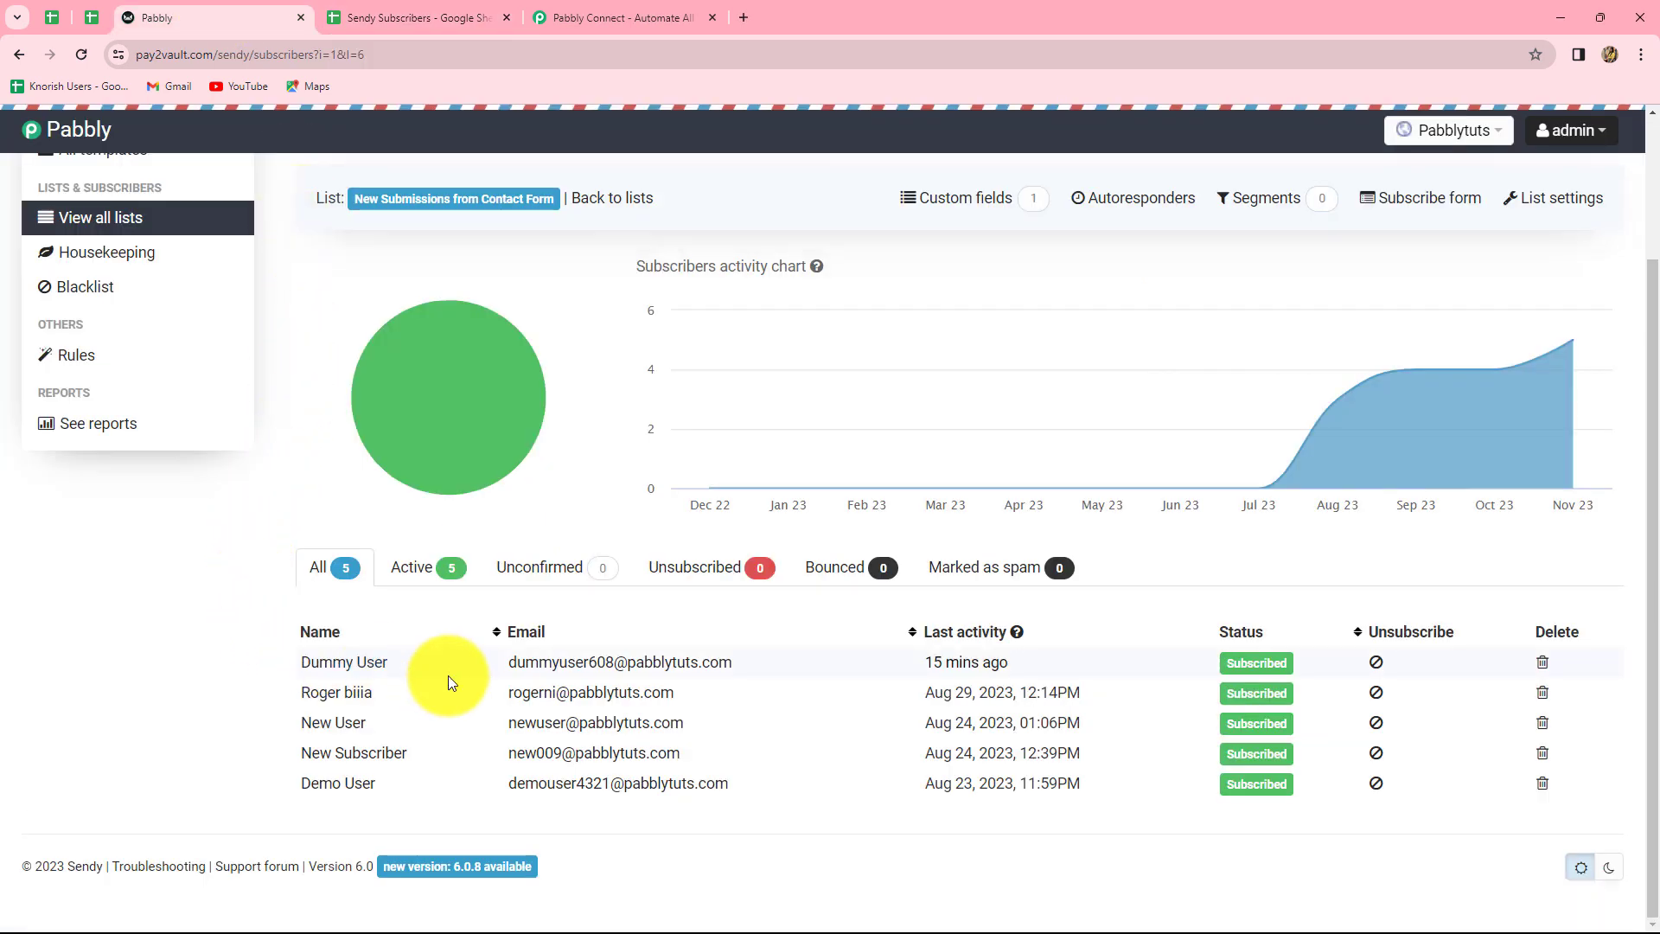
{"action": "left_click", "coordinate": [414, 18]}
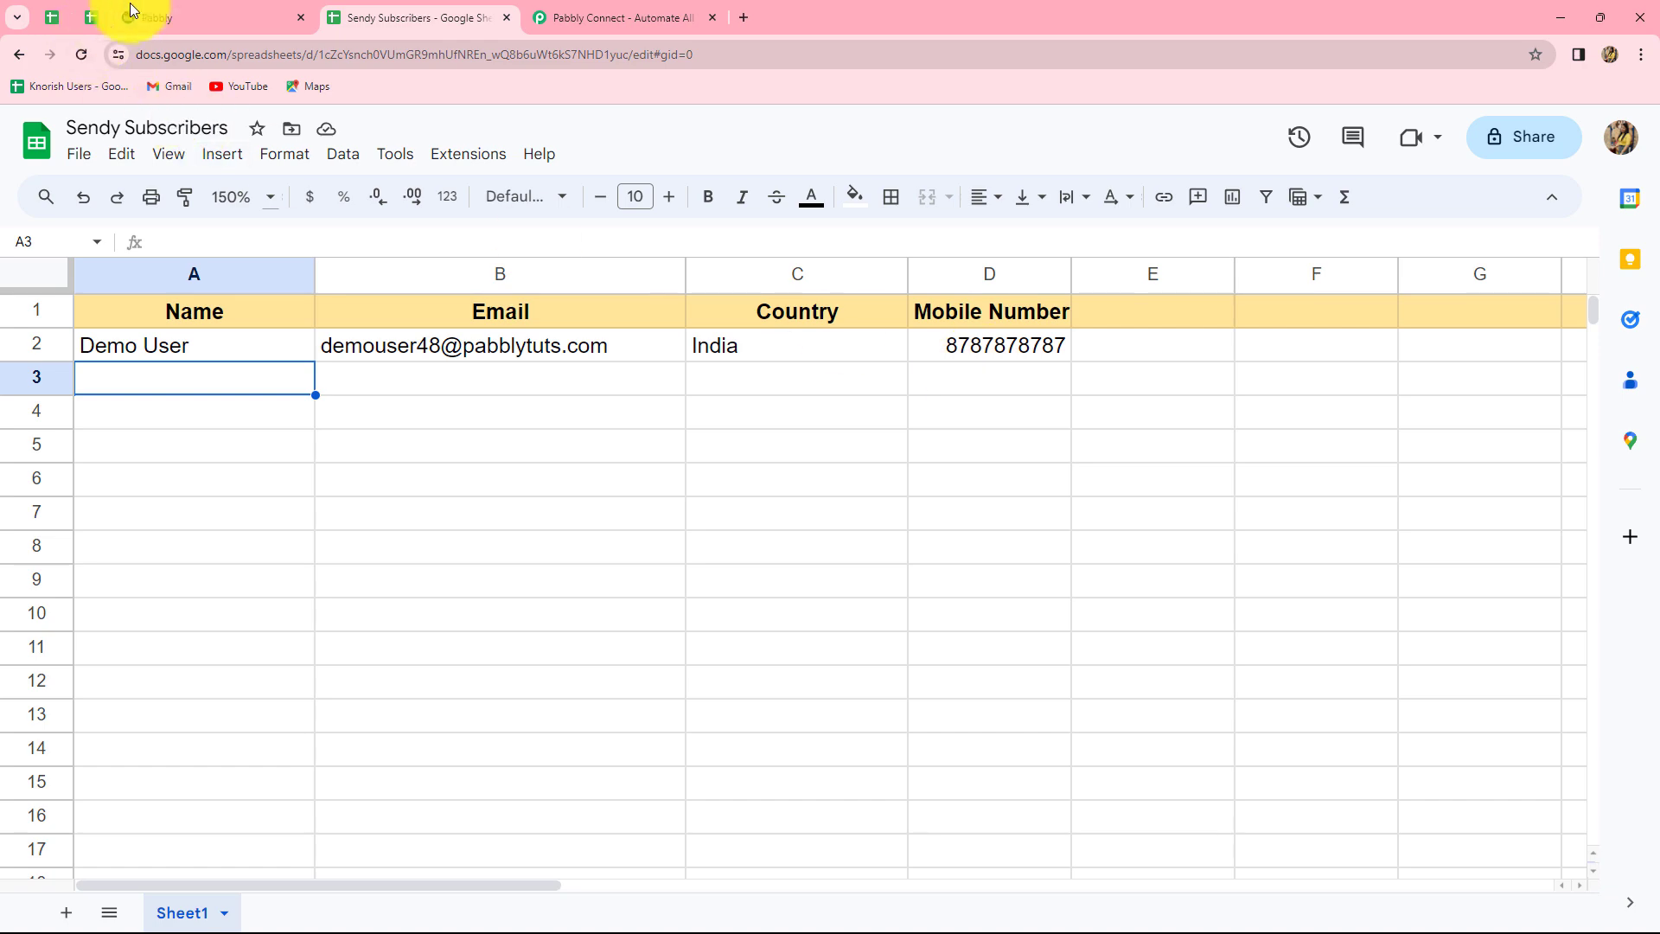
{"action": "left_click", "coordinate": [154, 17]}
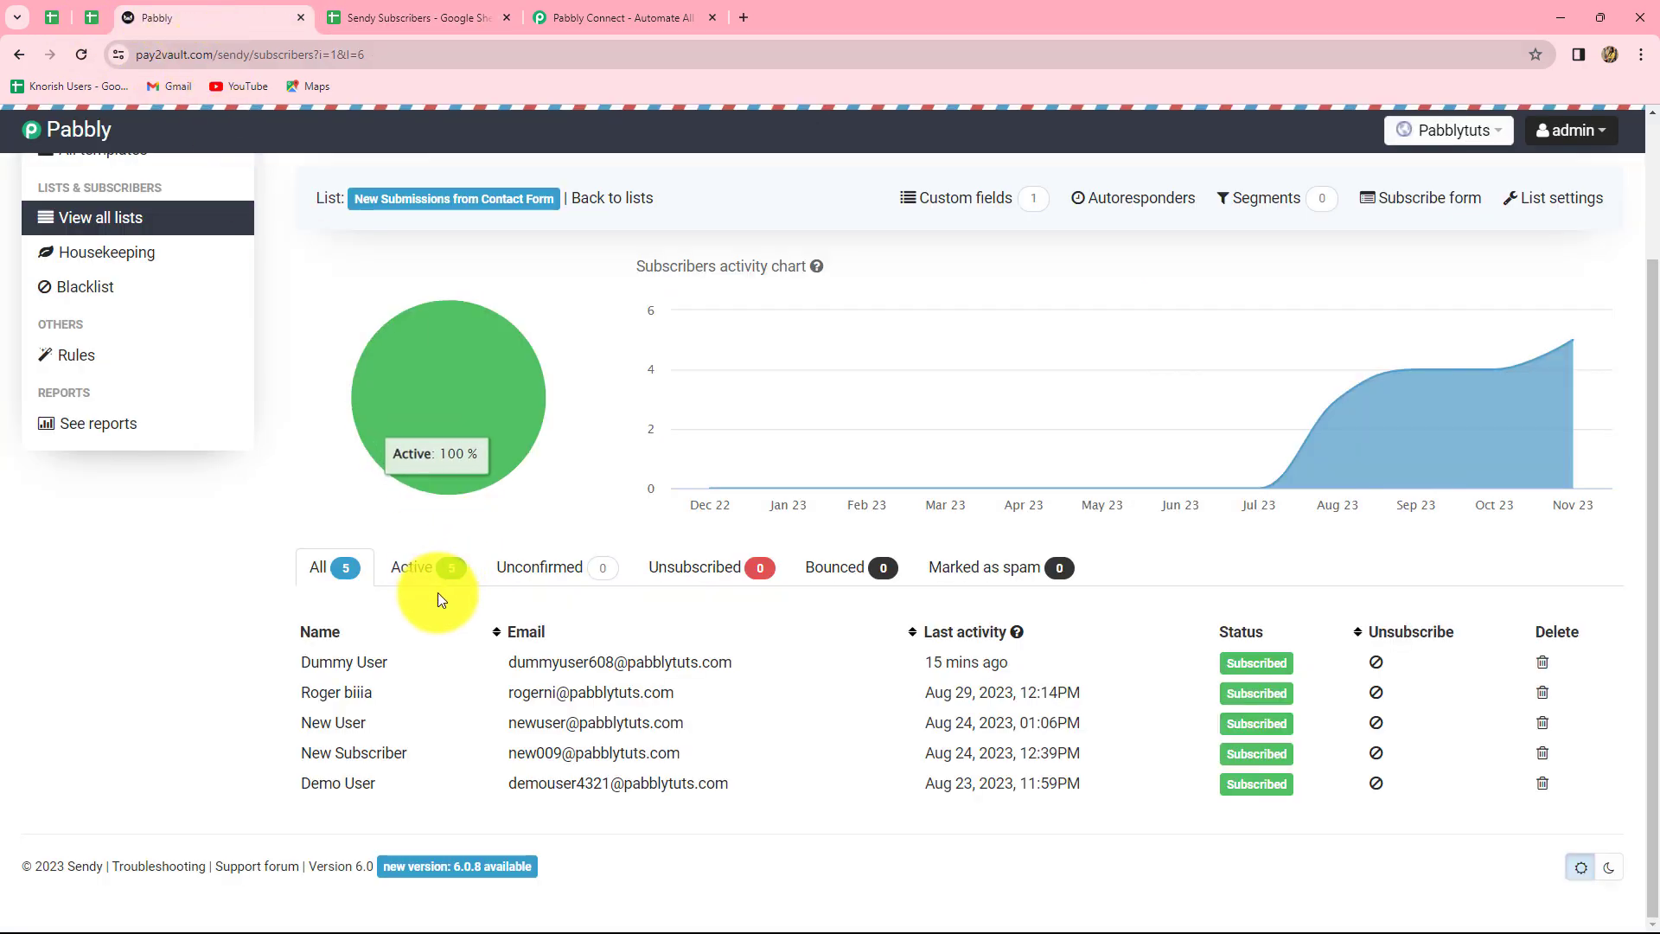
{"action": "left_click", "coordinate": [418, 18]}
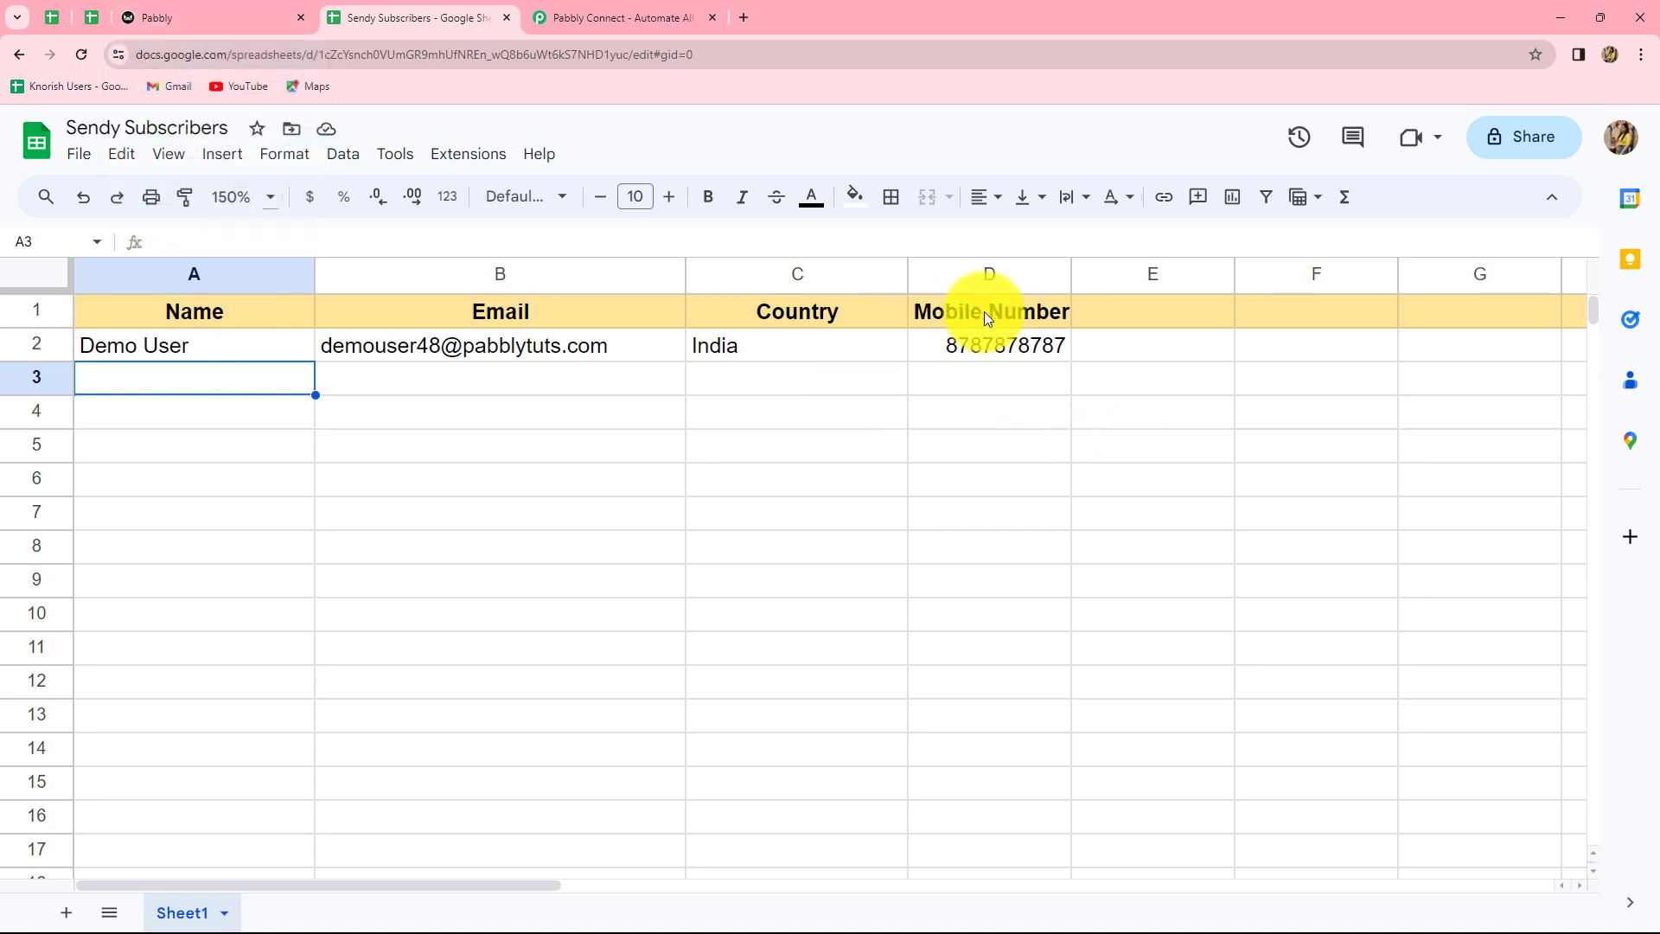
{"action": "left_click", "coordinate": [211, 17]}
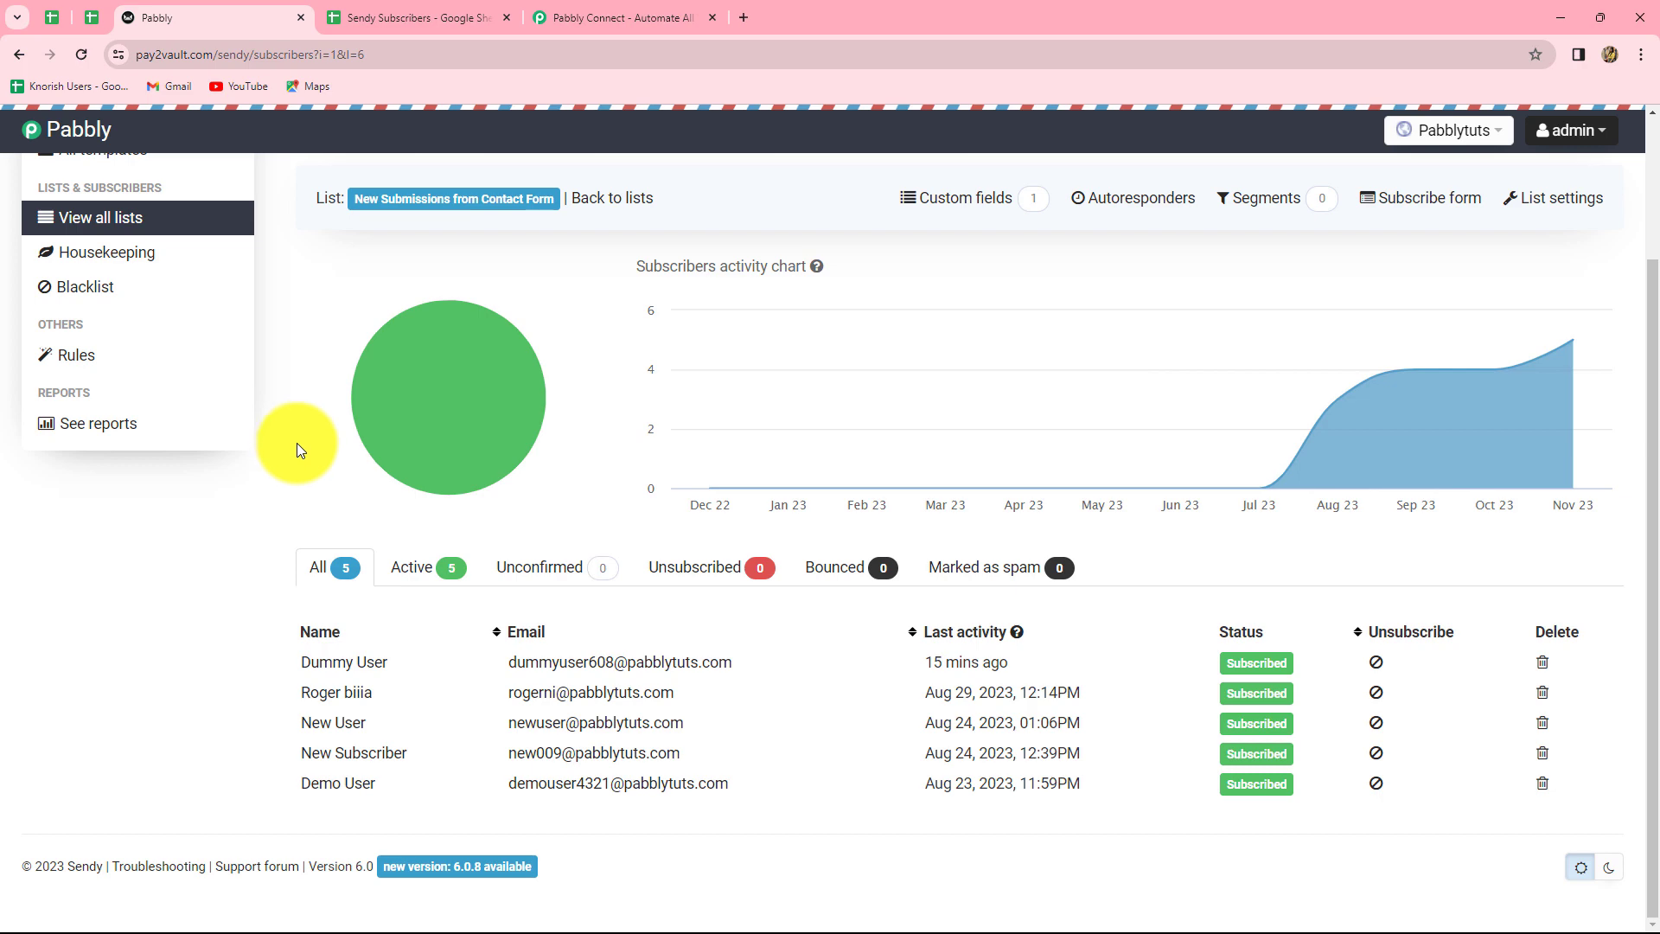
{"action": "left_click", "coordinate": [582, 19]}
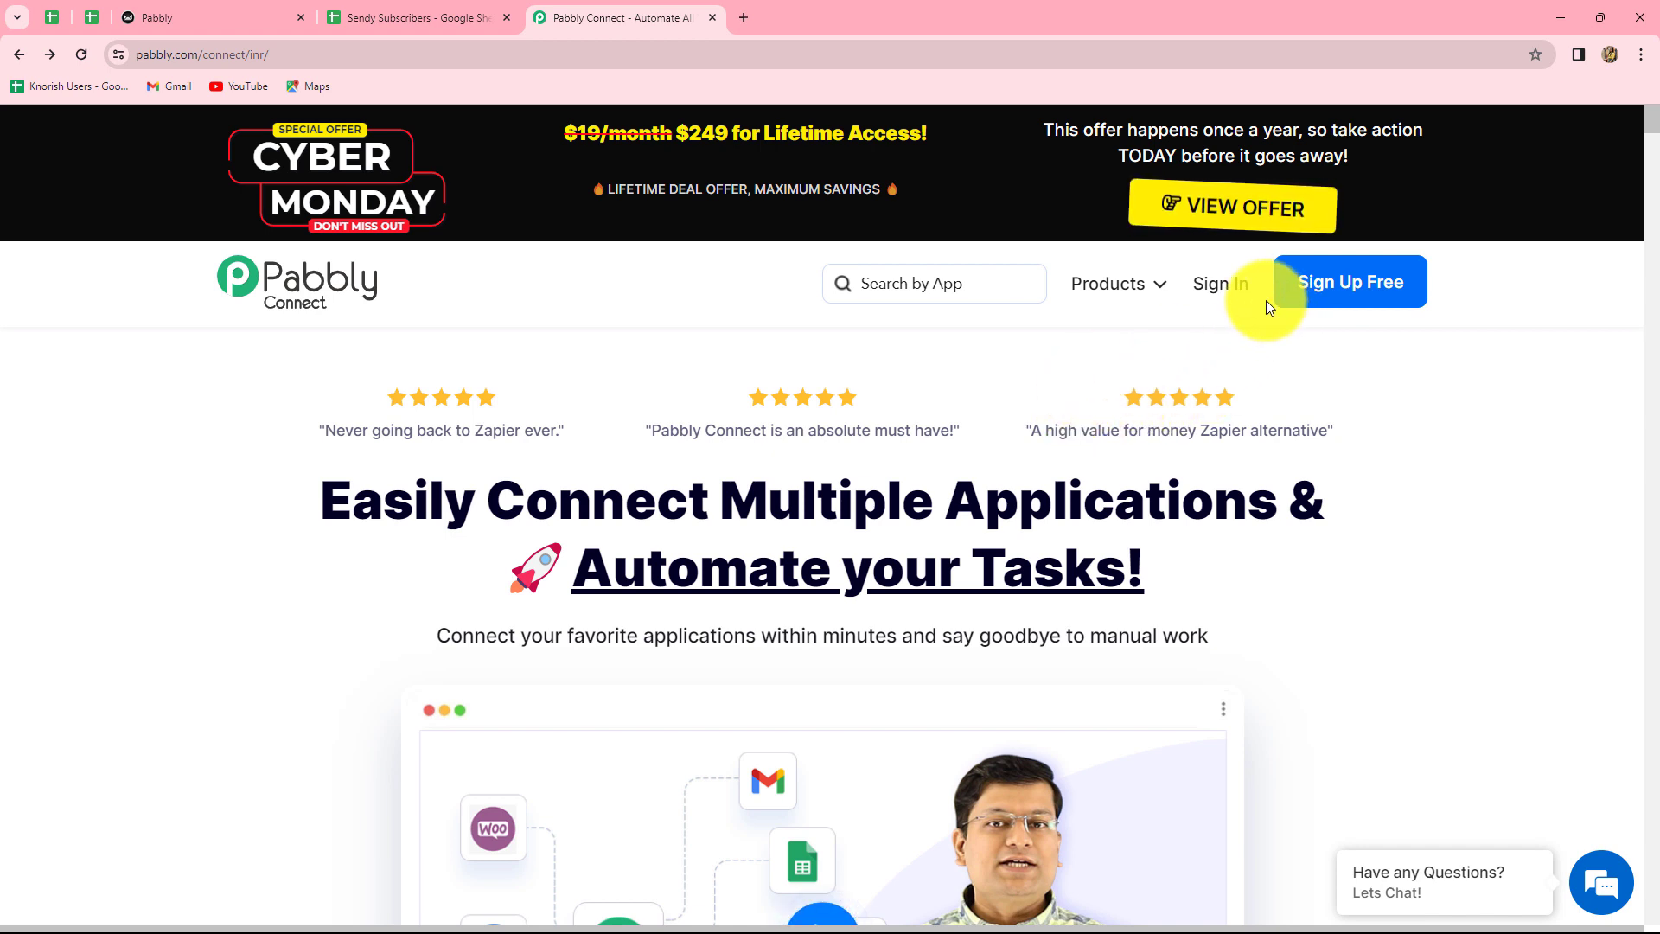
Sign in and launch Pabbly Connect from the All Apps page to reach its empty Home dashboard
{"action": "left_click", "coordinate": [1219, 288]}
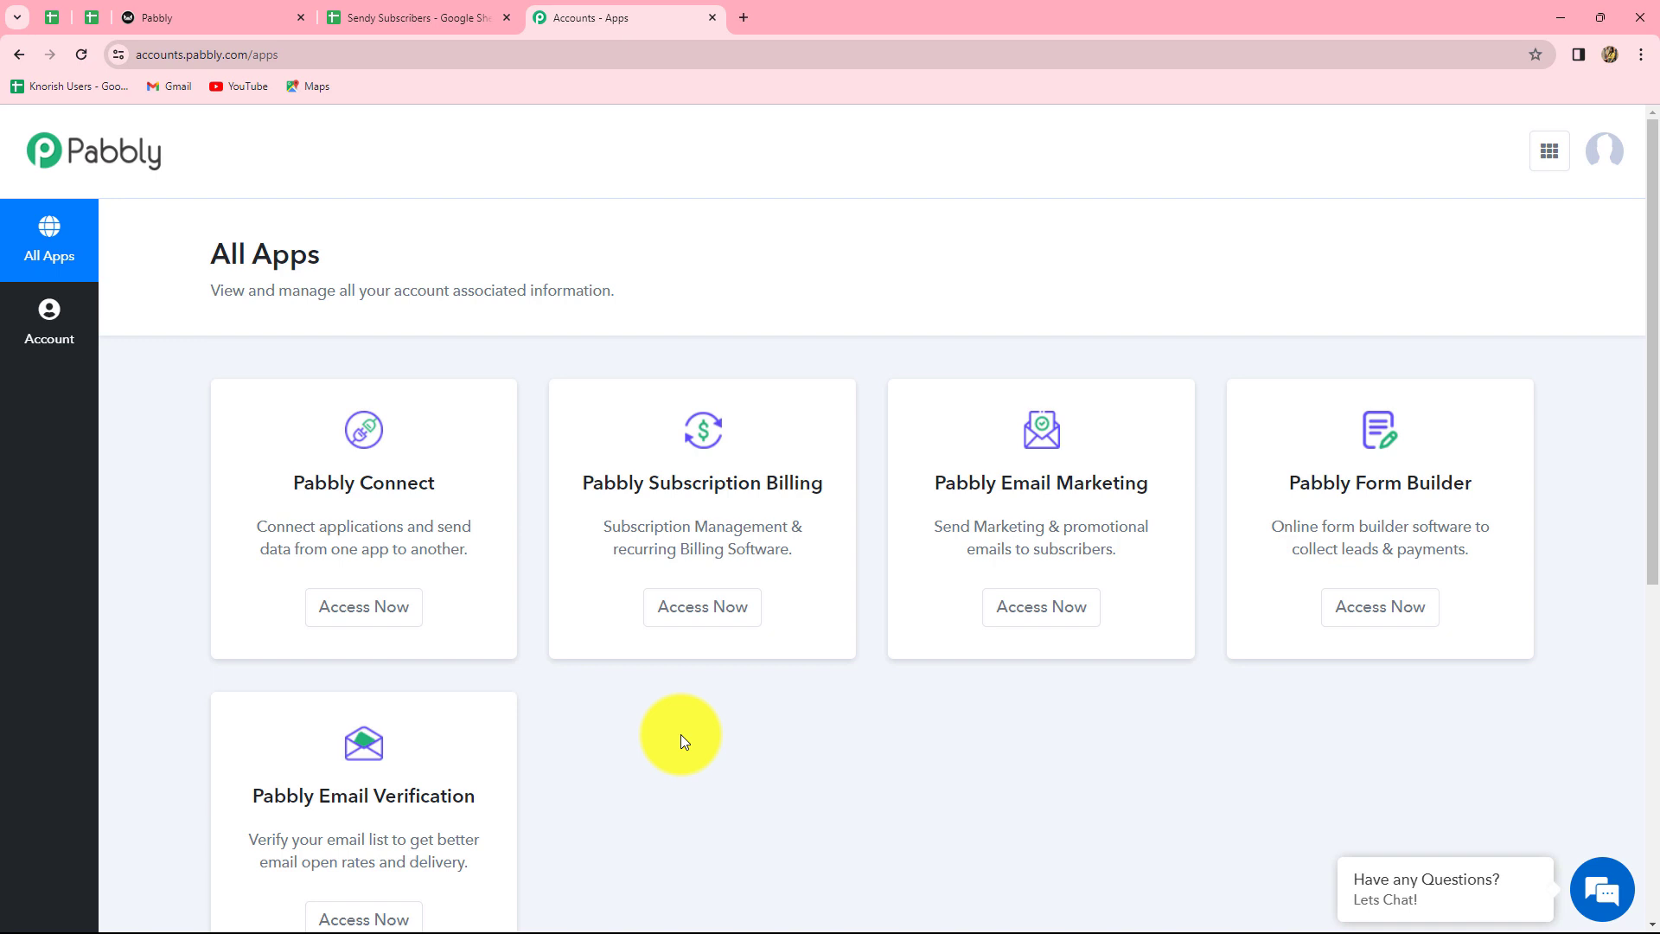
{"action": "left_click", "coordinate": [364, 616]}
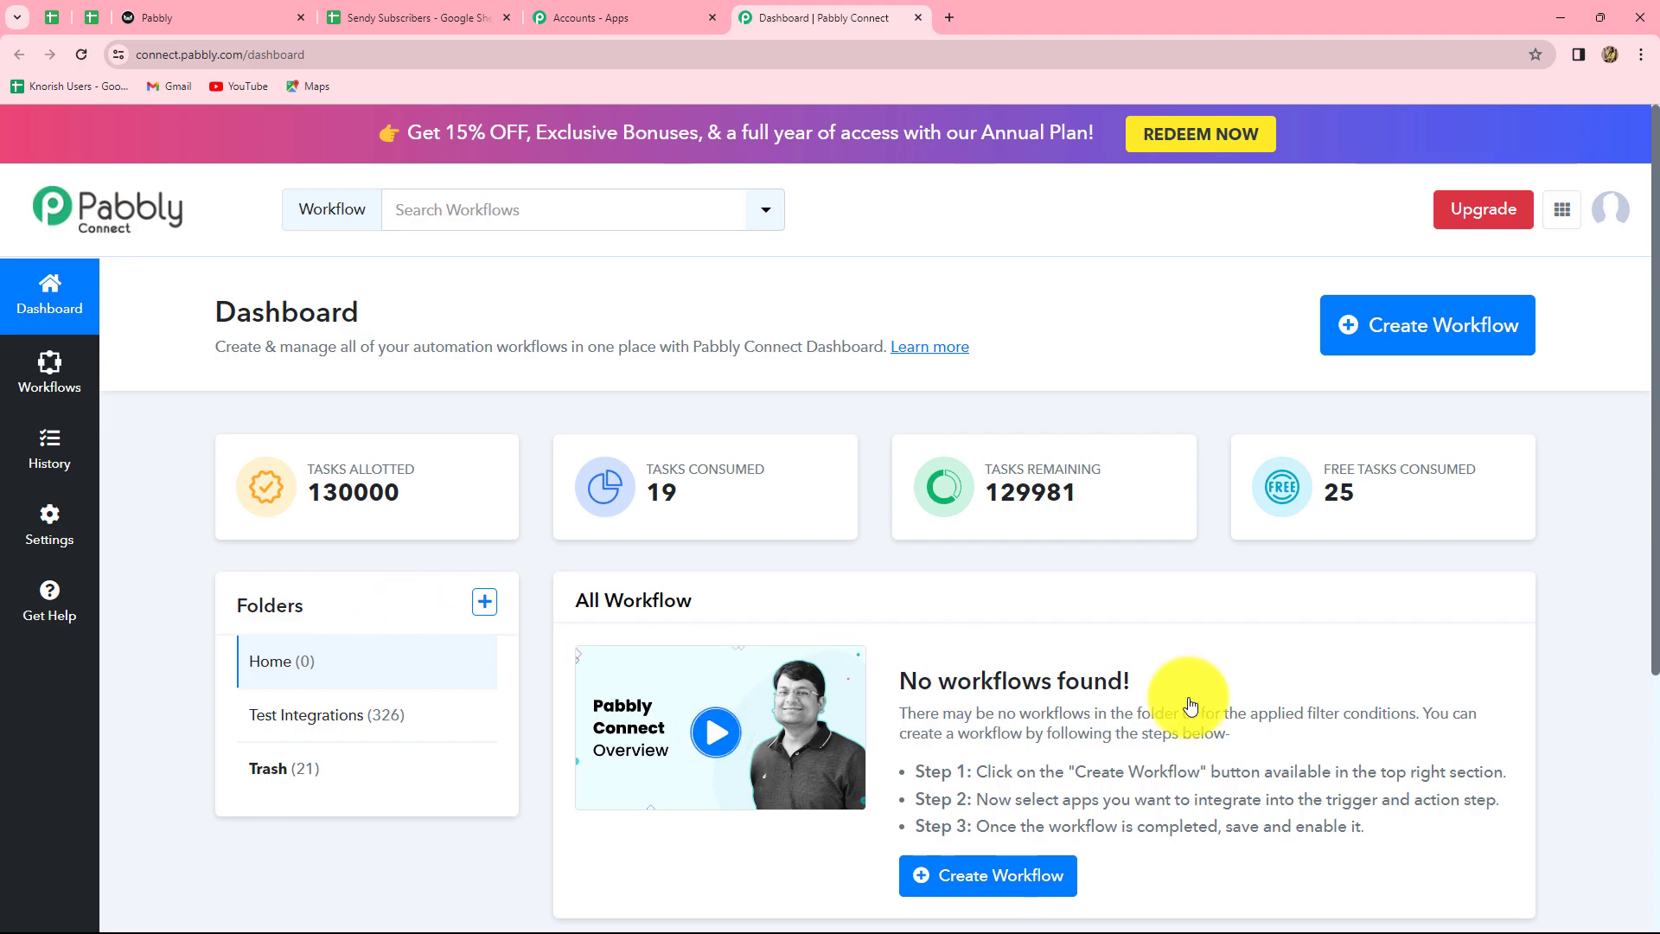
{"action": "scroll", "coordinate": [1190, 705], "scroll_direction": "down", "scroll_amount": 1}
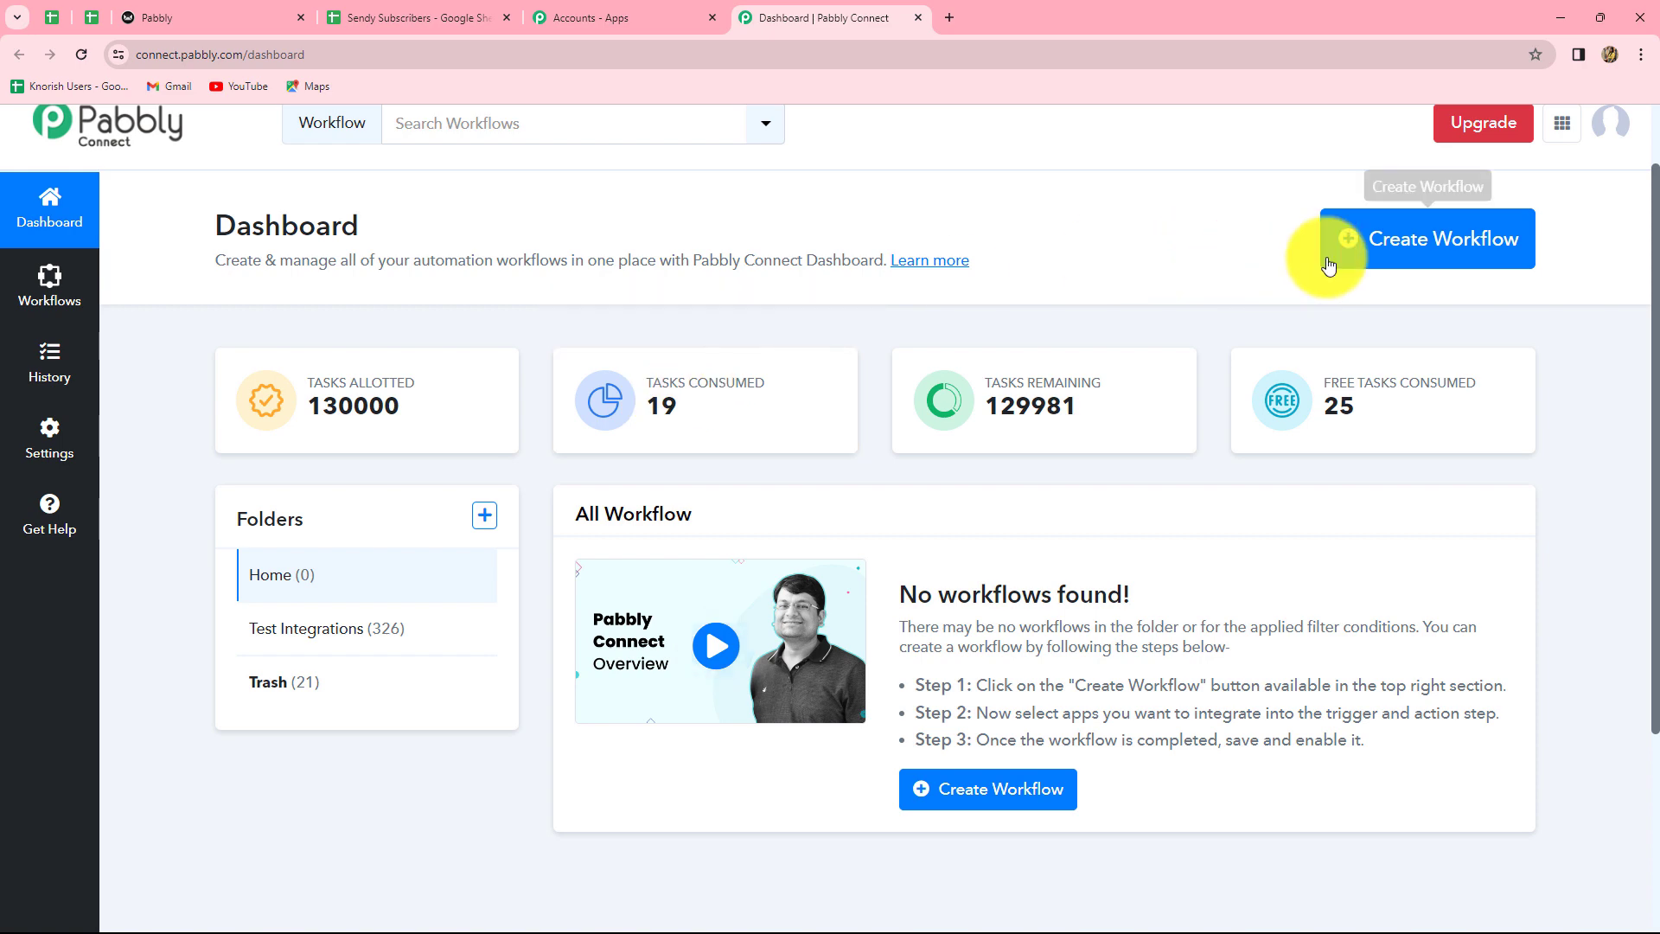
Create the workflow 'Create Sendy Subscriber with Custom Fields from Google Sheets' in the Test Integrations folder
{"action": "left_click", "coordinate": [1378, 263]}
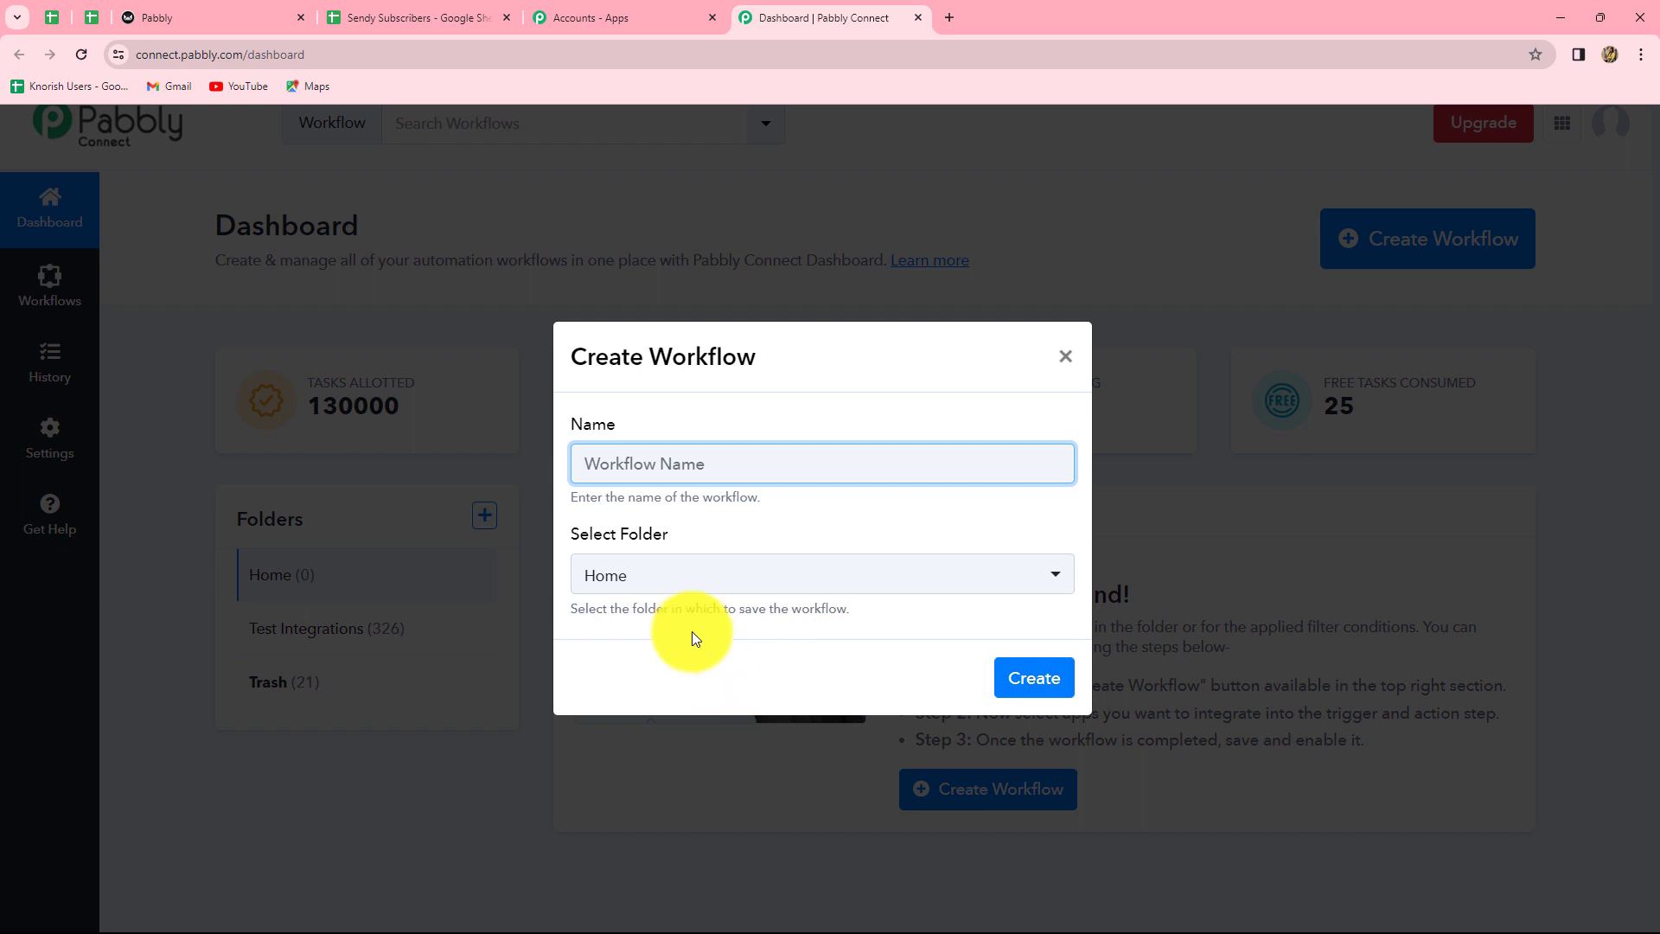
{"action": "type", "text": "Create Sendy Subscriber with Custom Fields from Google Sheets."}
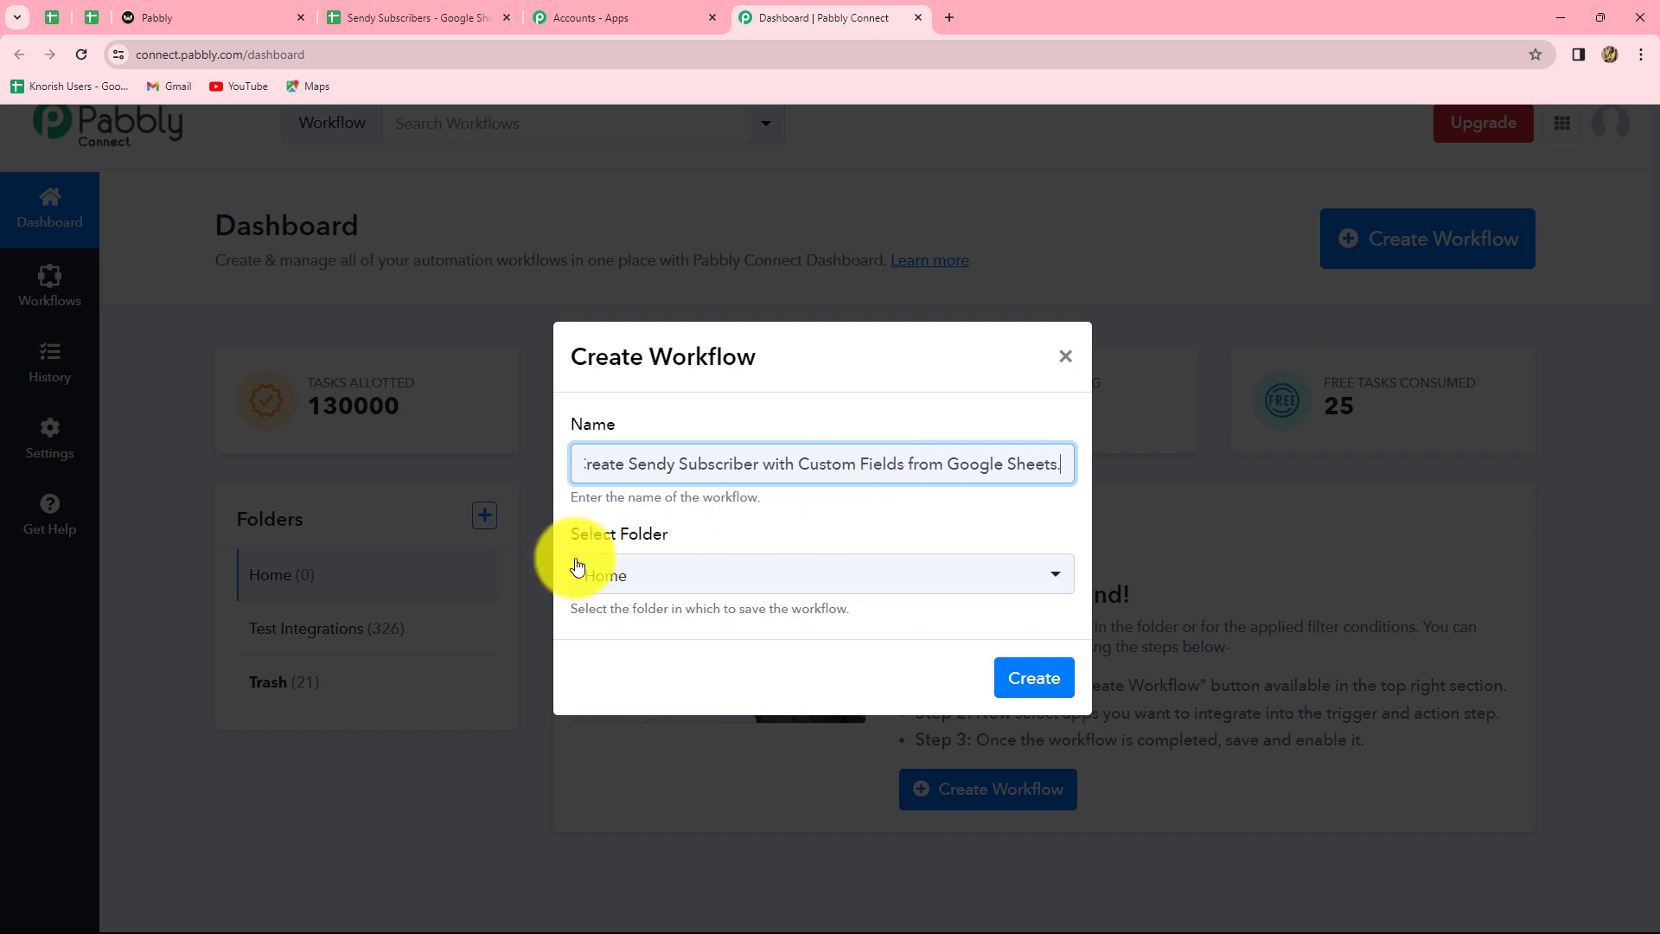
{"action": "left_click", "coordinate": [682, 576]}
{"action": "left_click", "coordinate": [640, 723]}
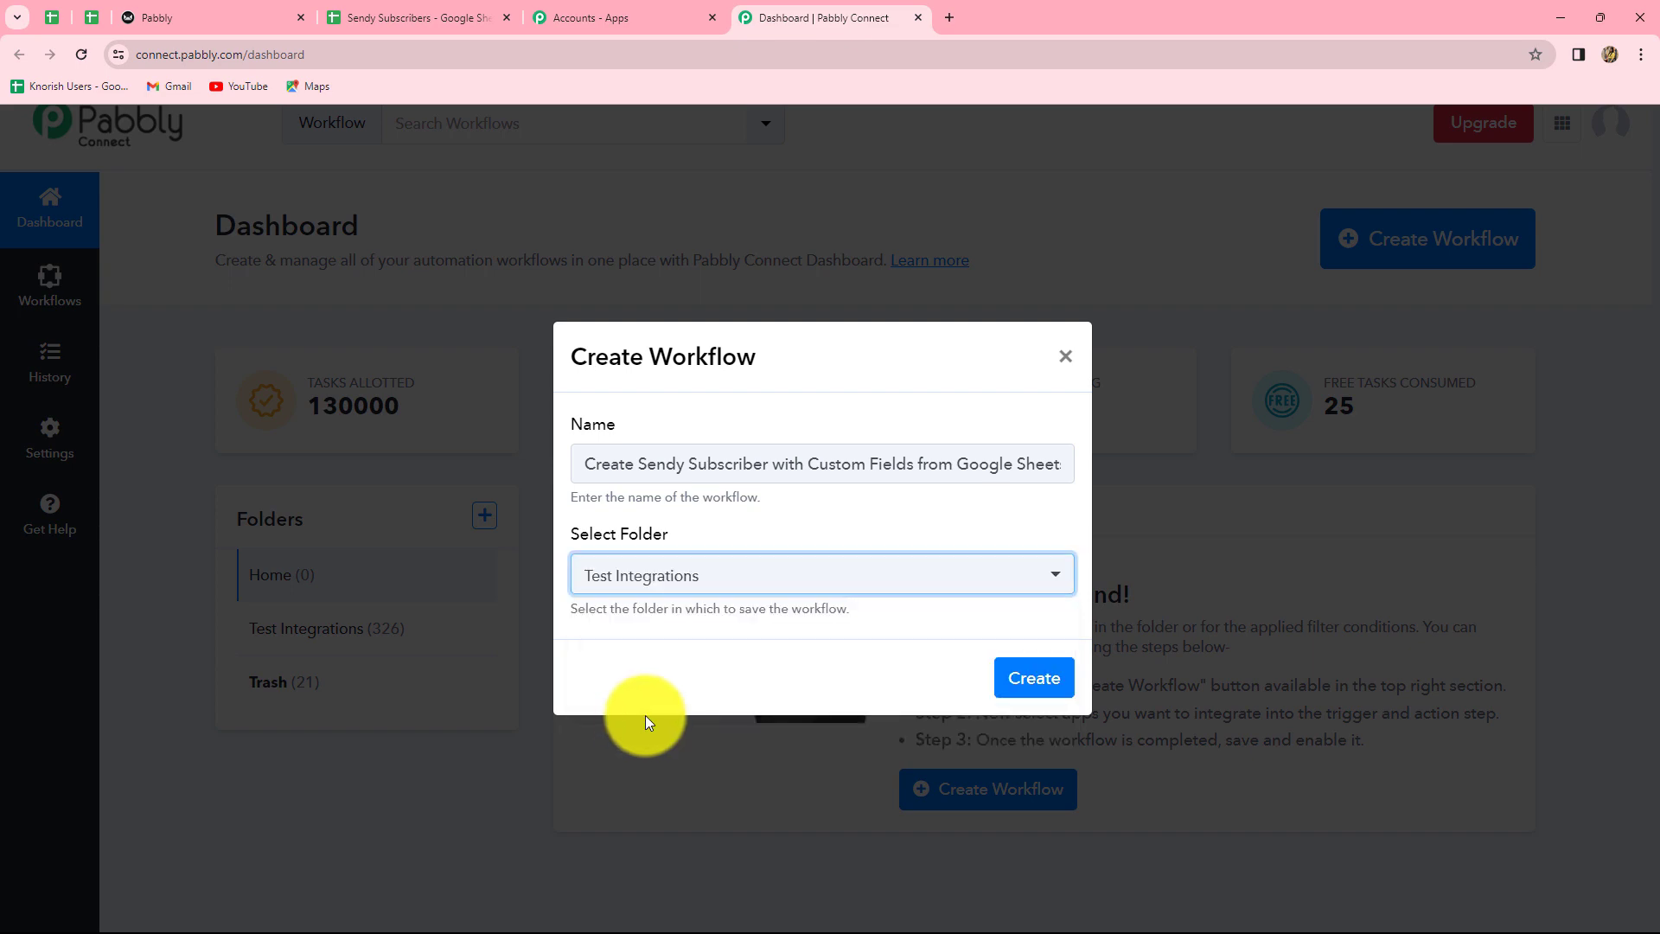
{"action": "left_click", "coordinate": [1048, 682]}
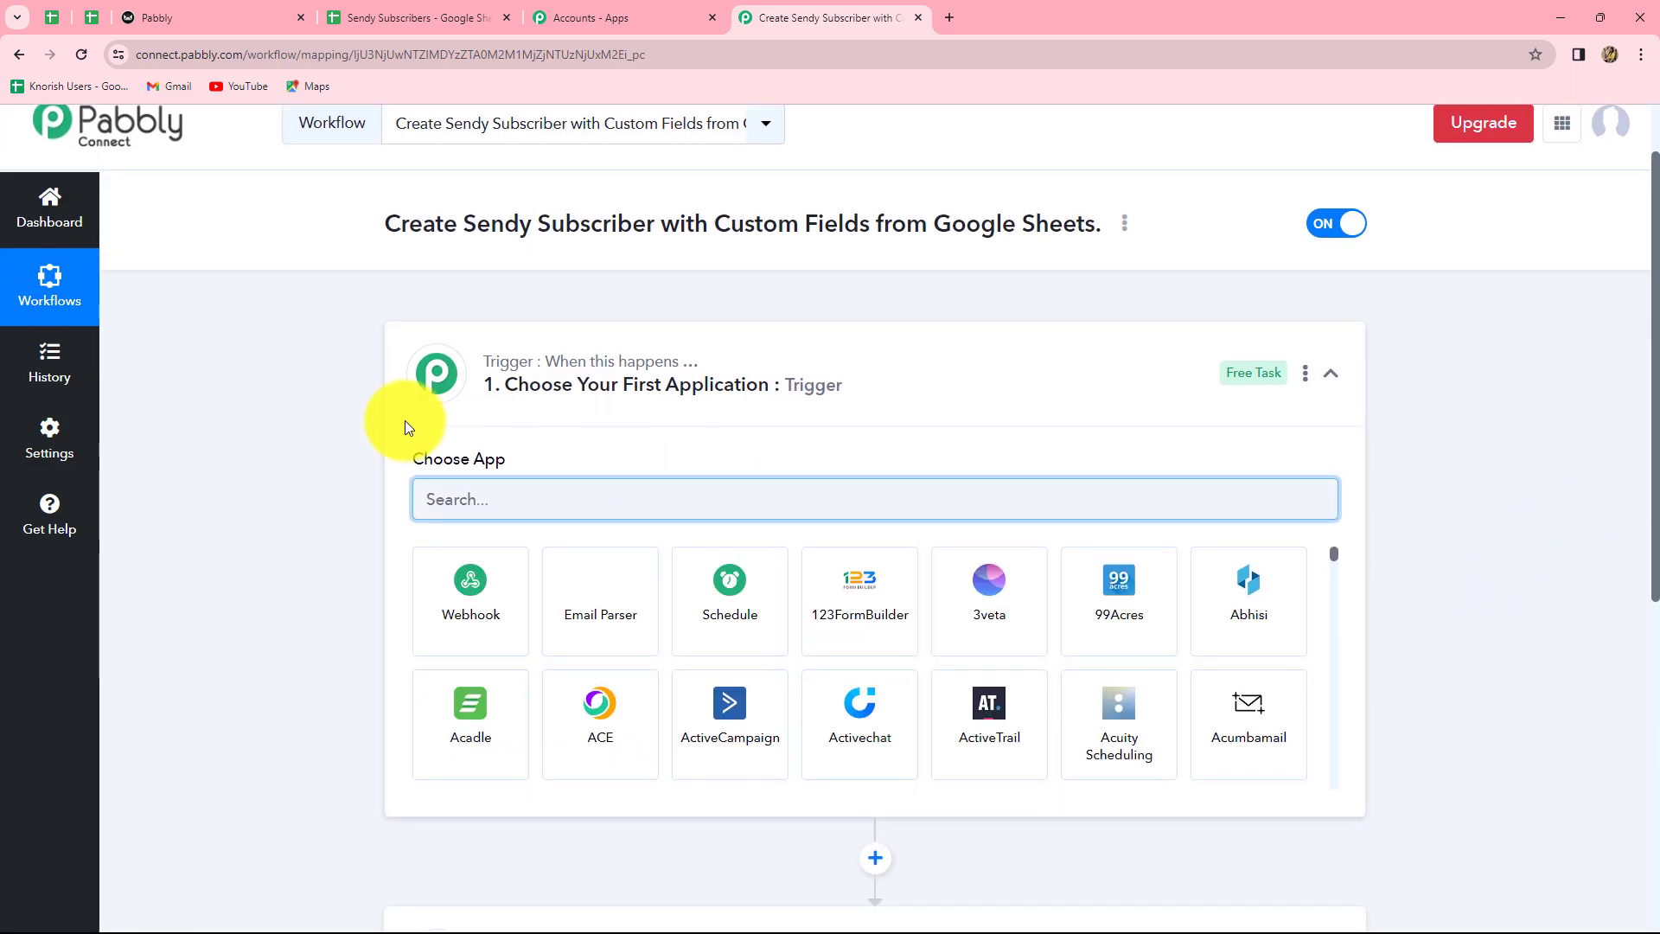
{"action": "scroll", "coordinate": [482, 767], "scroll_direction": "down", "scroll_amount": 3}
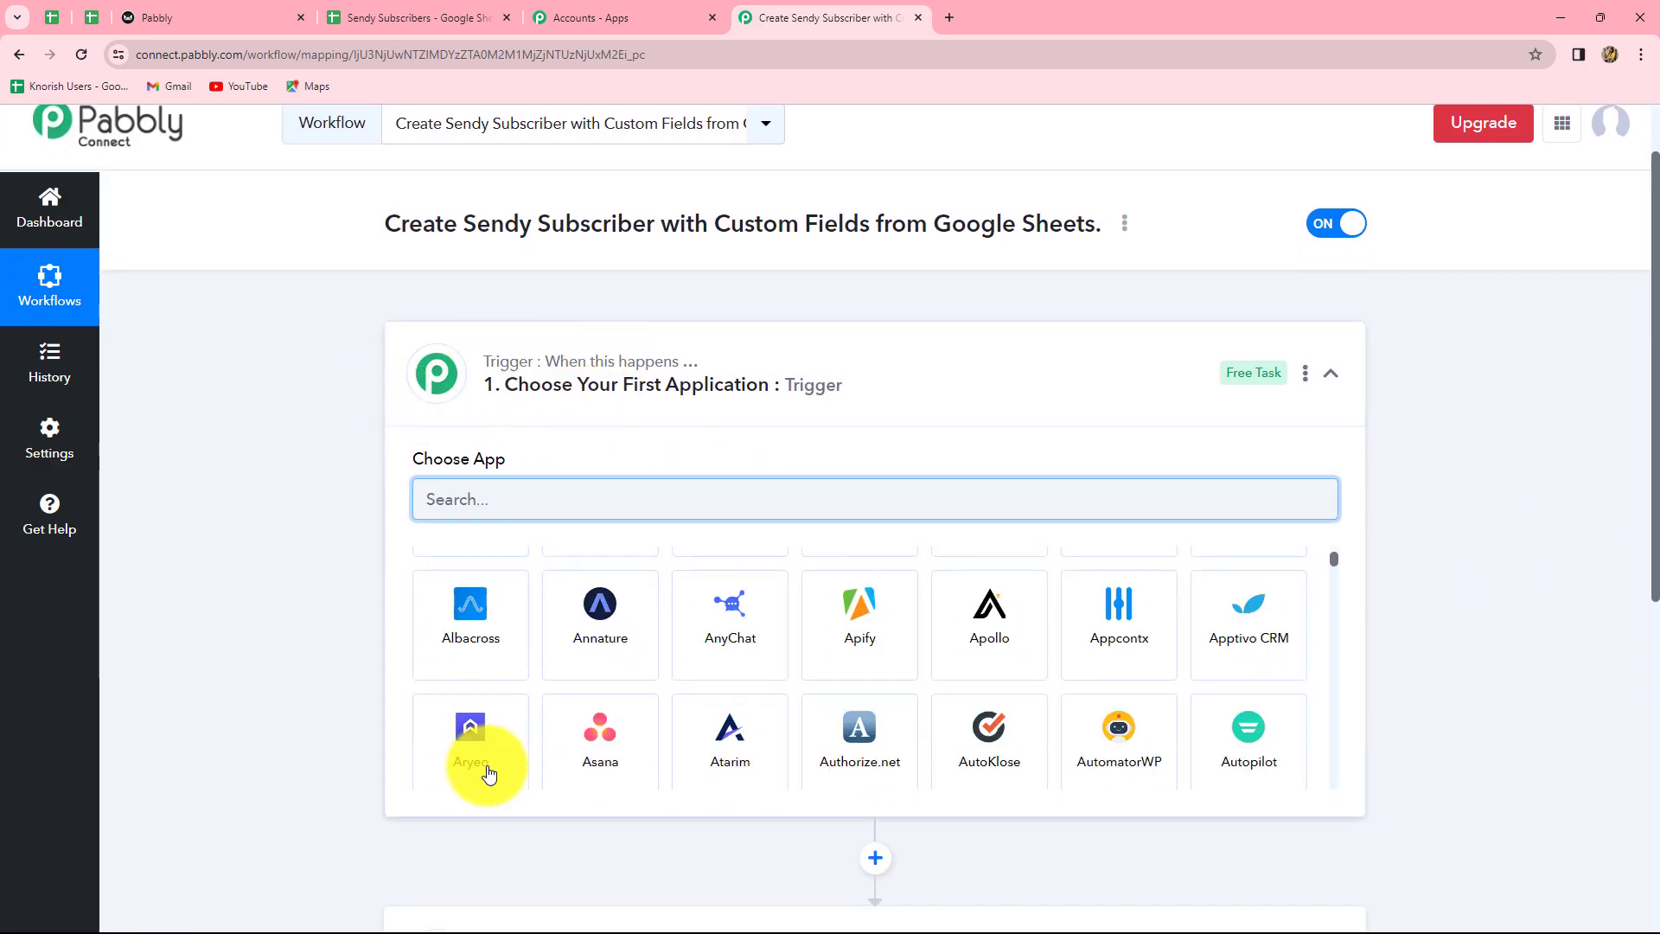
{"action": "scroll", "coordinate": [619, 853], "scroll_direction": "down", "scroll_amount": 2}
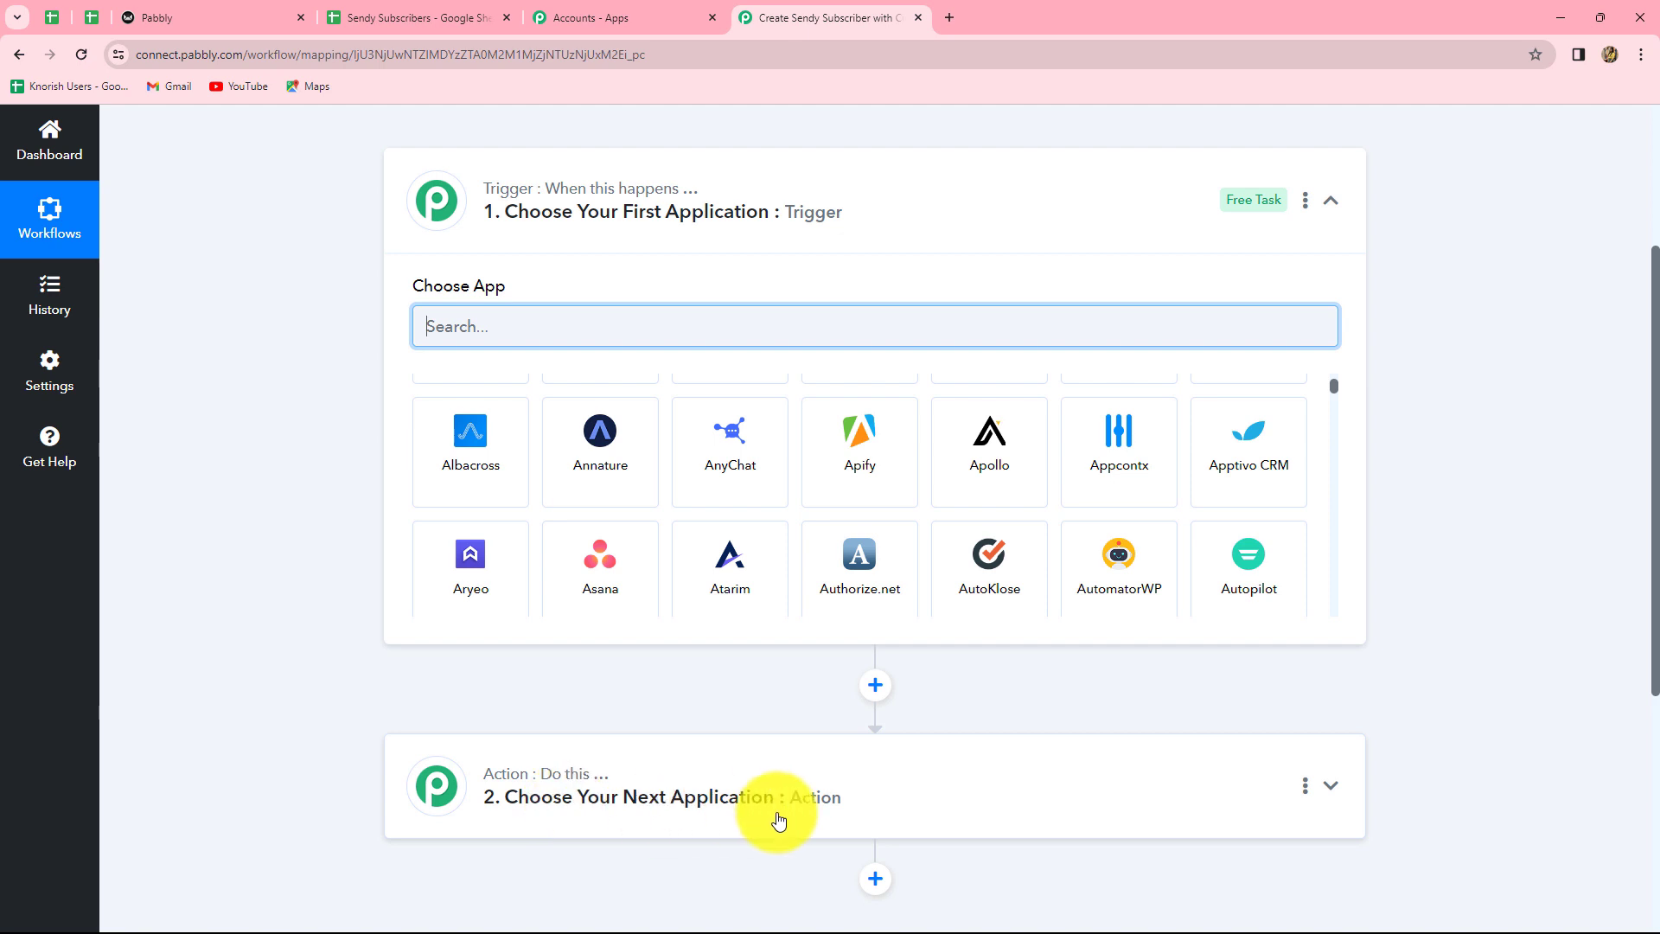
{"action": "left_click", "coordinate": [419, 14]}
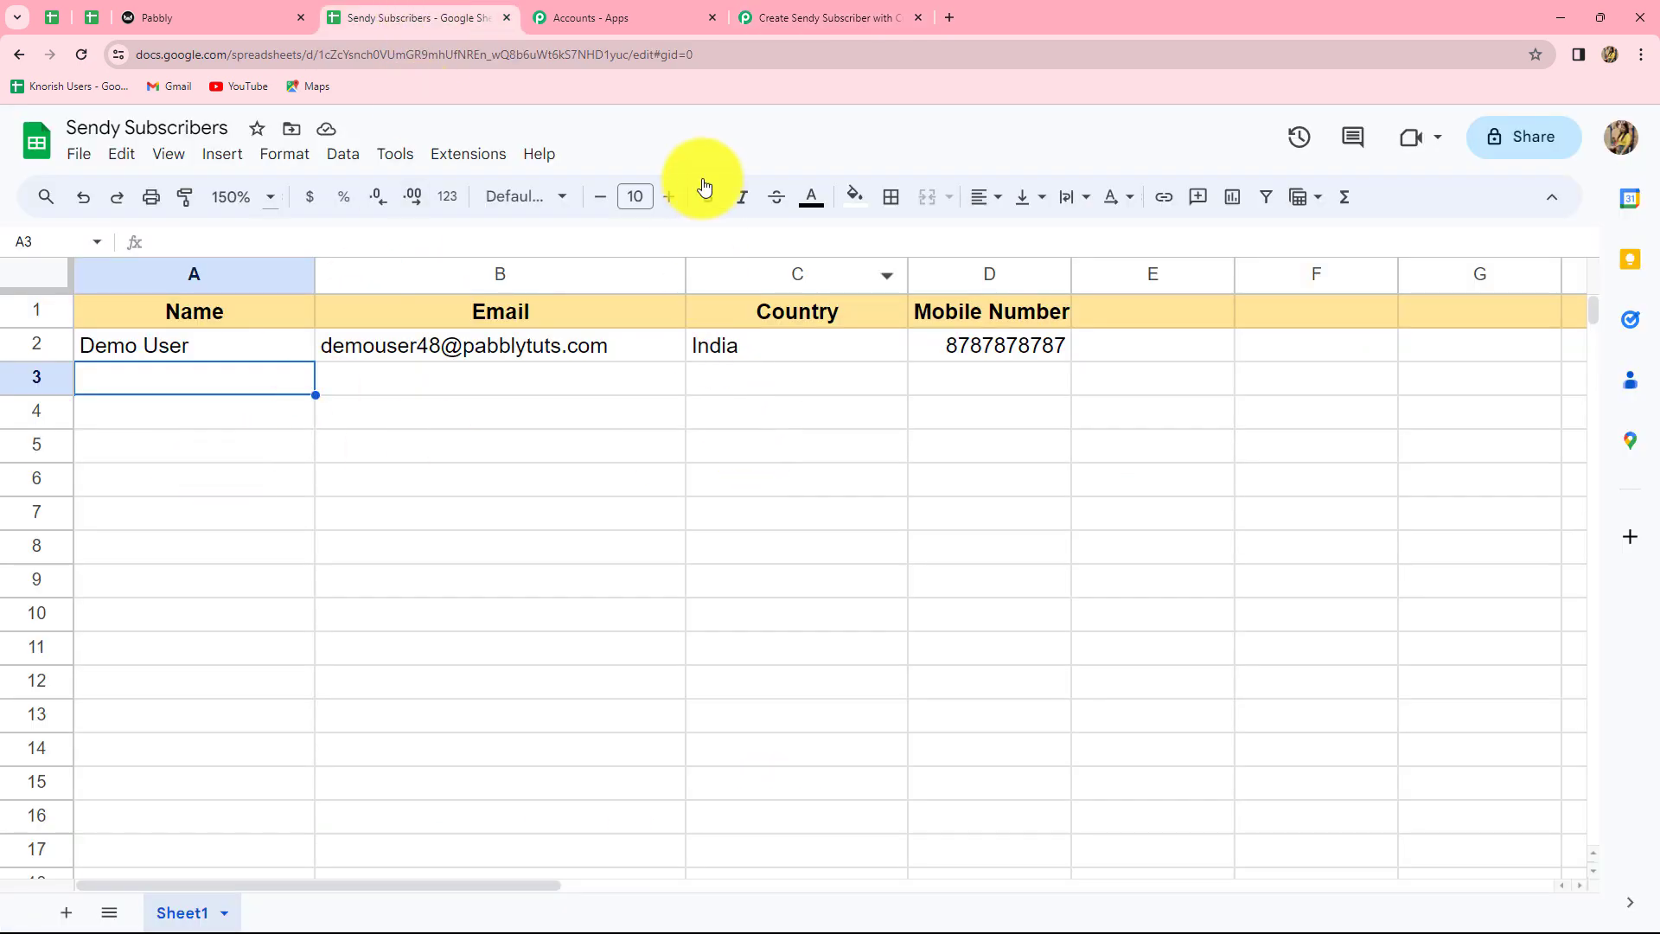
{"action": "left_click", "coordinate": [251, 18]}
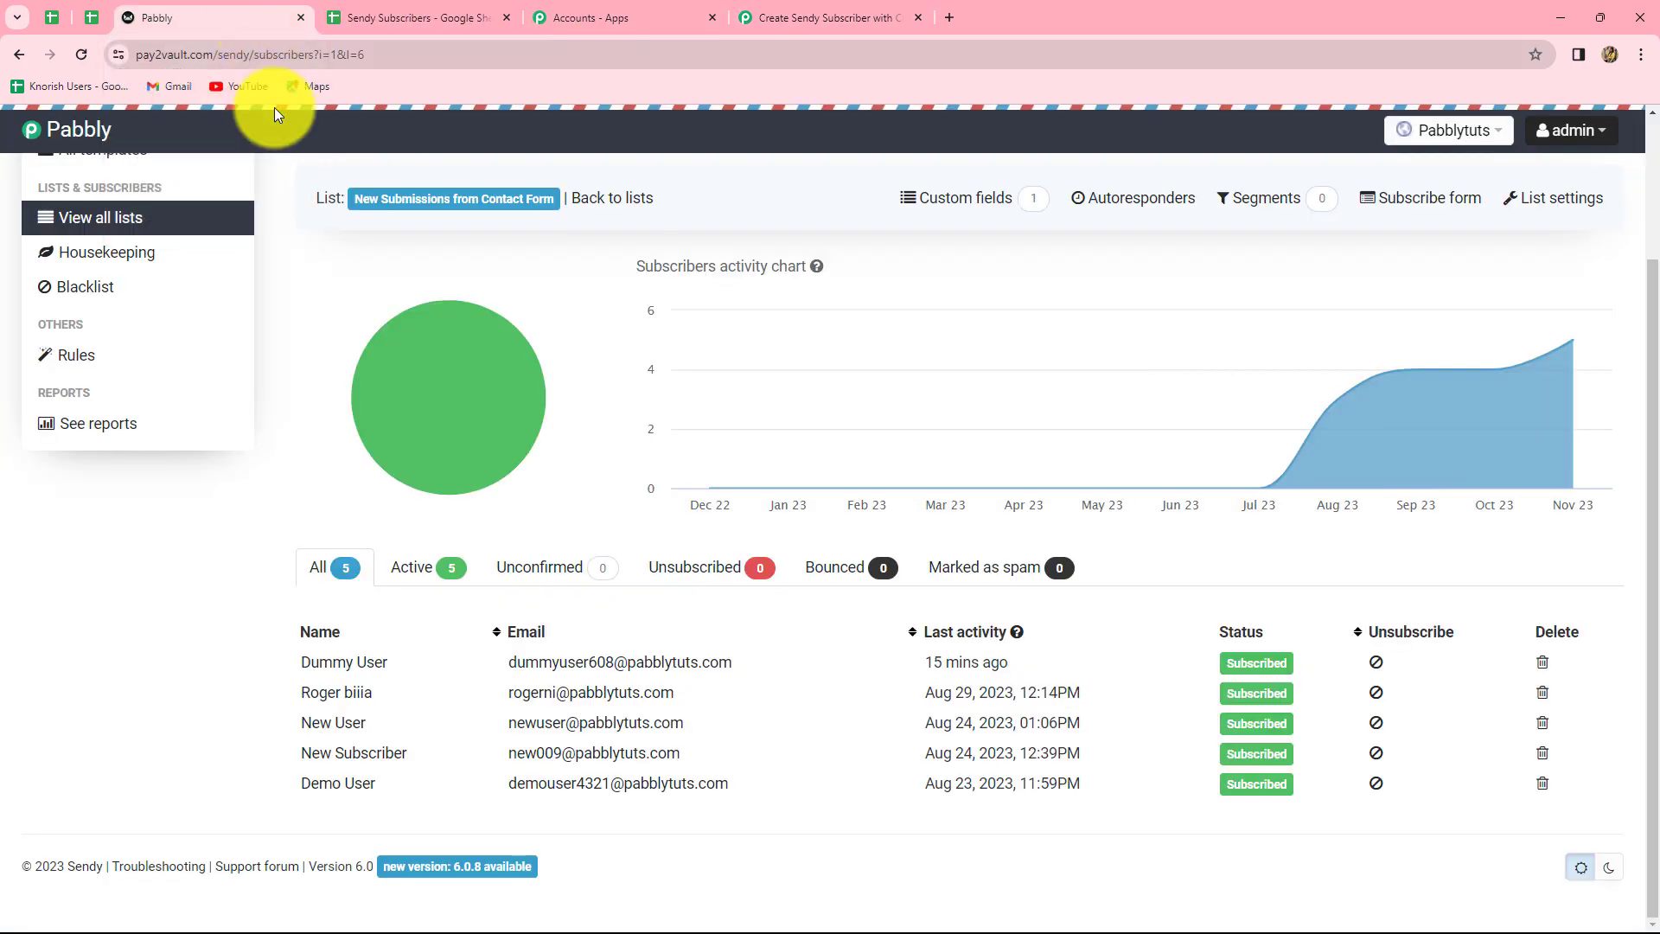
{"action": "left_click", "coordinate": [832, 15]}
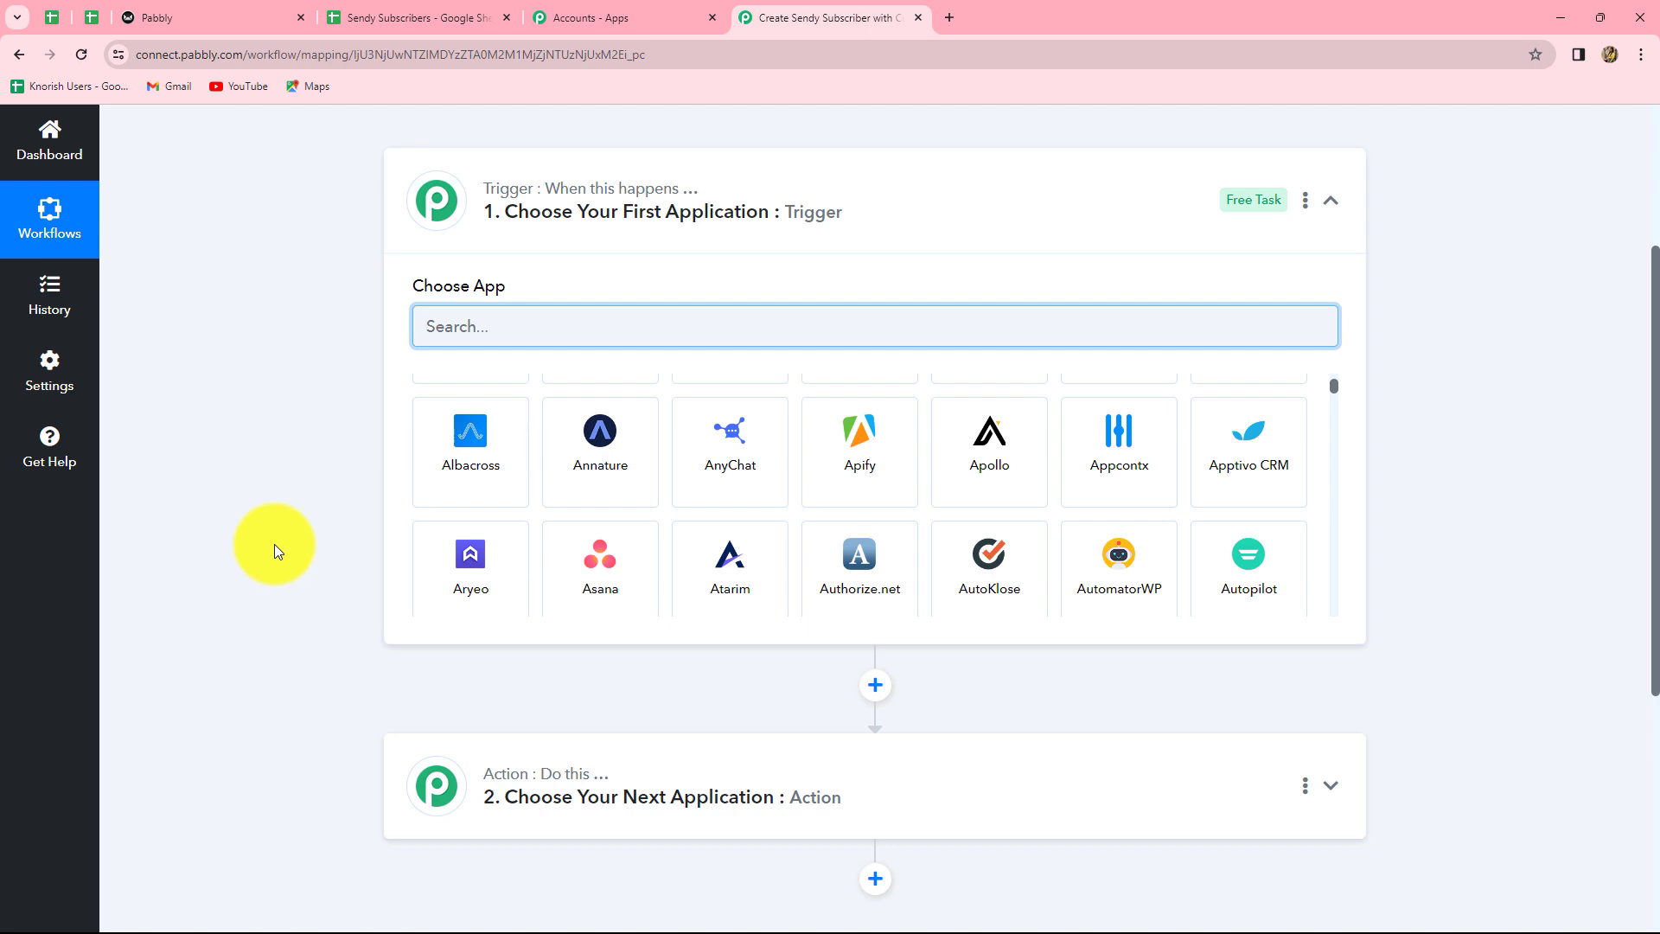
{"action": "left_click", "coordinate": [468, 322]}
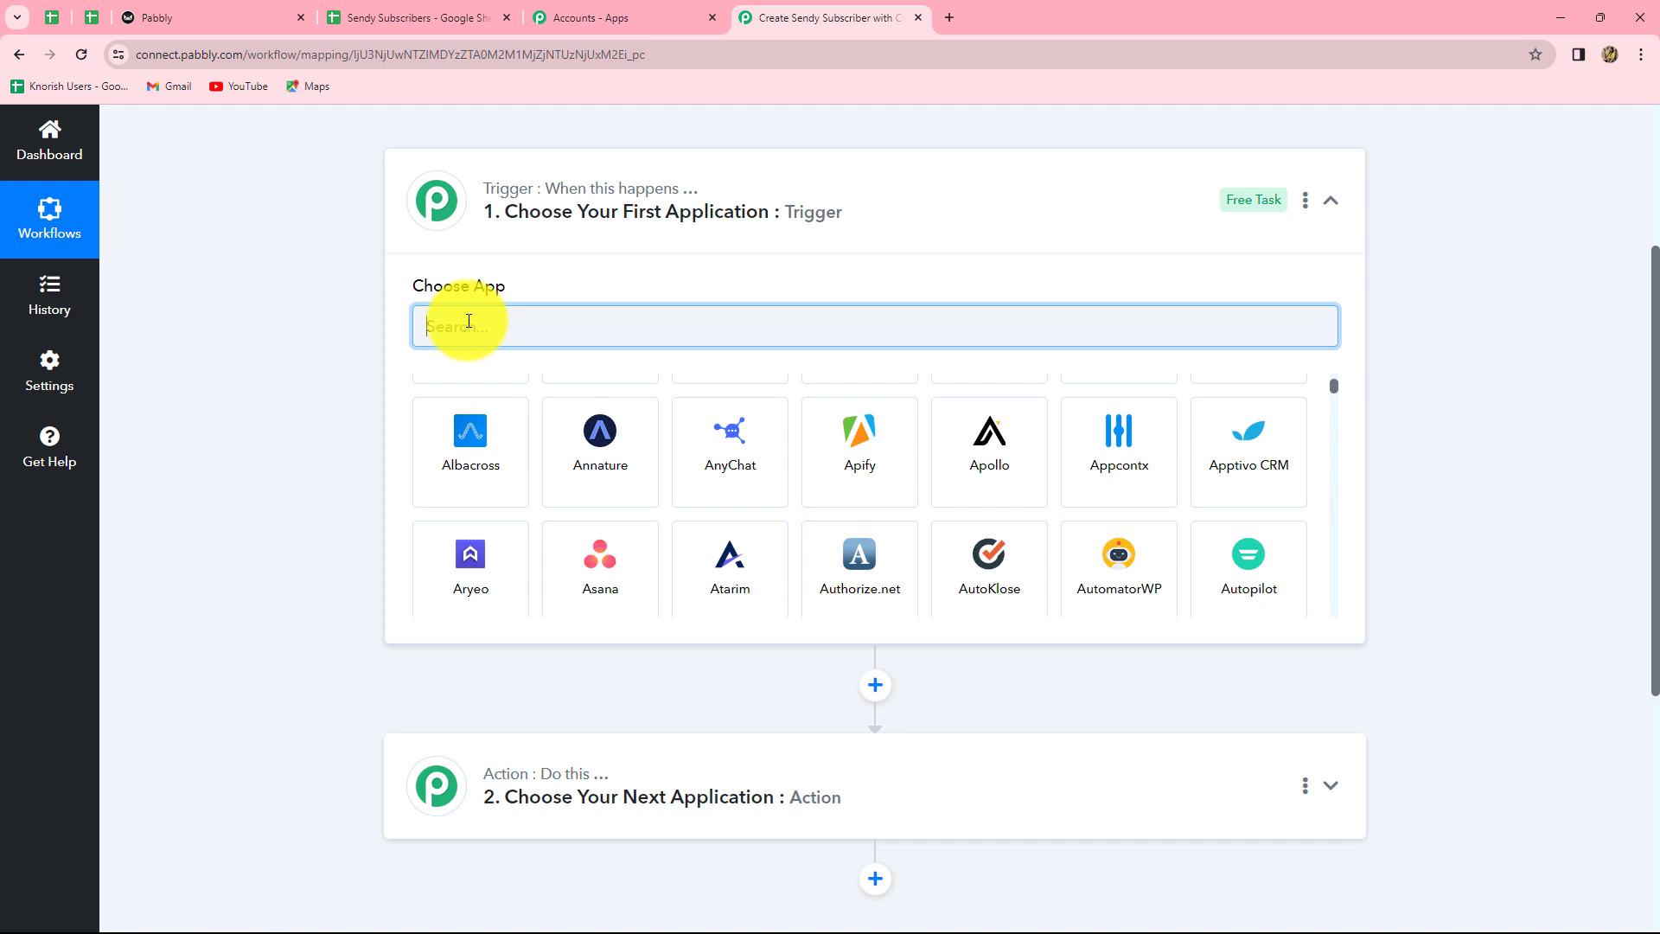
Set the trigger to Google Sheets with the New or Updated Spreadsheet Row event
{"action": "type", "text": "Goo"}
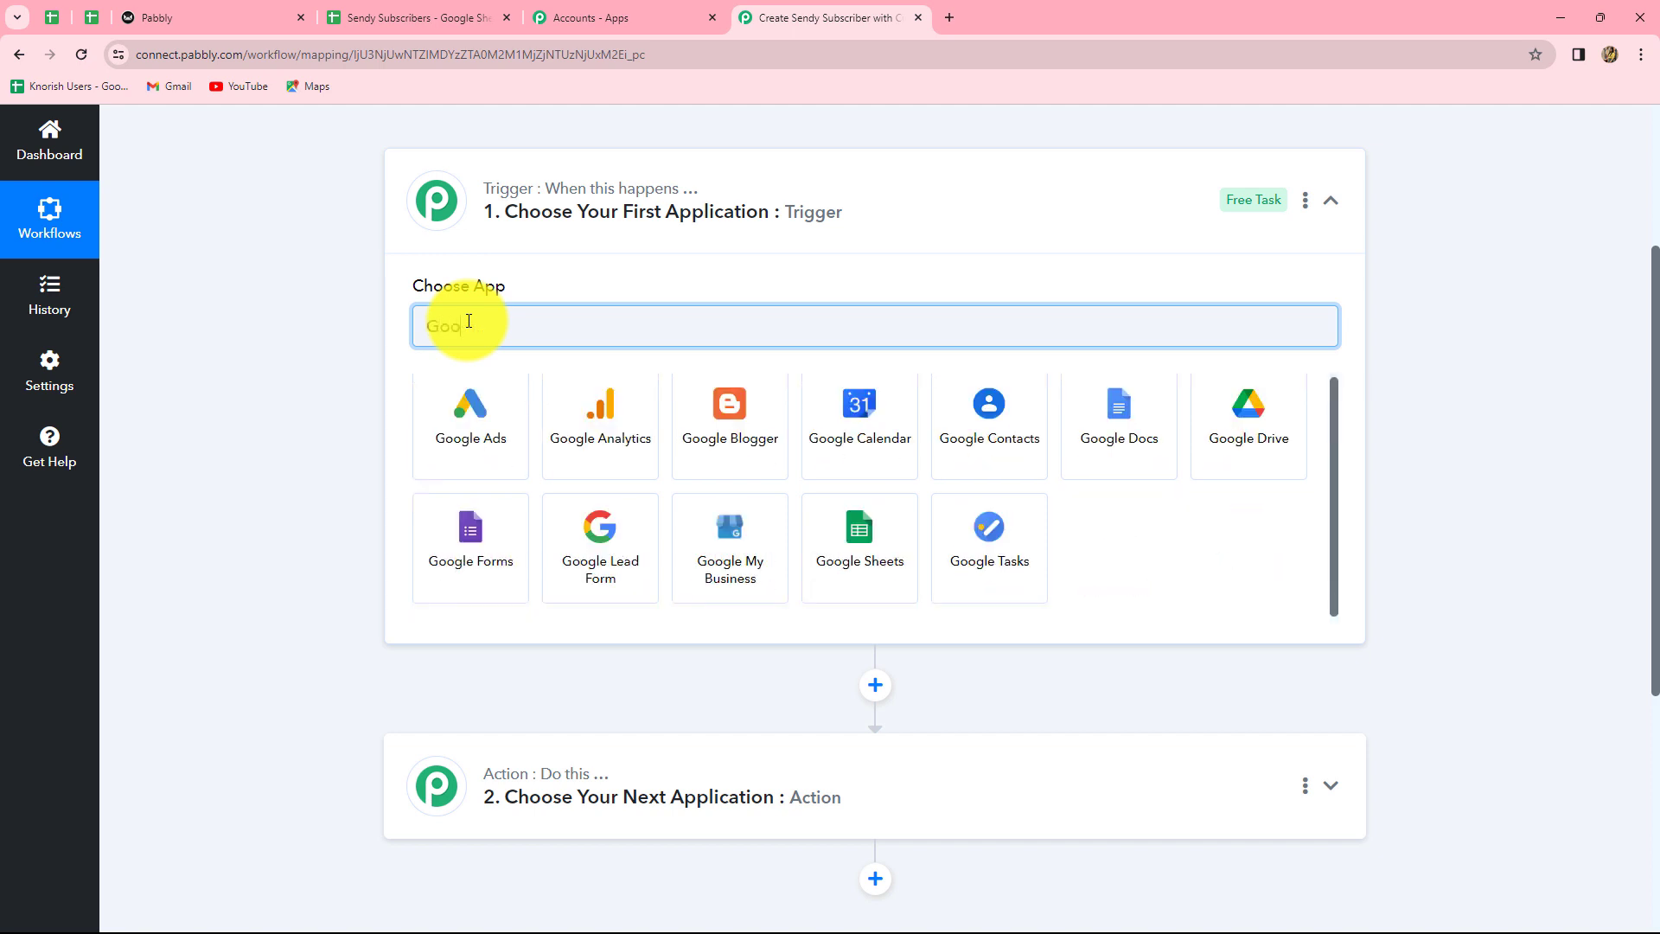
{"action": "left_click", "coordinate": [832, 524]}
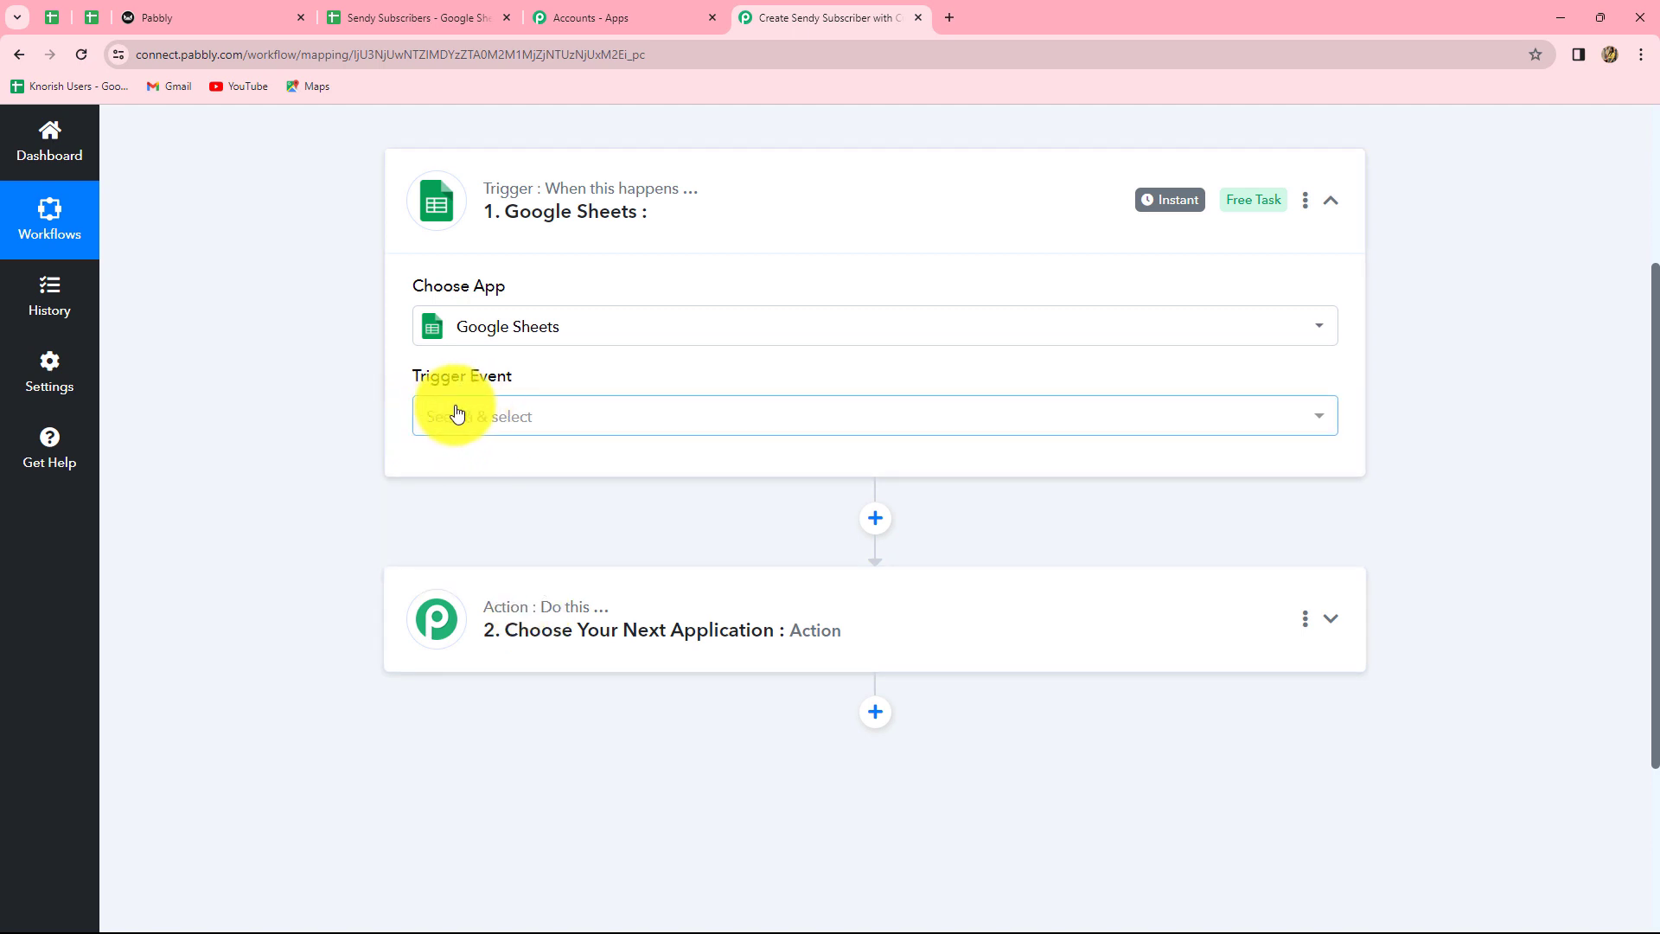
{"action": "left_click", "coordinate": [472, 419]}
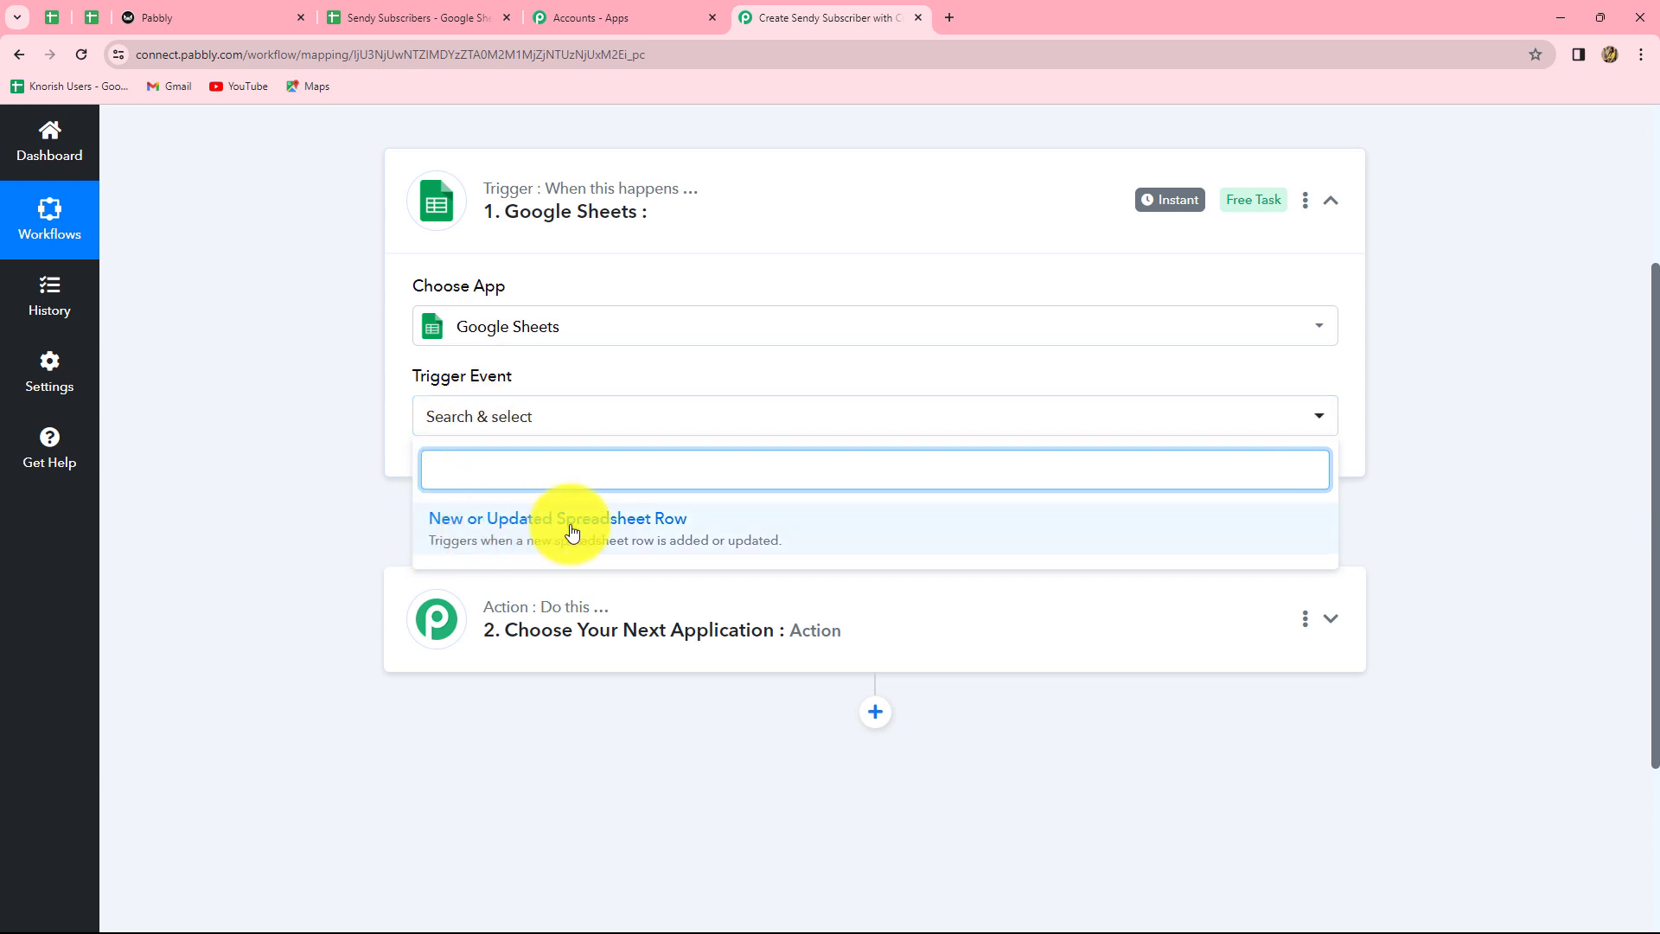
{"action": "left_click", "coordinate": [655, 536]}
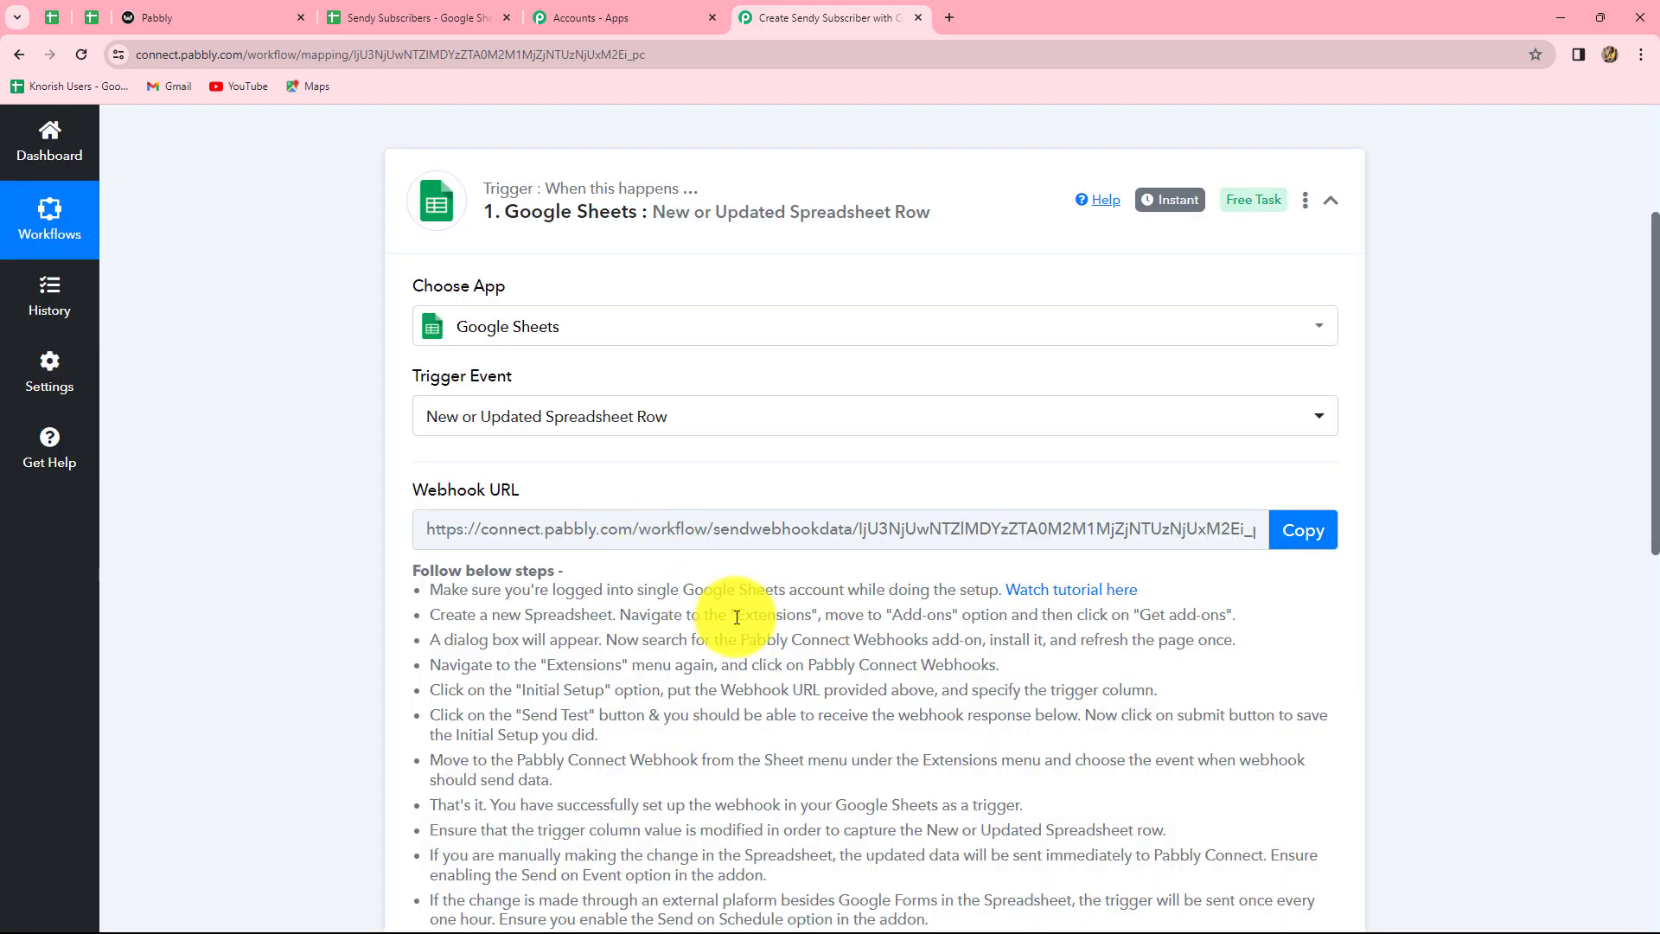
Copy the trigger's webhook URL and return to the Sendy Subscribers sheet
{"action": "scroll", "coordinate": [825, 659], "scroll_direction": "down", "scroll_amount": 1}
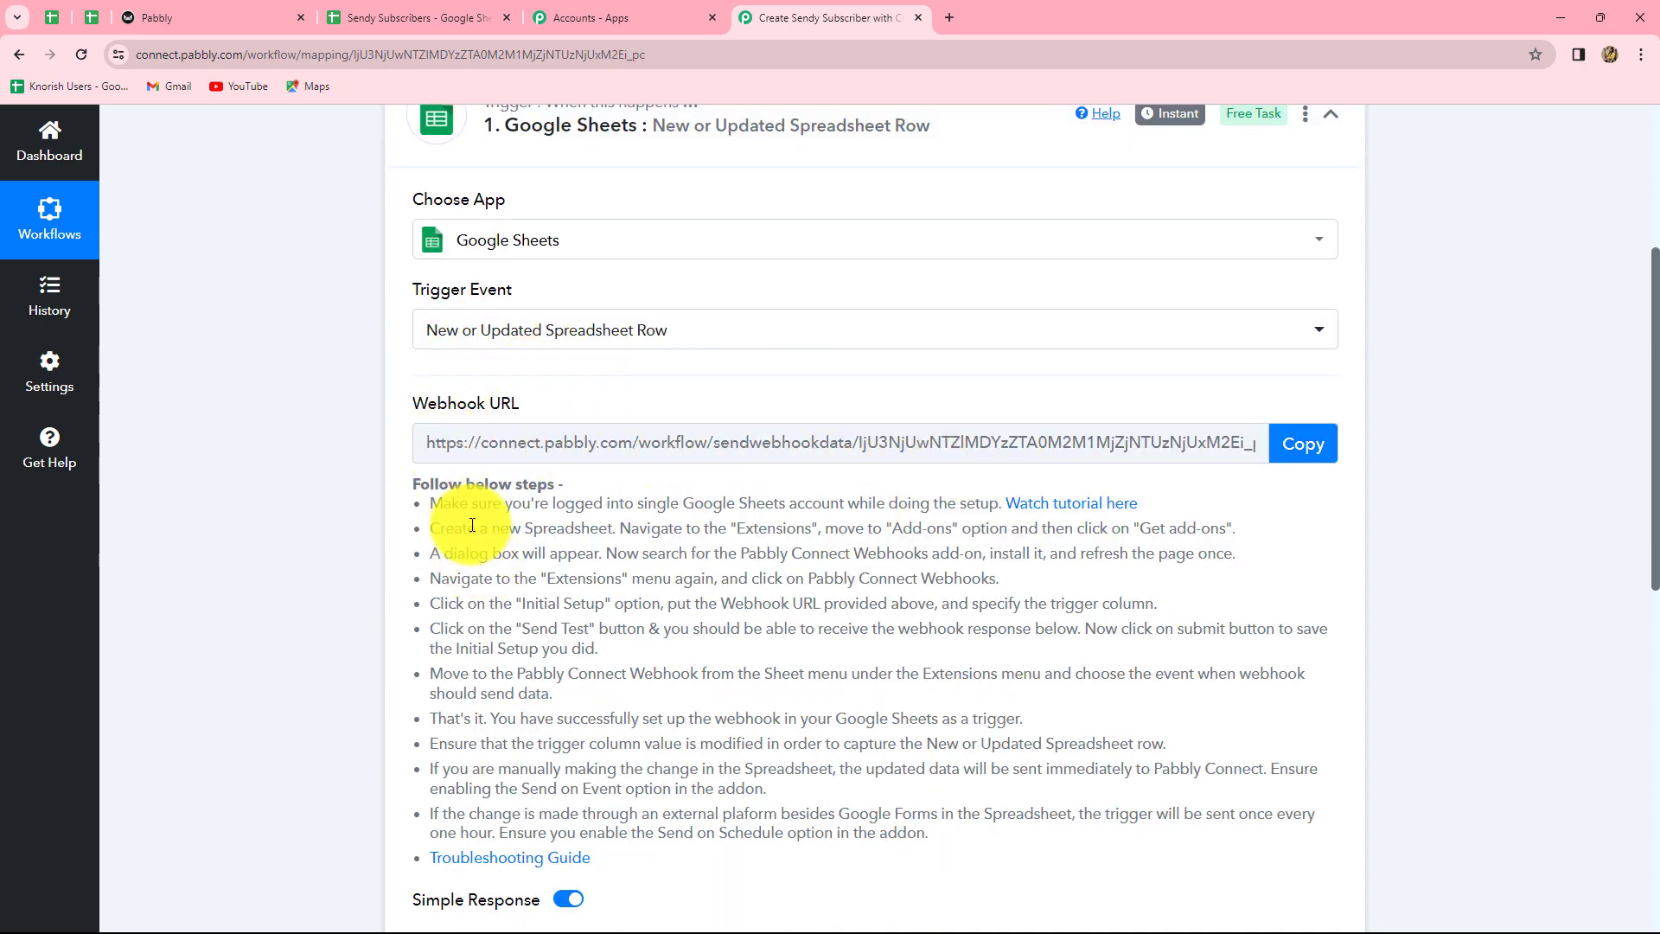
{"action": "left_click_drag", "start_coordinate": [466, 528], "coordinate": [1285, 761]}
{"action": "left_click", "coordinate": [1295, 589]}
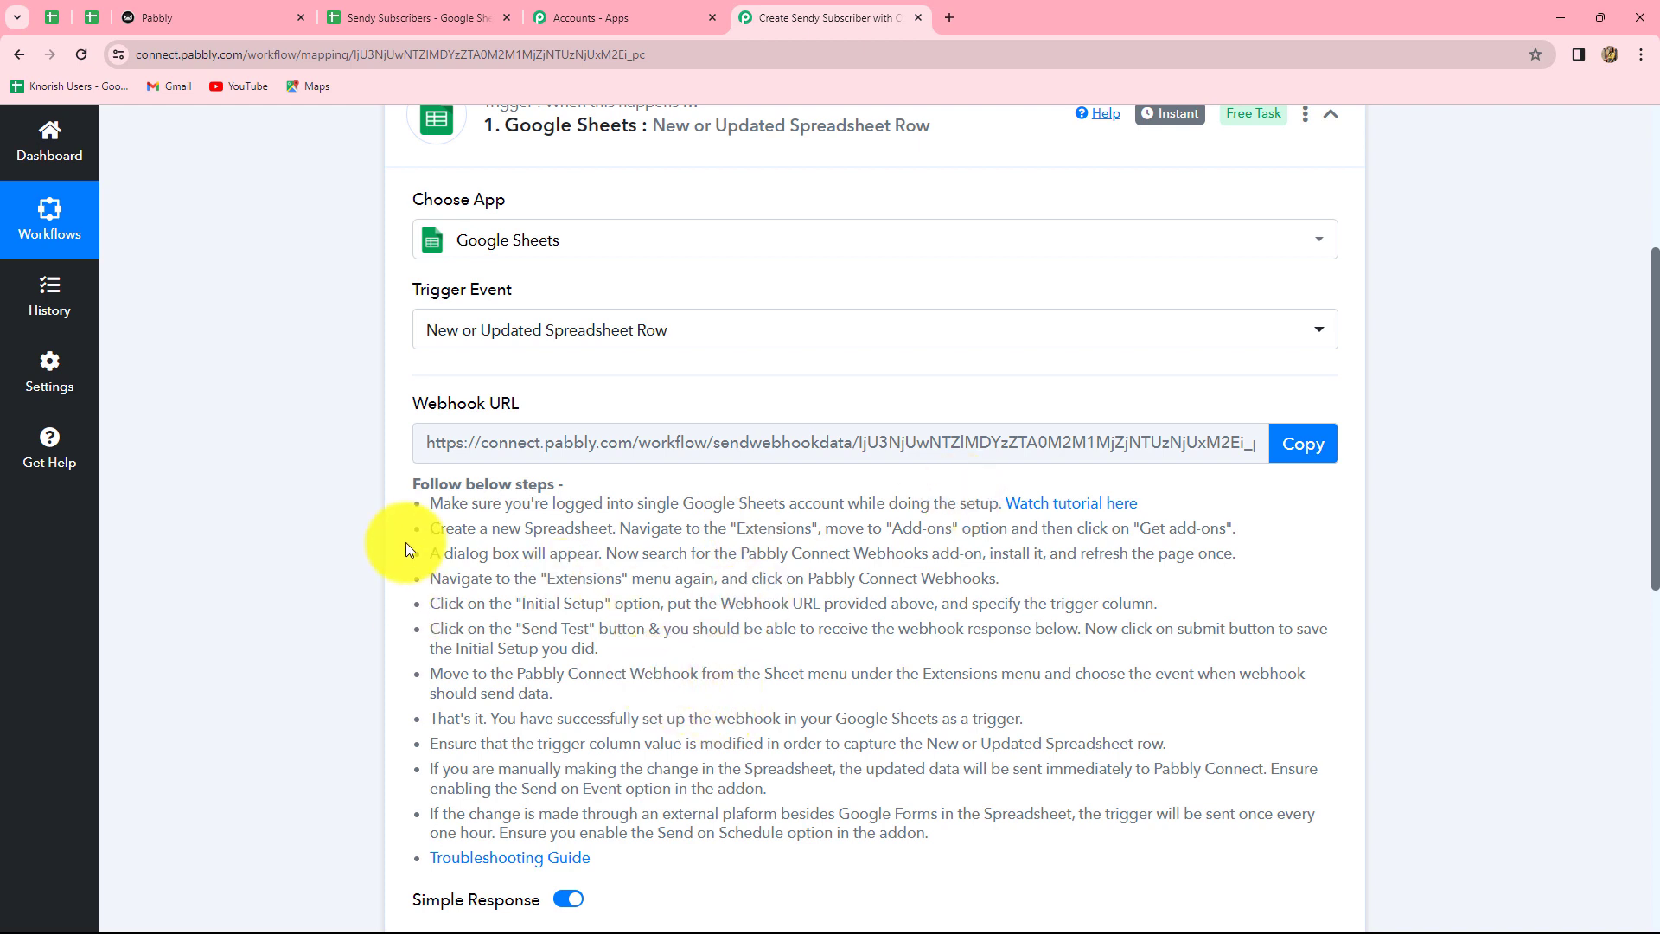
{"action": "left_click", "coordinate": [1302, 445]}
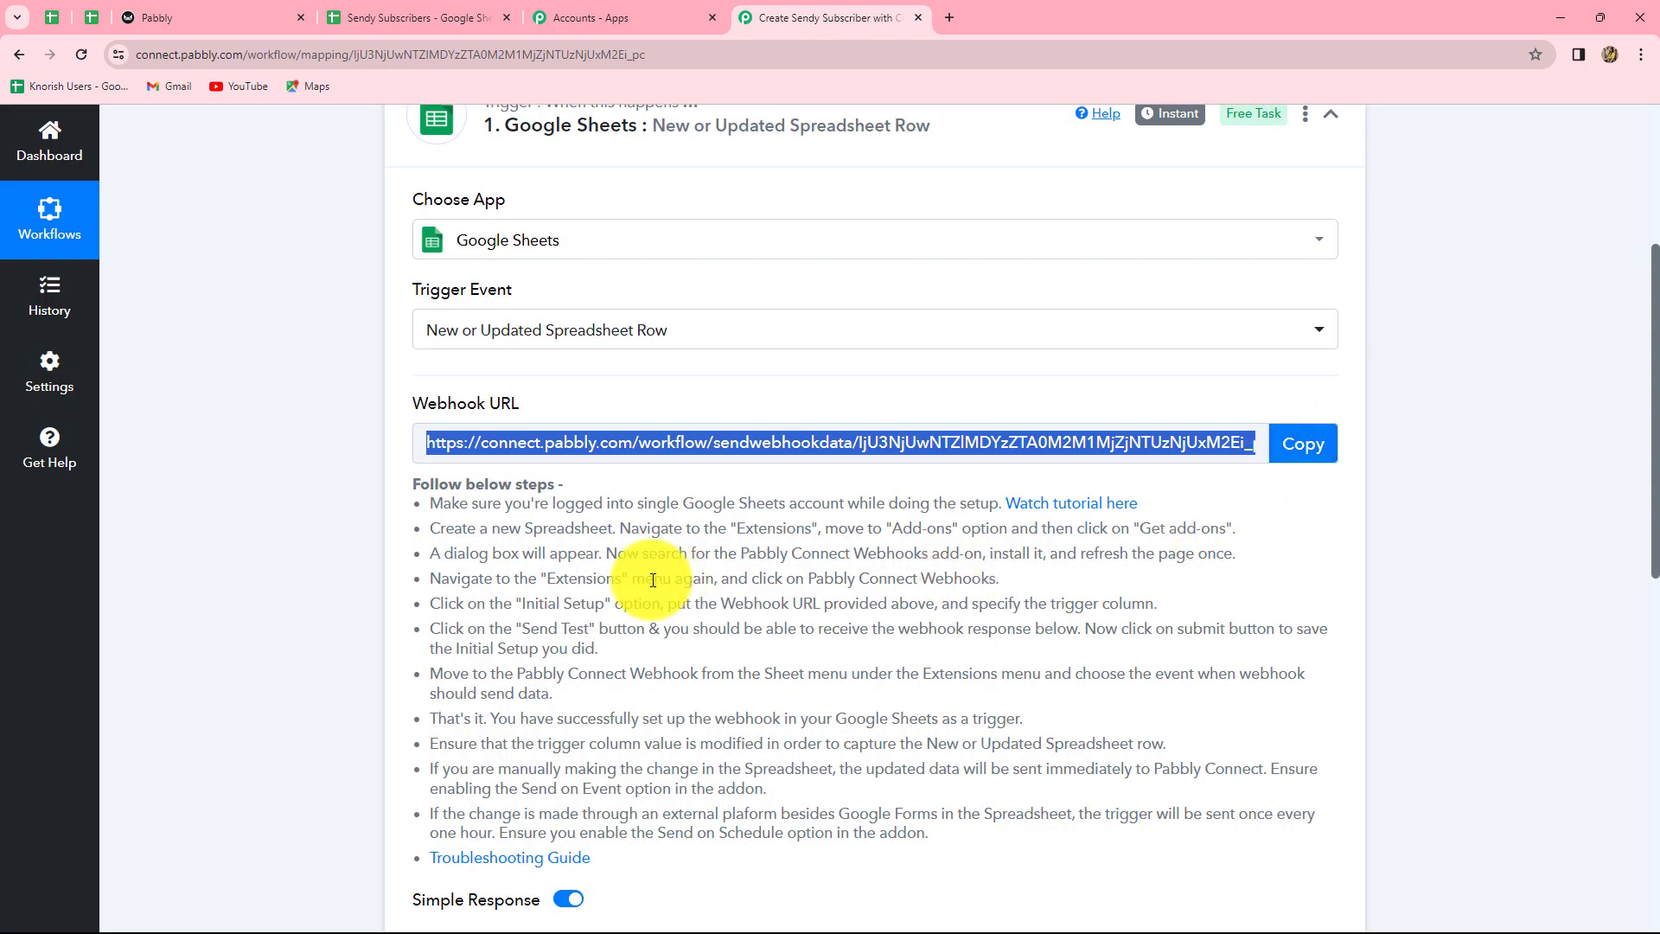
{"action": "left_click", "coordinate": [366, 19]}
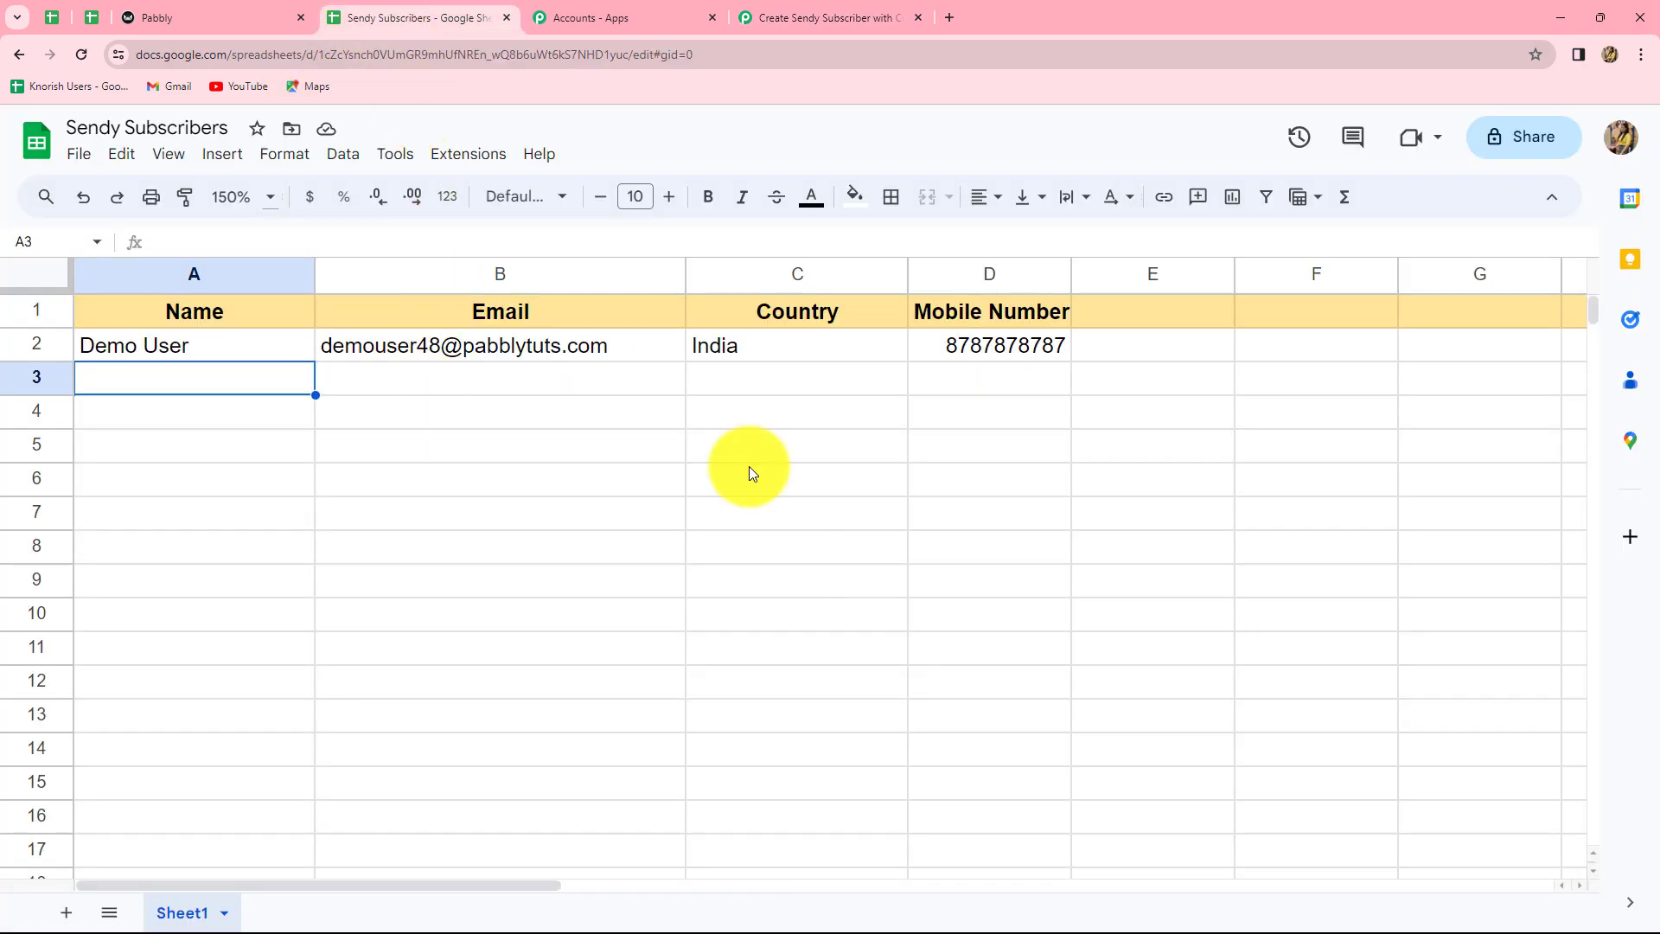
Check in the add-on Marketplace that Pabbly Connect Webhooks is installed
{"action": "left_click", "coordinate": [476, 157]}
{"action": "mouse_move", "coordinate": [482, 192]}
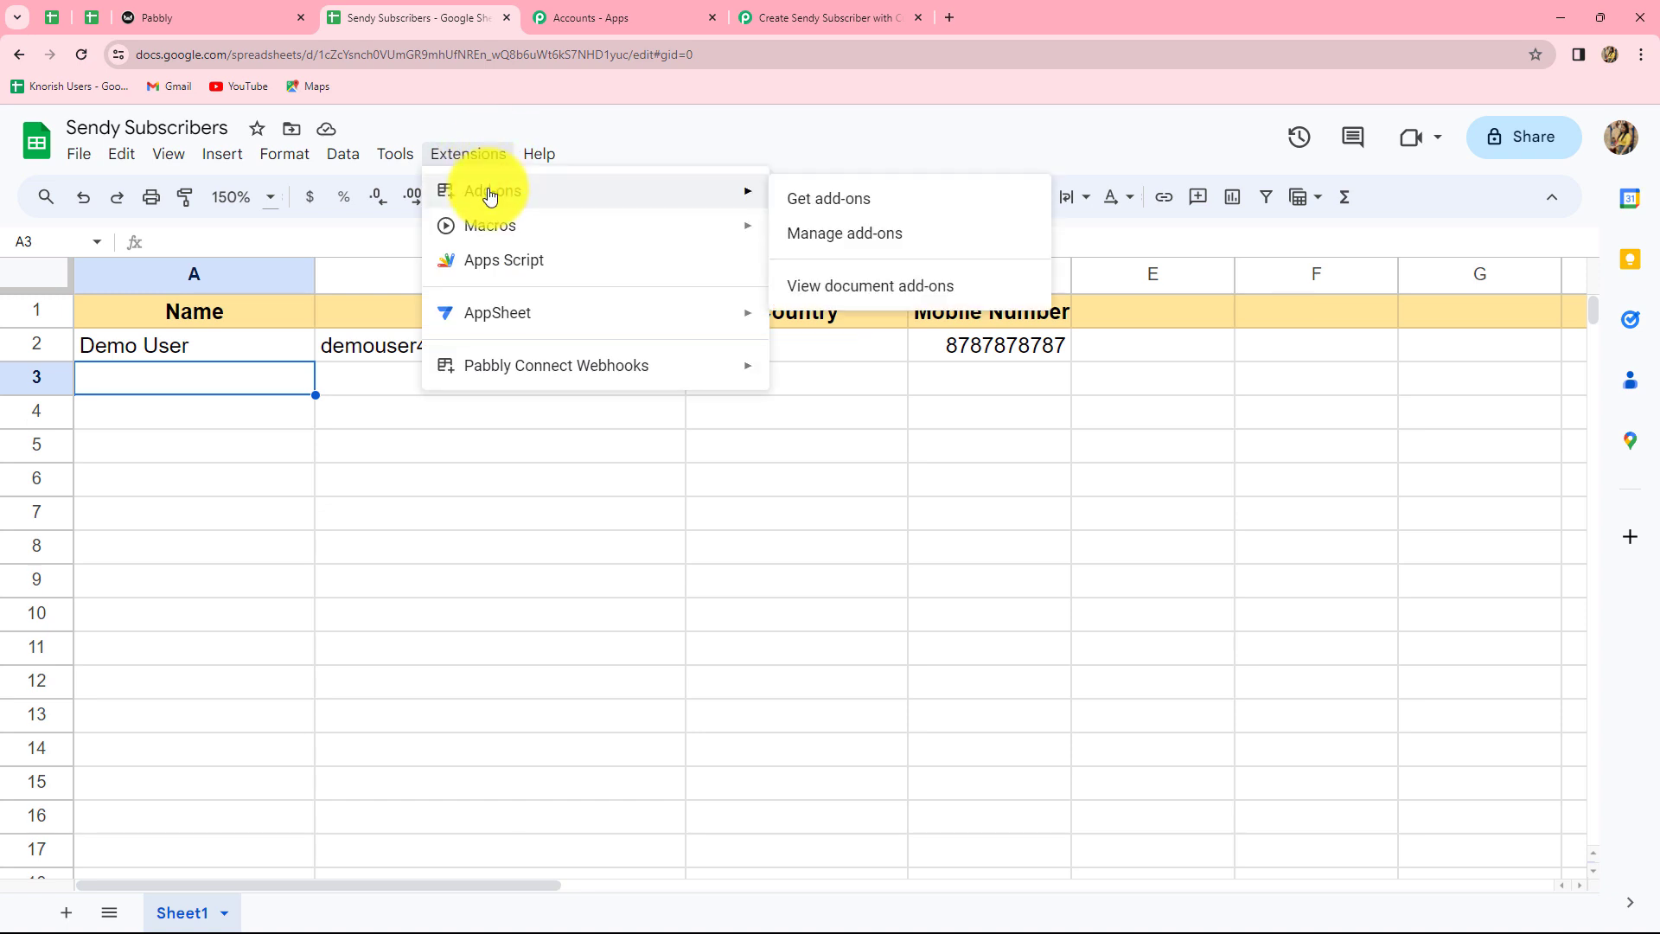
{"action": "left_click", "coordinate": [835, 203]}
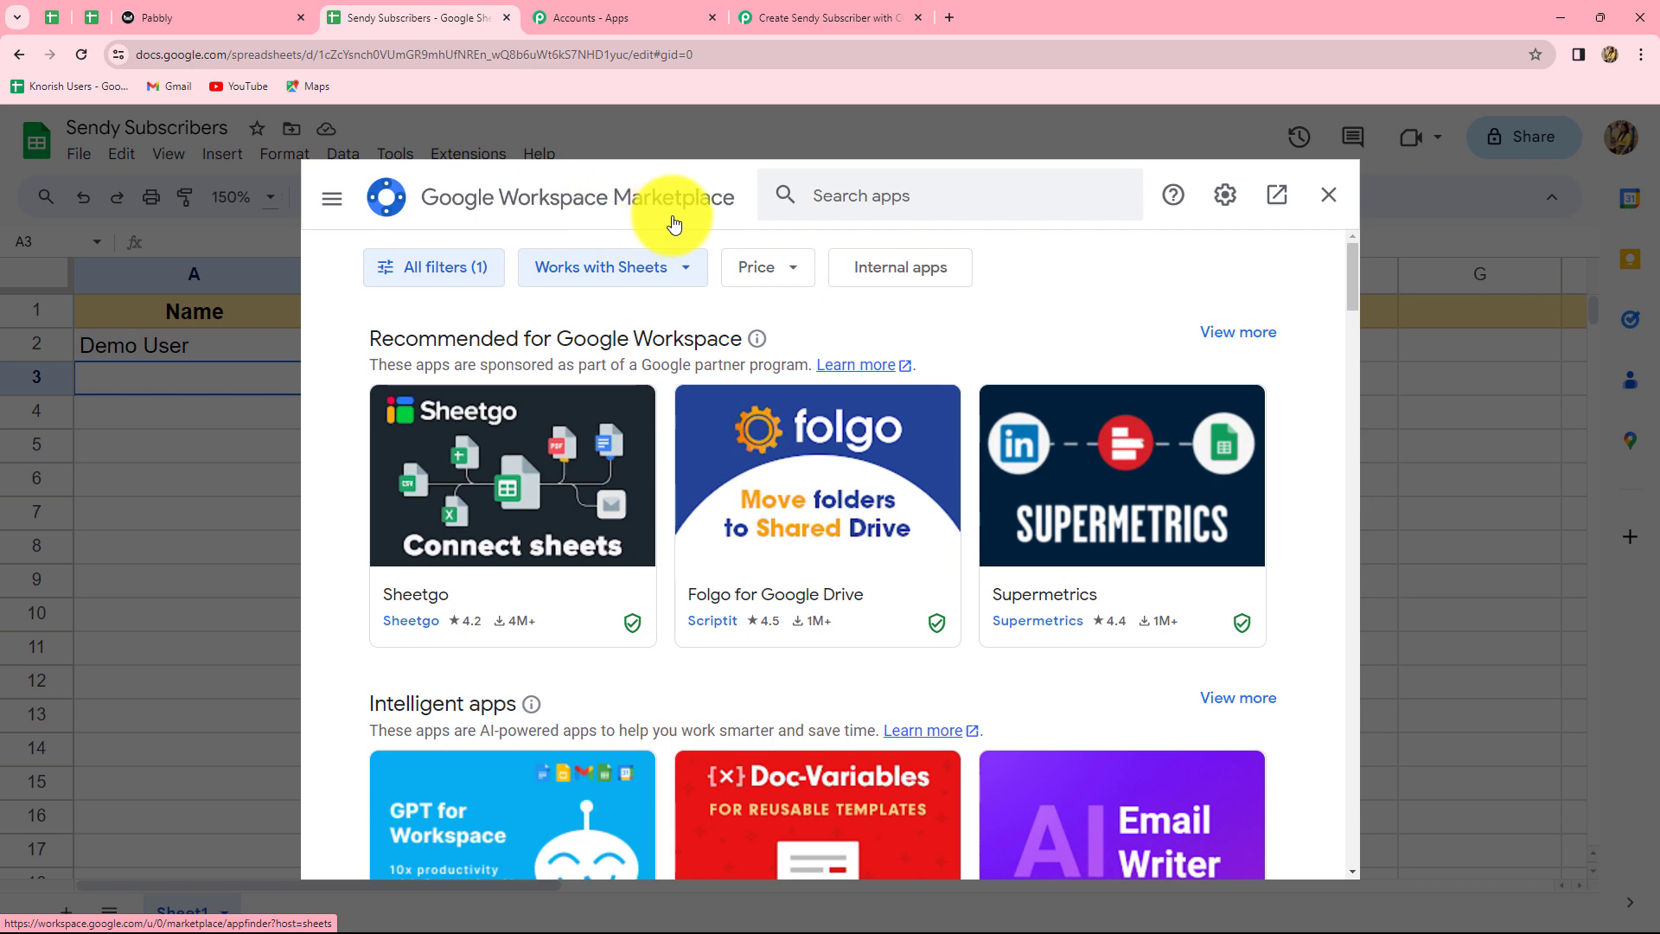
{"action": "left_click", "coordinate": [799, 194]}
{"action": "type", "text": "p"}
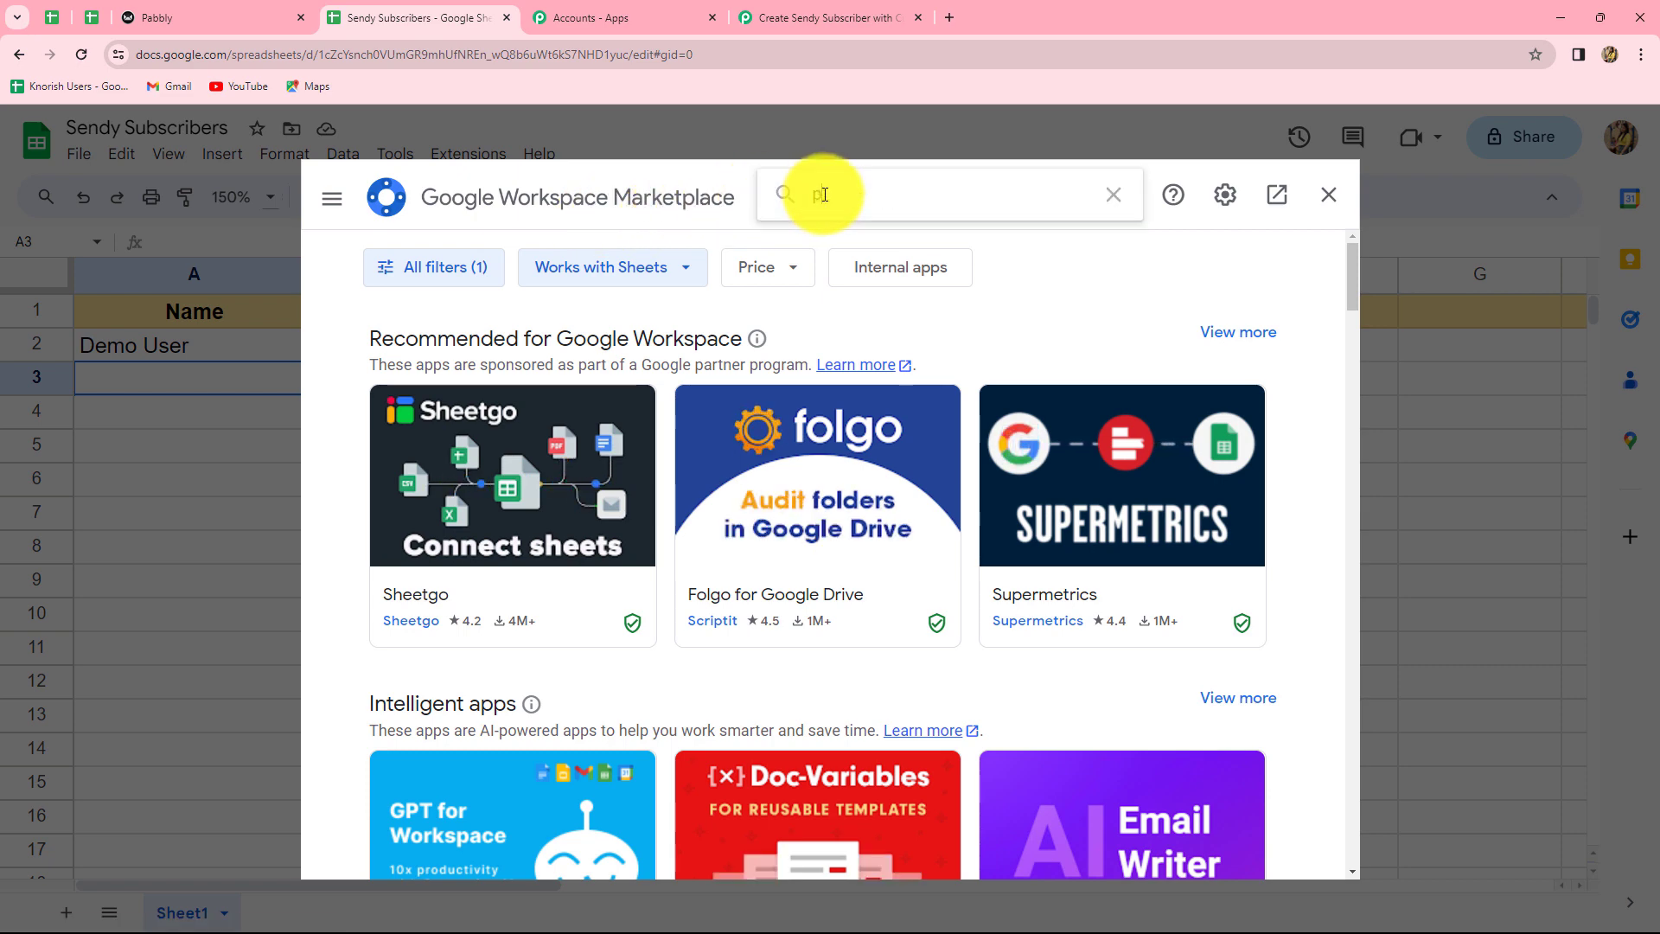
{"action": "type", "text": "abb"}
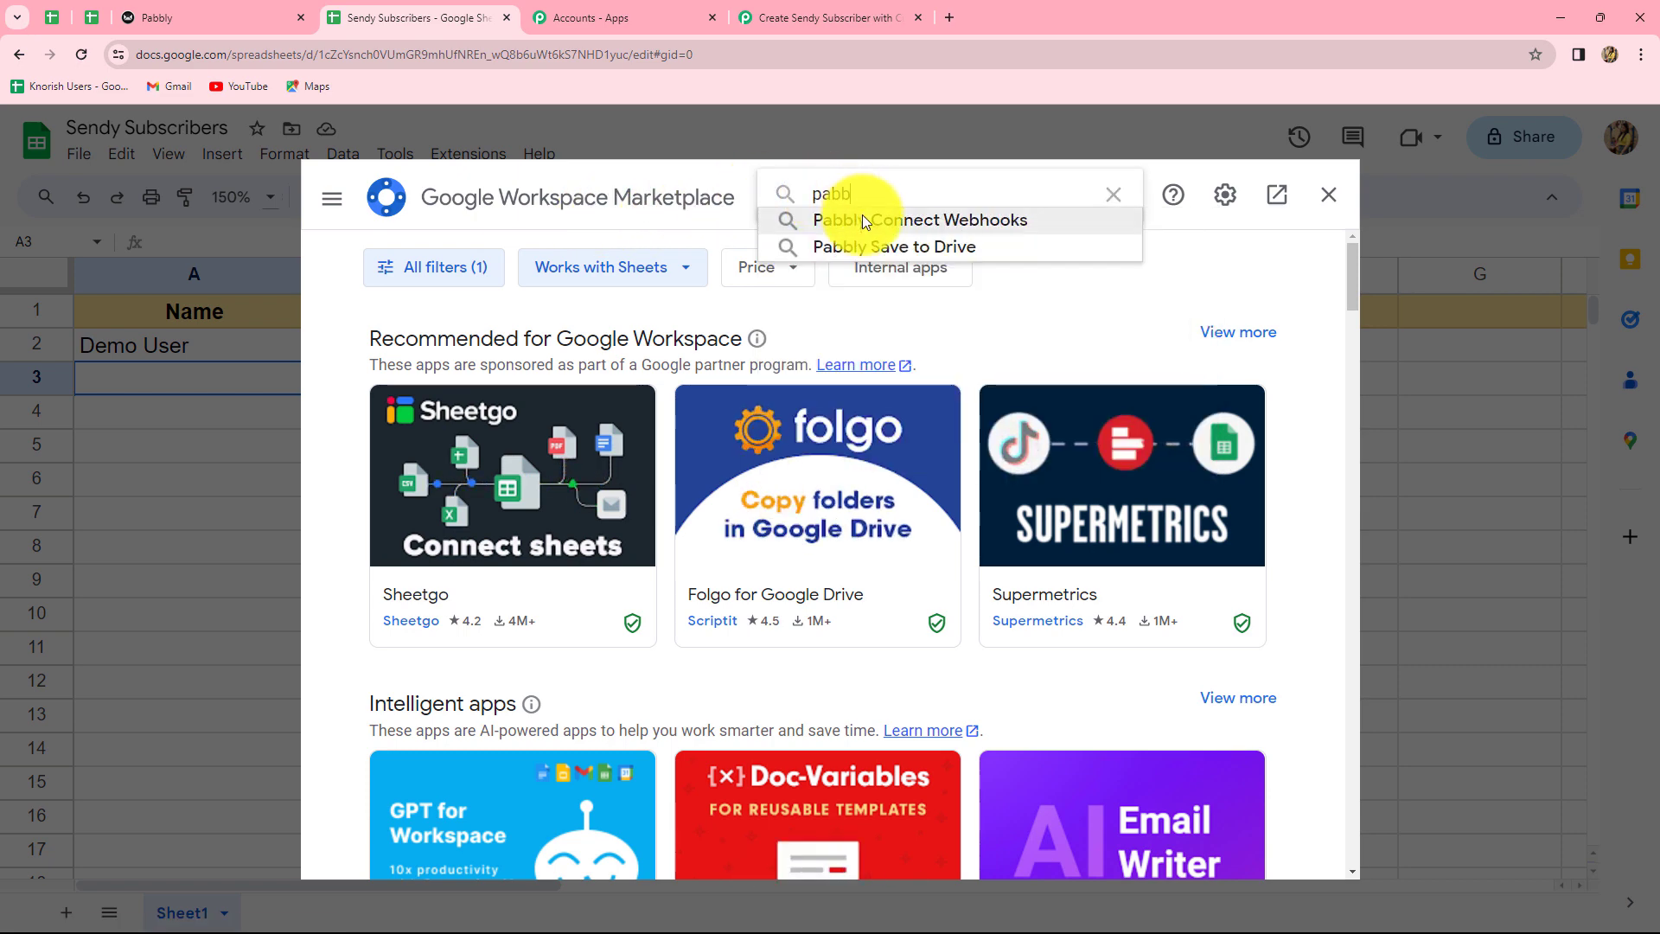
{"action": "left_click", "coordinate": [863, 220]}
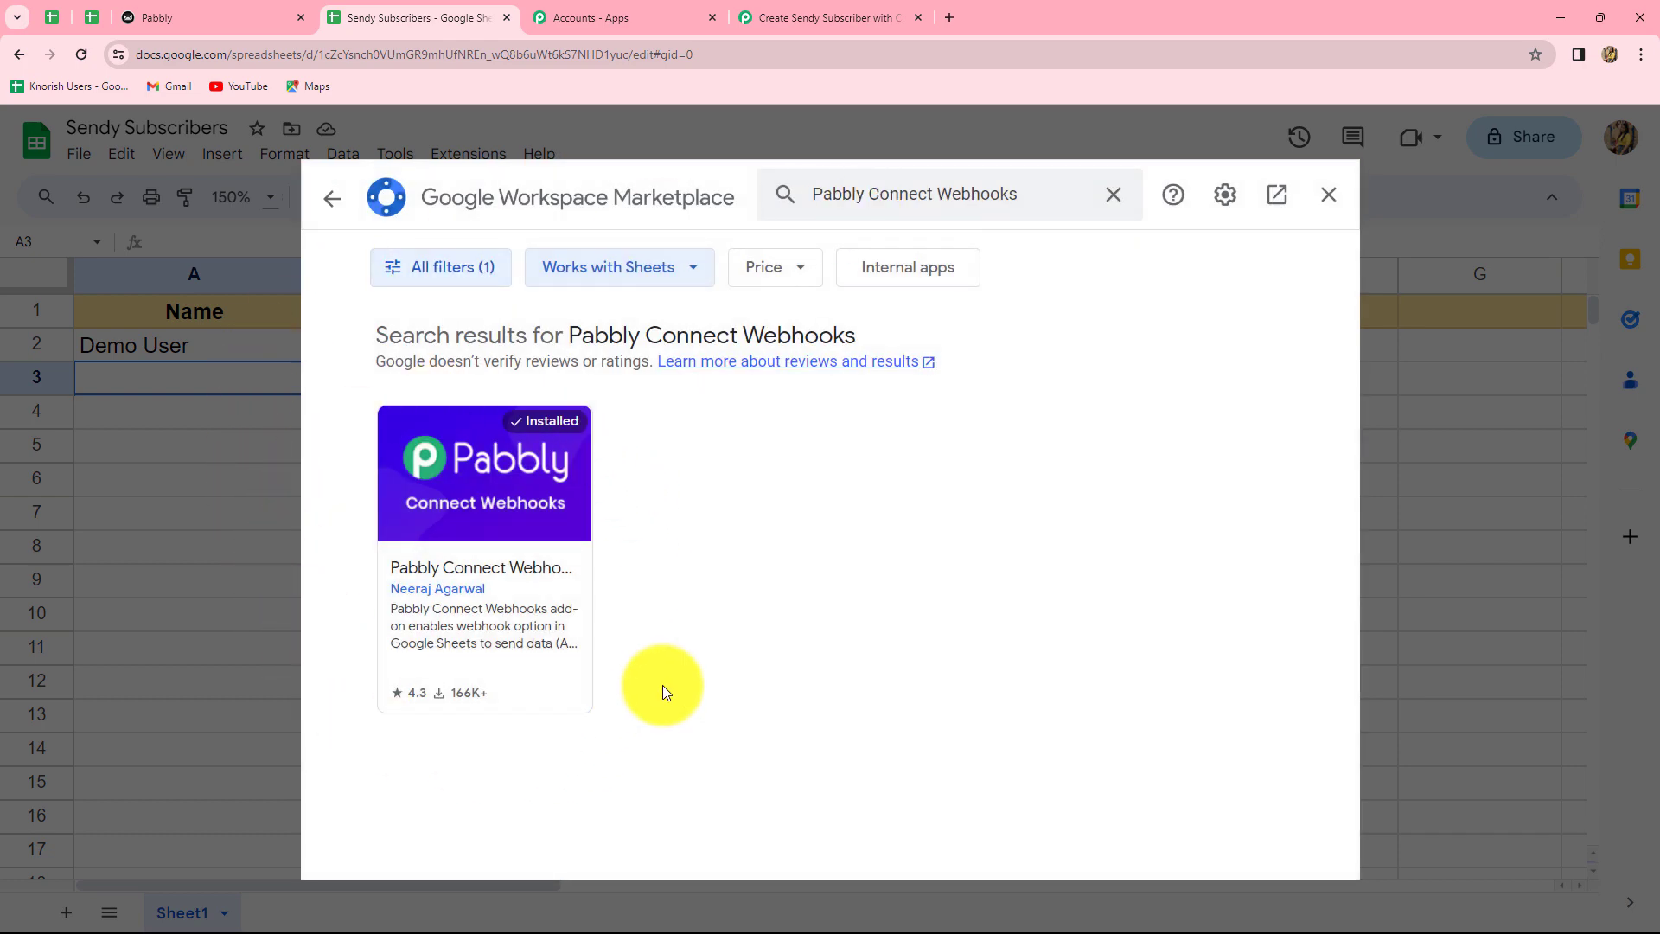
{"action": "left_click", "coordinate": [1327, 195]}
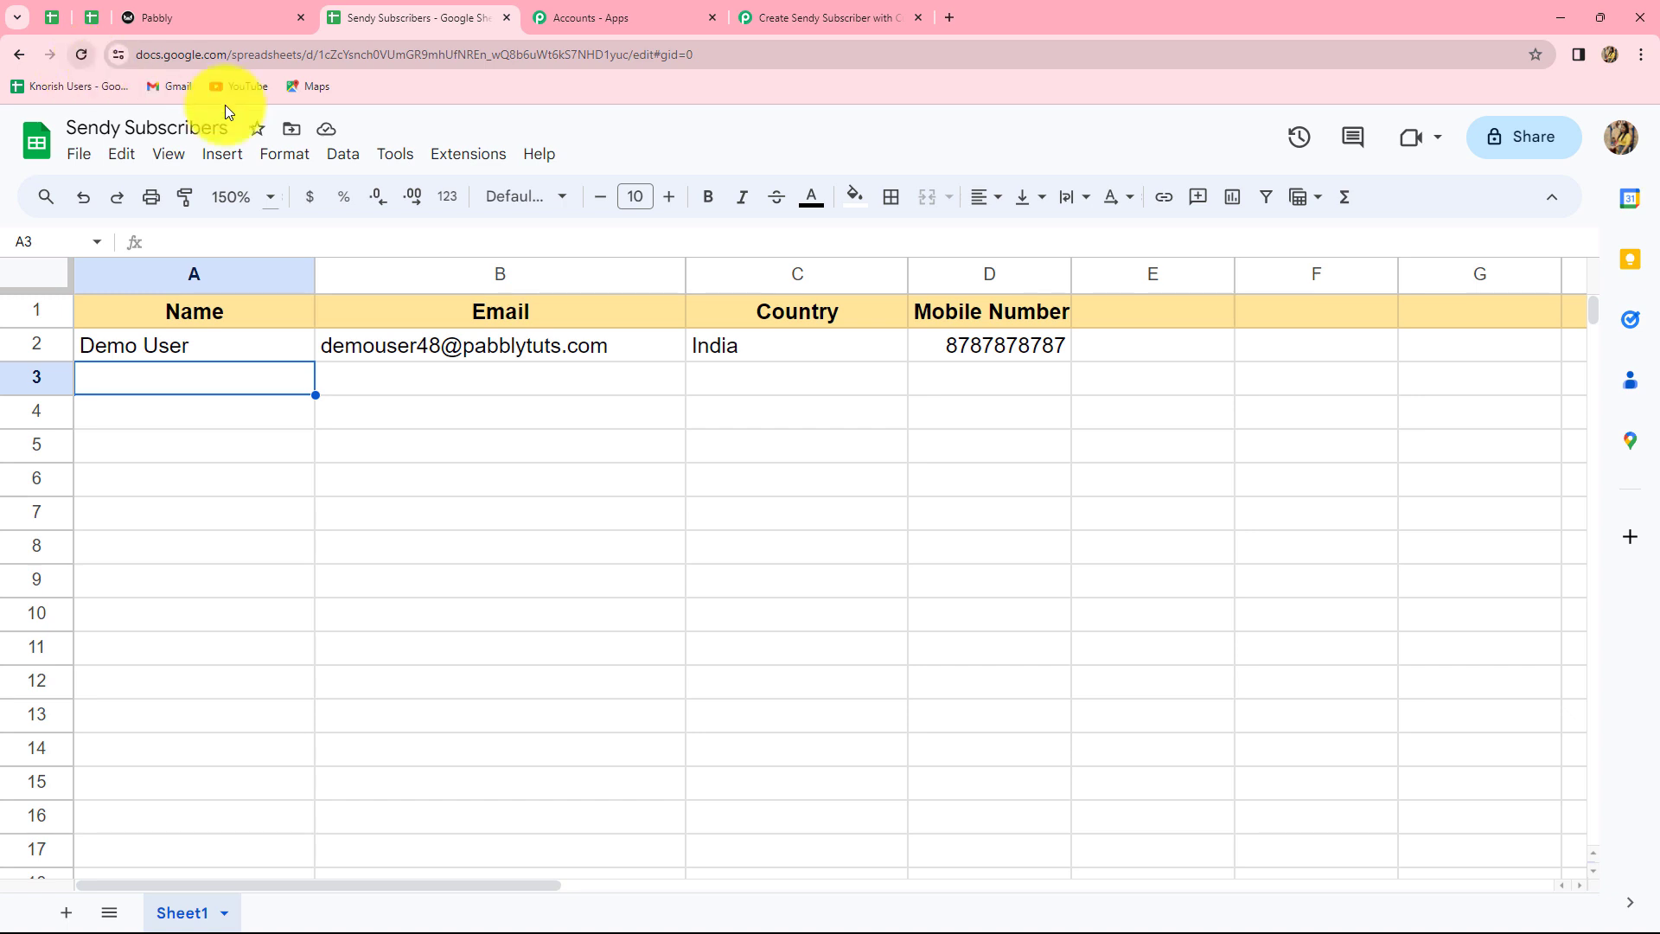
Launch the Pabbly Connect Webhooks Initial Setup form from Extensions
{"action": "left_click", "coordinate": [471, 155]}
{"action": "mouse_move", "coordinate": [493, 372]}
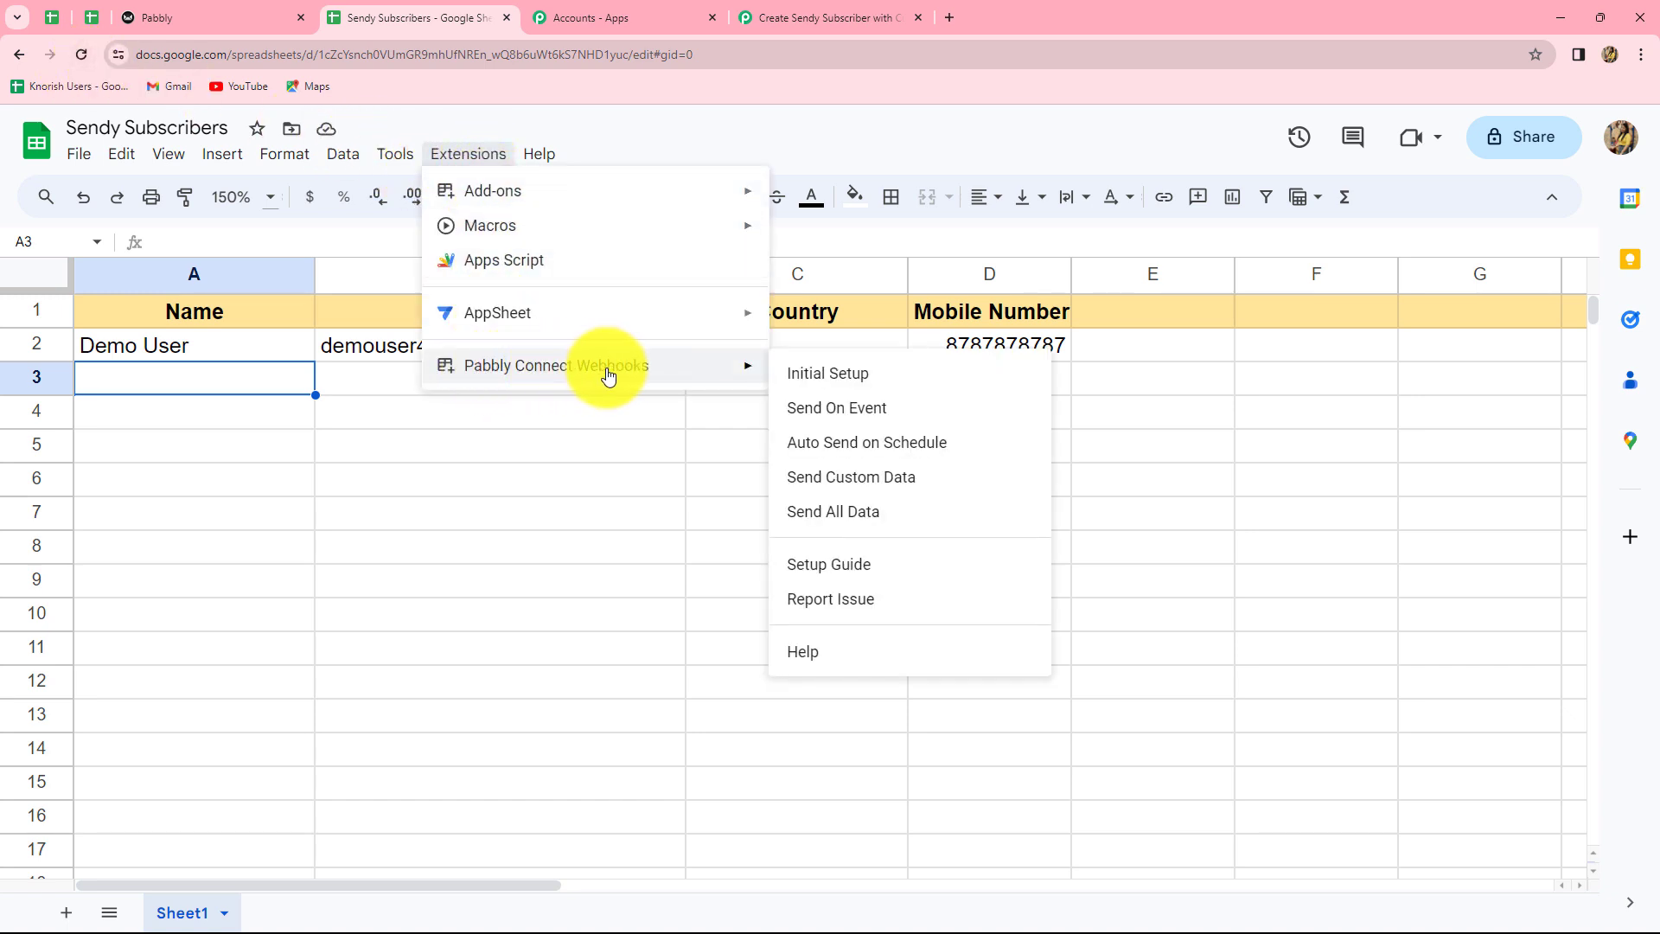
{"action": "left_click", "coordinate": [810, 371]}
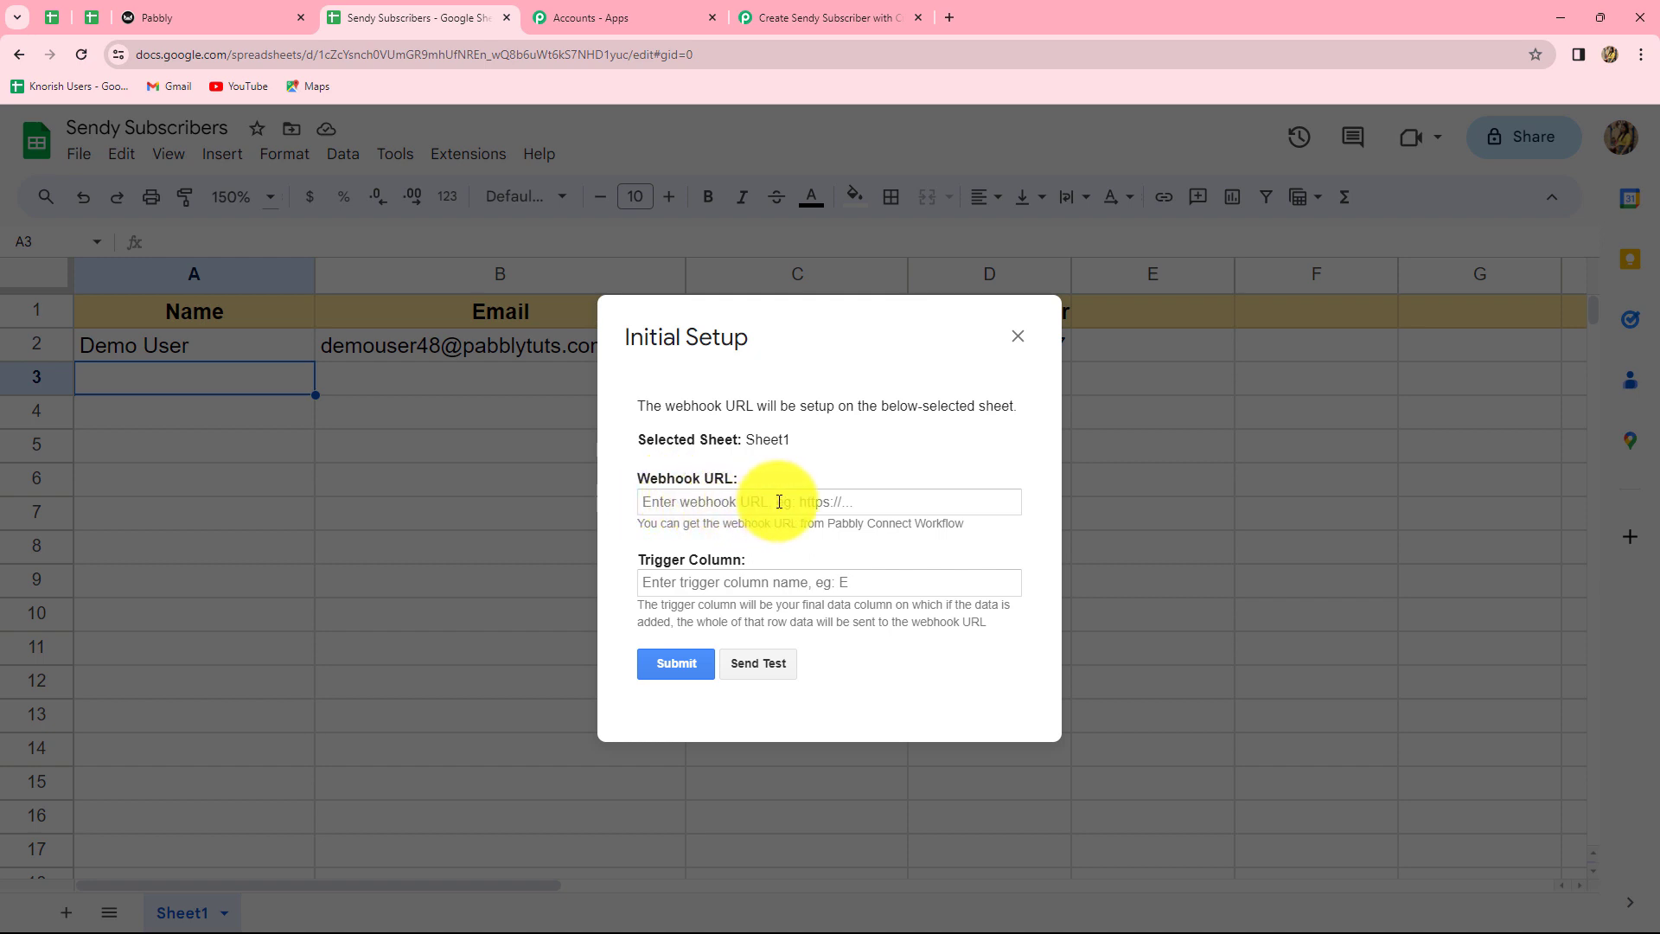
Paste the webhook URL, set Trigger Column to D, send a test and submit the setup
{"action": "left_click", "coordinate": [678, 506]}
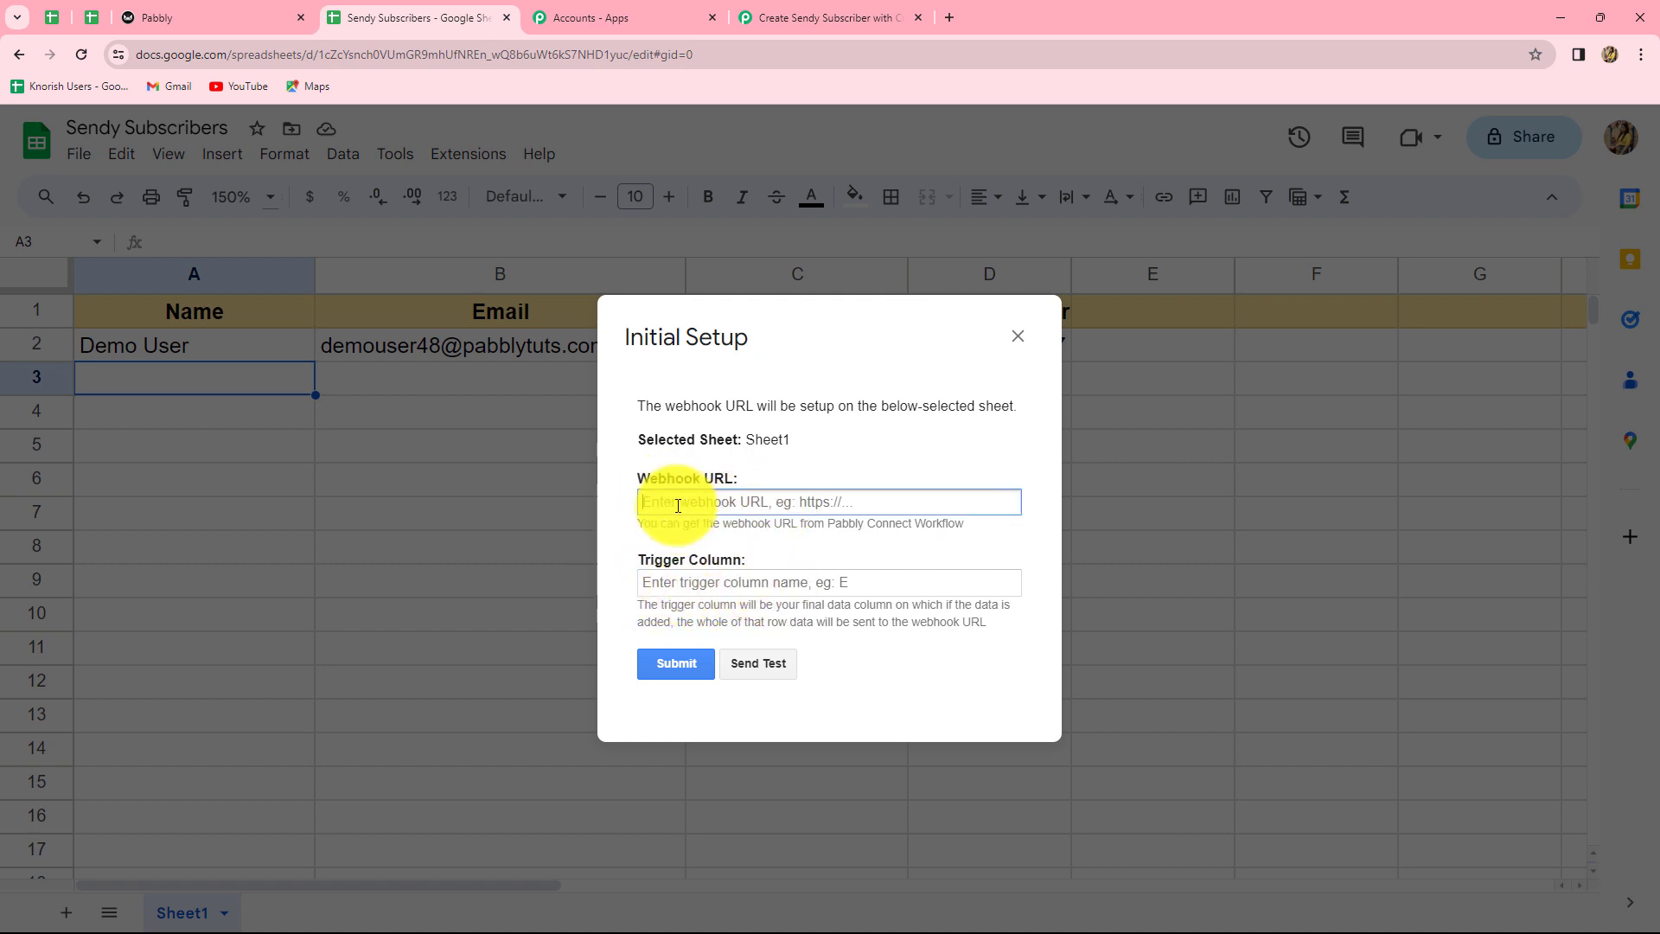
{"action": "key", "text": "ctrl+v"}
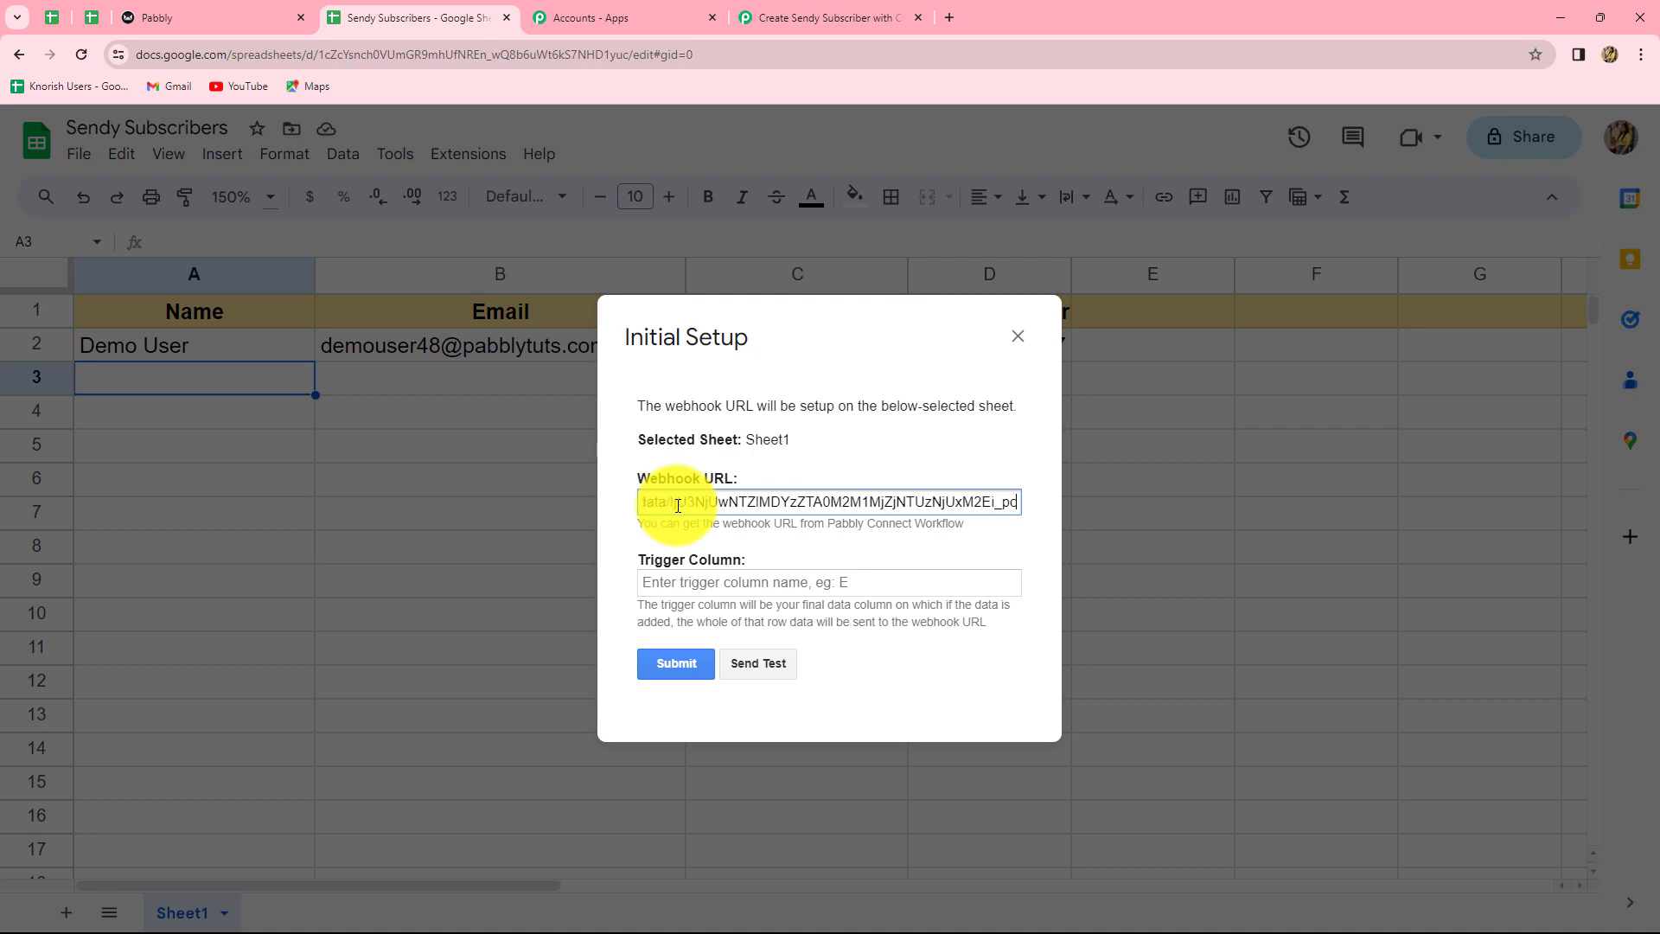
{"action": "left_click", "coordinate": [674, 581]}
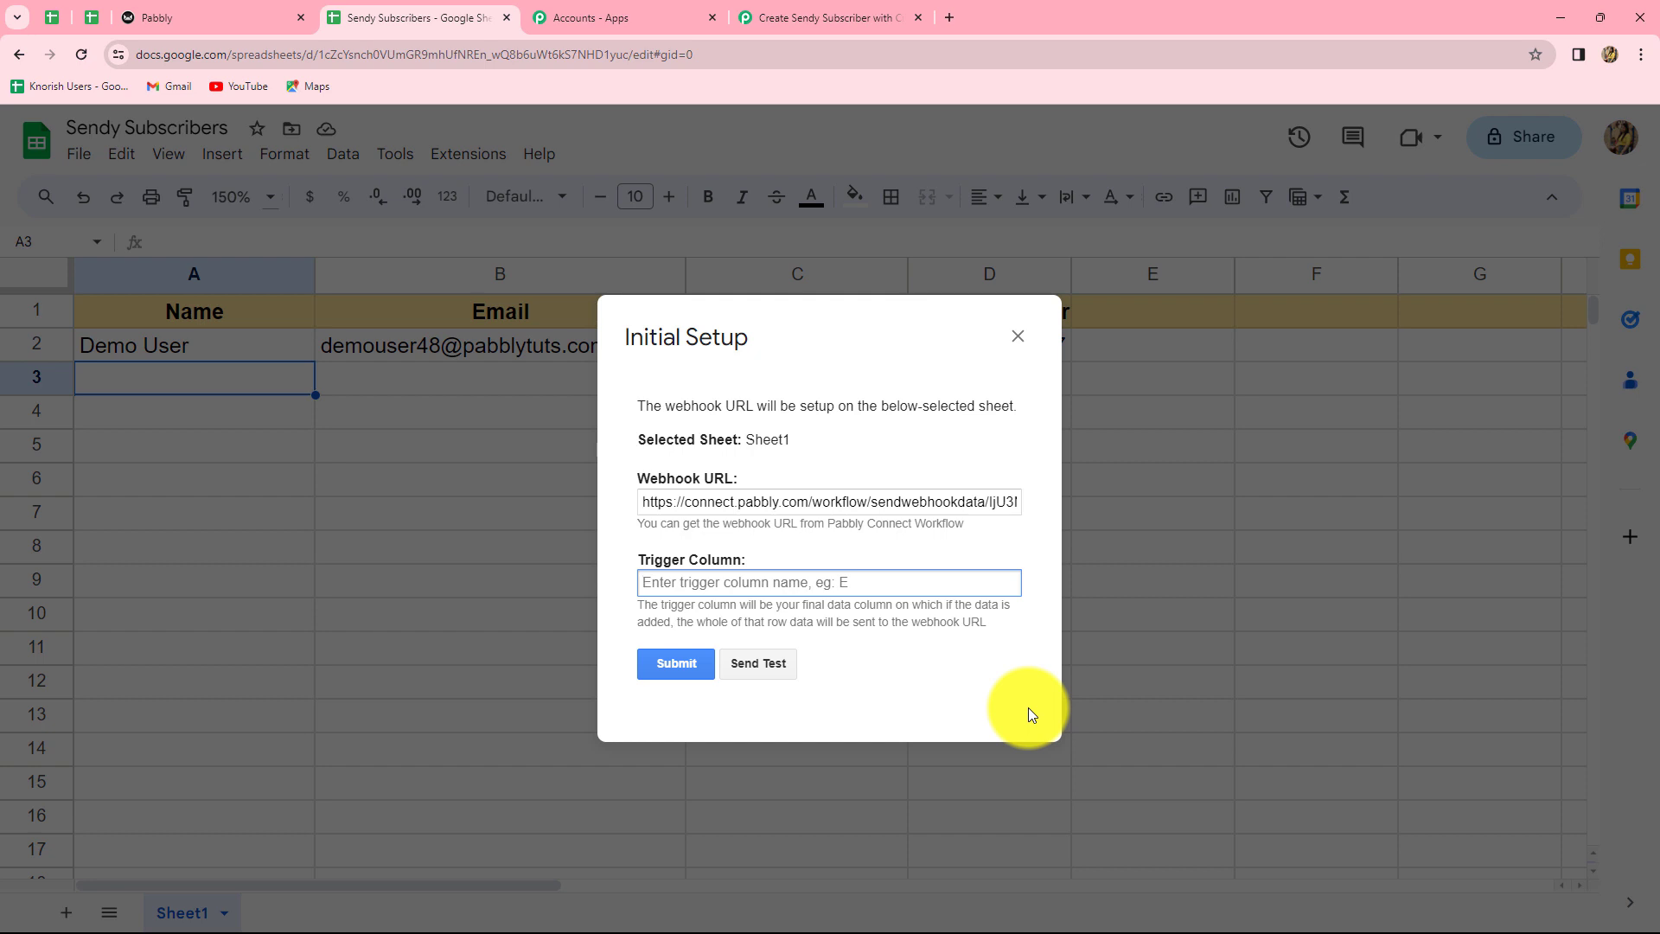
{"action": "type", "text": "D"}
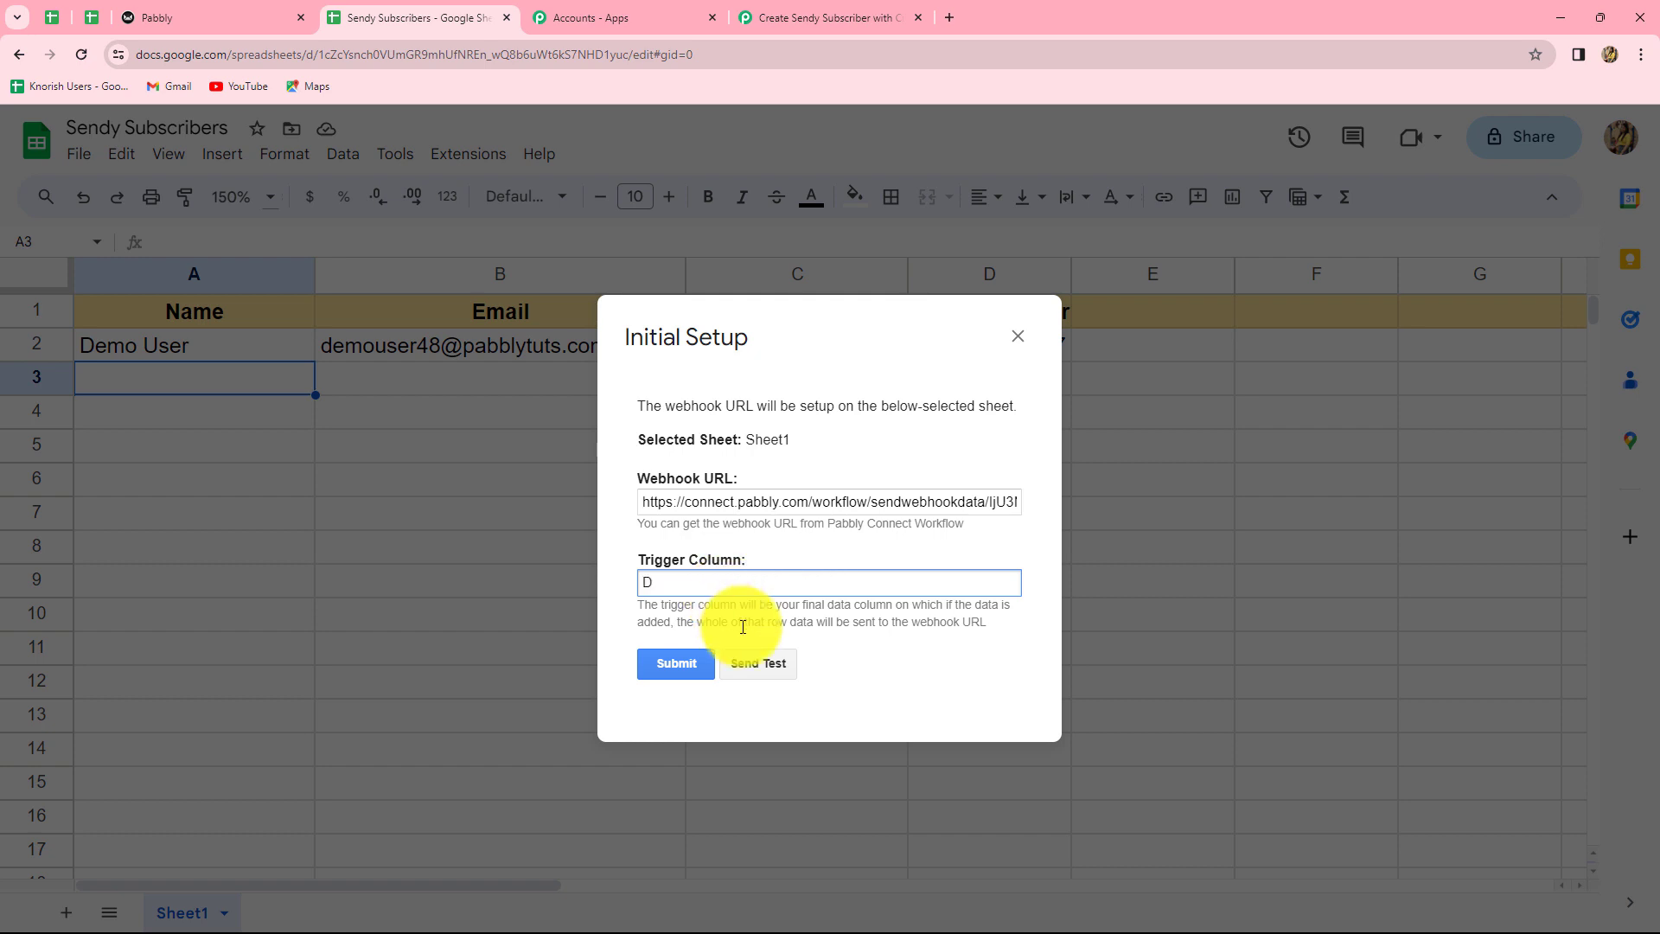
{"action": "left_click", "coordinate": [767, 666]}
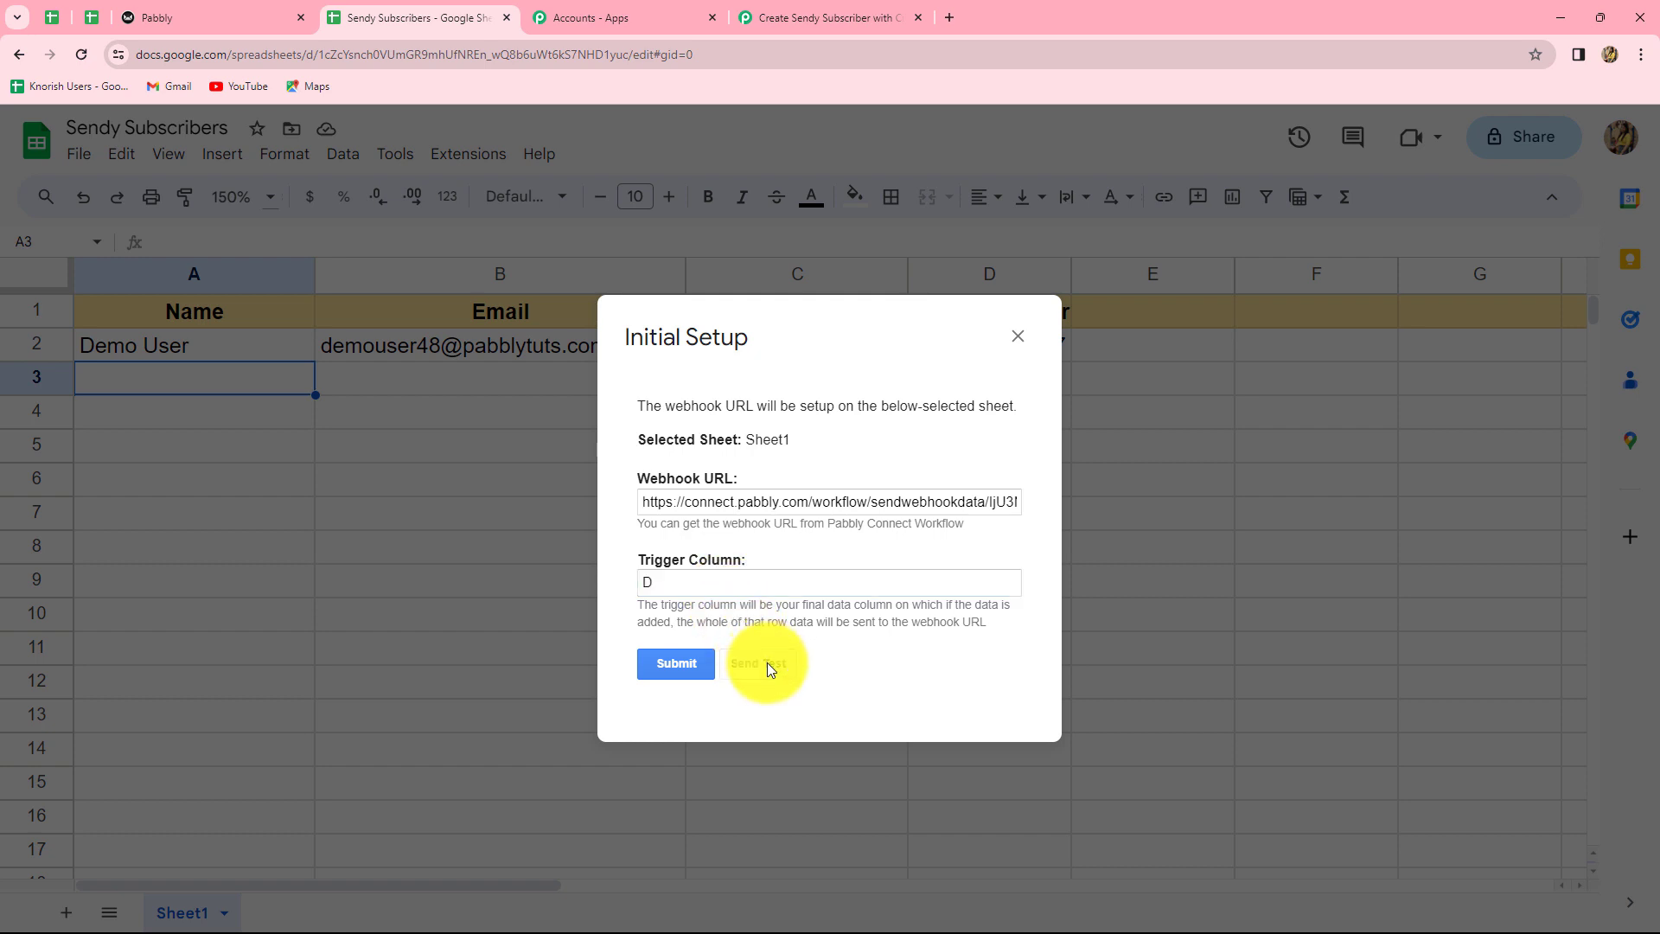
{"action": "scroll", "coordinate": [675, 641], "scroll_direction": "down", "scroll_amount": 1}
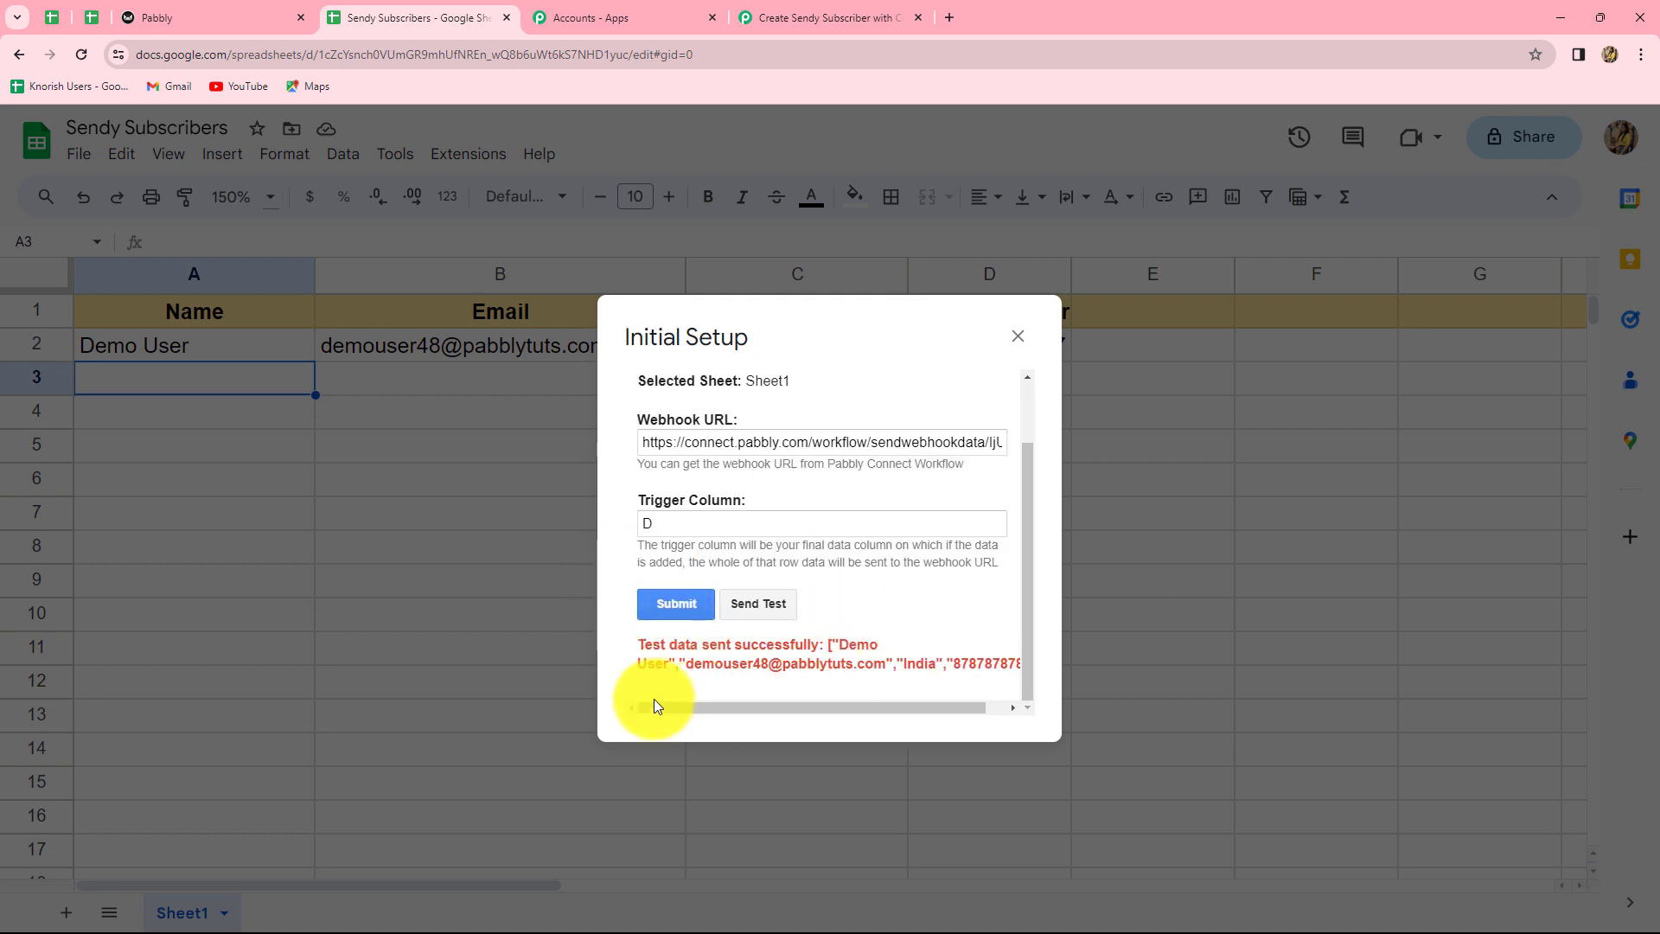
{"action": "left_click", "coordinate": [682, 611]}
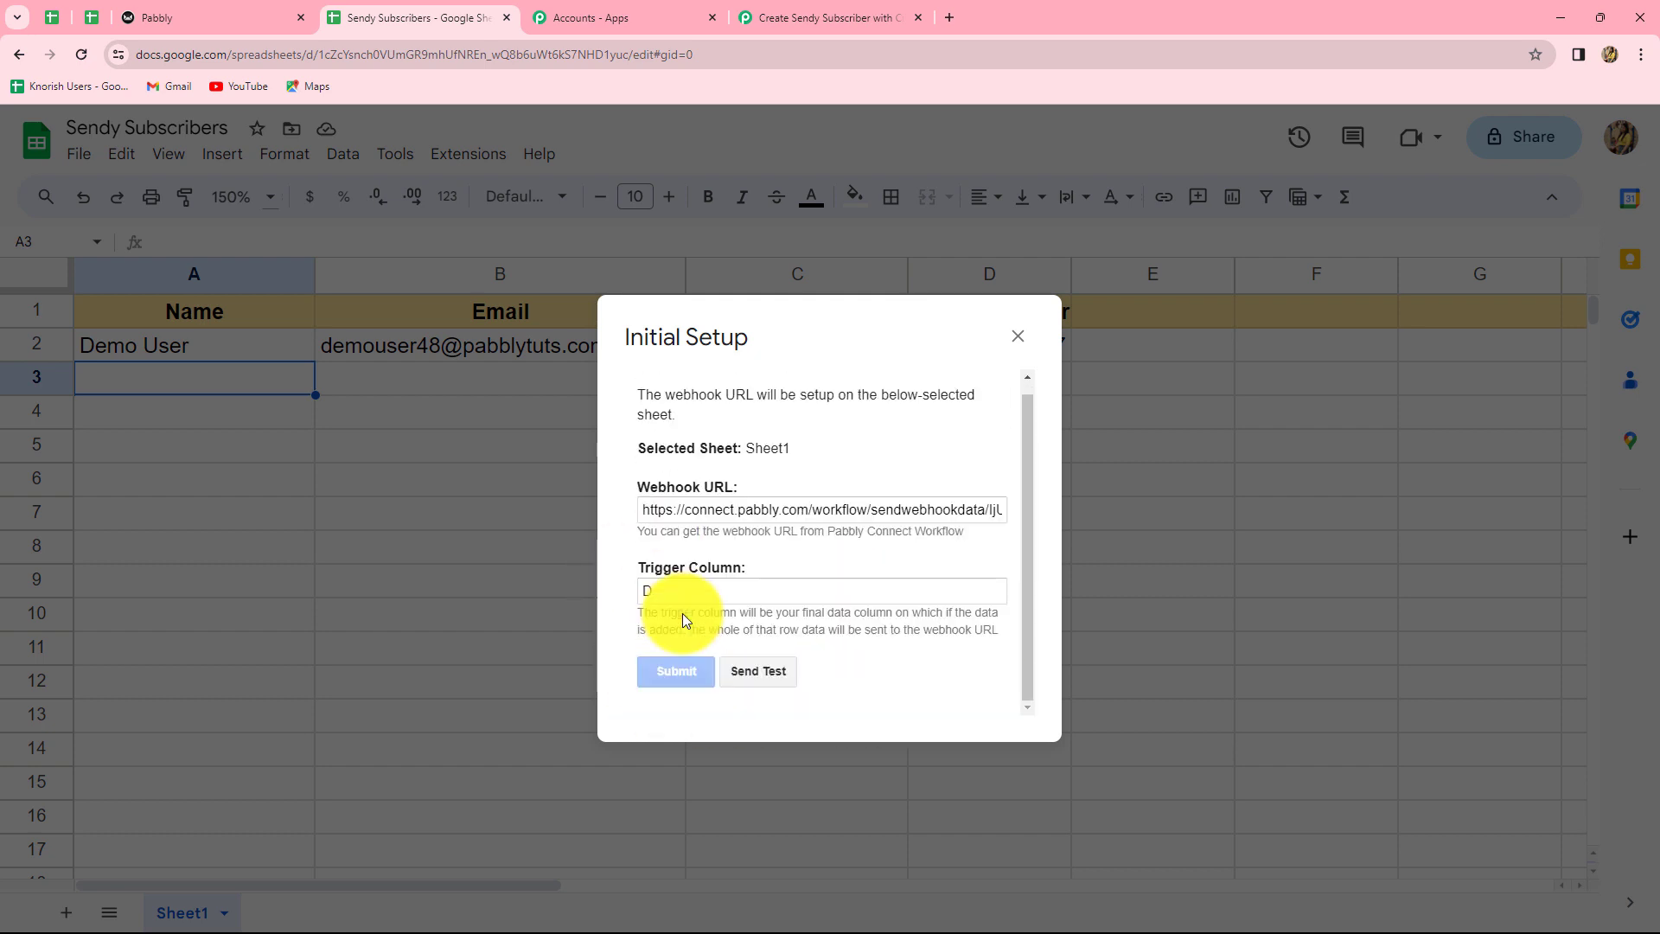
{"action": "scroll", "coordinate": [867, 484], "scroll_direction": "down", "scroll_amount": 1}
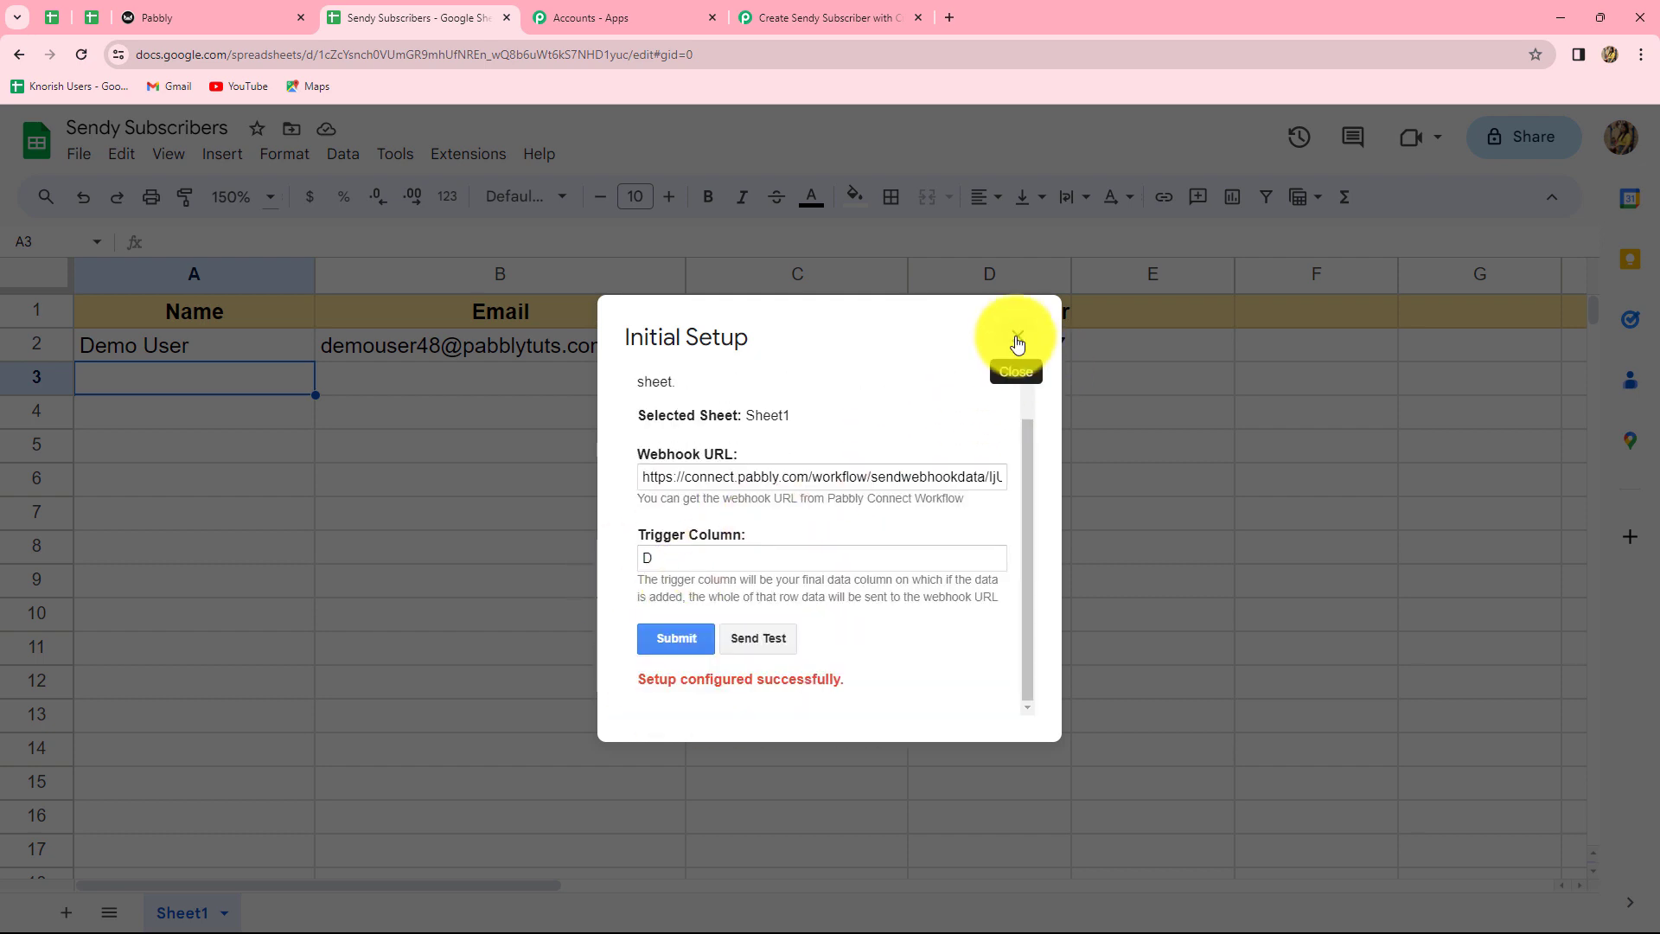
{"action": "left_click", "coordinate": [1018, 337]}
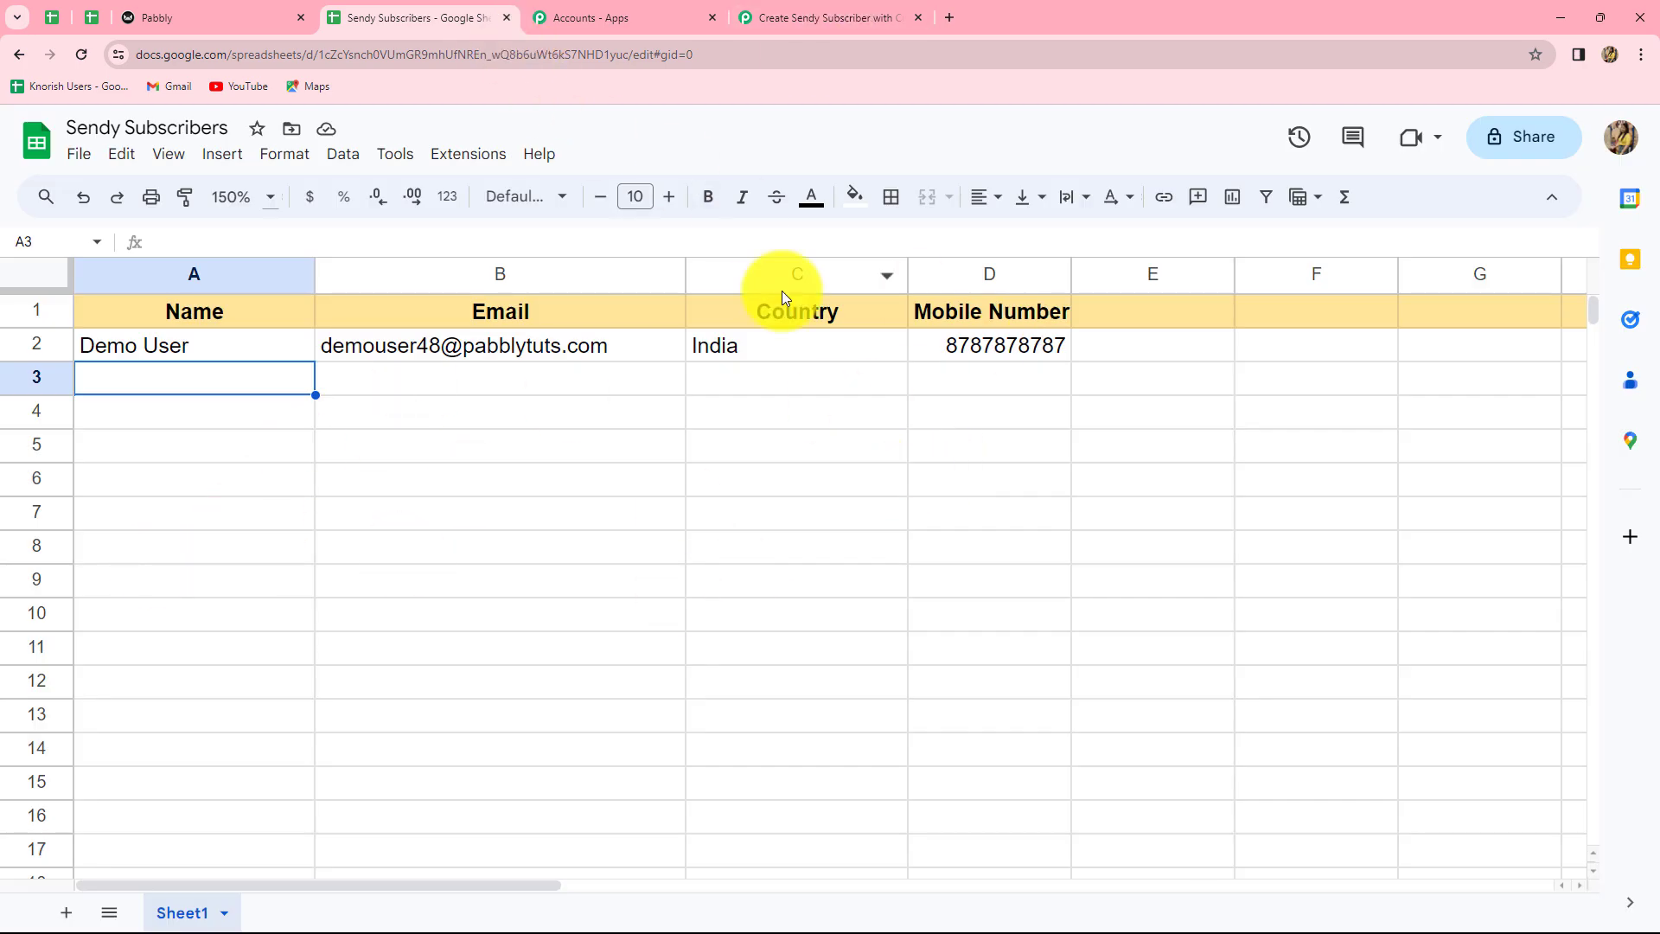
Verify the trigger's captured response matches row 2's name, mobile, email and country
{"action": "left_click", "coordinate": [786, 18]}
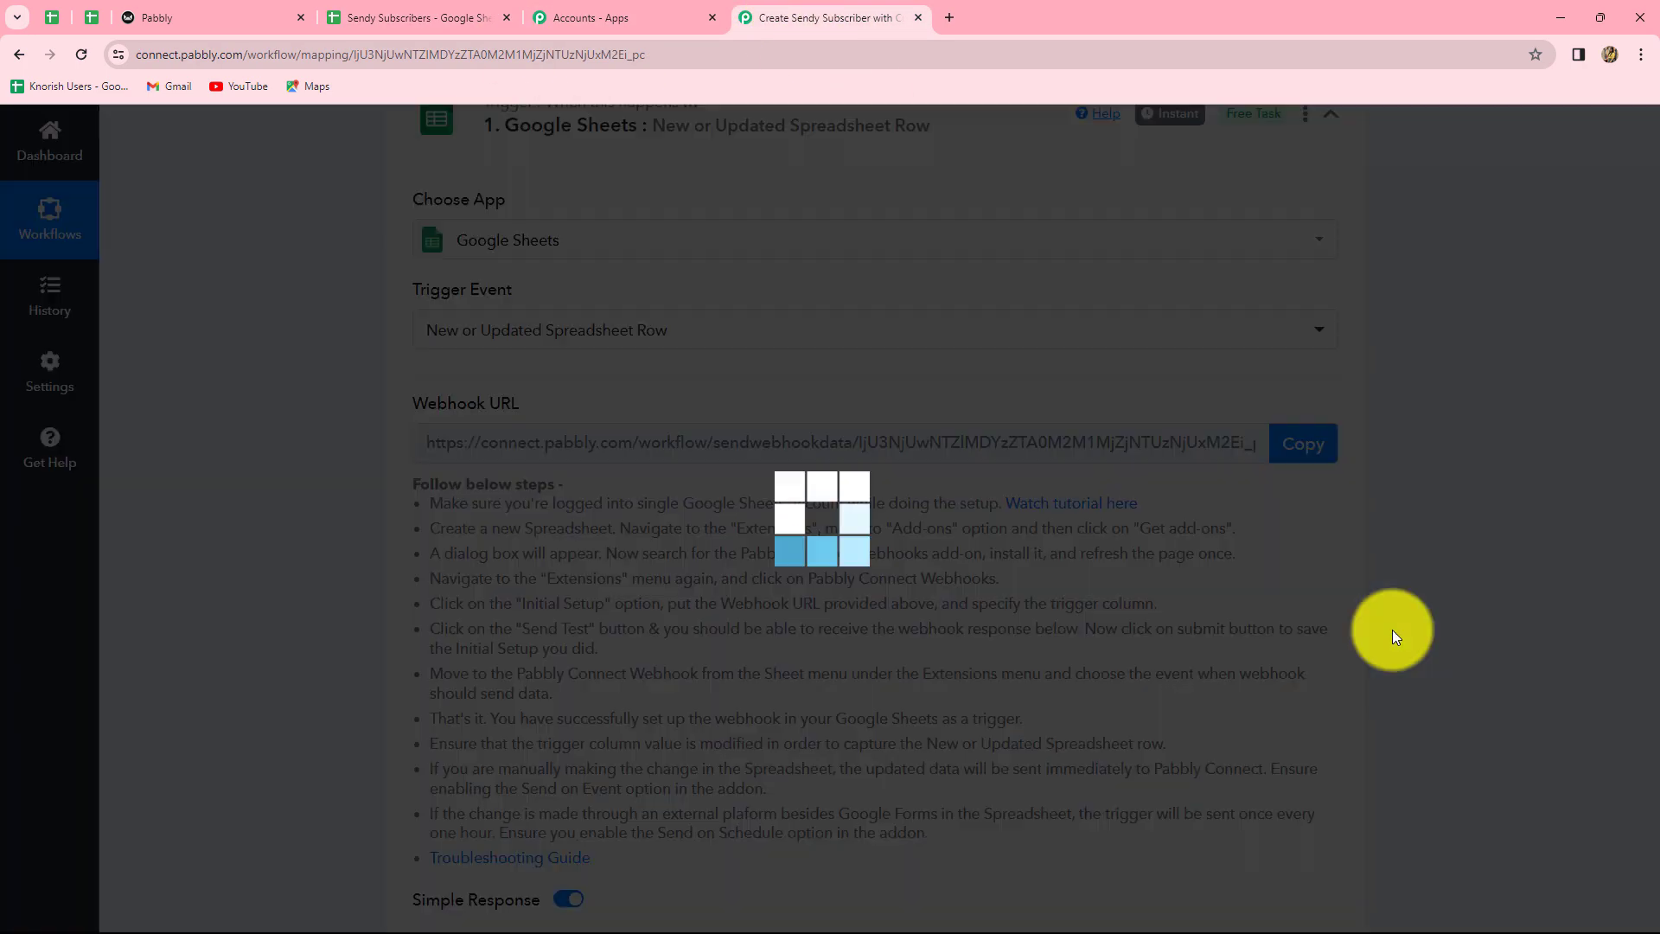
{"action": "scroll", "coordinate": [1392, 636], "scroll_direction": "down", "scroll_amount": 10}
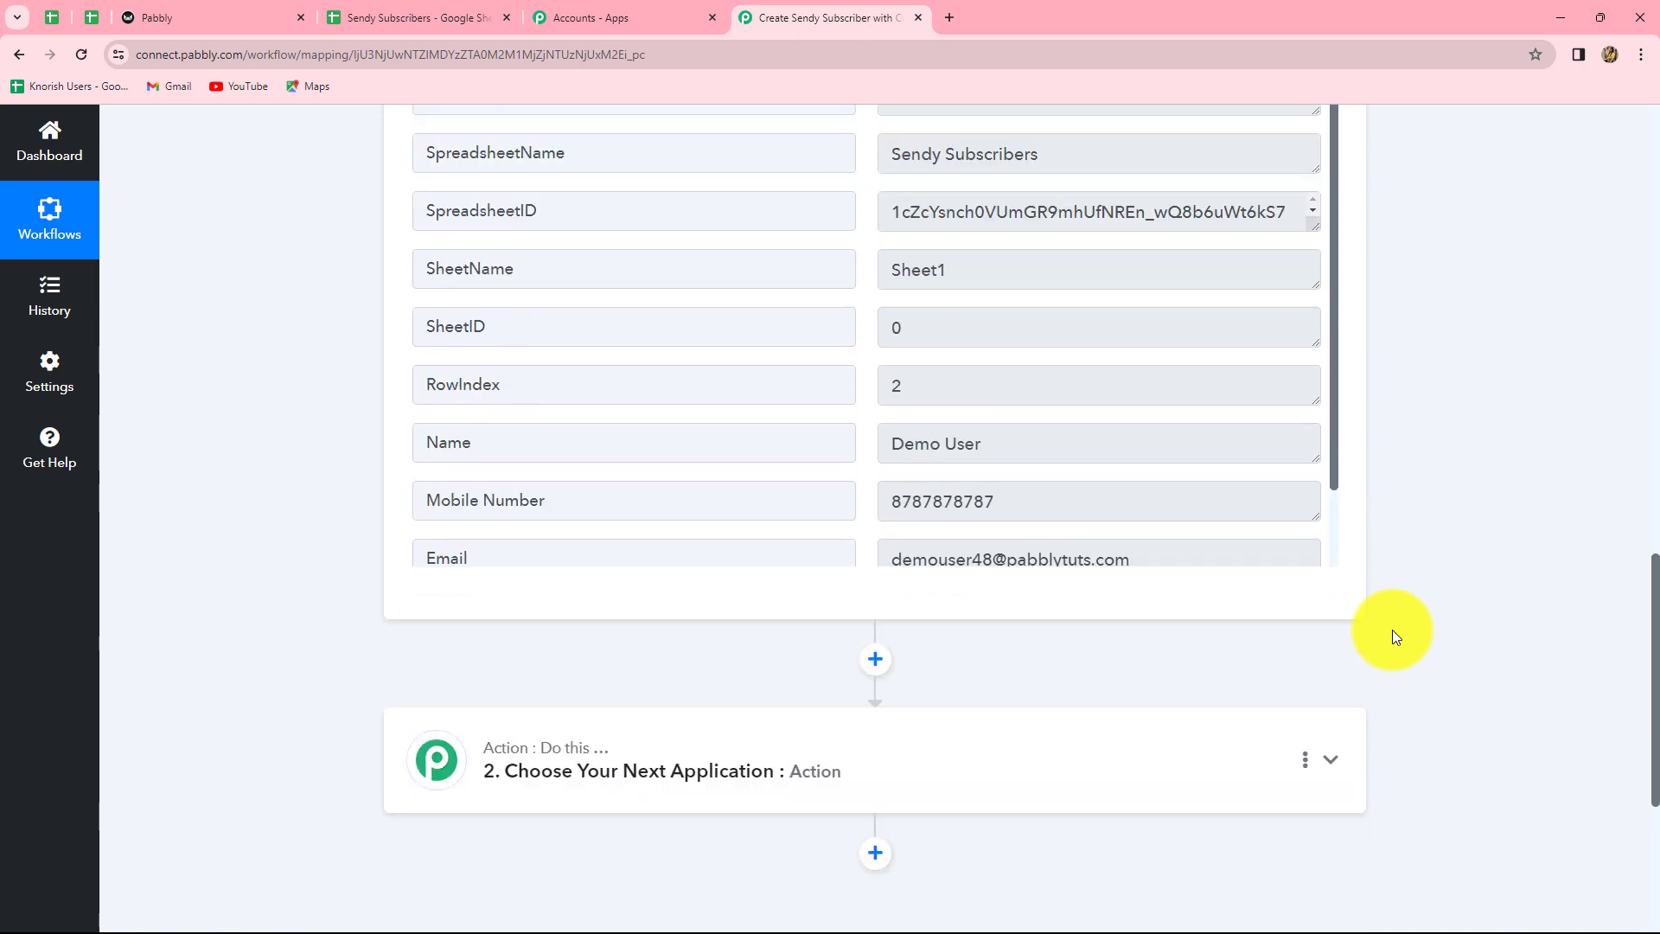
{"action": "scroll", "coordinate": [1392, 636], "scroll_direction": "up", "scroll_amount": 1}
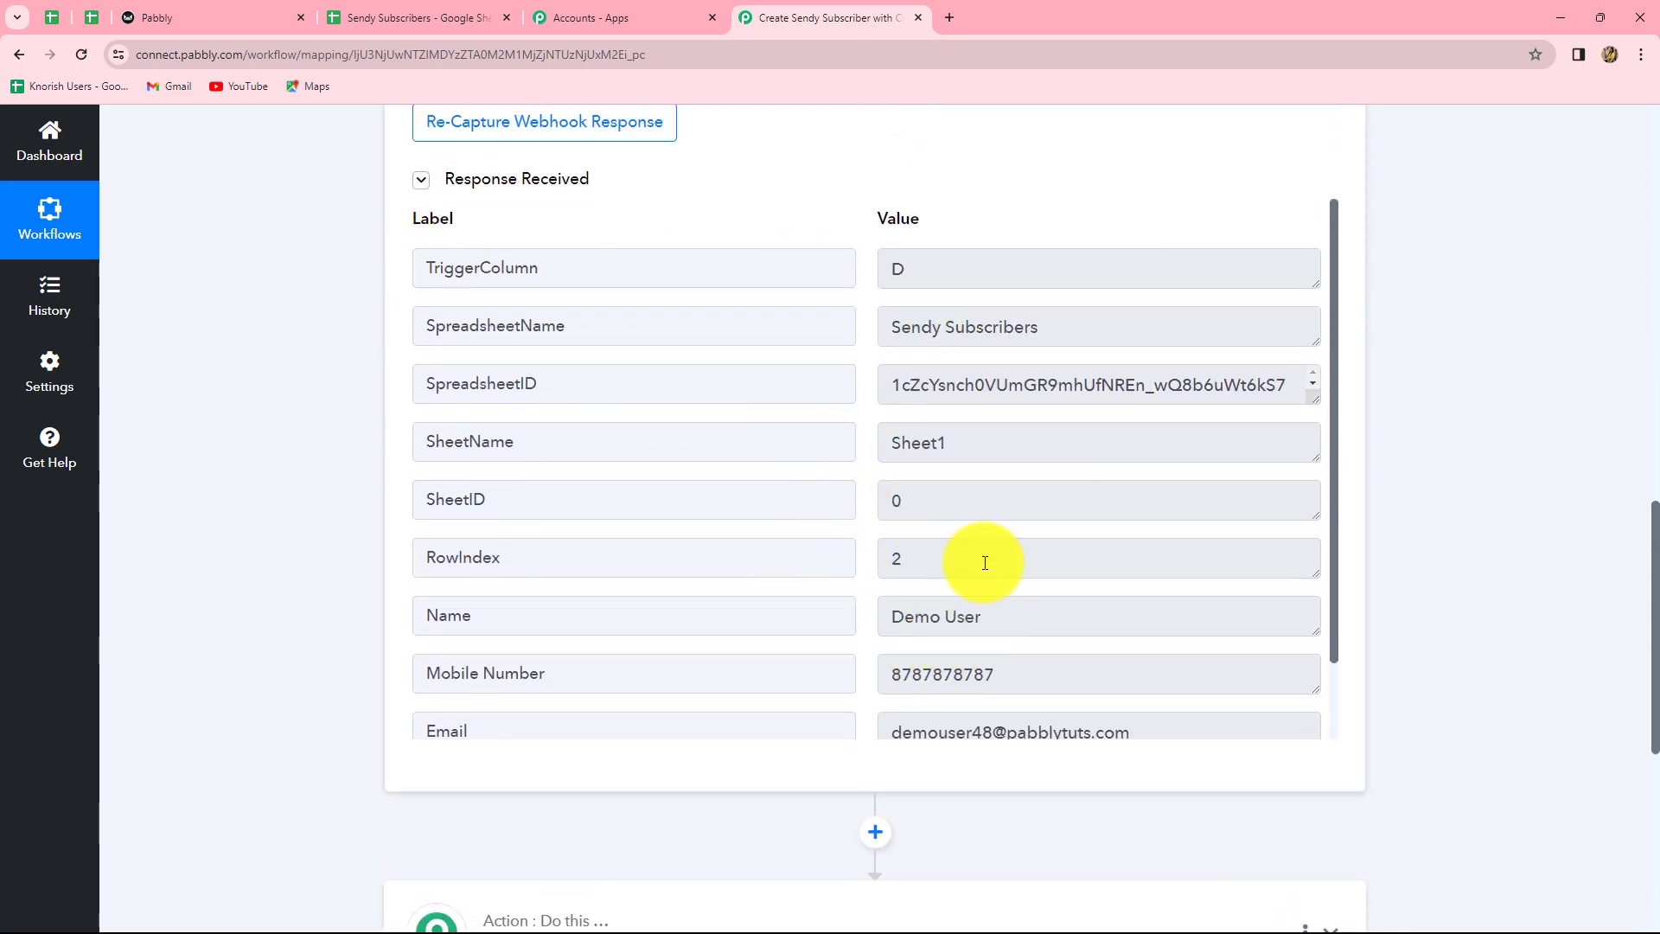
{"action": "scroll", "coordinate": [985, 560], "scroll_direction": "down", "scroll_amount": 1}
{"action": "scroll", "coordinate": [983, 562], "scroll_direction": "up", "scroll_amount": 1}
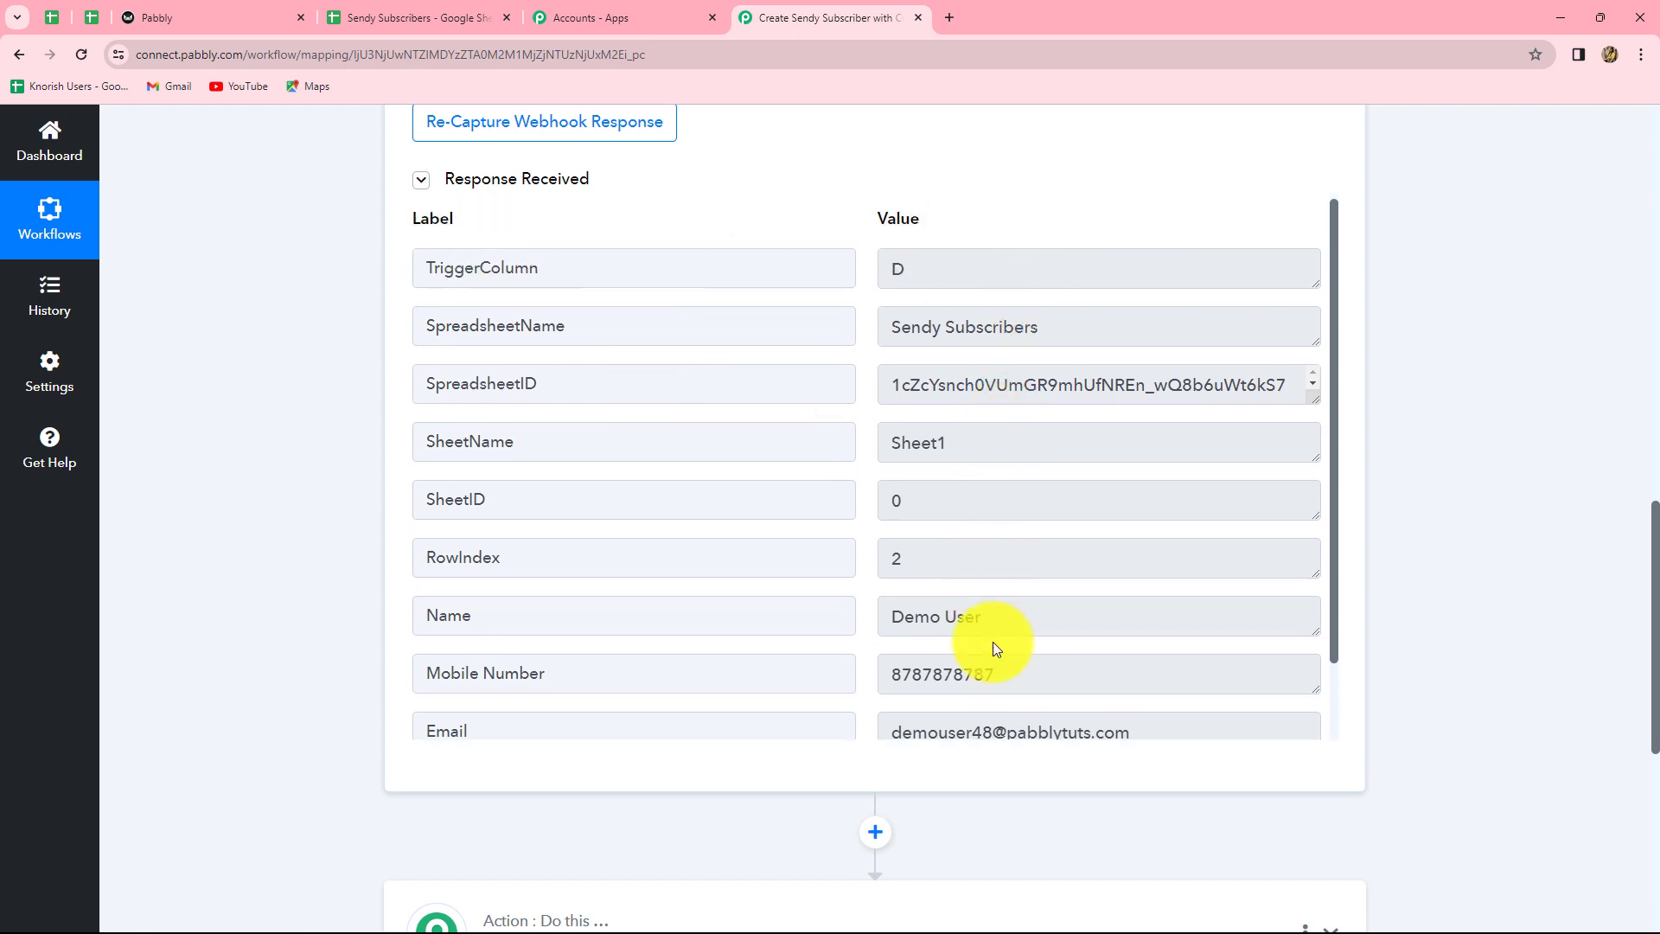
{"action": "left_click", "coordinate": [444, 18]}
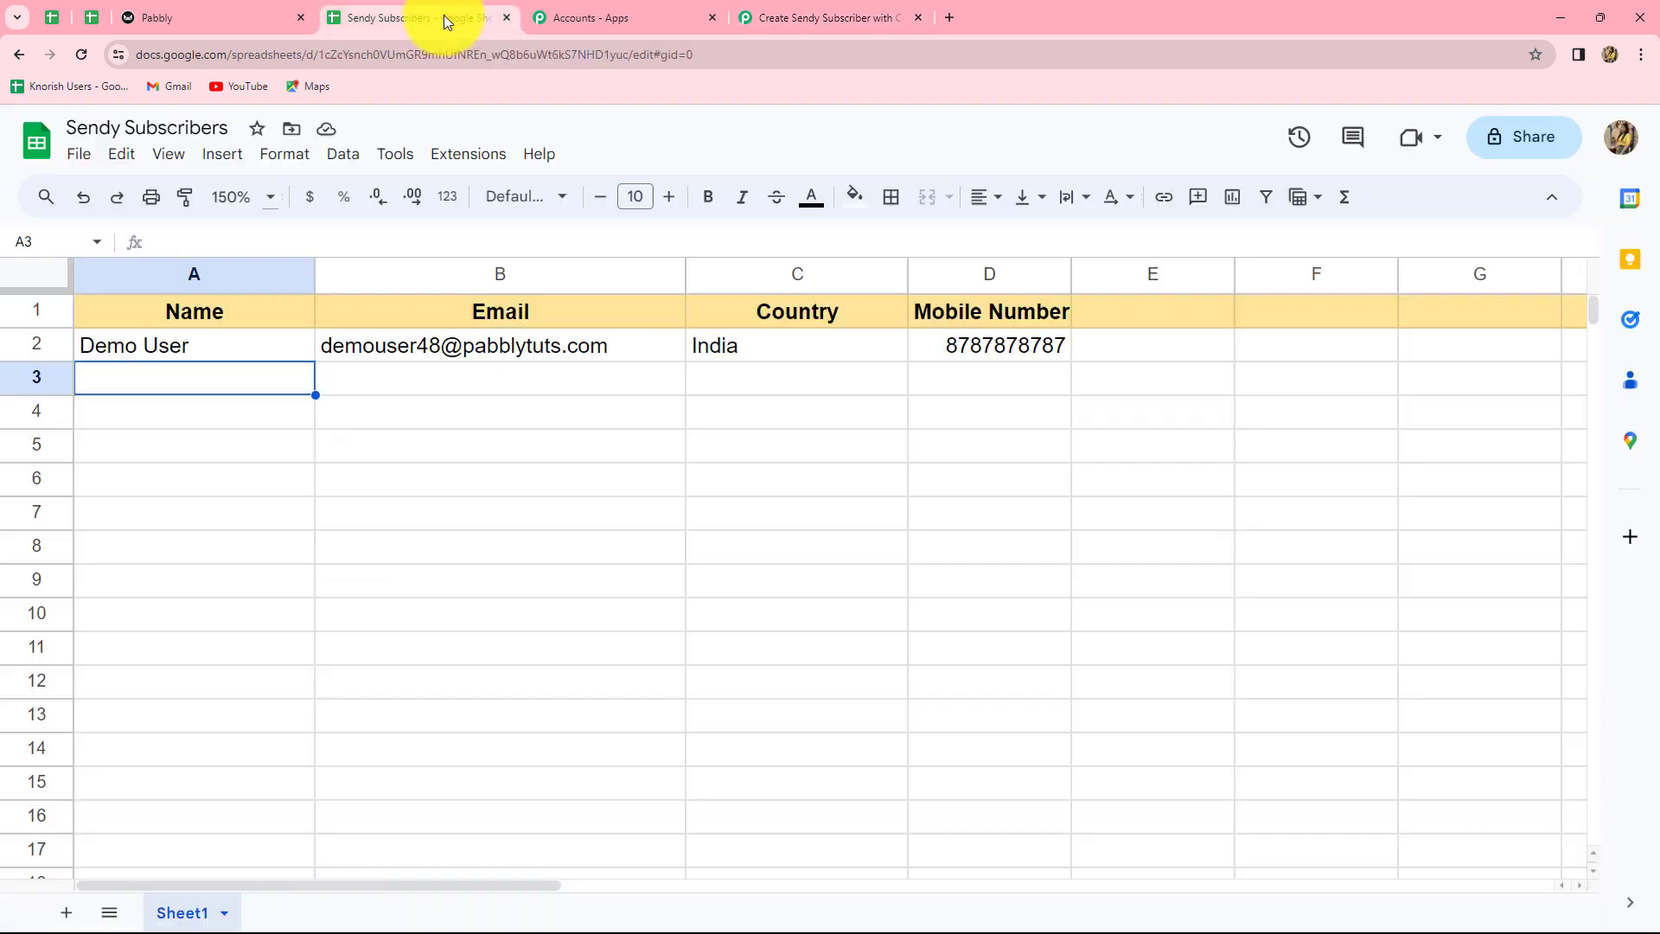
{"action": "left_click", "coordinate": [778, 17]}
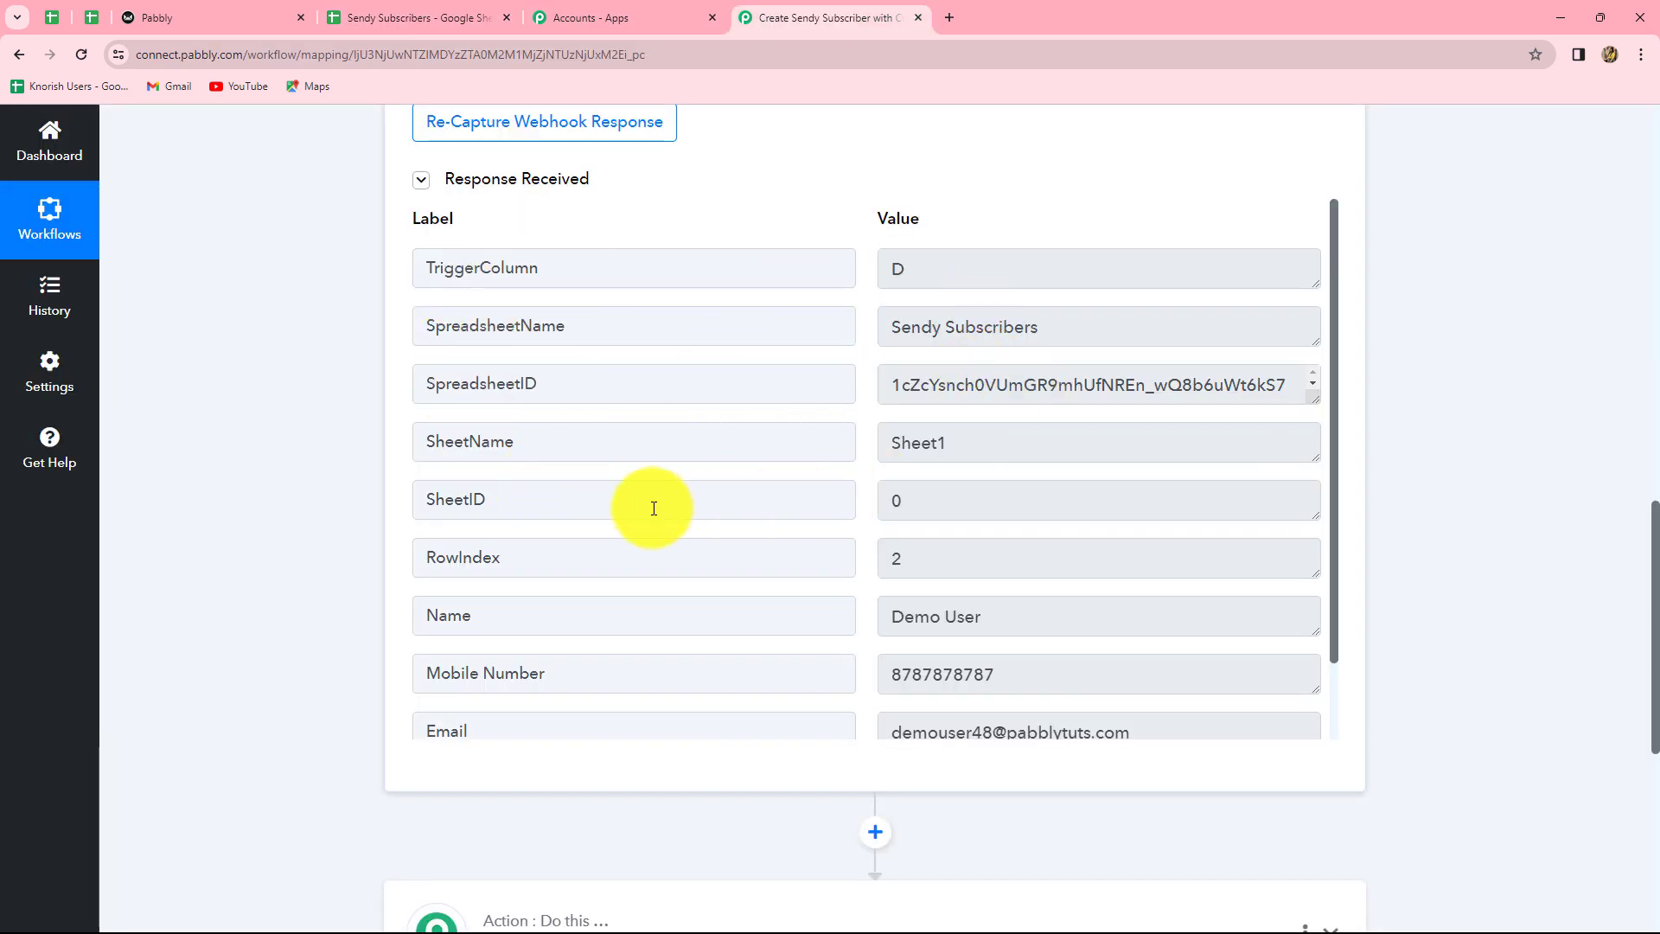
{"action": "scroll", "coordinate": [800, 640], "scroll_direction": "down", "scroll_amount": 1}
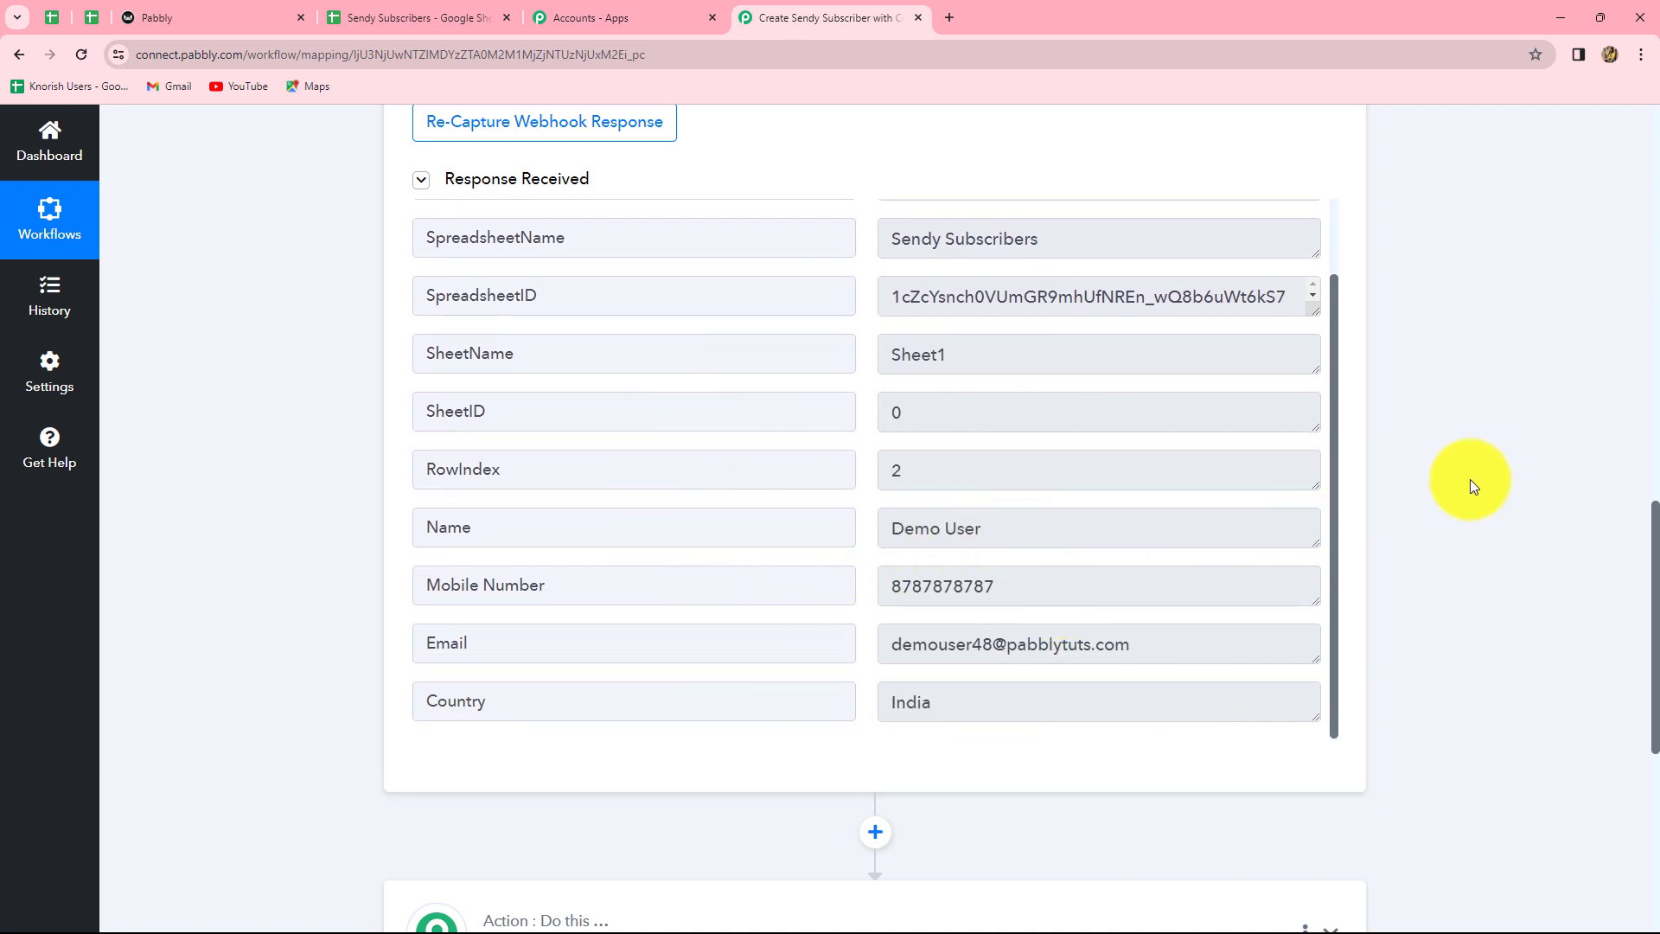
{"action": "scroll", "coordinate": [1469, 479], "scroll_direction": "down", "scroll_amount": 5}
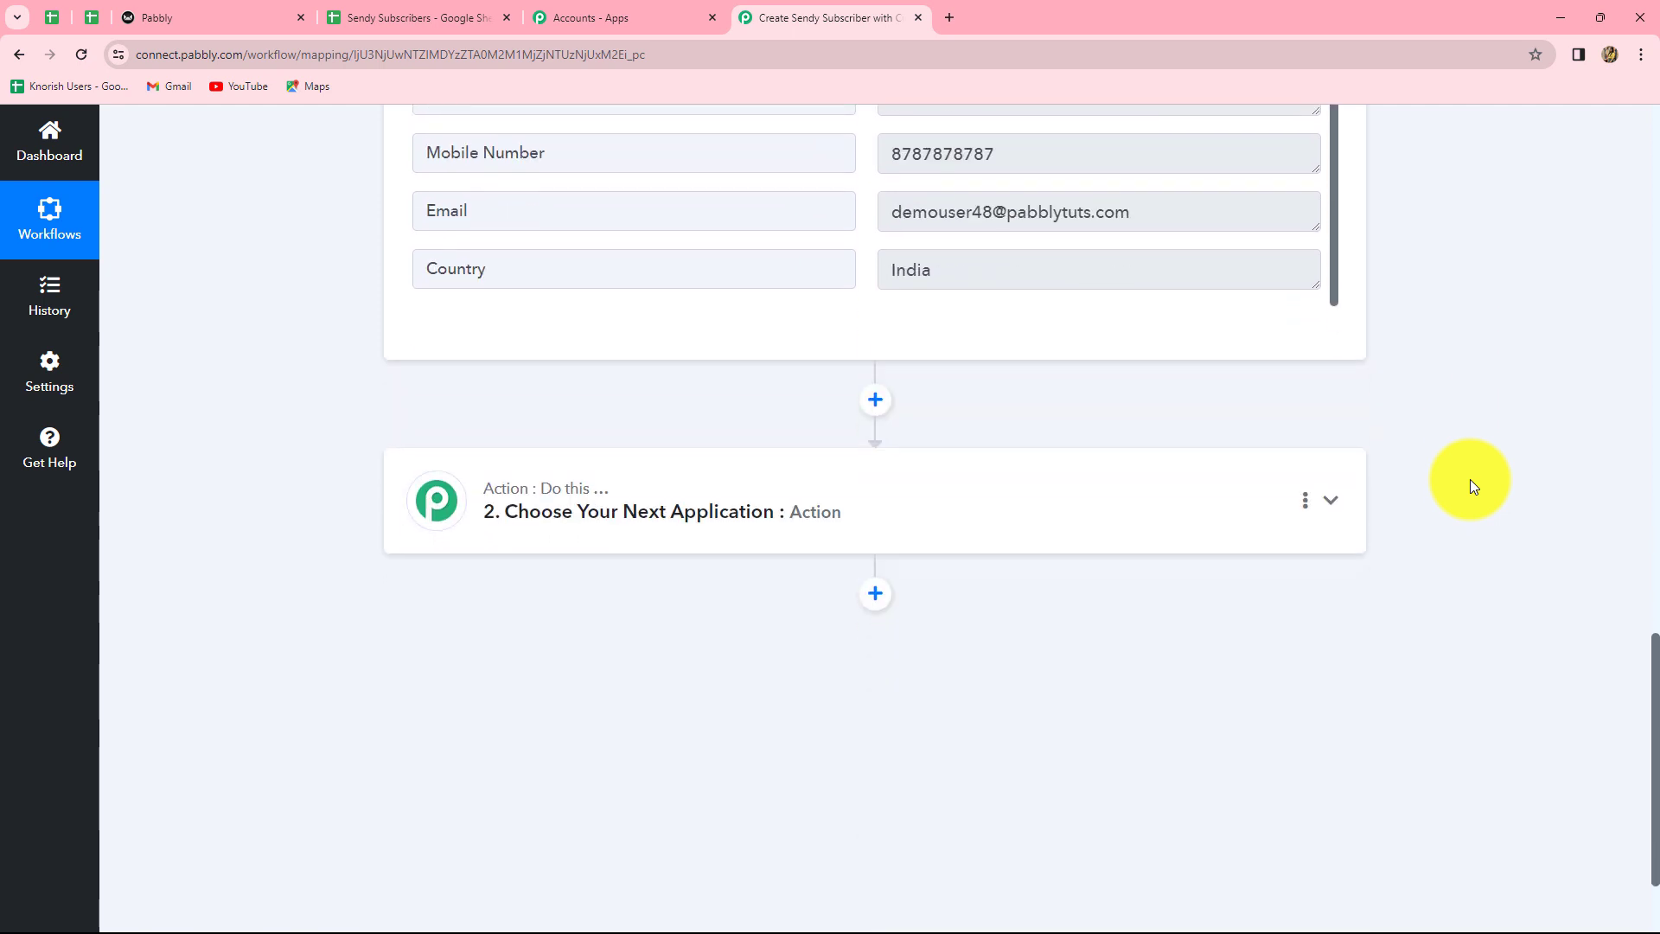
{"action": "scroll", "coordinate": [675, 415], "scroll_direction": "down", "scroll_amount": 1}
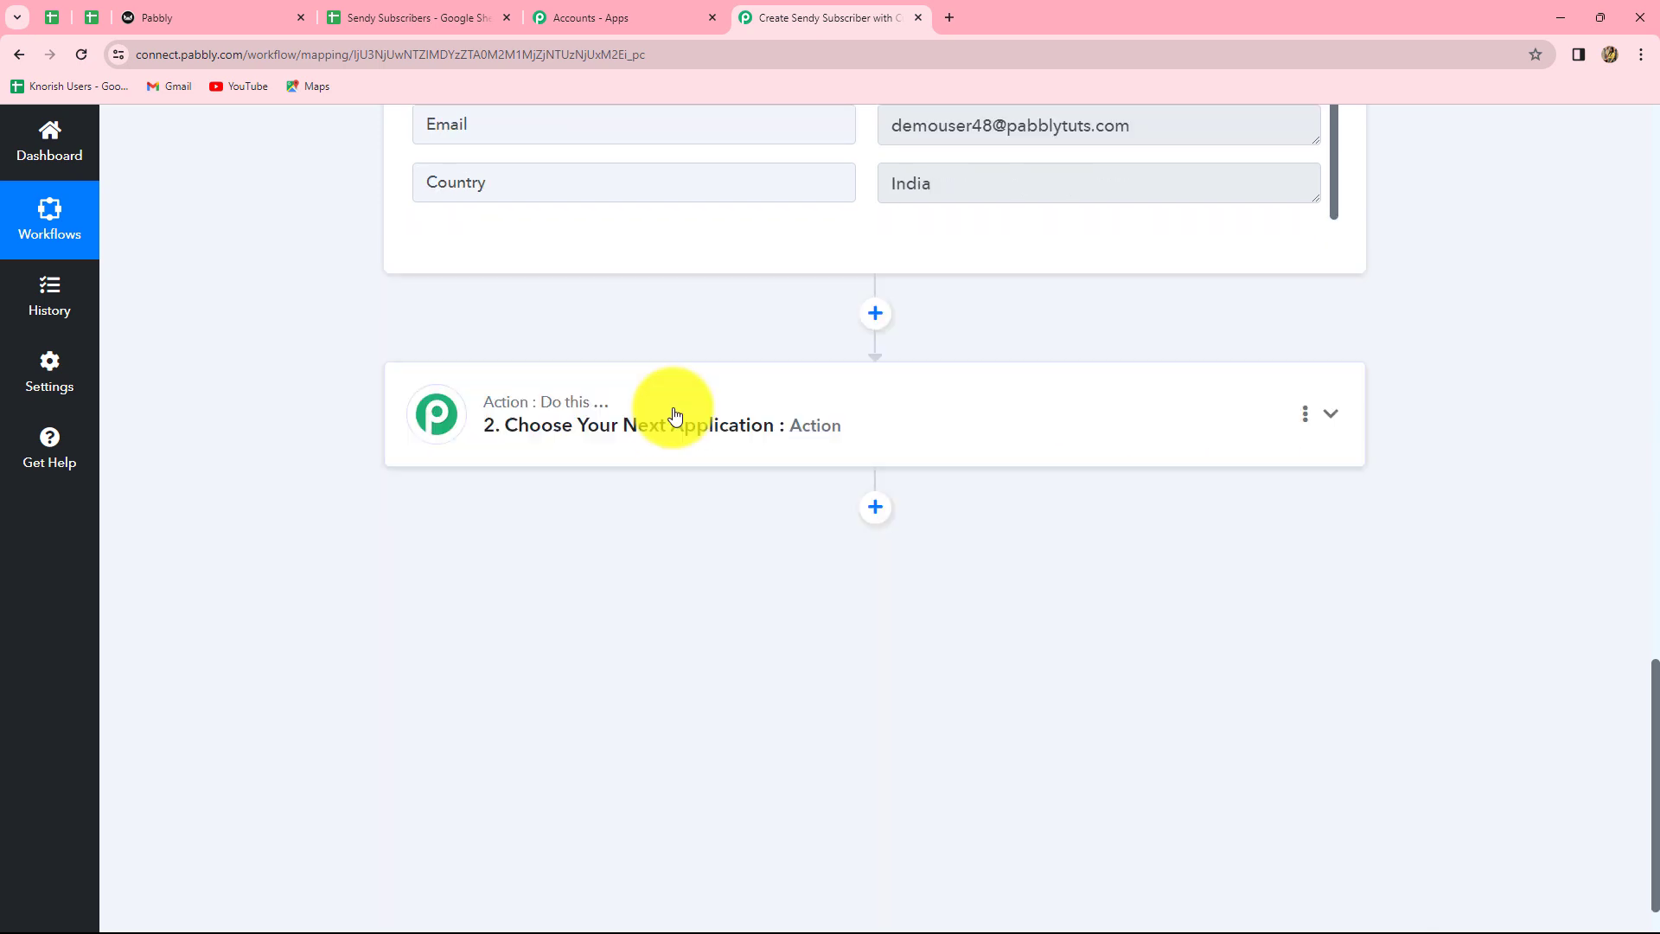
Set the action to Sendy with the Add Subscriber event and begin connecting a Sendy account
{"action": "left_click", "coordinate": [674, 415]}
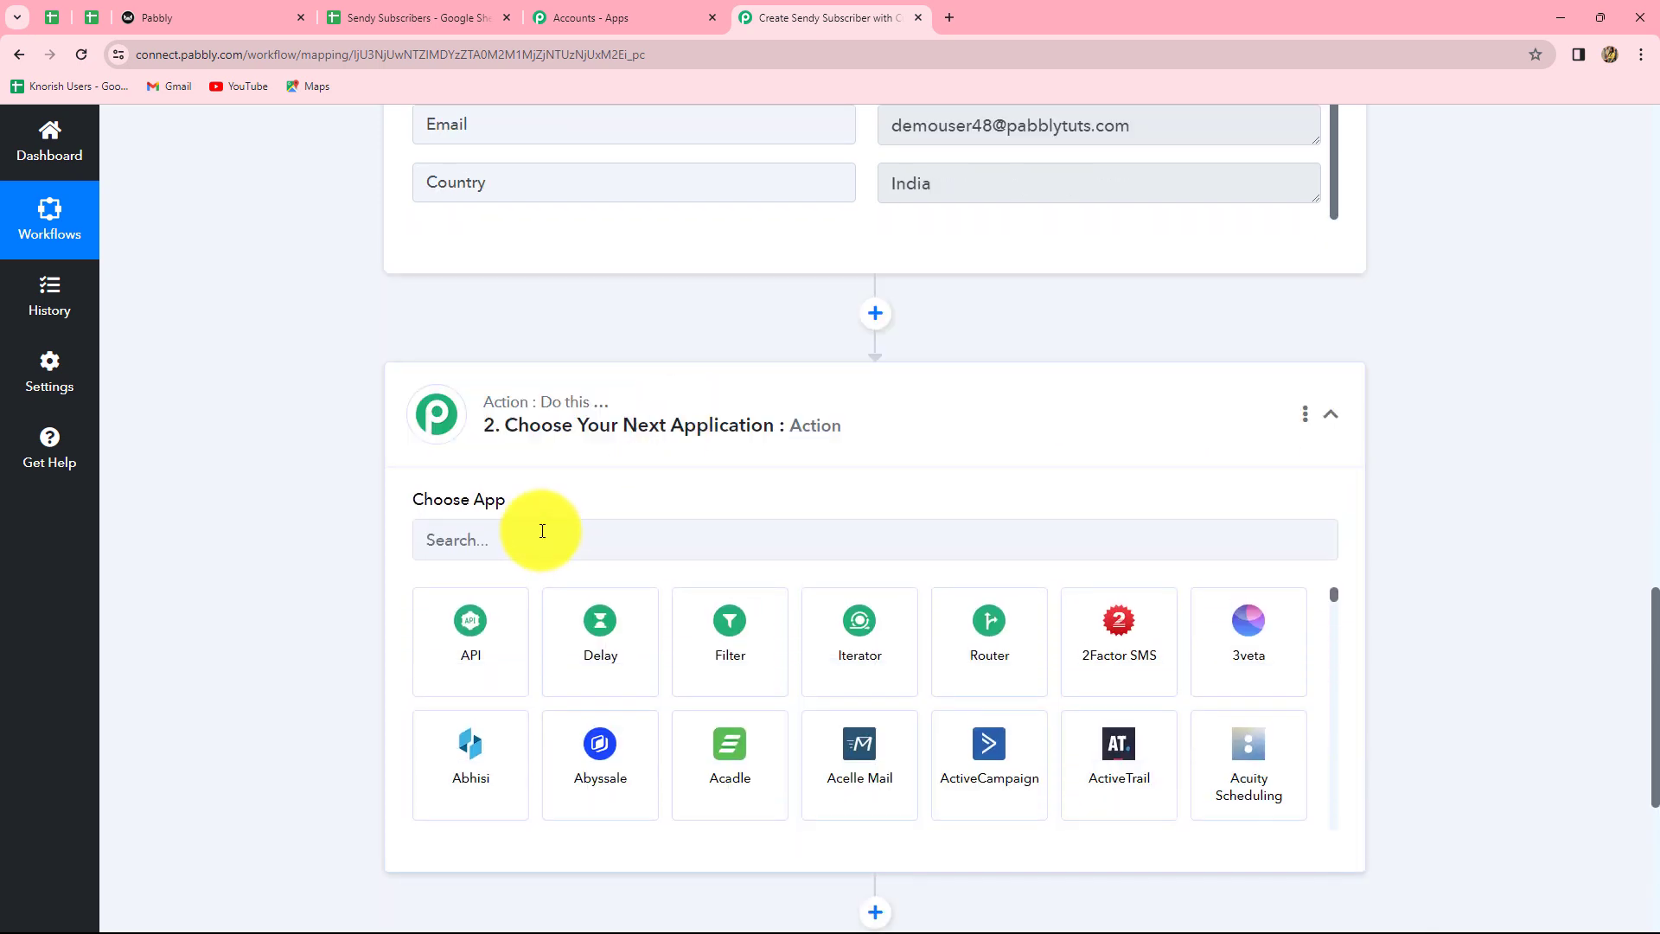
{"action": "left_click", "coordinate": [542, 531]}
{"action": "type", "text": "S"}
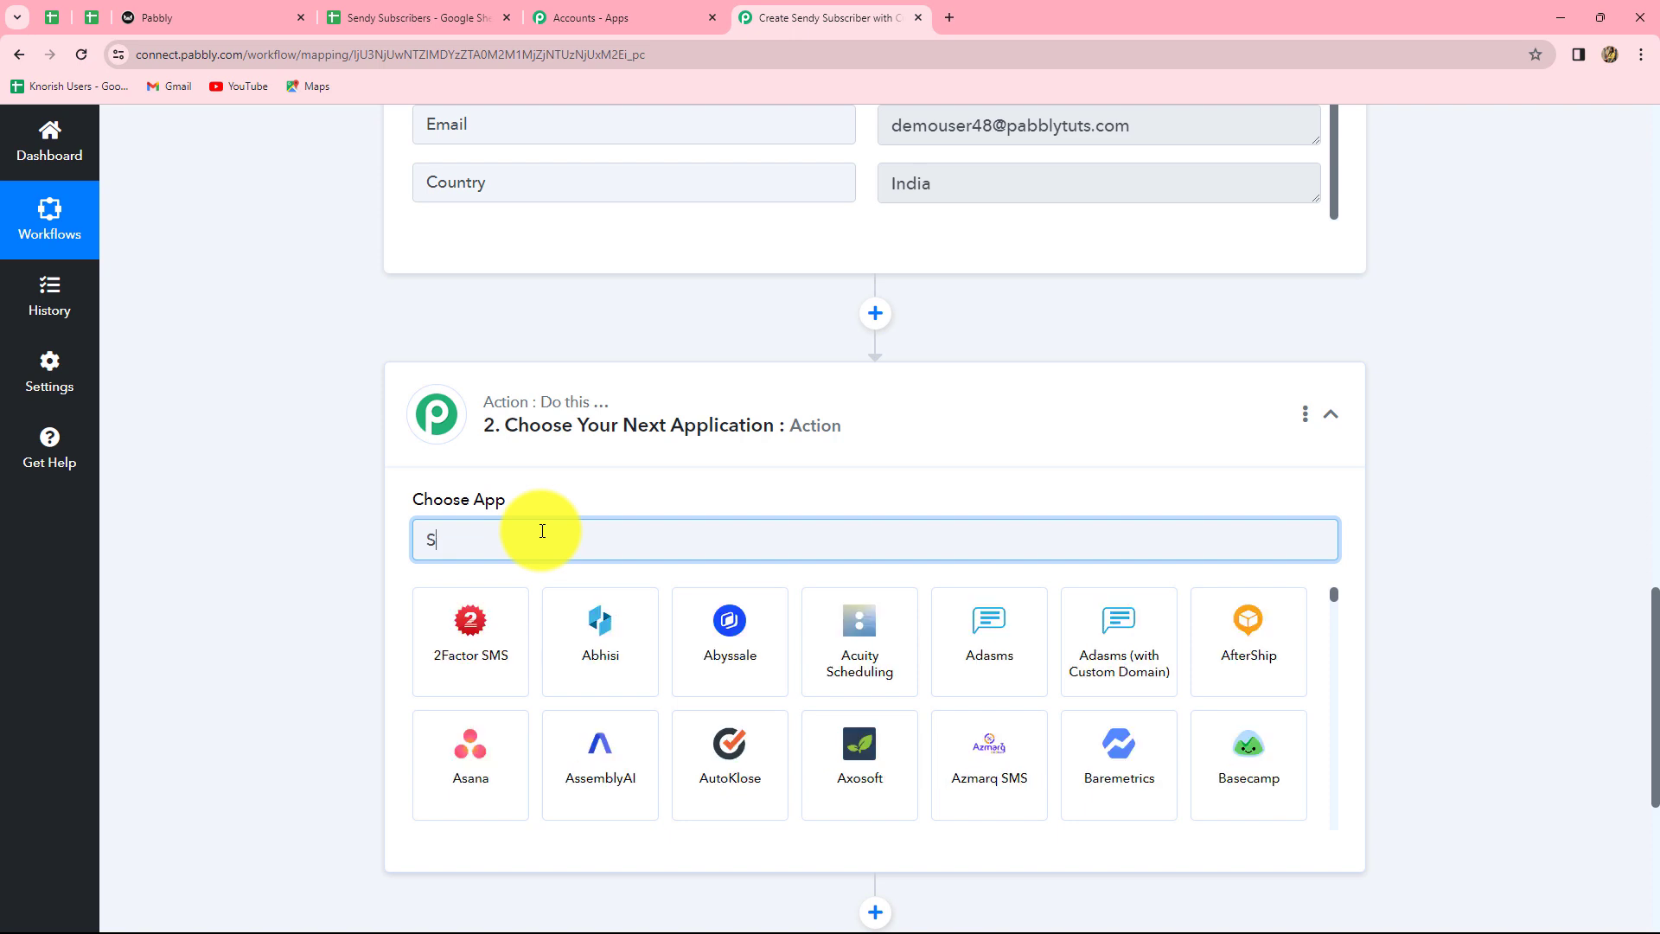
{"action": "type", "text": "endy"}
{"action": "left_click", "coordinate": [642, 648]}
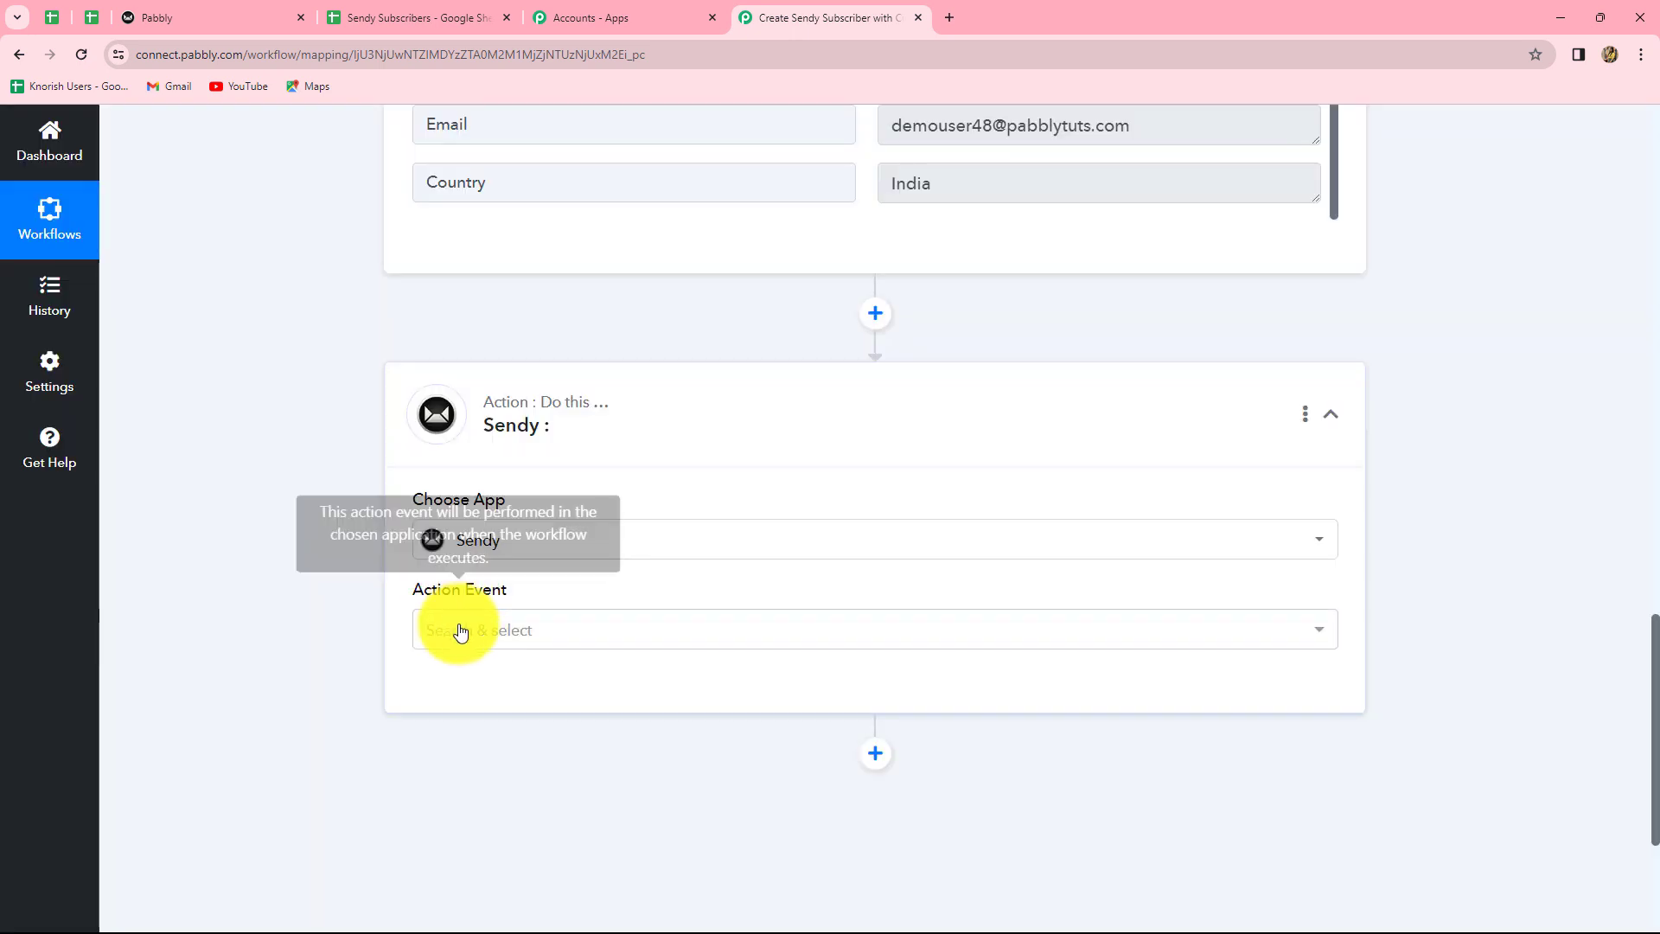
{"action": "left_click", "coordinate": [481, 634]}
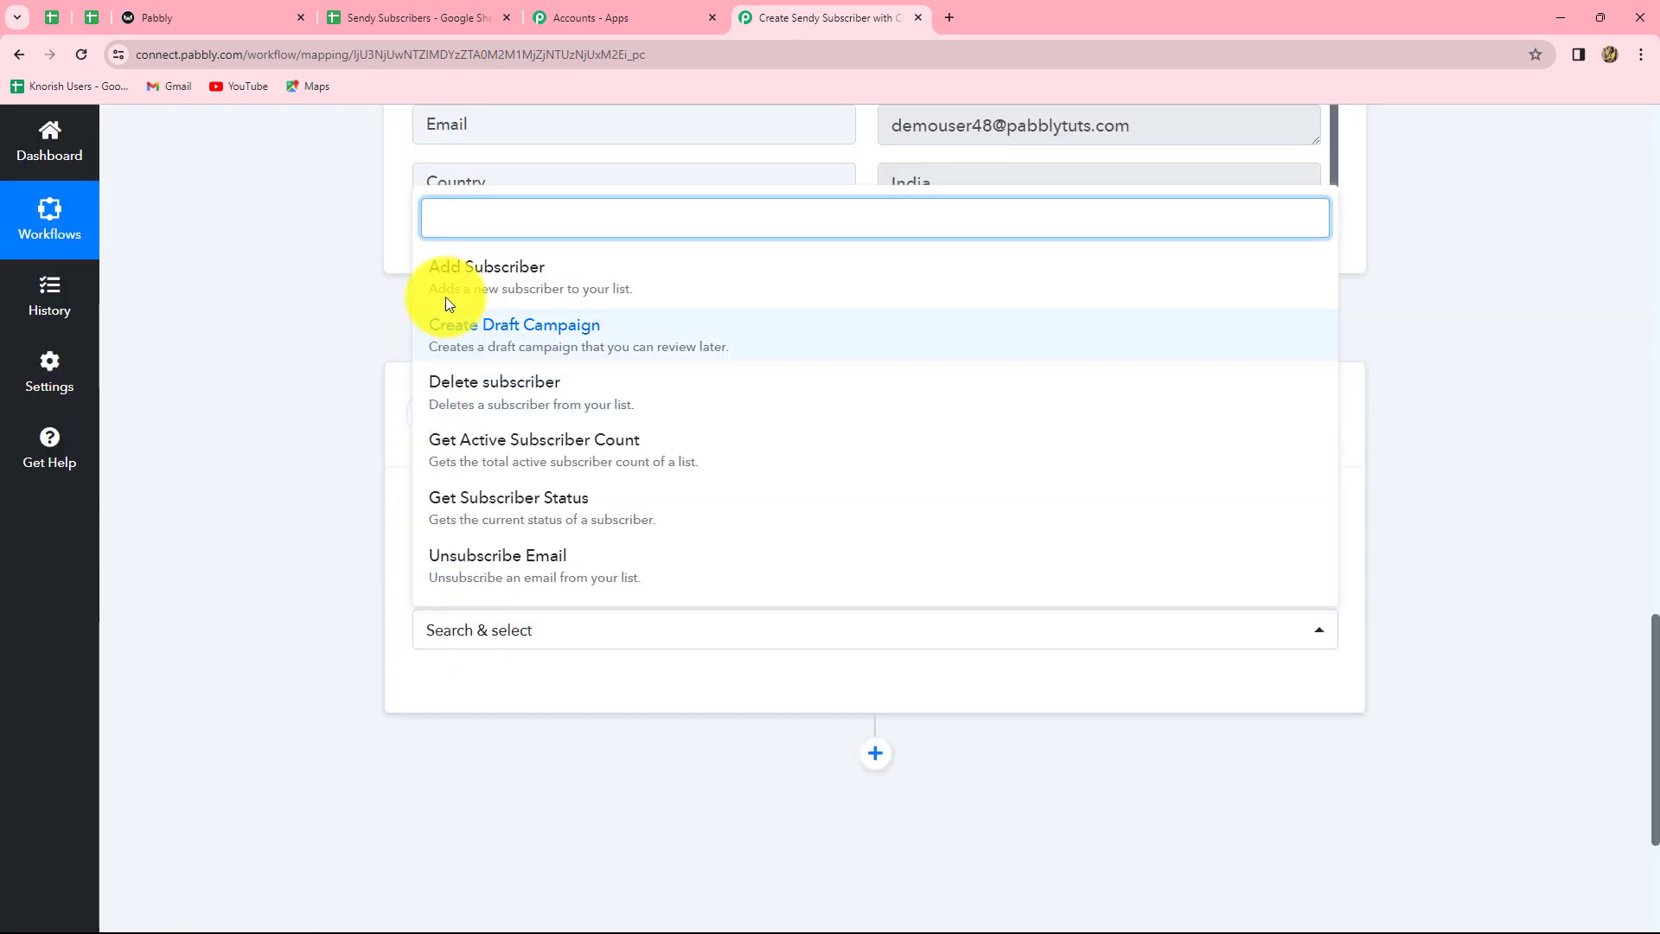
{"action": "left_click", "coordinate": [542, 294]}
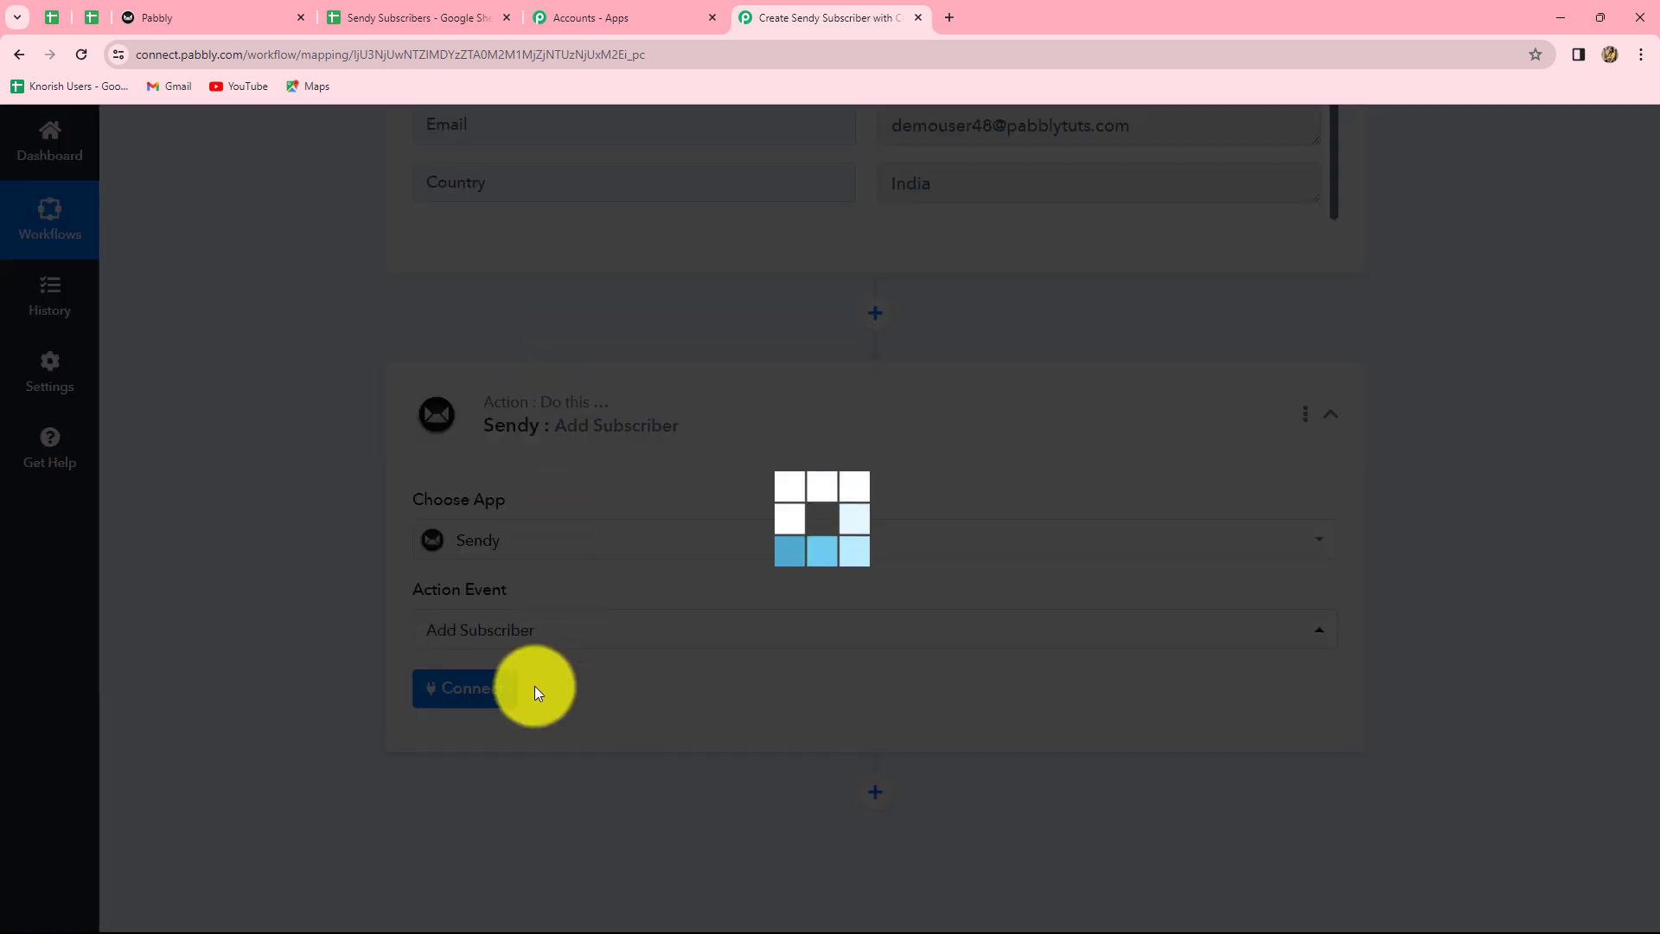
{"action": "left_click", "coordinate": [473, 689]}
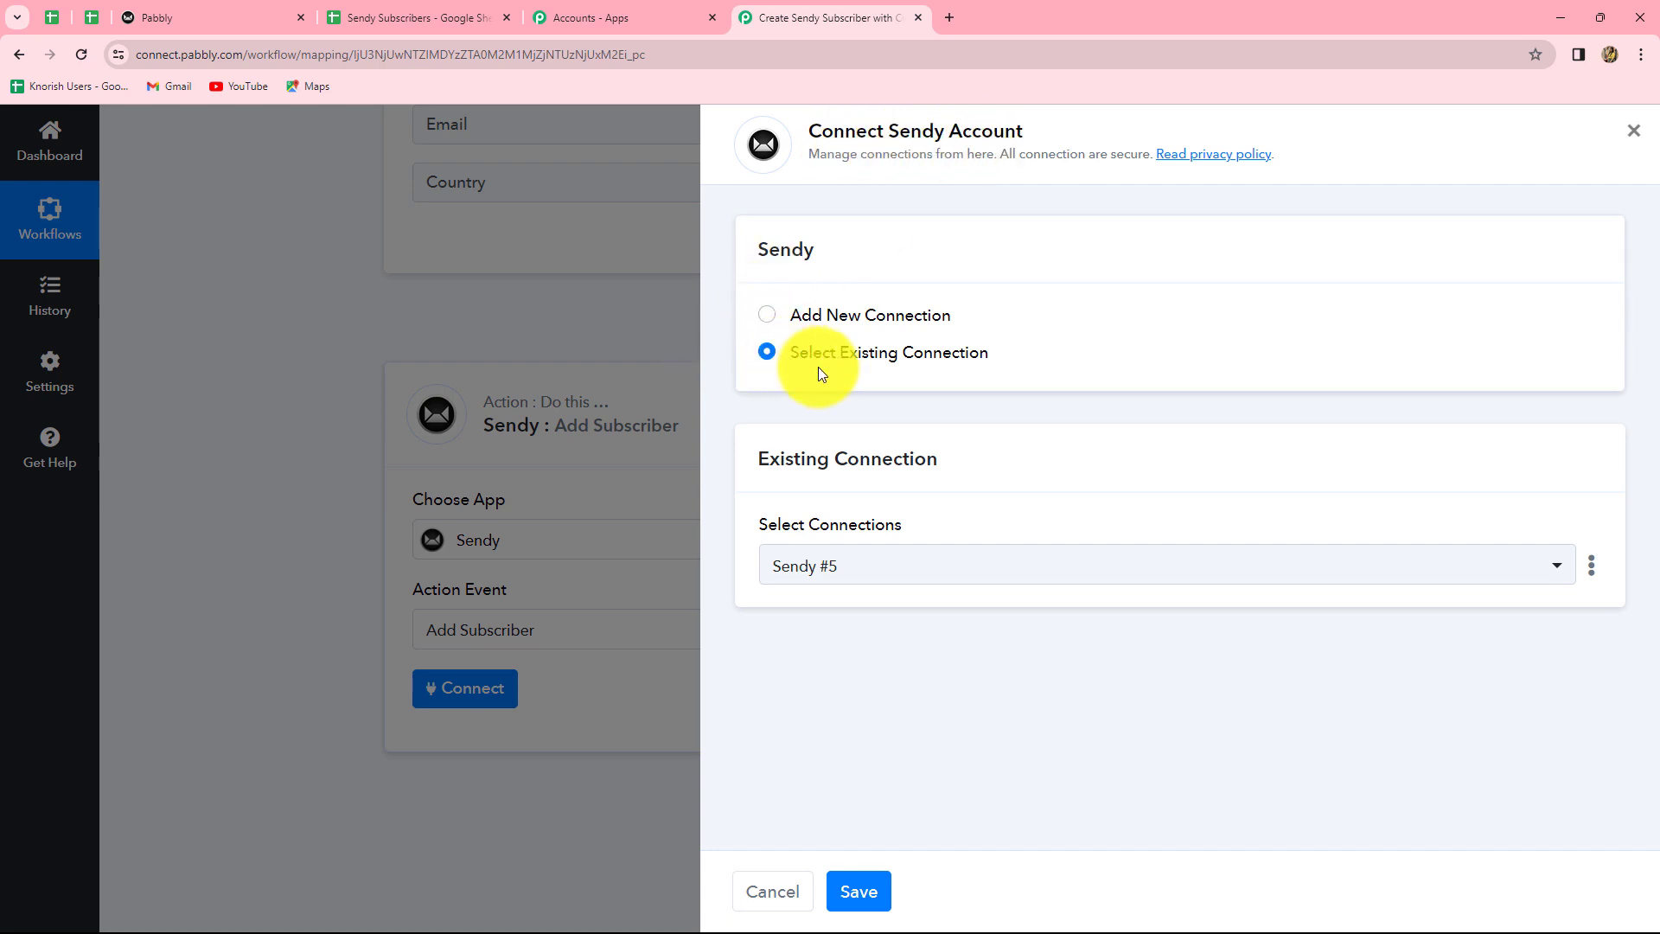
Choose Add New Connection and copy the Sendy installation URL from the Sendy tab's address bar
{"action": "left_click", "coordinate": [769, 317]}
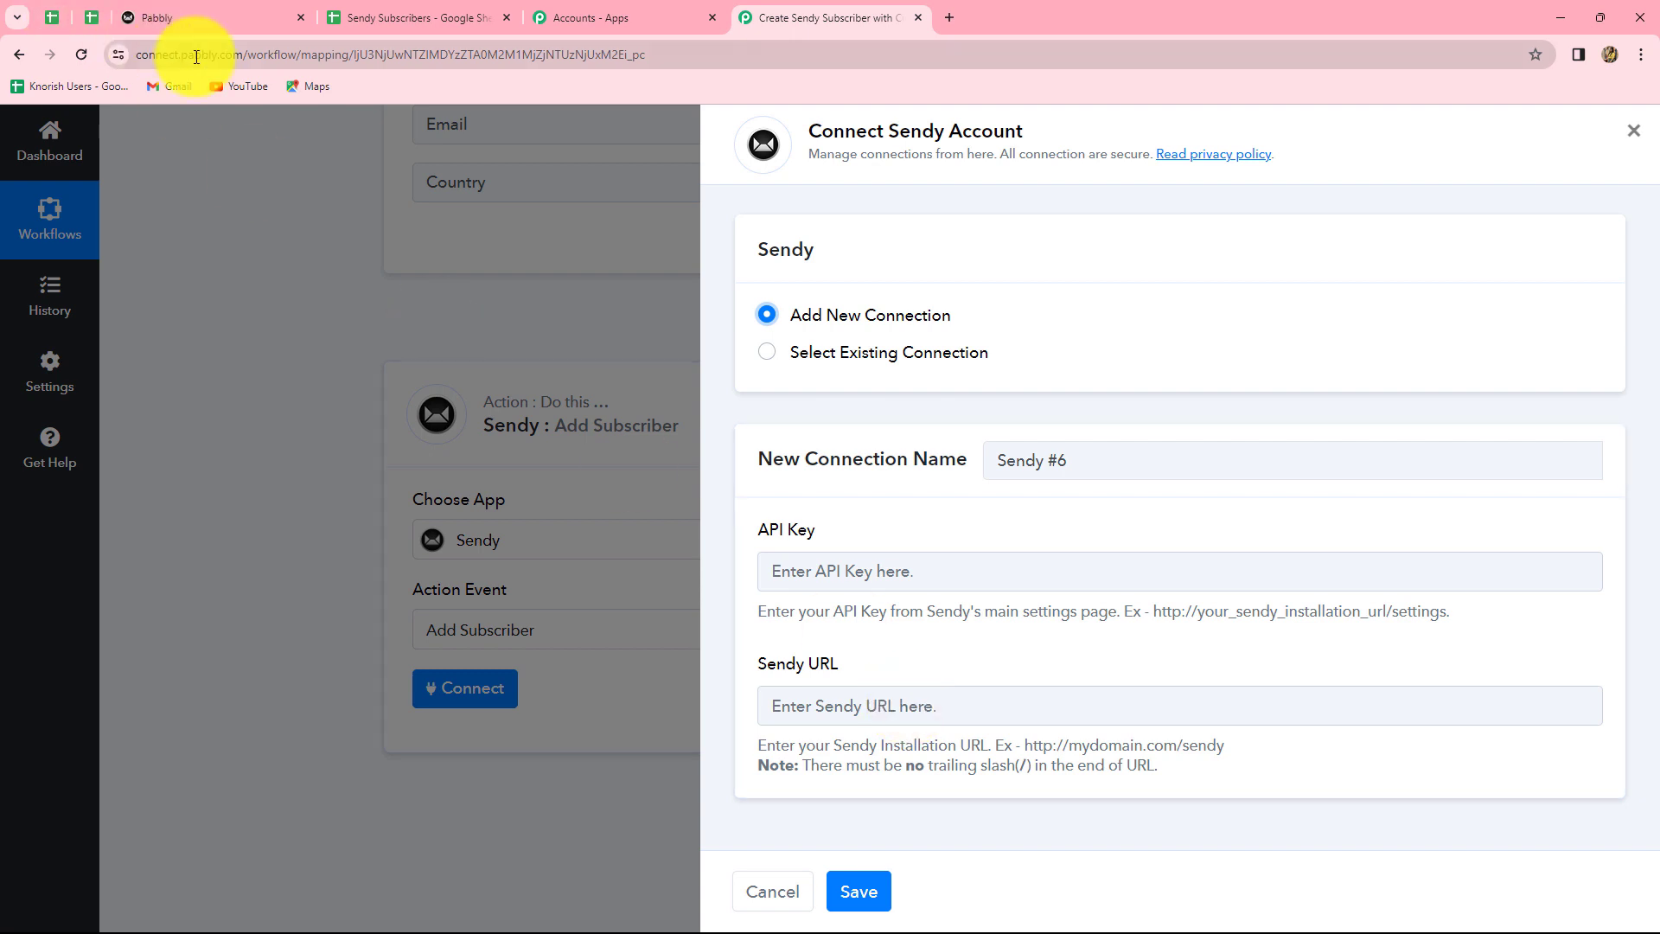
{"action": "left_click", "coordinate": [196, 19]}
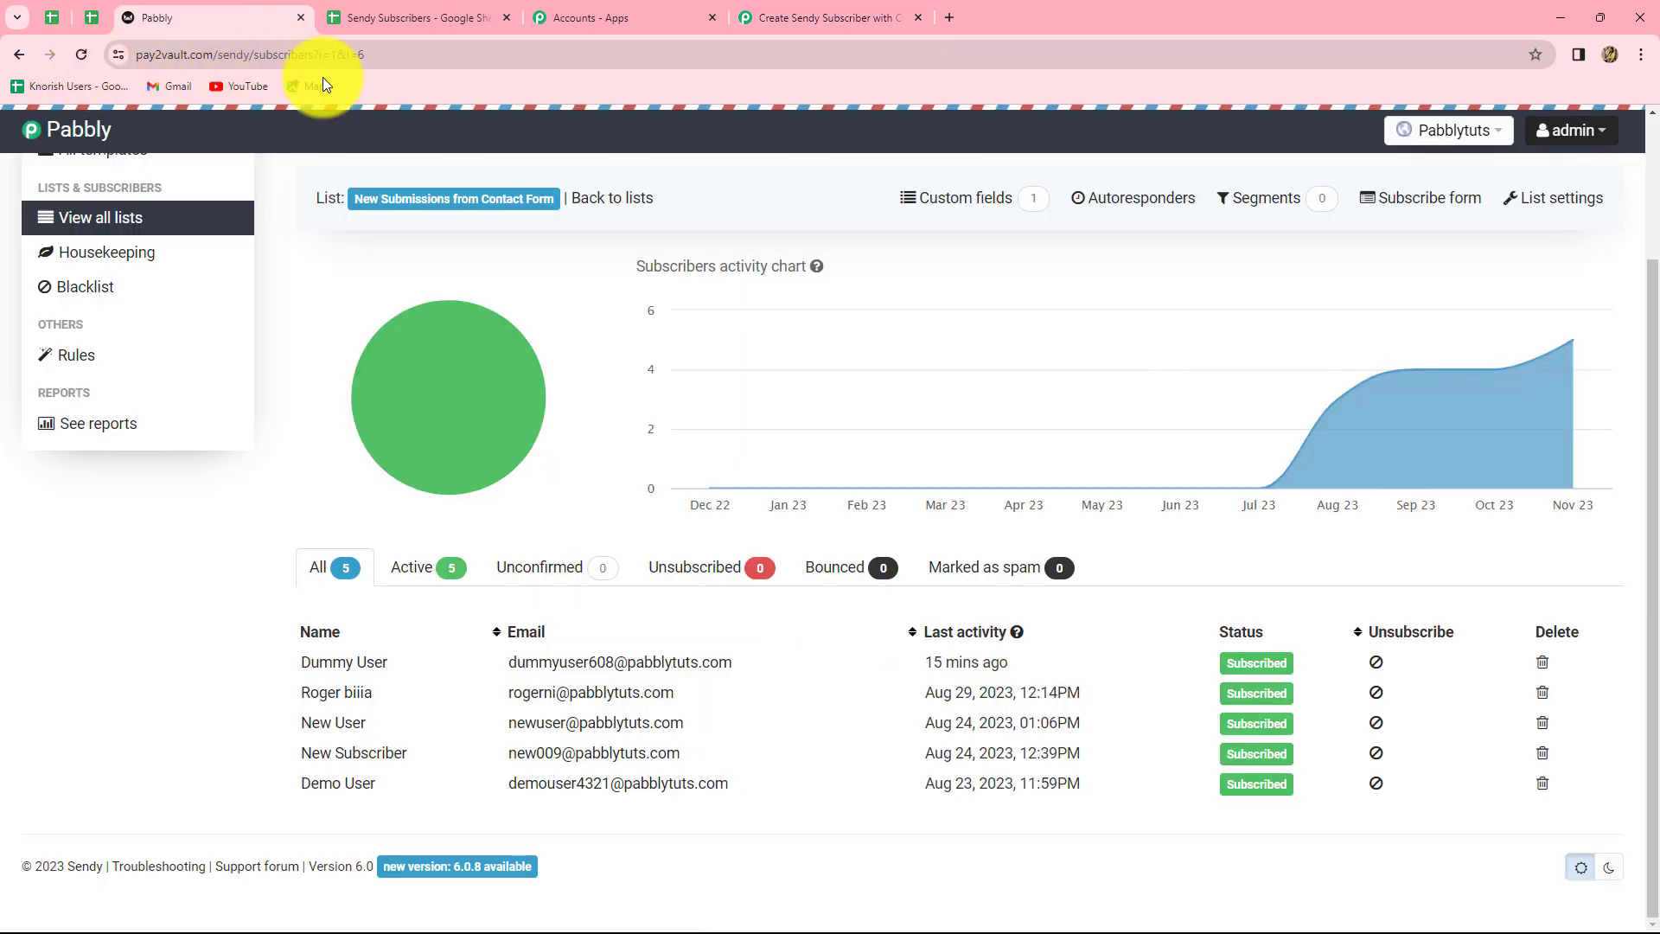
{"action": "left_click", "coordinate": [238, 55]}
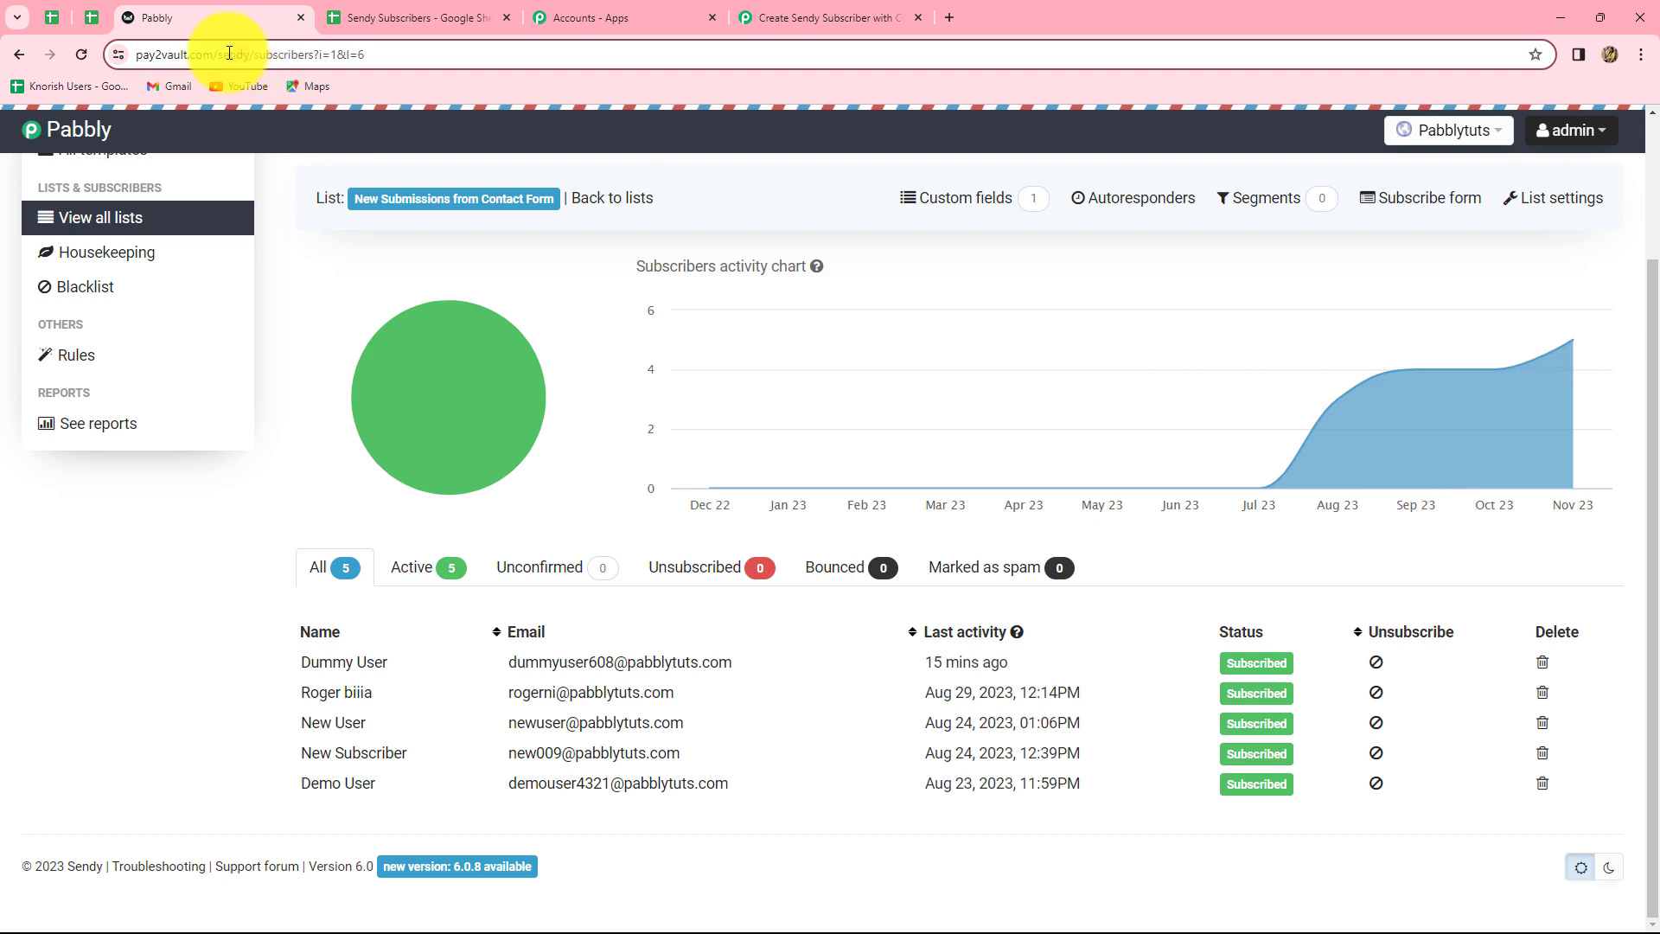
{"action": "left_click_drag", "start_coordinate": [229, 54], "coordinate": [131, 54]}
{"action": "key", "text": "ctrl+c"}
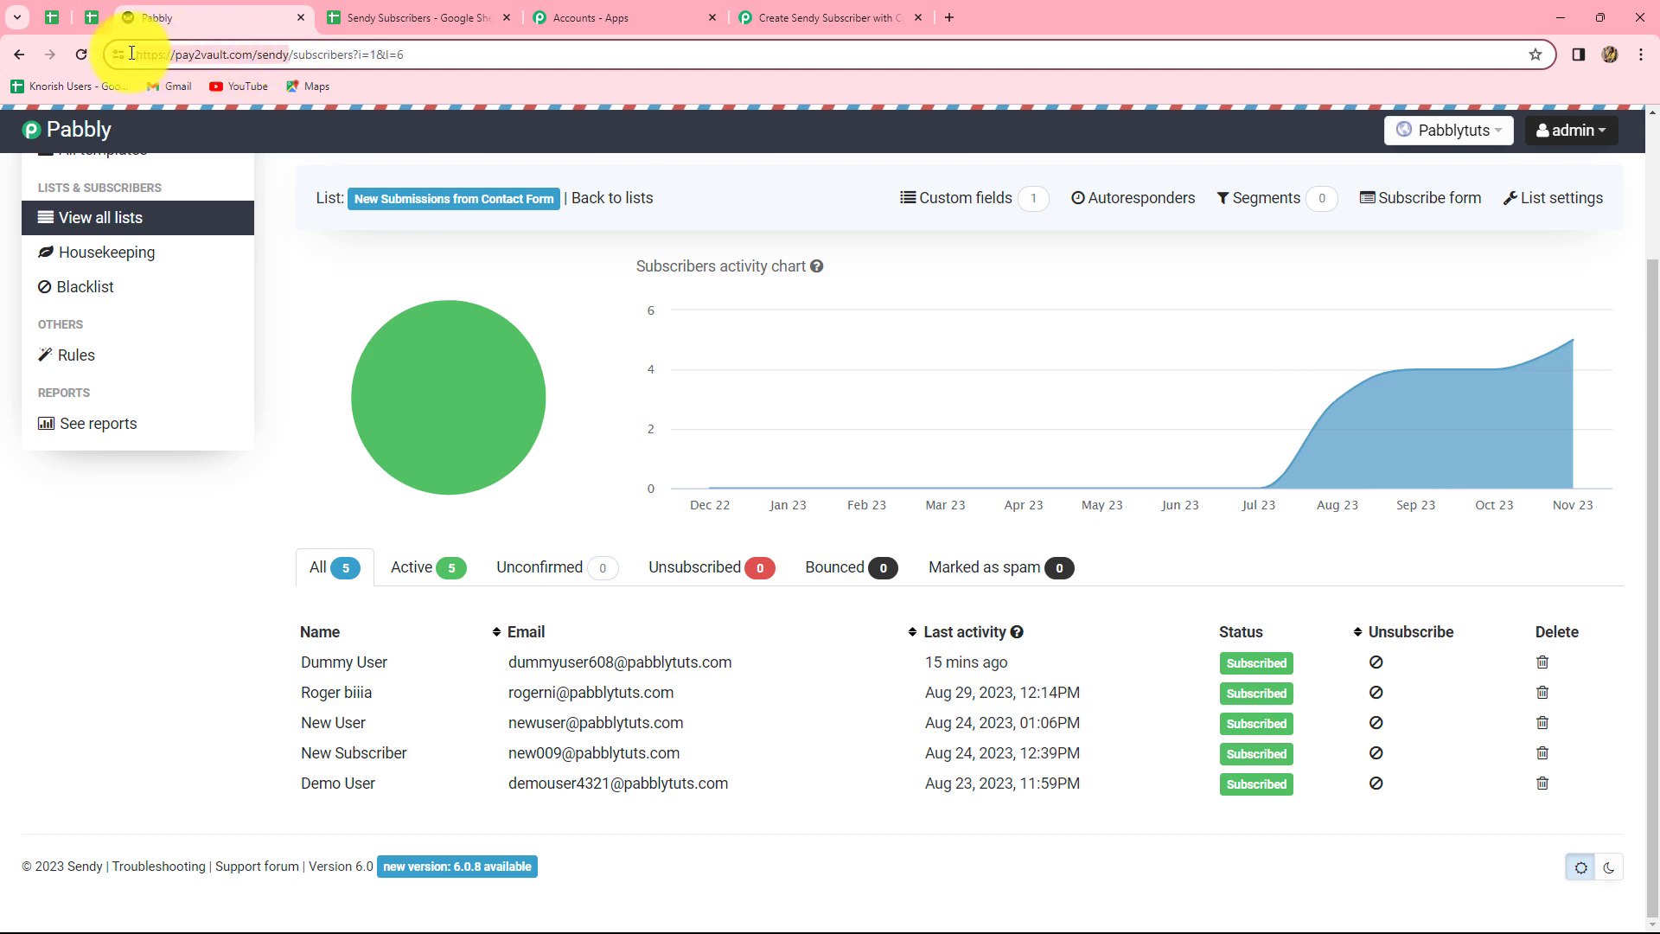
{"action": "left_click", "coordinate": [843, 18]}
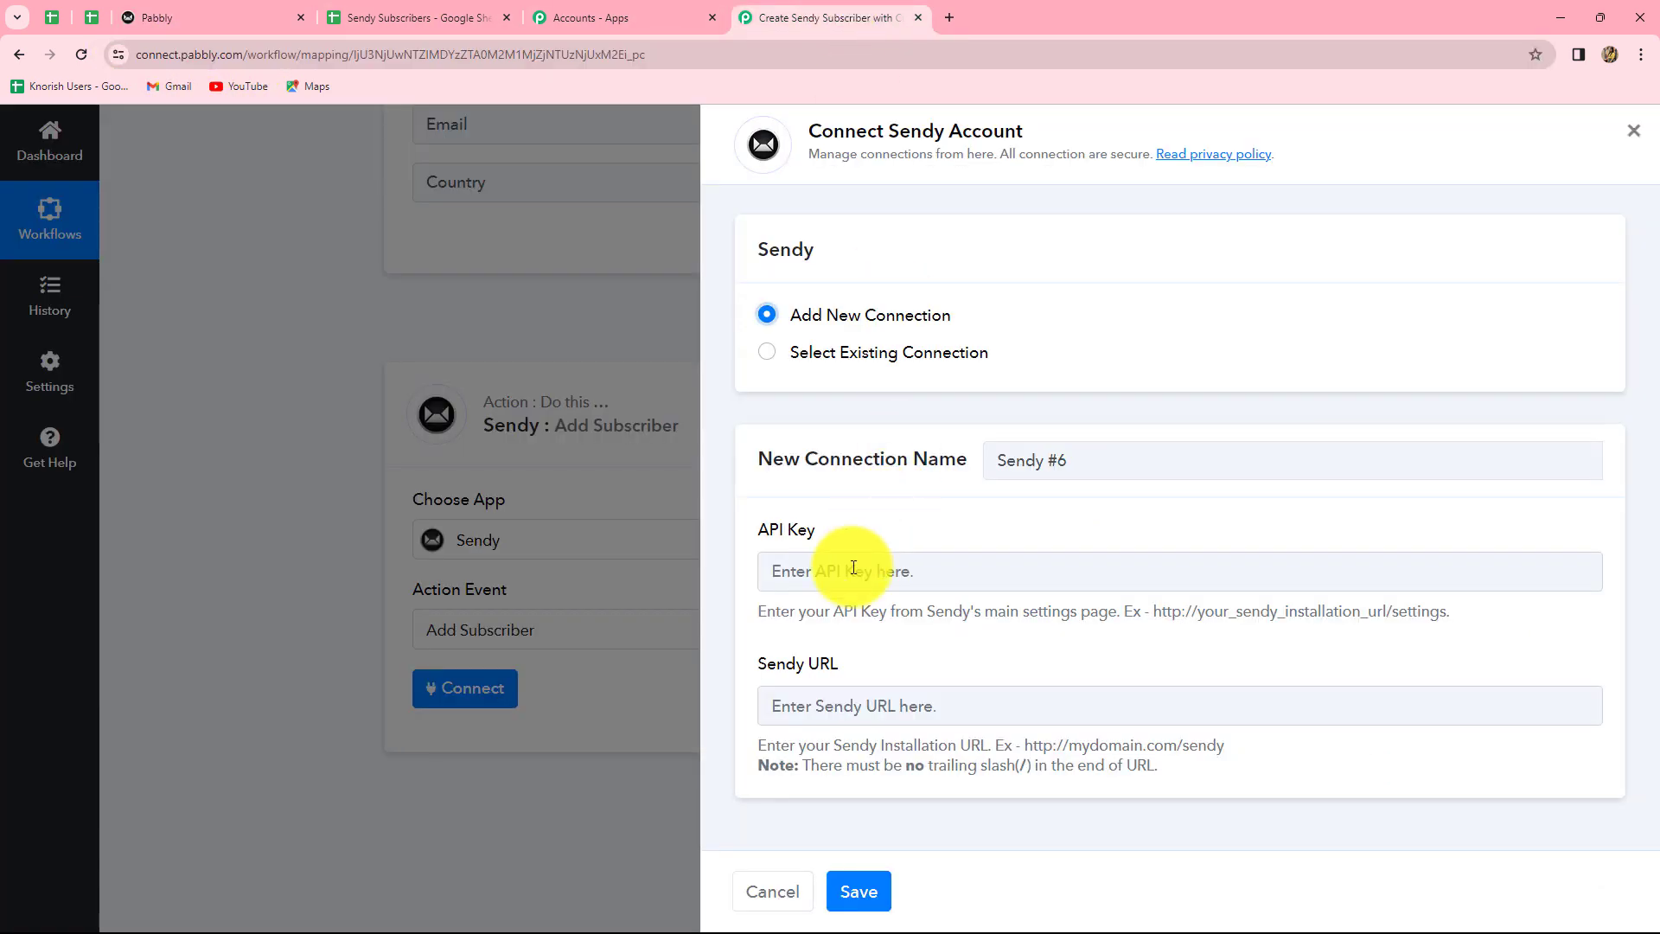
{"action": "left_click", "coordinate": [781, 702]}
{"action": "key", "text": "ctrl+v"}
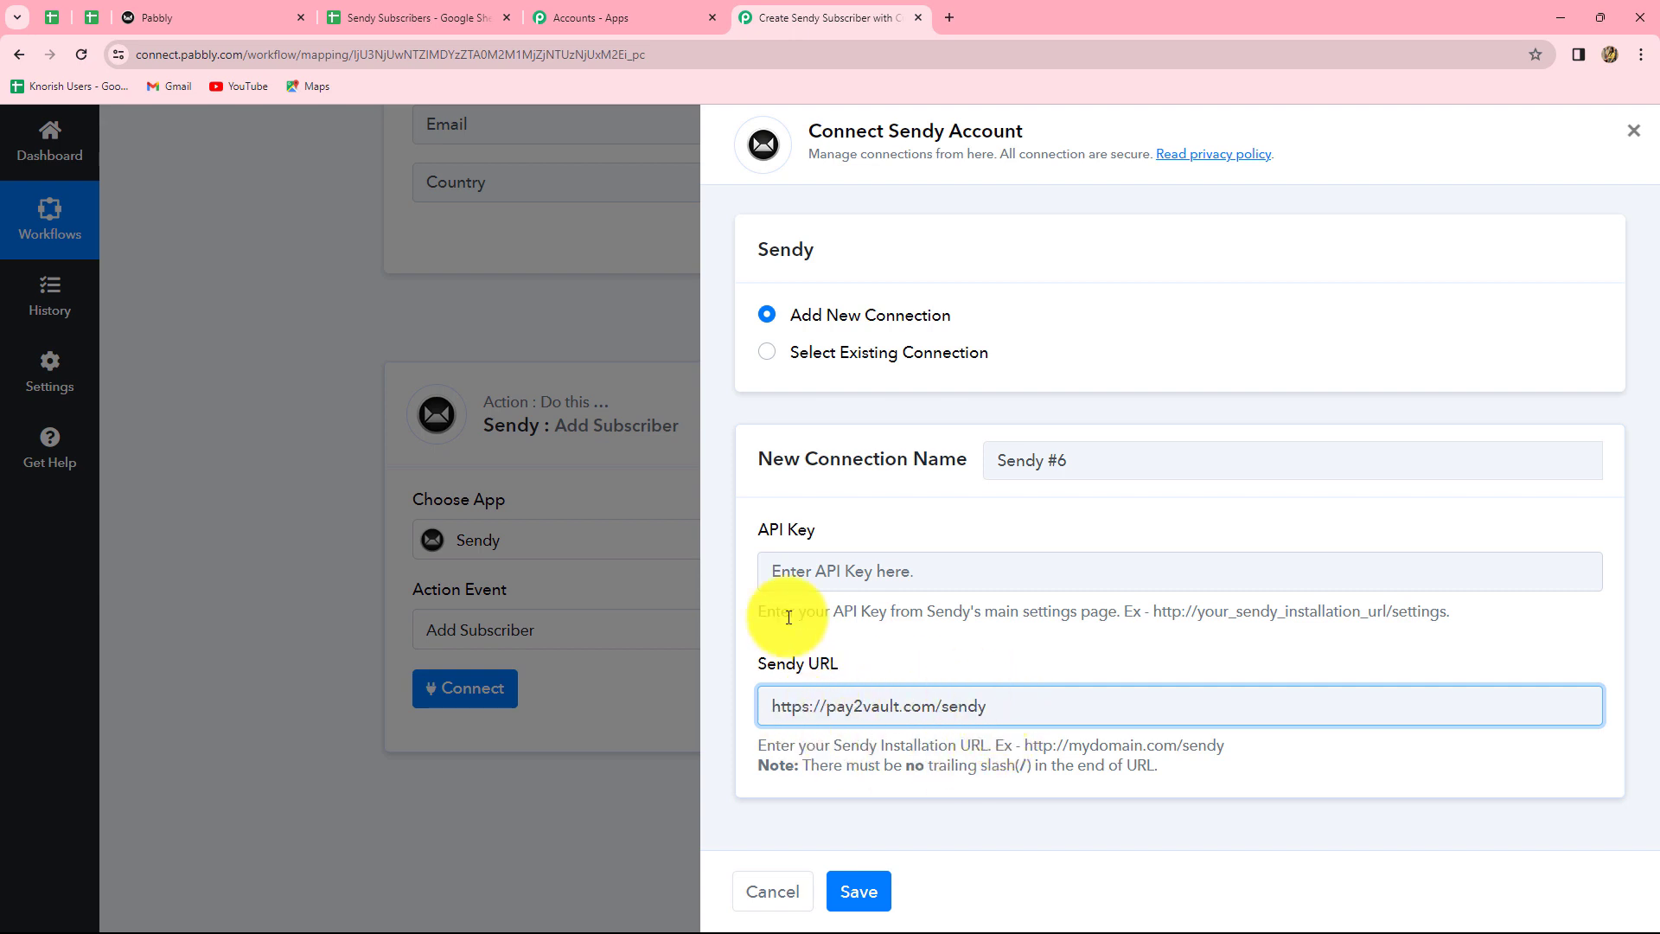
{"action": "left_click", "coordinate": [806, 575]}
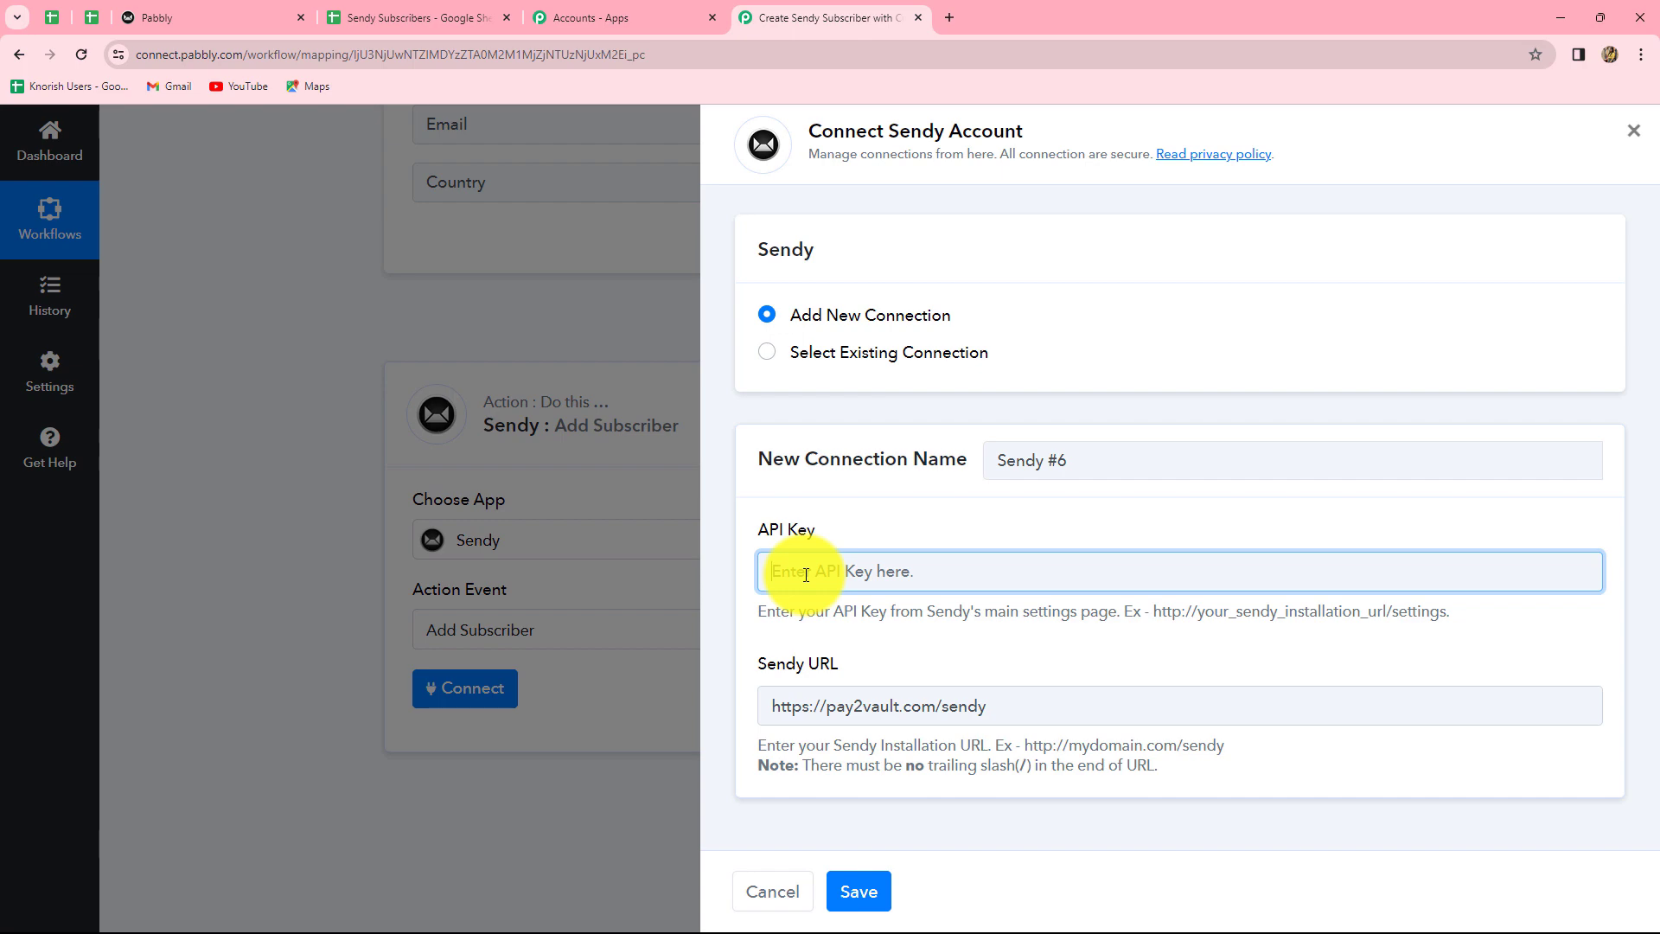
{"action": "left_click", "coordinate": [230, 17]}
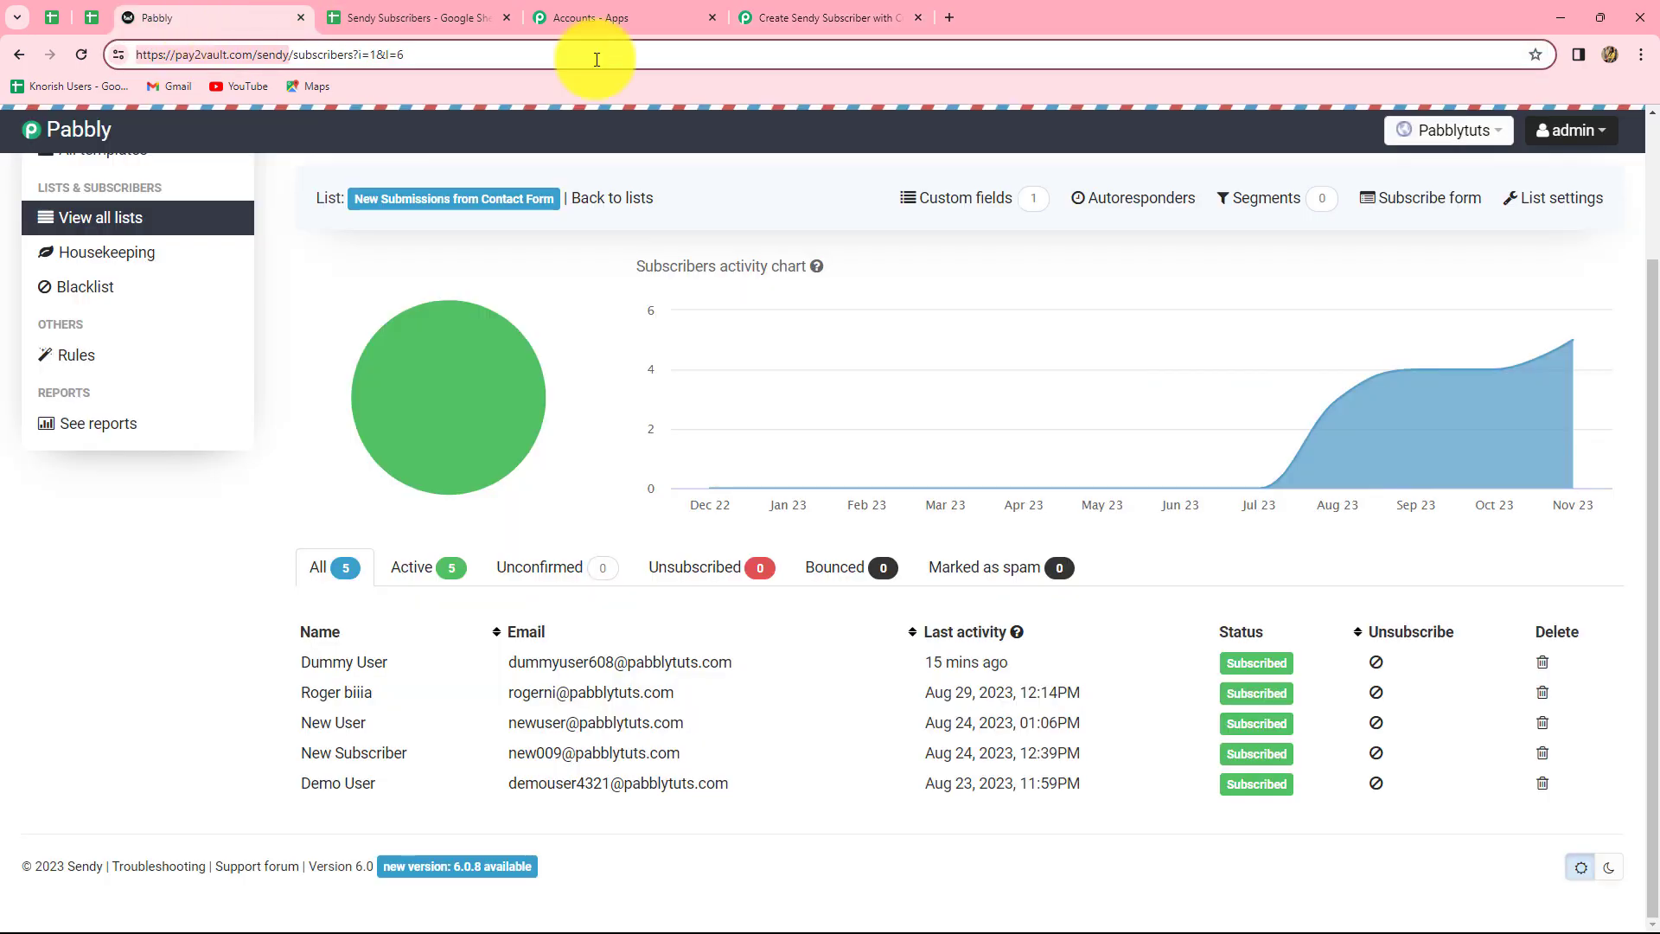
Copy Your API key from Sendy's admin > Settings and paste it into Pabbly's API Key field
{"action": "left_click", "coordinate": [1527, 140]}
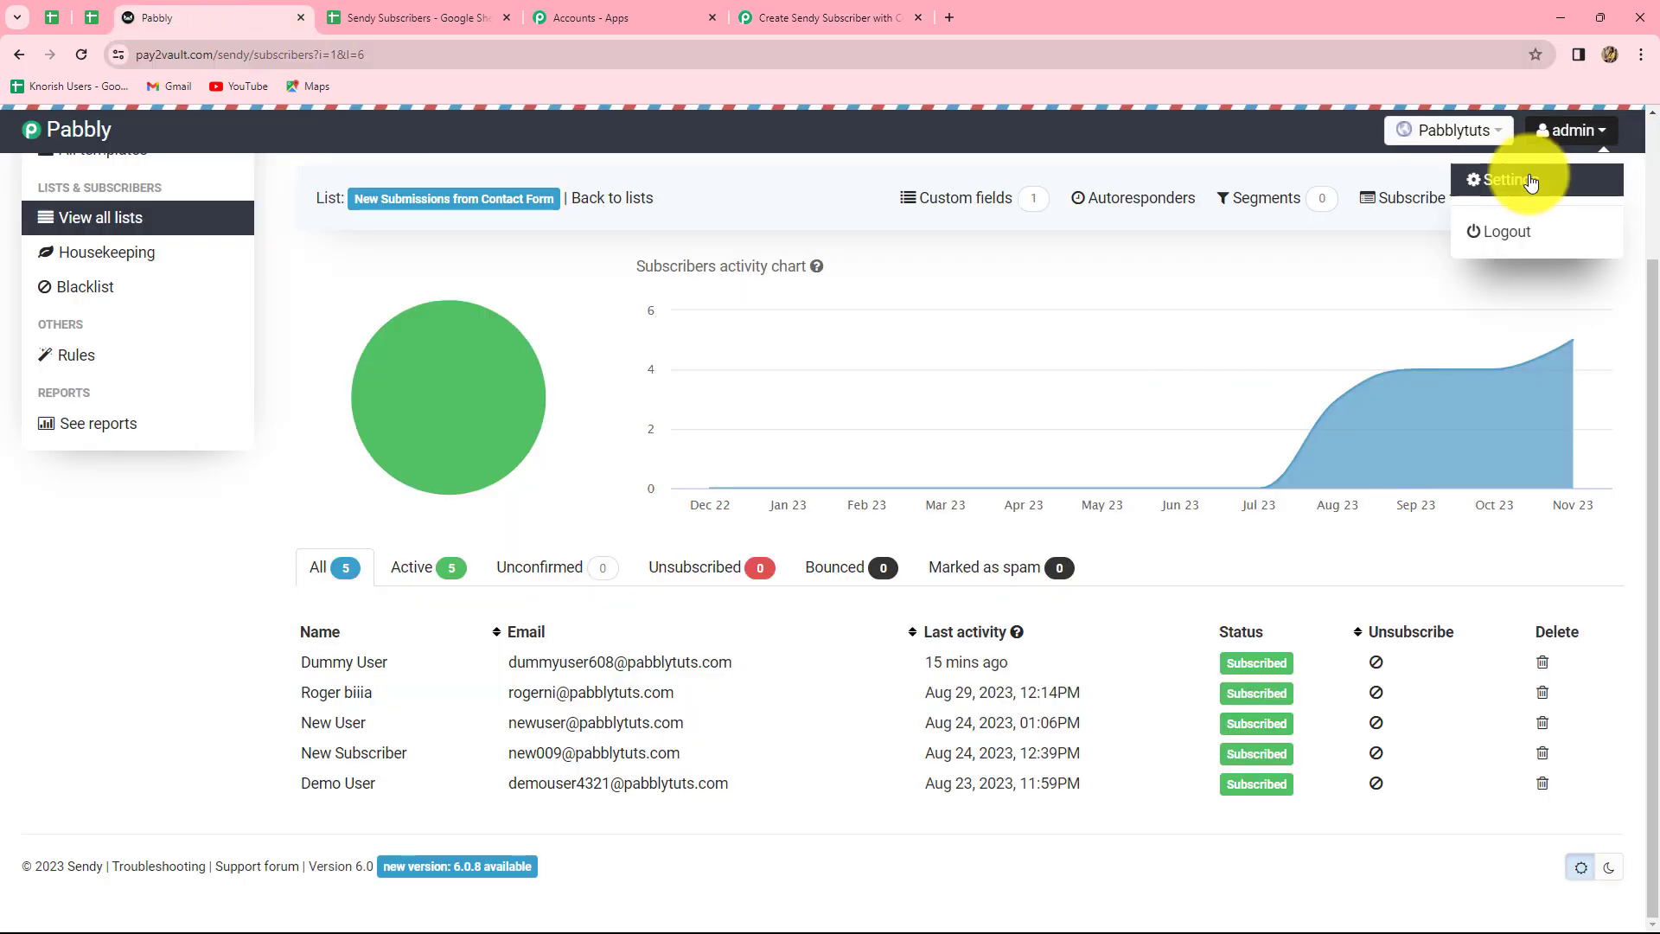
{"action": "left_click", "coordinate": [1526, 181]}
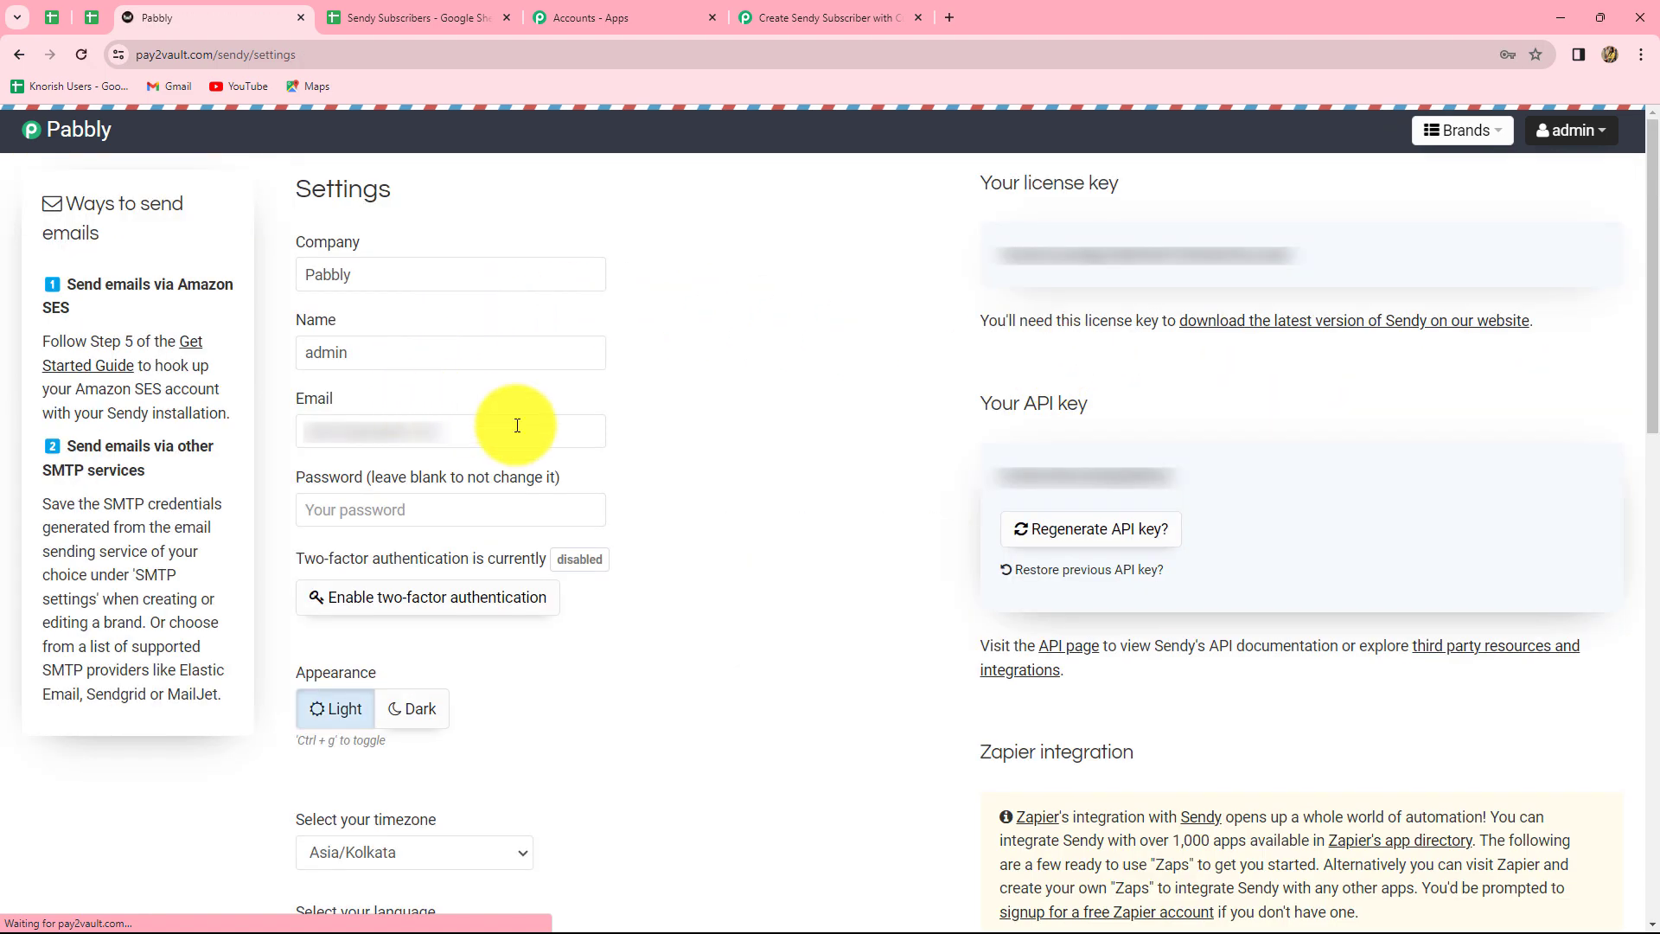
{"action": "left_click_drag", "start_coordinate": [998, 473], "coordinate": [1202, 474]}
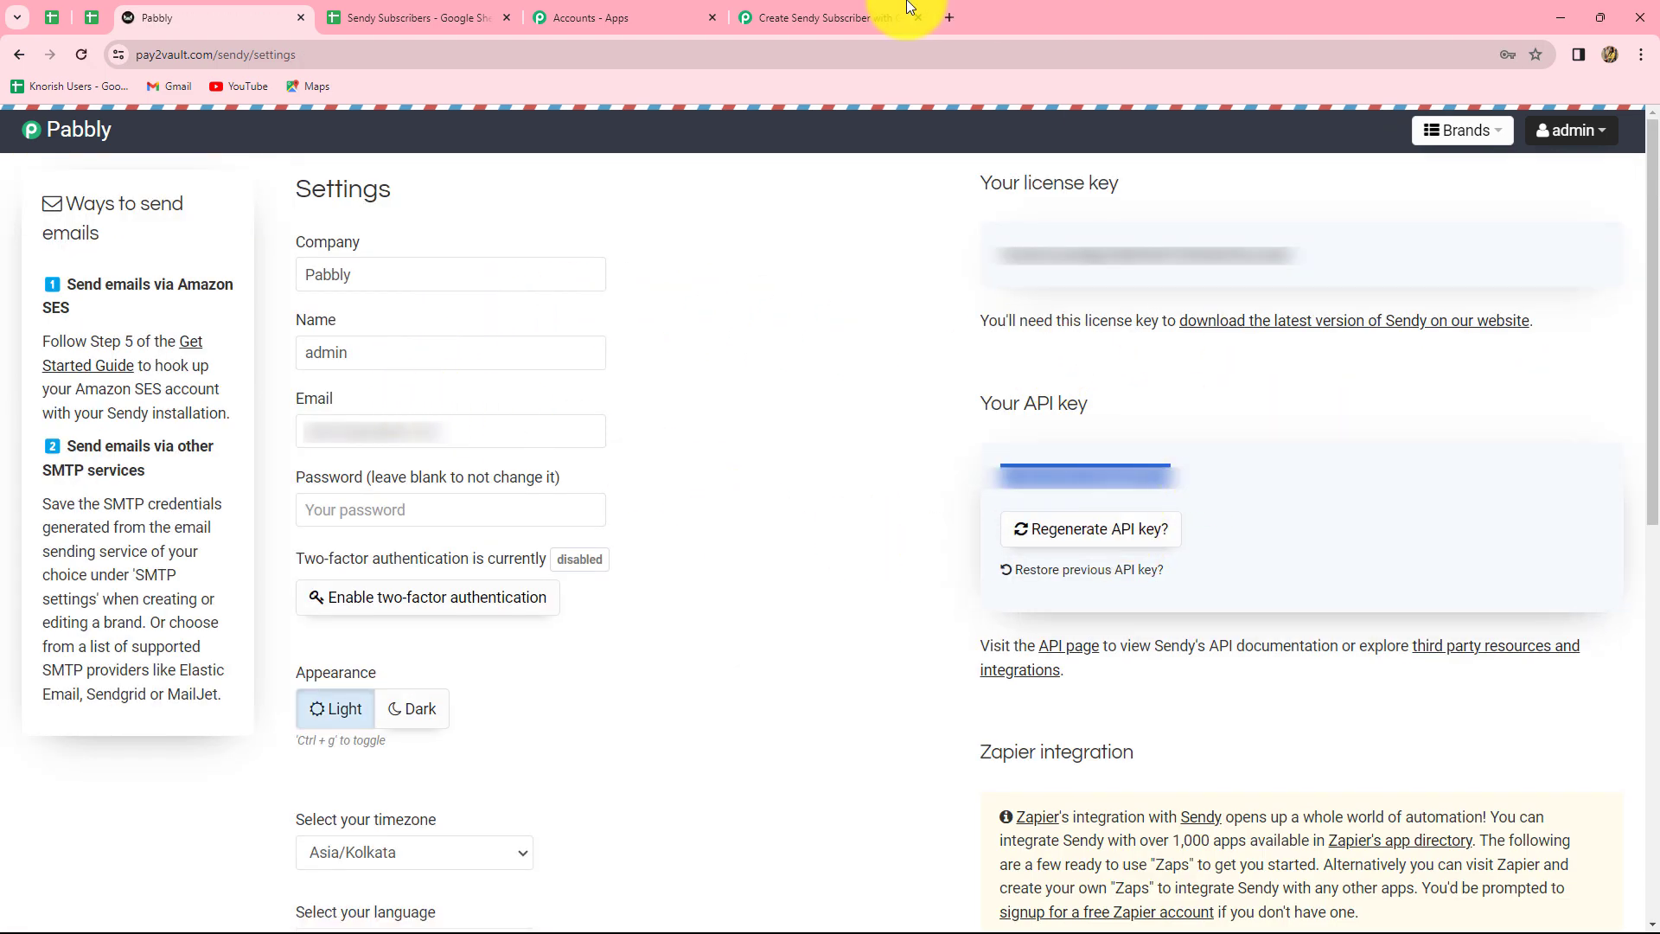
{"action": "left_click", "coordinate": [761, 15]}
{"action": "key", "text": "ctrl+v"}
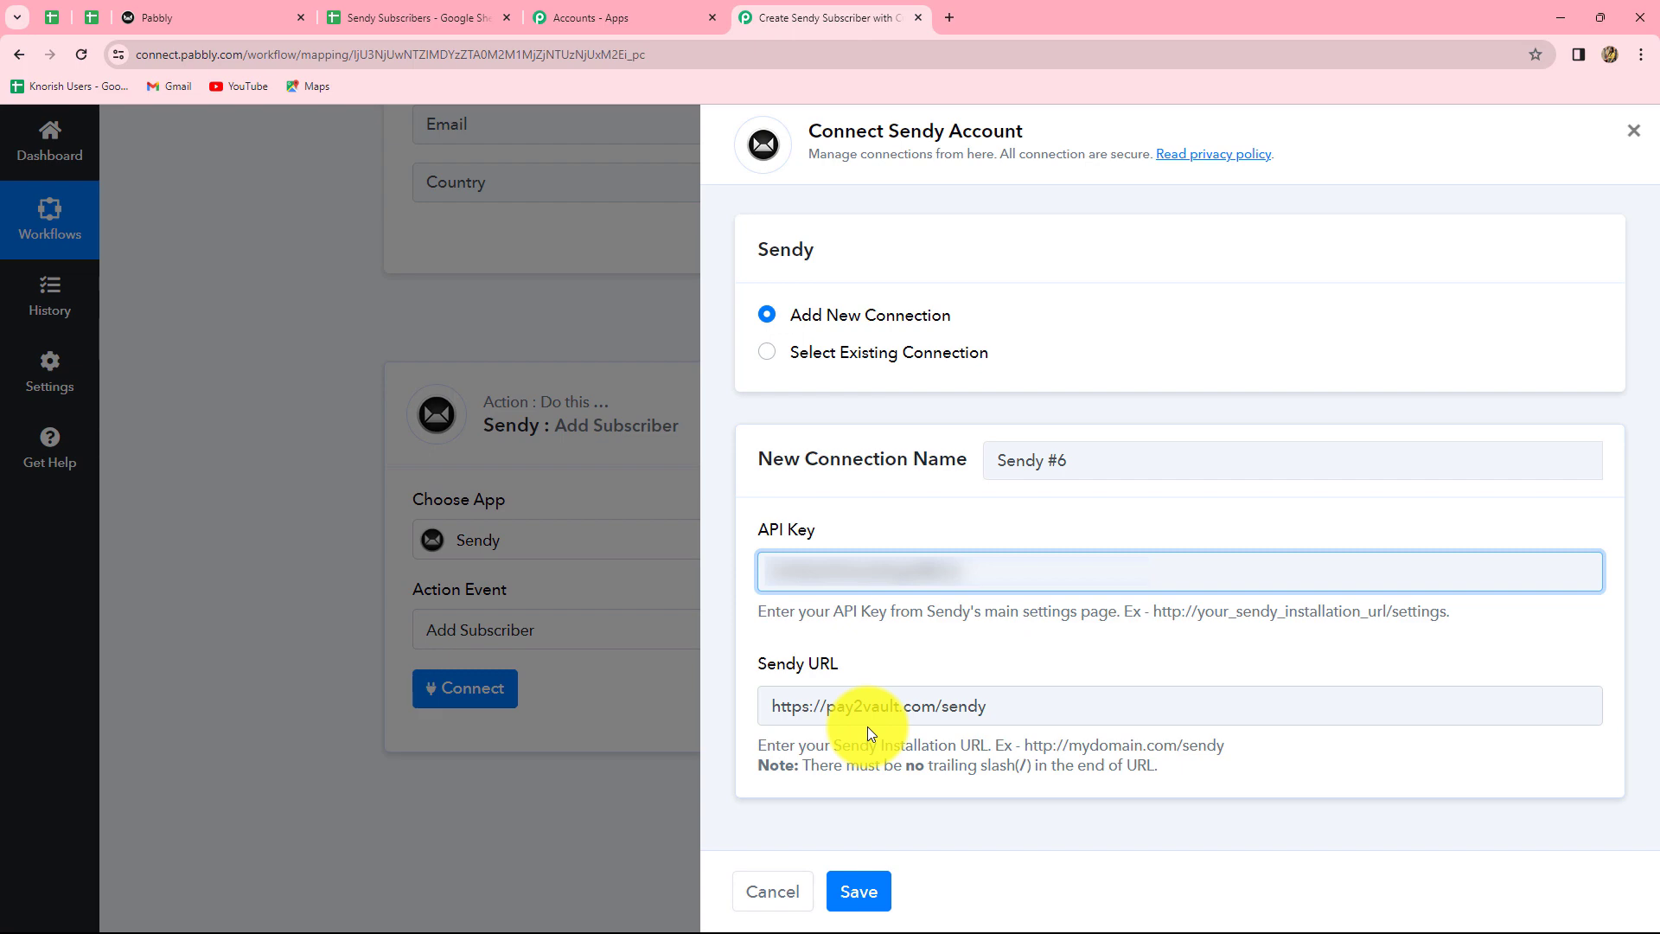
Save the Sendy connection, review the List ID, Name and Email fields, then reopen Sendy's subscribers page
{"action": "left_click", "coordinate": [858, 890]}
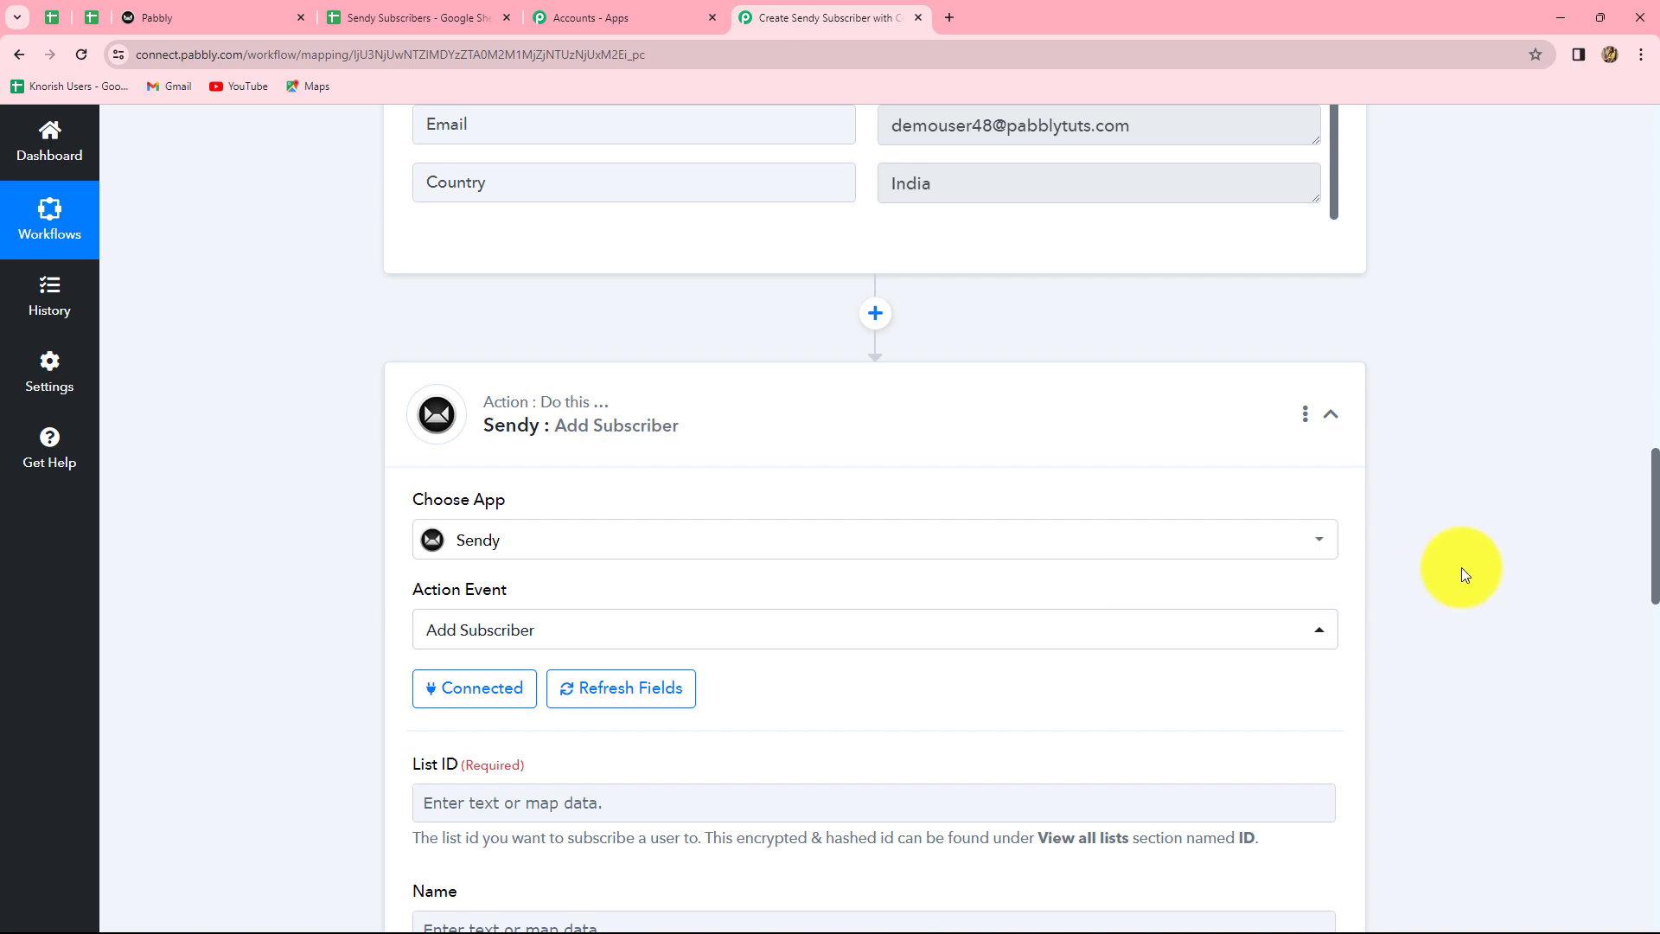
{"action": "scroll", "coordinate": [1461, 567], "scroll_direction": "down", "scroll_amount": 5}
{"action": "scroll", "coordinate": [1465, 574], "scroll_direction": "down", "scroll_amount": 8}
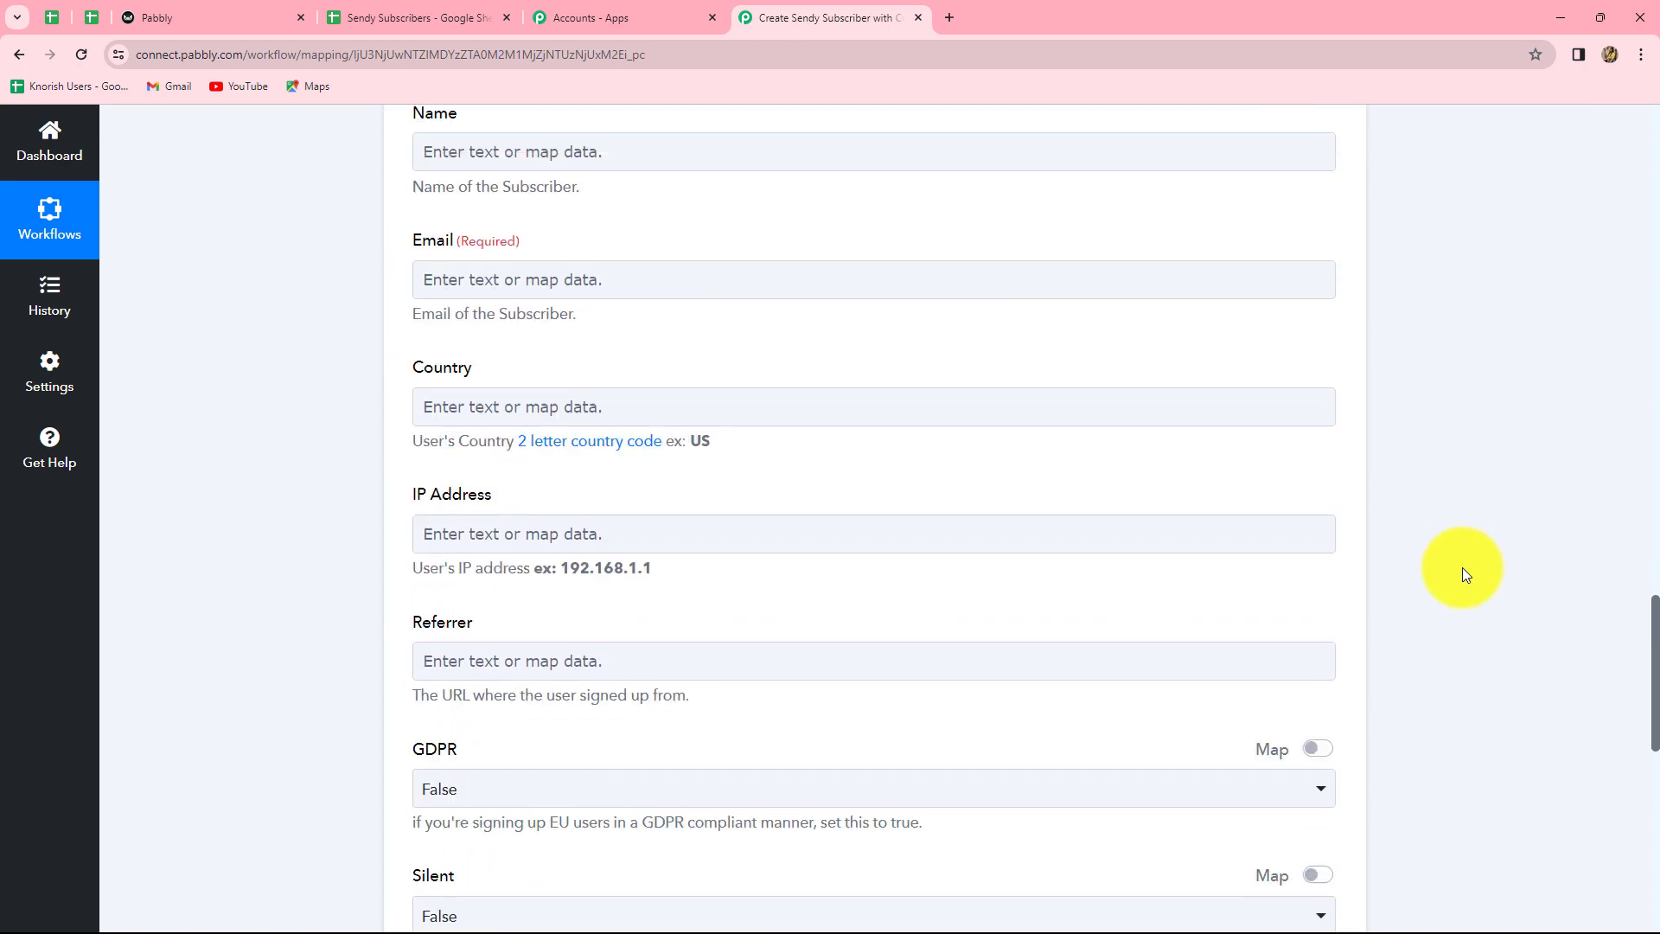
{"action": "scroll", "coordinate": [1465, 574], "scroll_direction": "up", "scroll_amount": 4}
{"action": "scroll", "coordinate": [1464, 574], "scroll_direction": "up", "scroll_amount": 6}
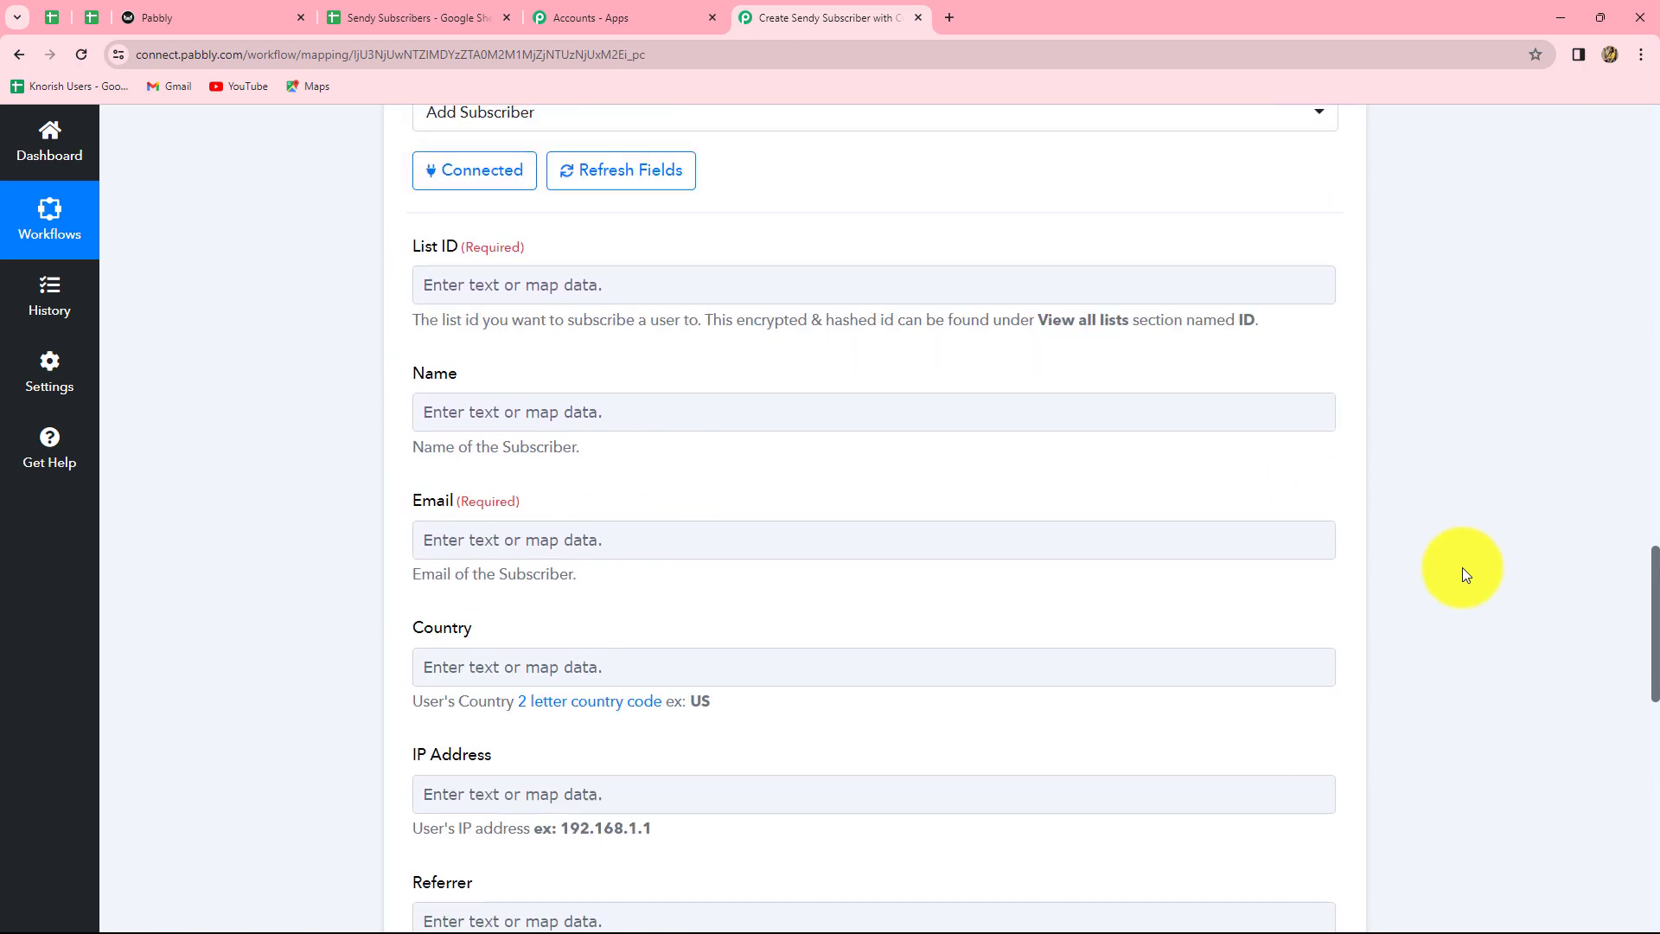
{"action": "scroll", "coordinate": [991, 546], "scroll_direction": "down", "scroll_amount": 4}
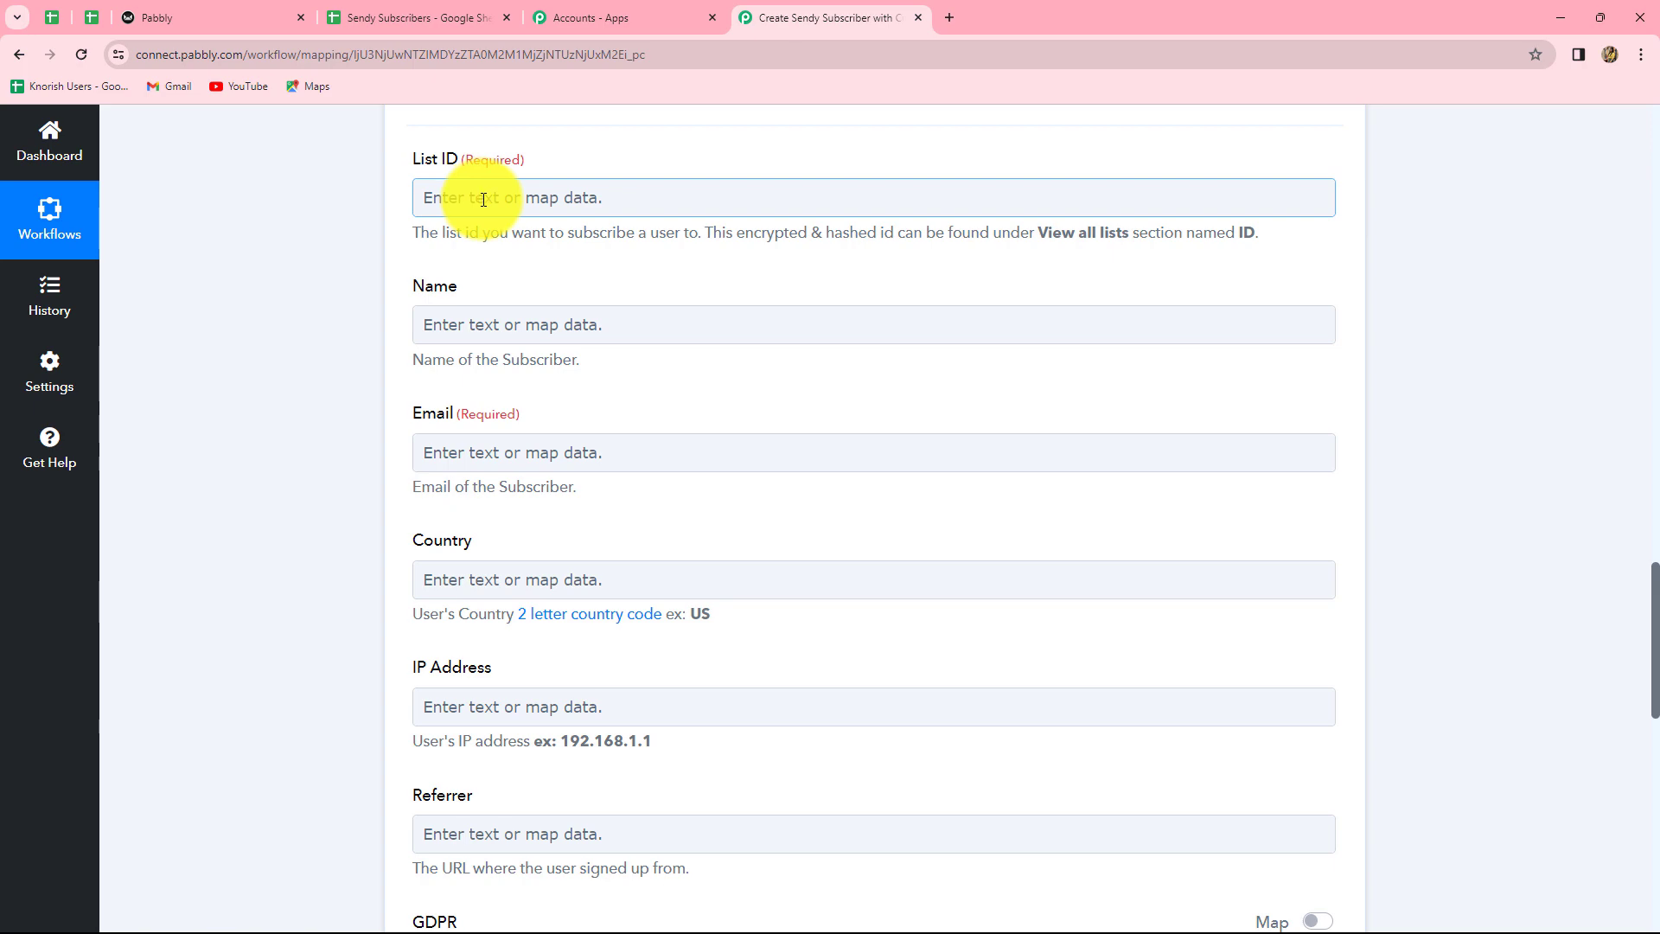
{"action": "left_click", "coordinate": [199, 13]}
{"action": "left_click", "coordinate": [18, 54]}
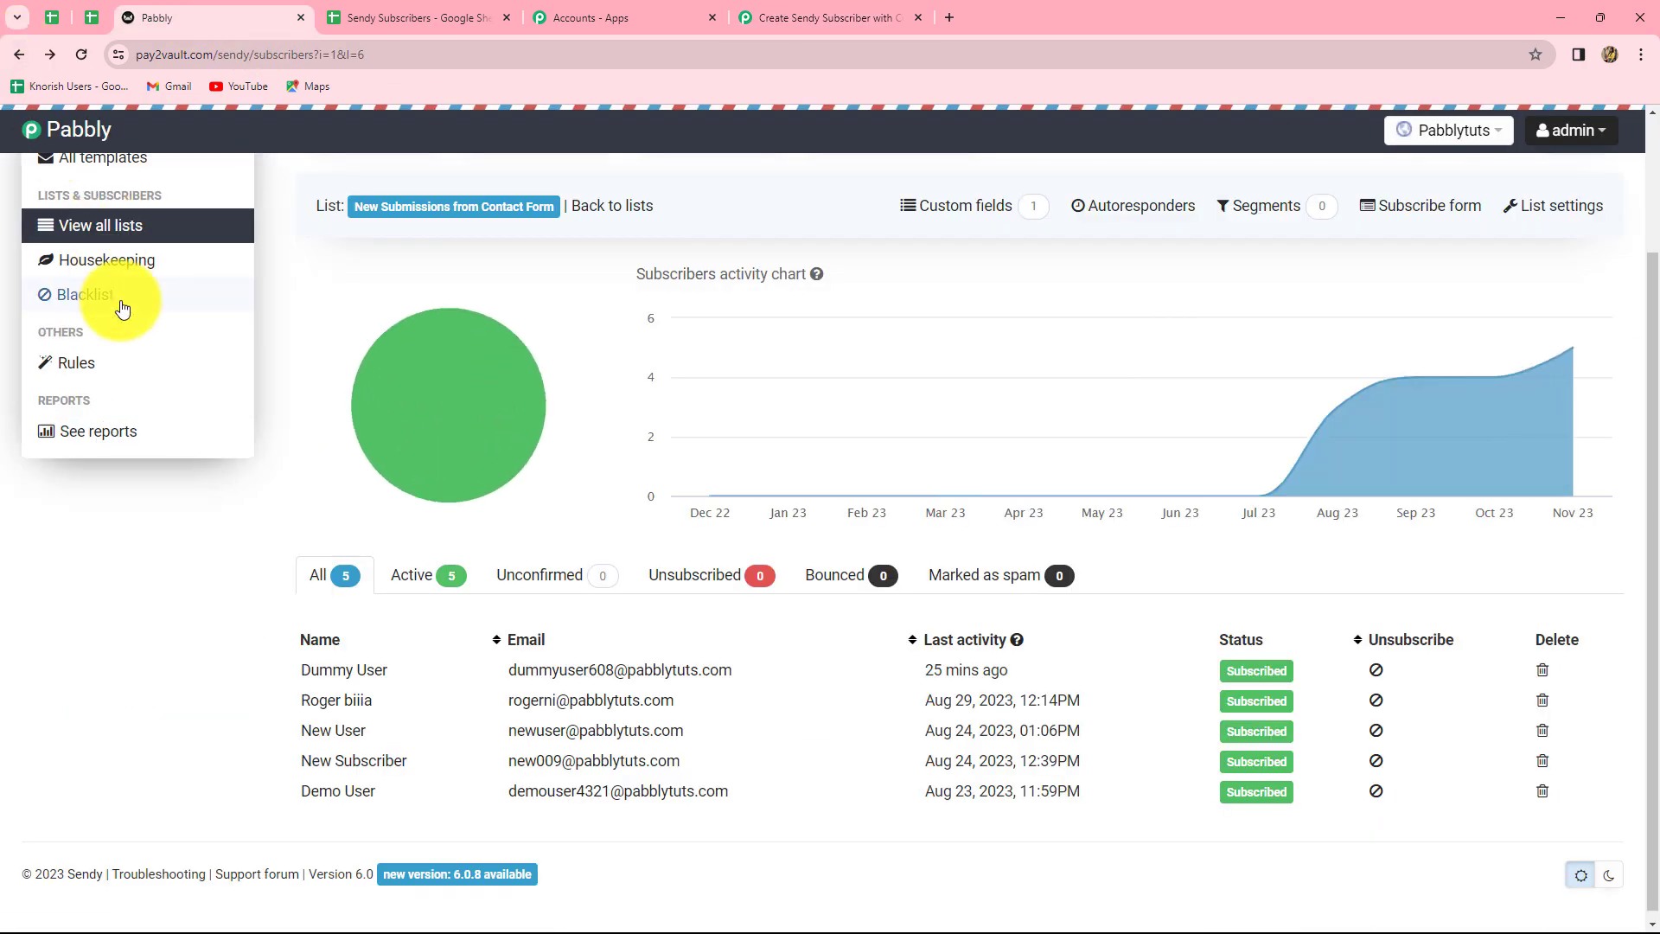
Show all Sendy lists and copy the full ID of the 'New Submissions from Contact Form' list
{"action": "scroll", "coordinate": [127, 298], "scroll_direction": "up", "scroll_amount": 2}
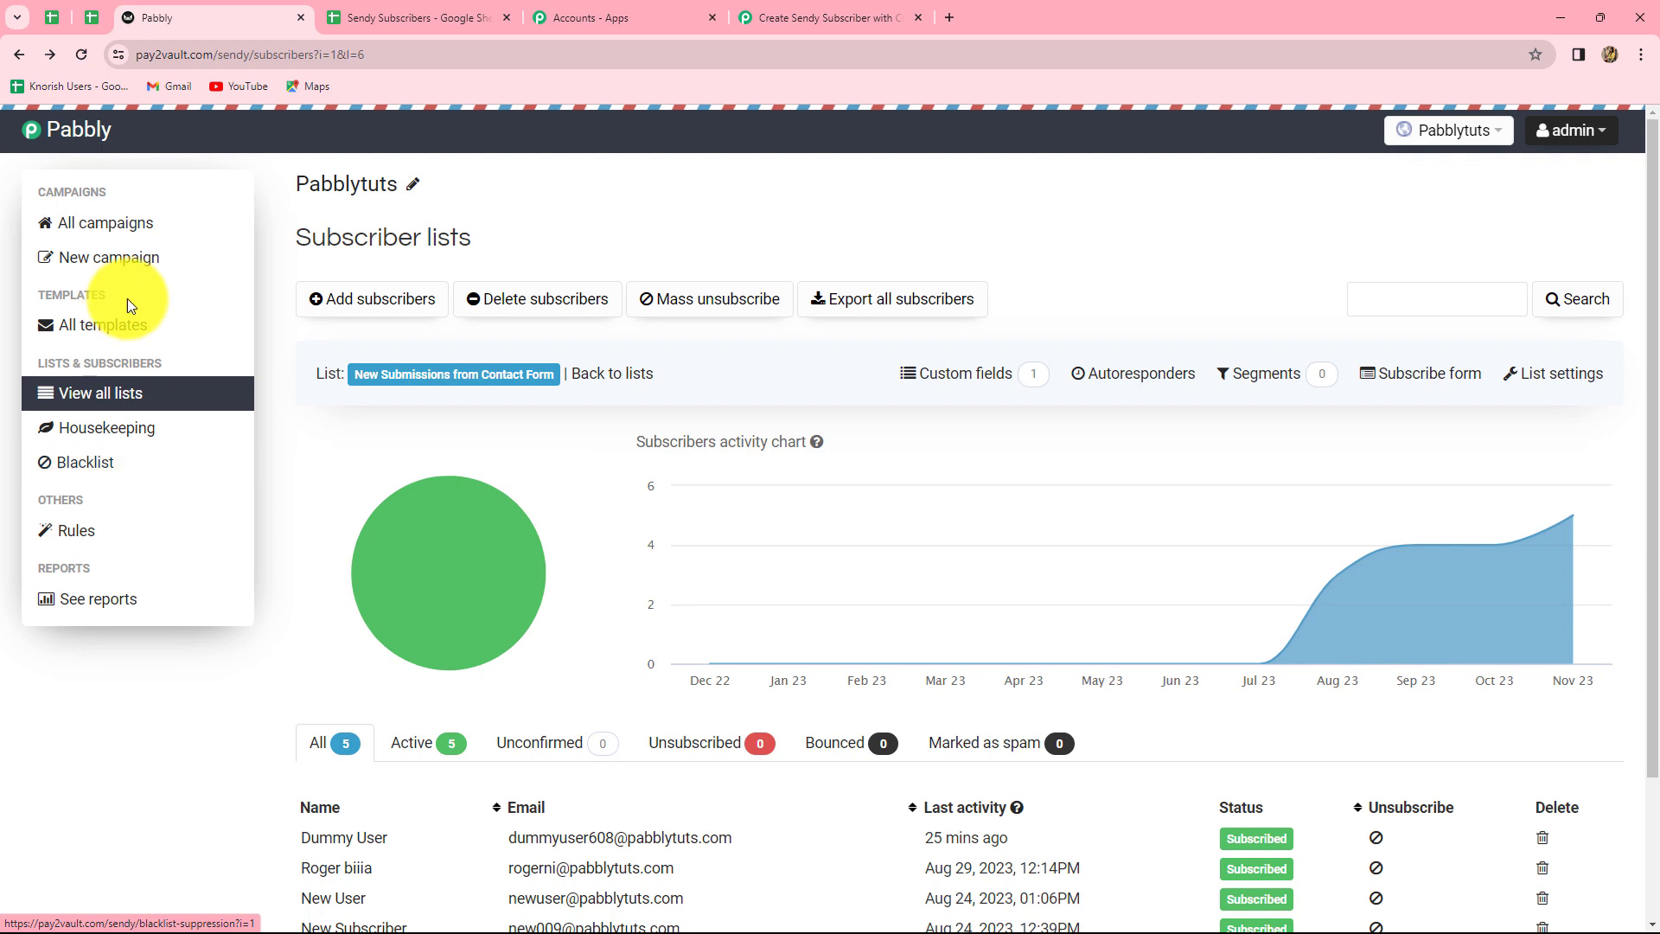
{"action": "left_click", "coordinate": [116, 393]}
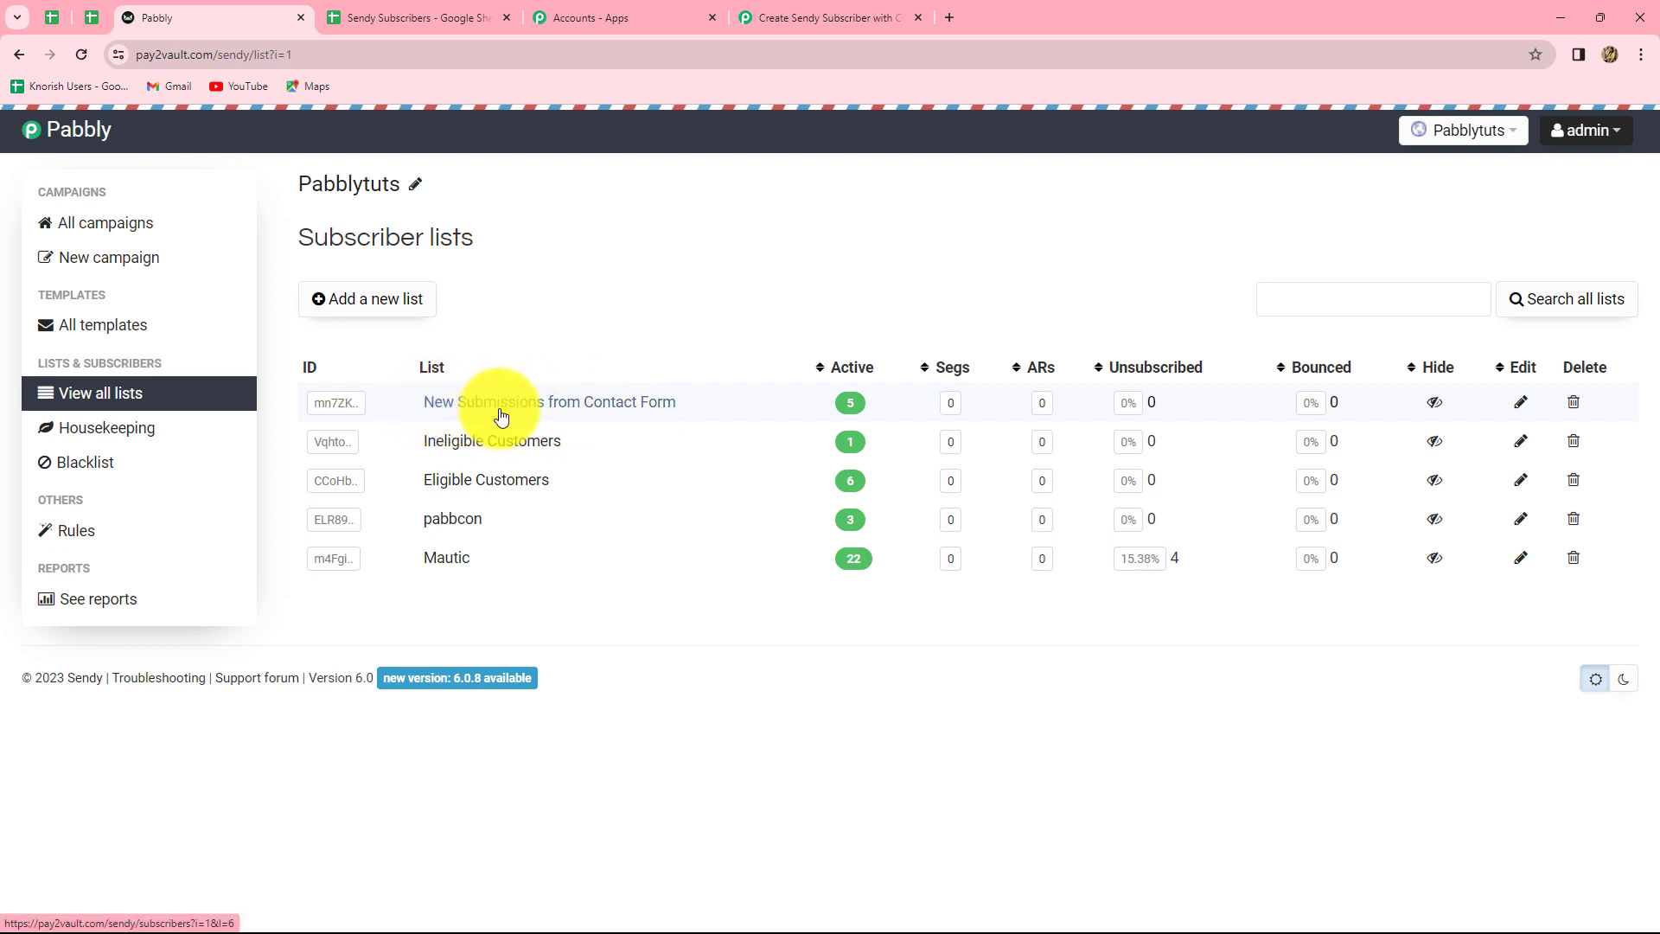
{"action": "left_click", "coordinate": [350, 404]}
{"action": "key", "text": "ctrl+c"}
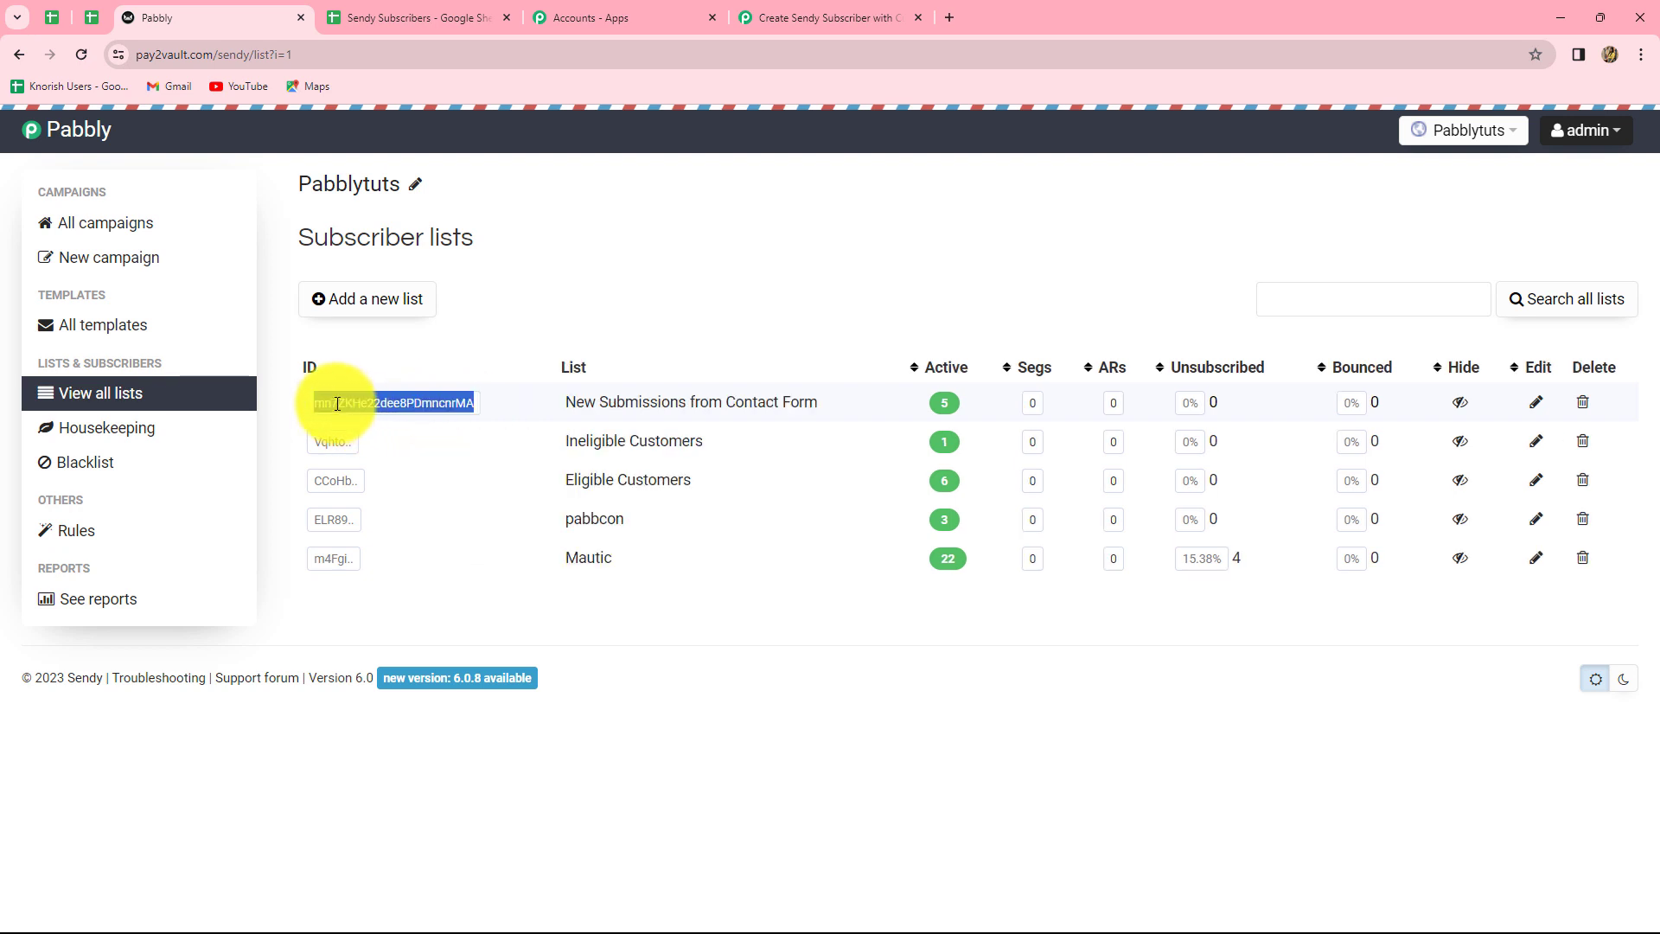
{"action": "left_click", "coordinate": [796, 19]}
Paste the copied Sendy list ID into the List ID field
{"action": "left_click", "coordinate": [514, 195]}
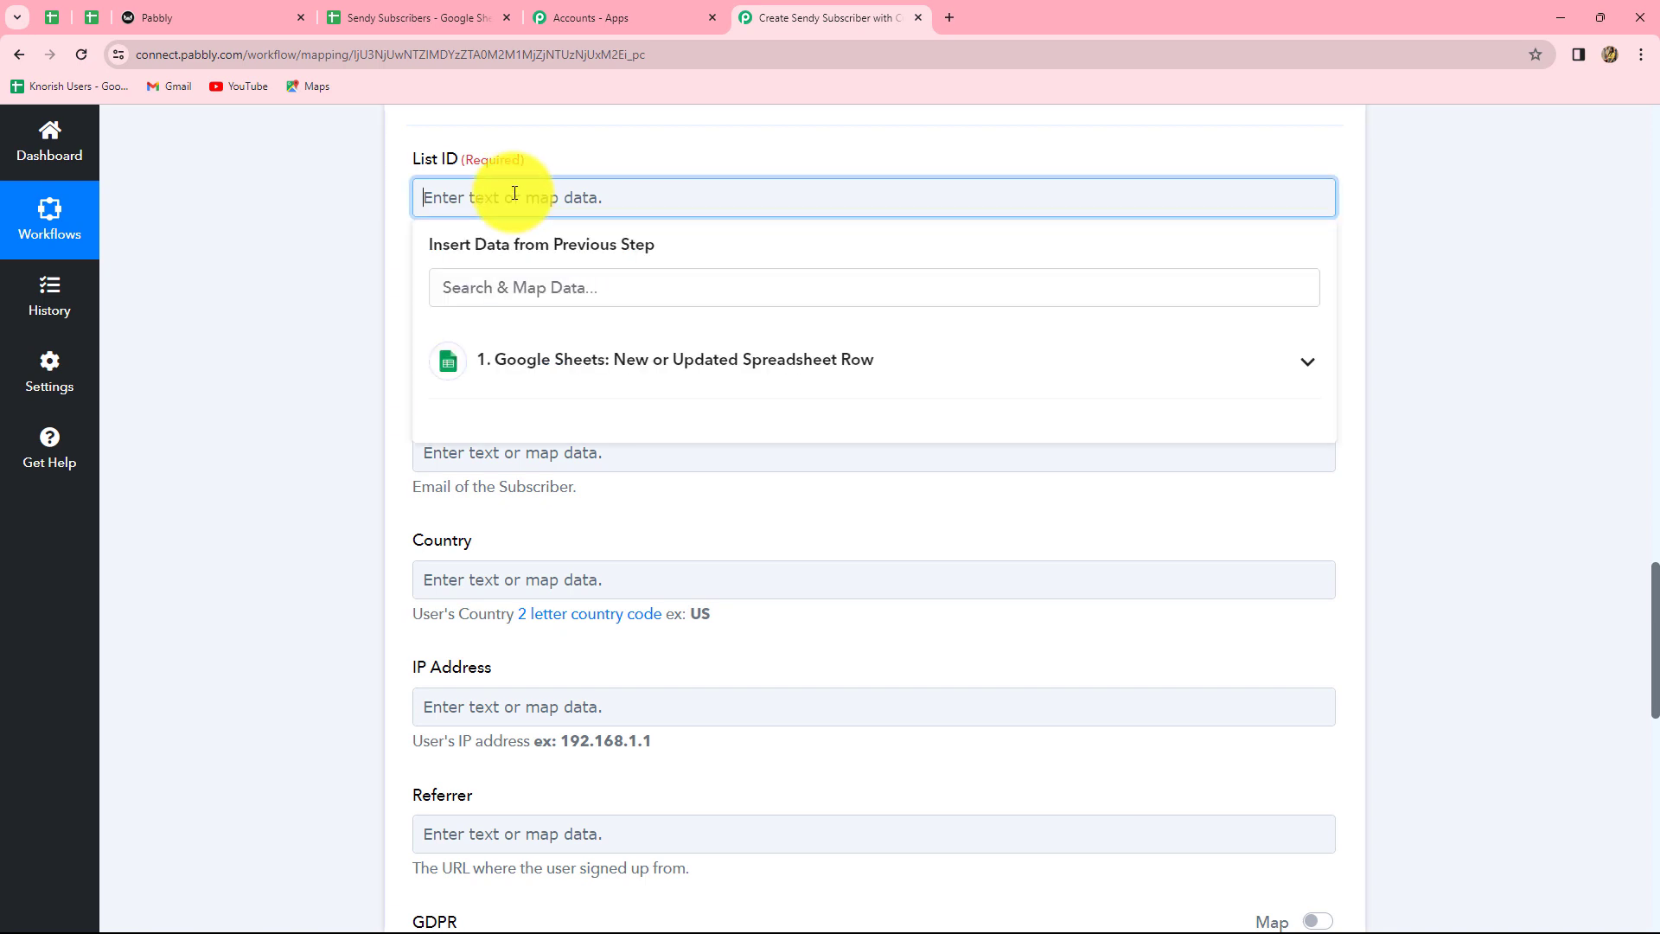
{"action": "key", "text": "ctrl+v"}
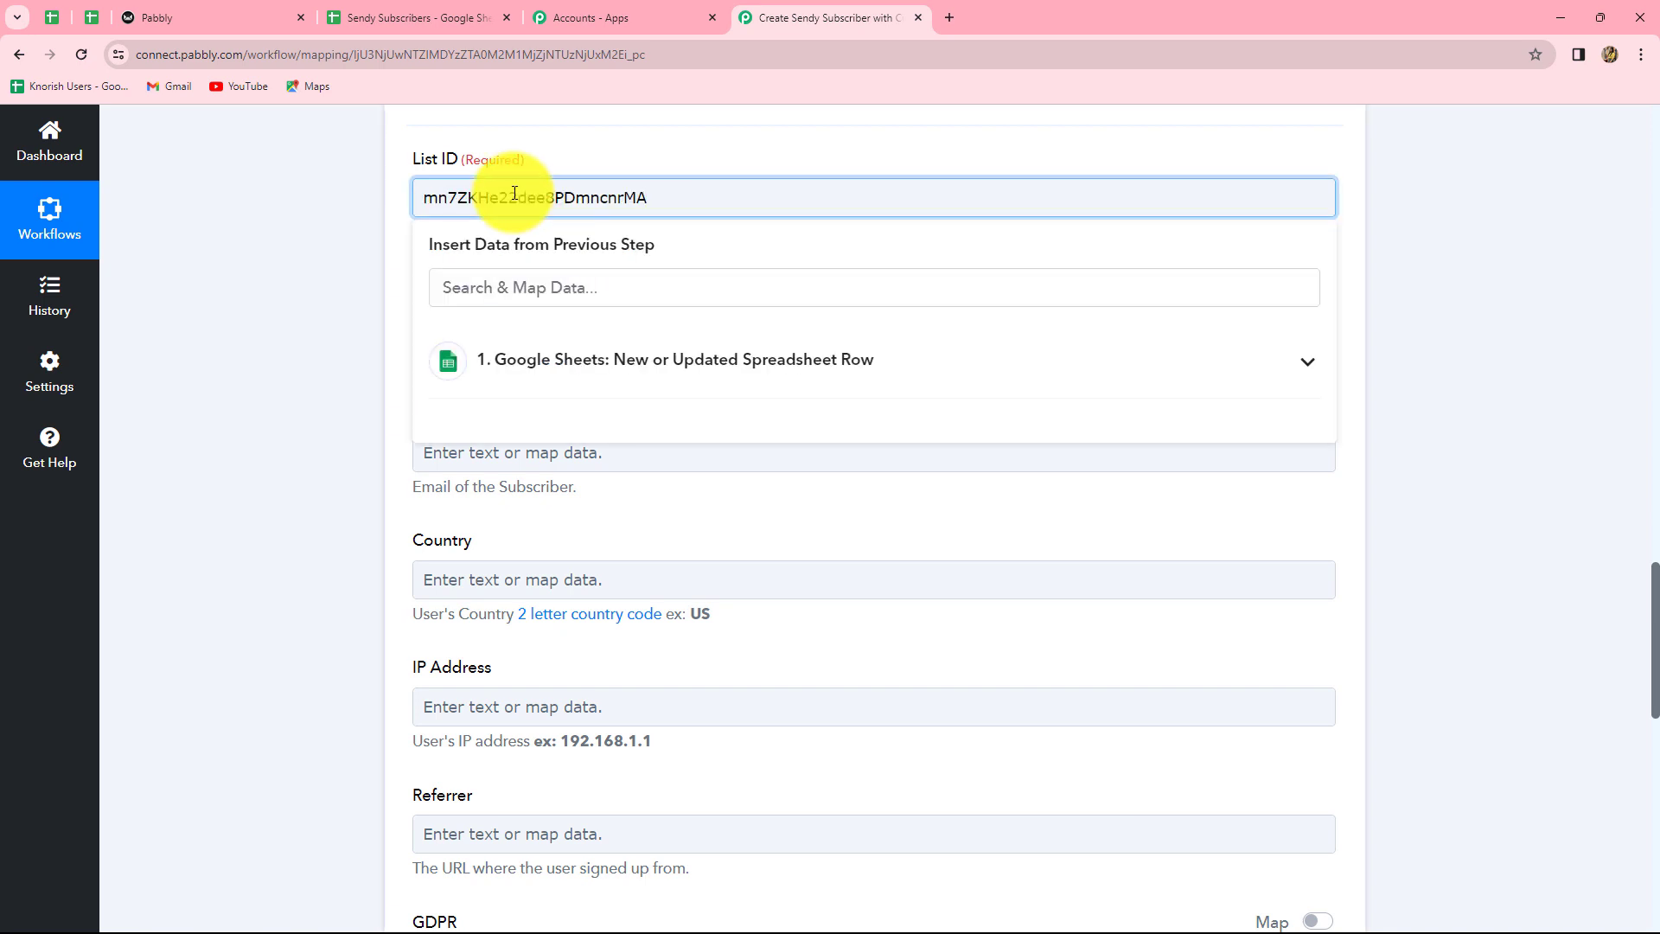
{"action": "left_click", "coordinate": [1423, 292]}
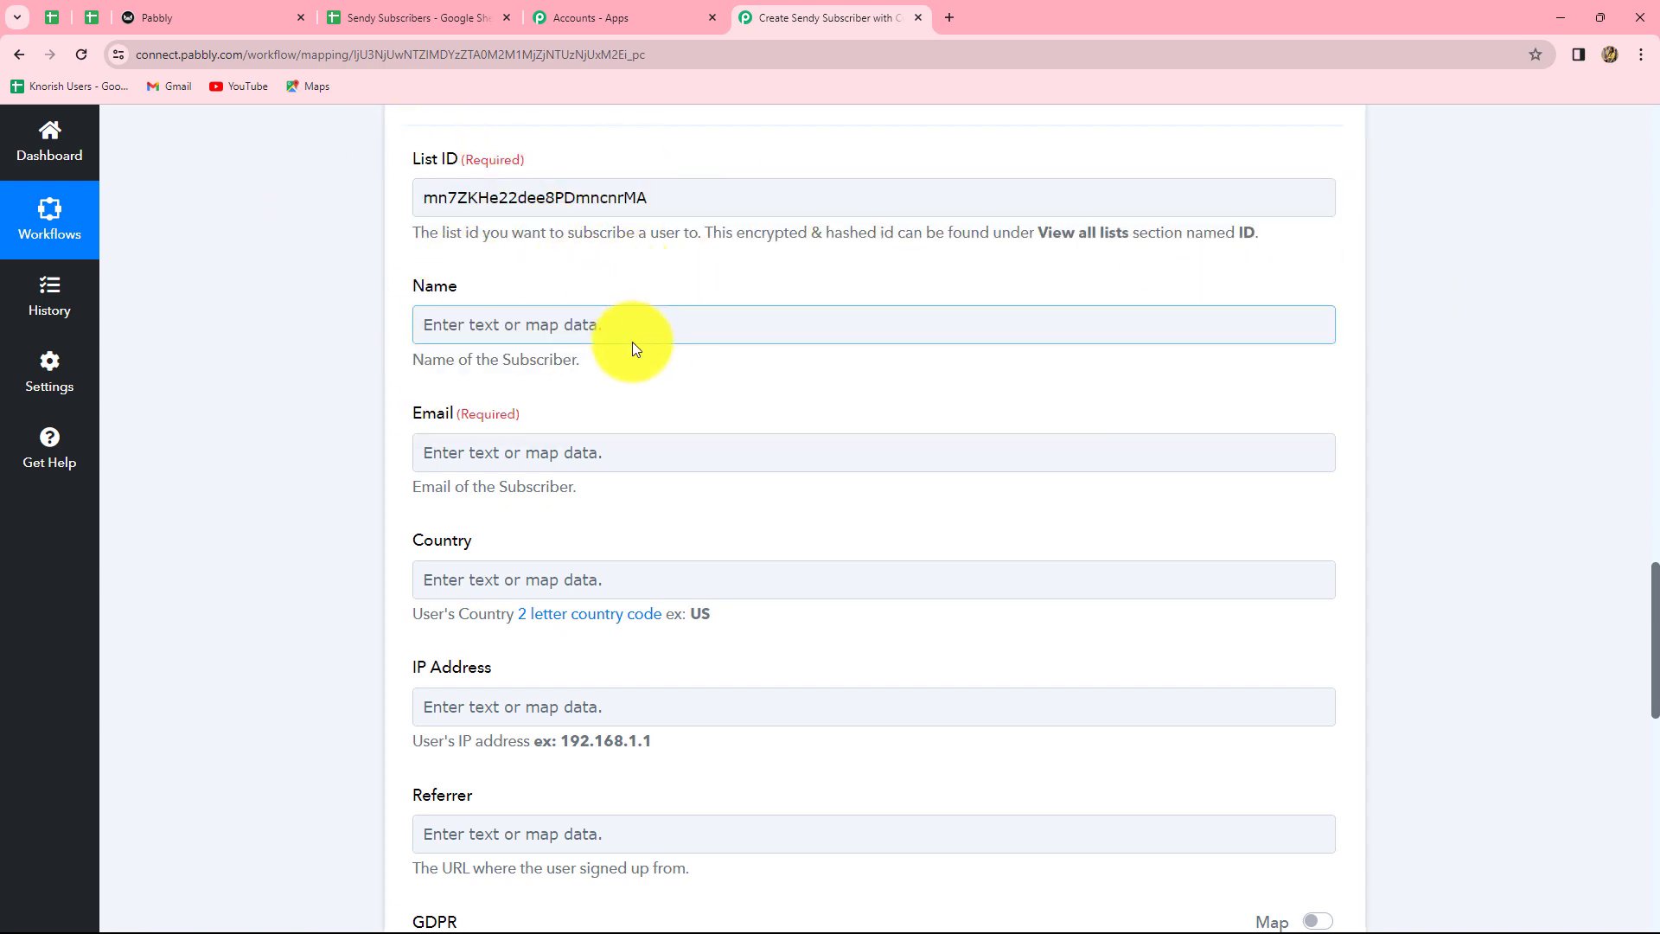
Map the Google Sheets Name value into the subscriber Name field
{"action": "scroll", "coordinate": [631, 342], "scroll_direction": "down", "scroll_amount": 1}
{"action": "left_click", "coordinate": [567, 240]}
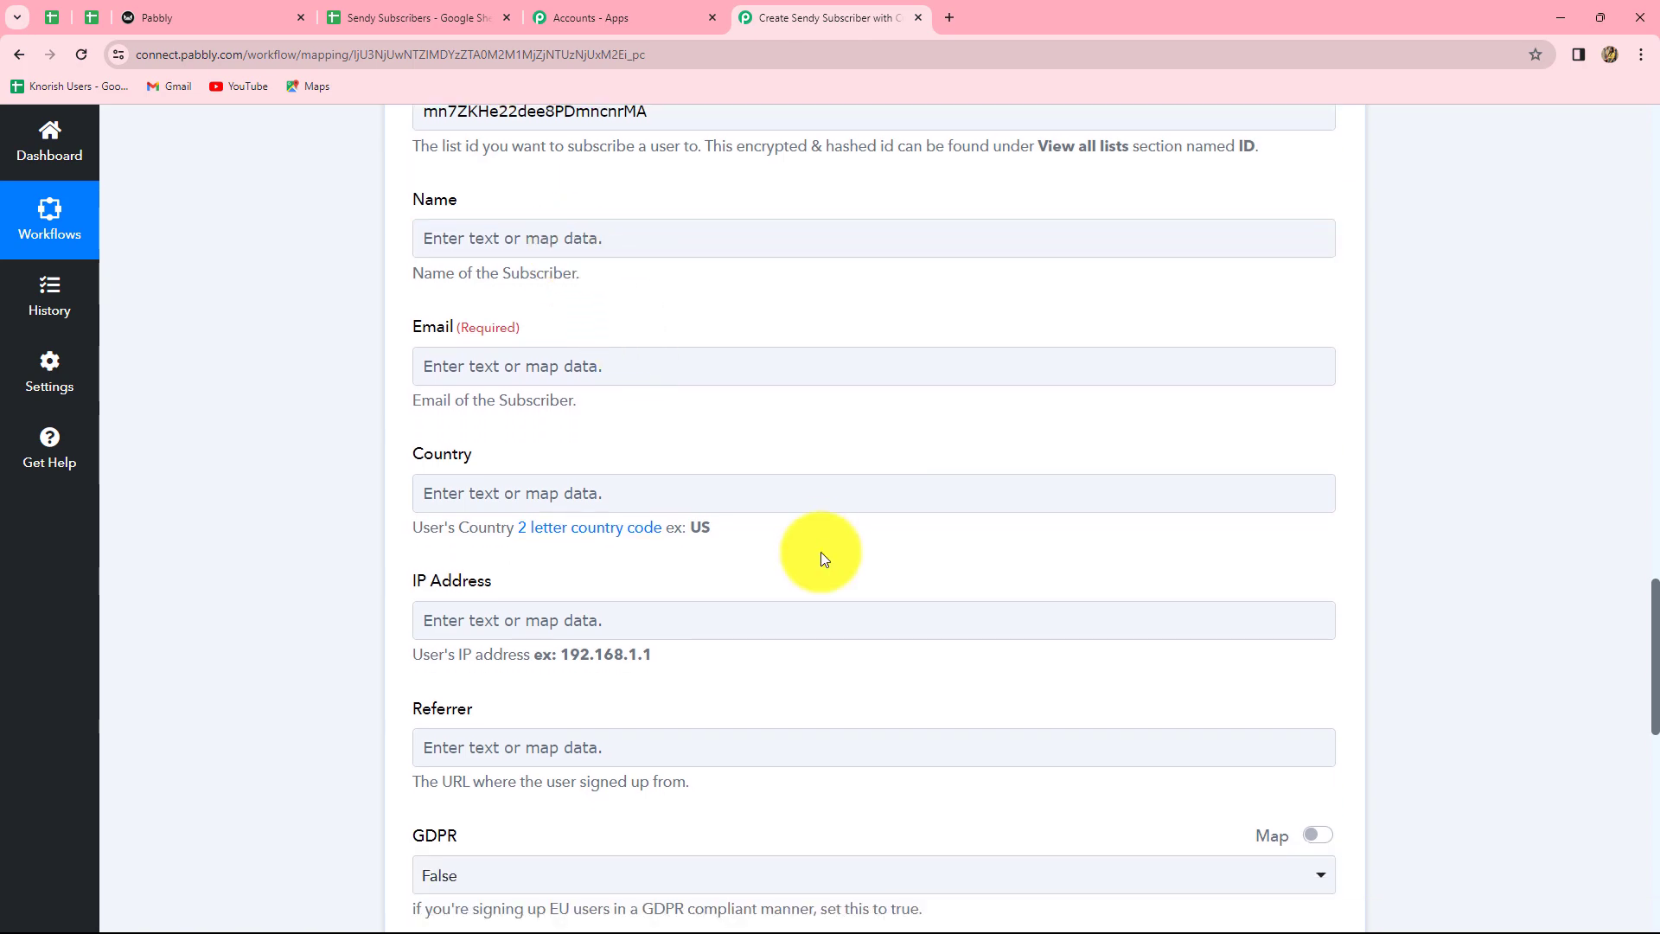
{"action": "scroll", "coordinate": [821, 552], "scroll_direction": "up", "scroll_amount": 8}
{"action": "scroll", "coordinate": [821, 552], "scroll_direction": "up", "scroll_amount": 7}
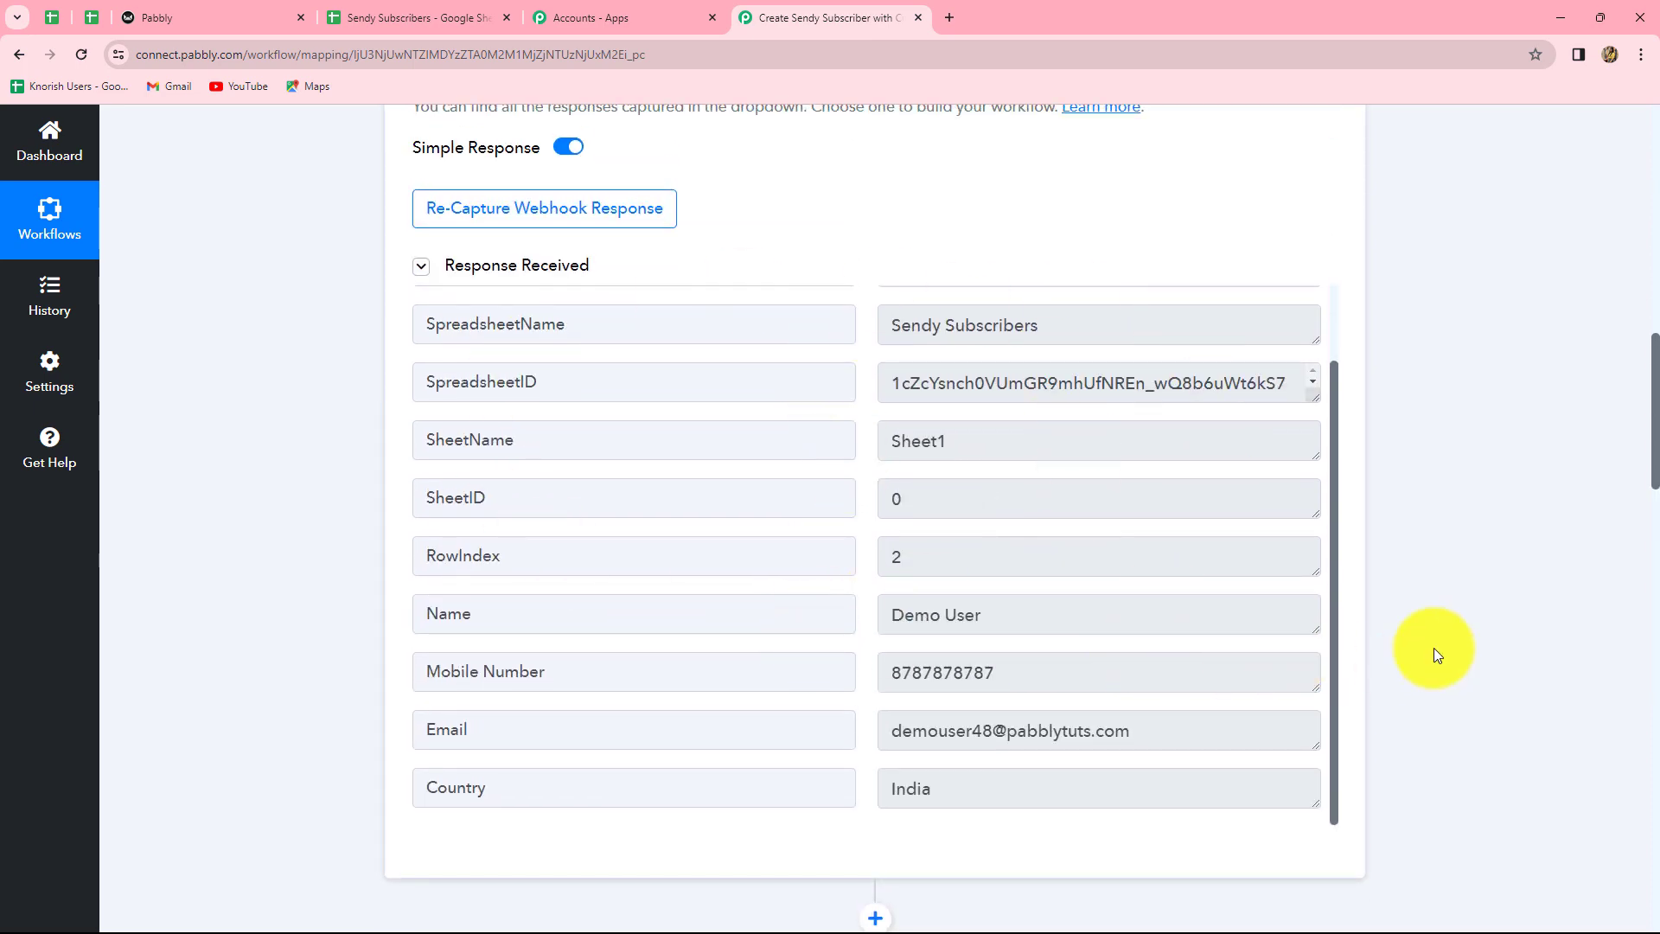
{"action": "scroll", "coordinate": [1461, 637], "scroll_direction": "down", "scroll_amount": 10}
{"action": "scroll", "coordinate": [1461, 637], "scroll_direction": "up", "scroll_amount": 11}
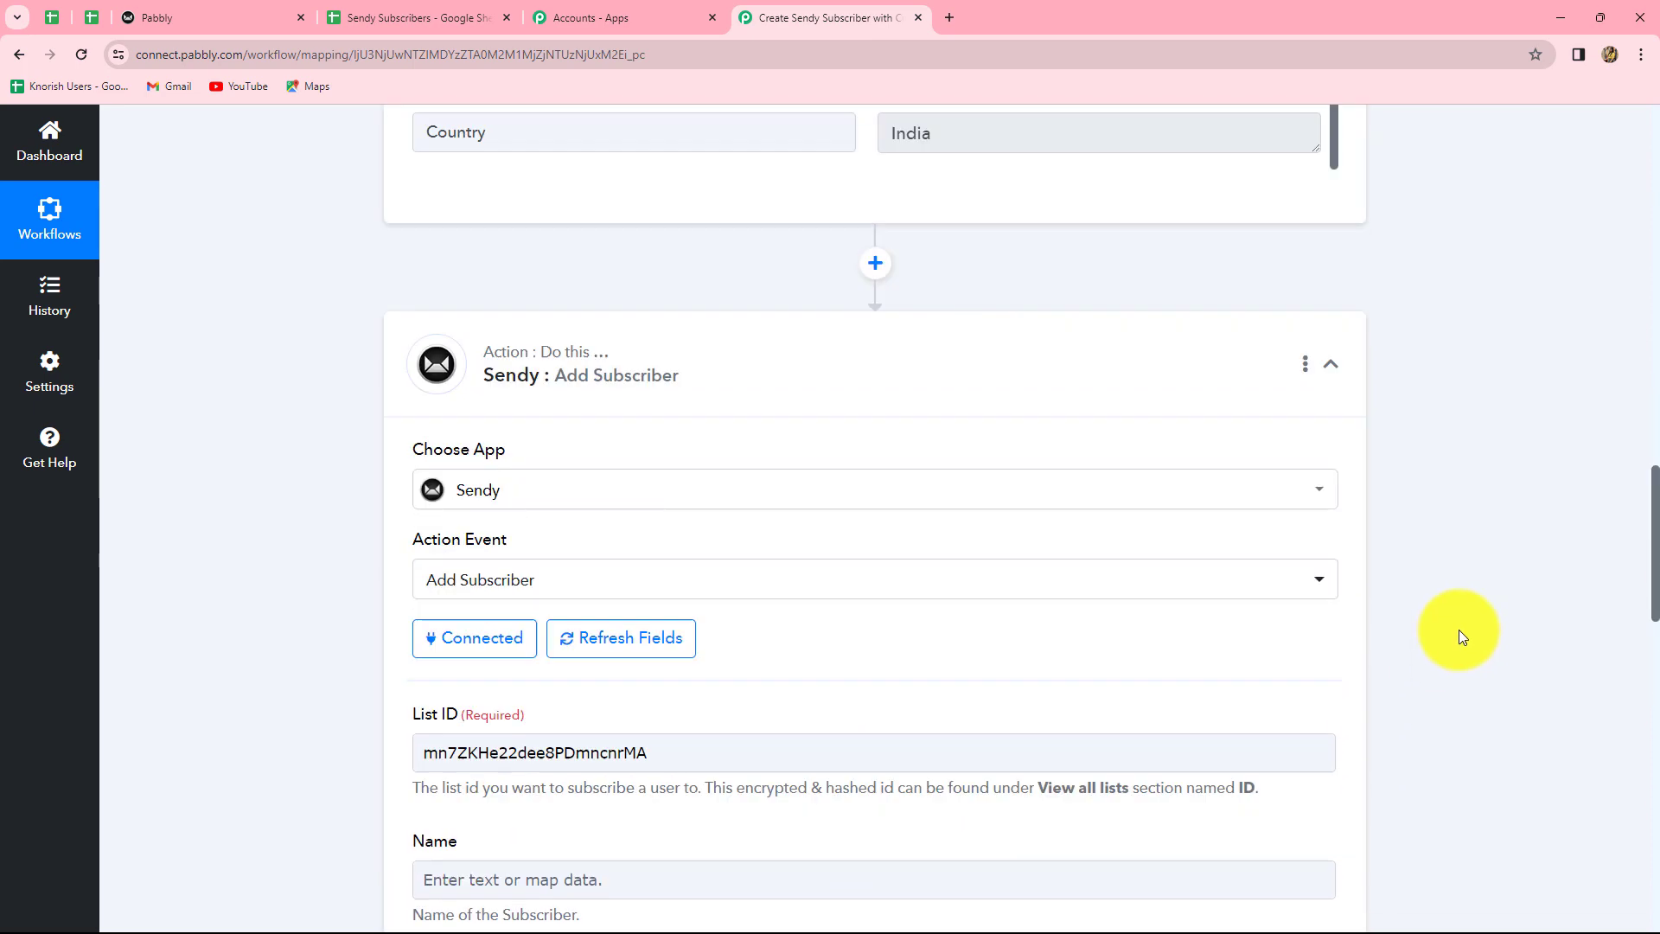
{"action": "scroll", "coordinate": [1461, 637], "scroll_direction": "down", "scroll_amount": 5}
{"action": "scroll", "coordinate": [1461, 637], "scroll_direction": "down", "scroll_amount": 7}
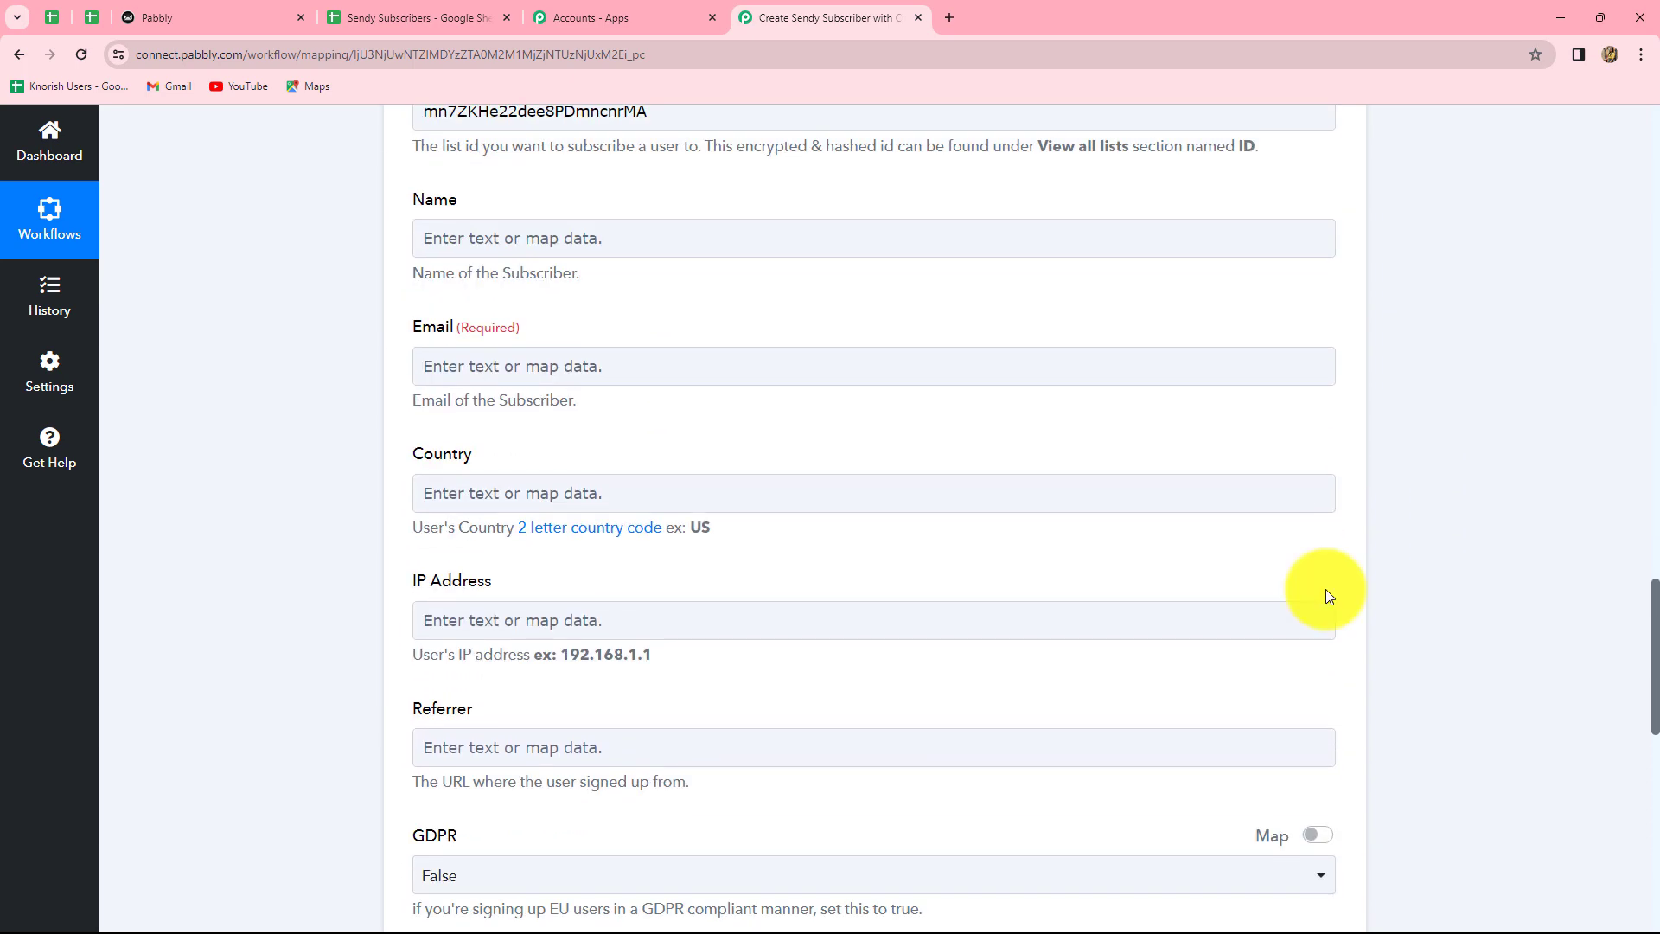
{"action": "left_click", "coordinate": [556, 248]}
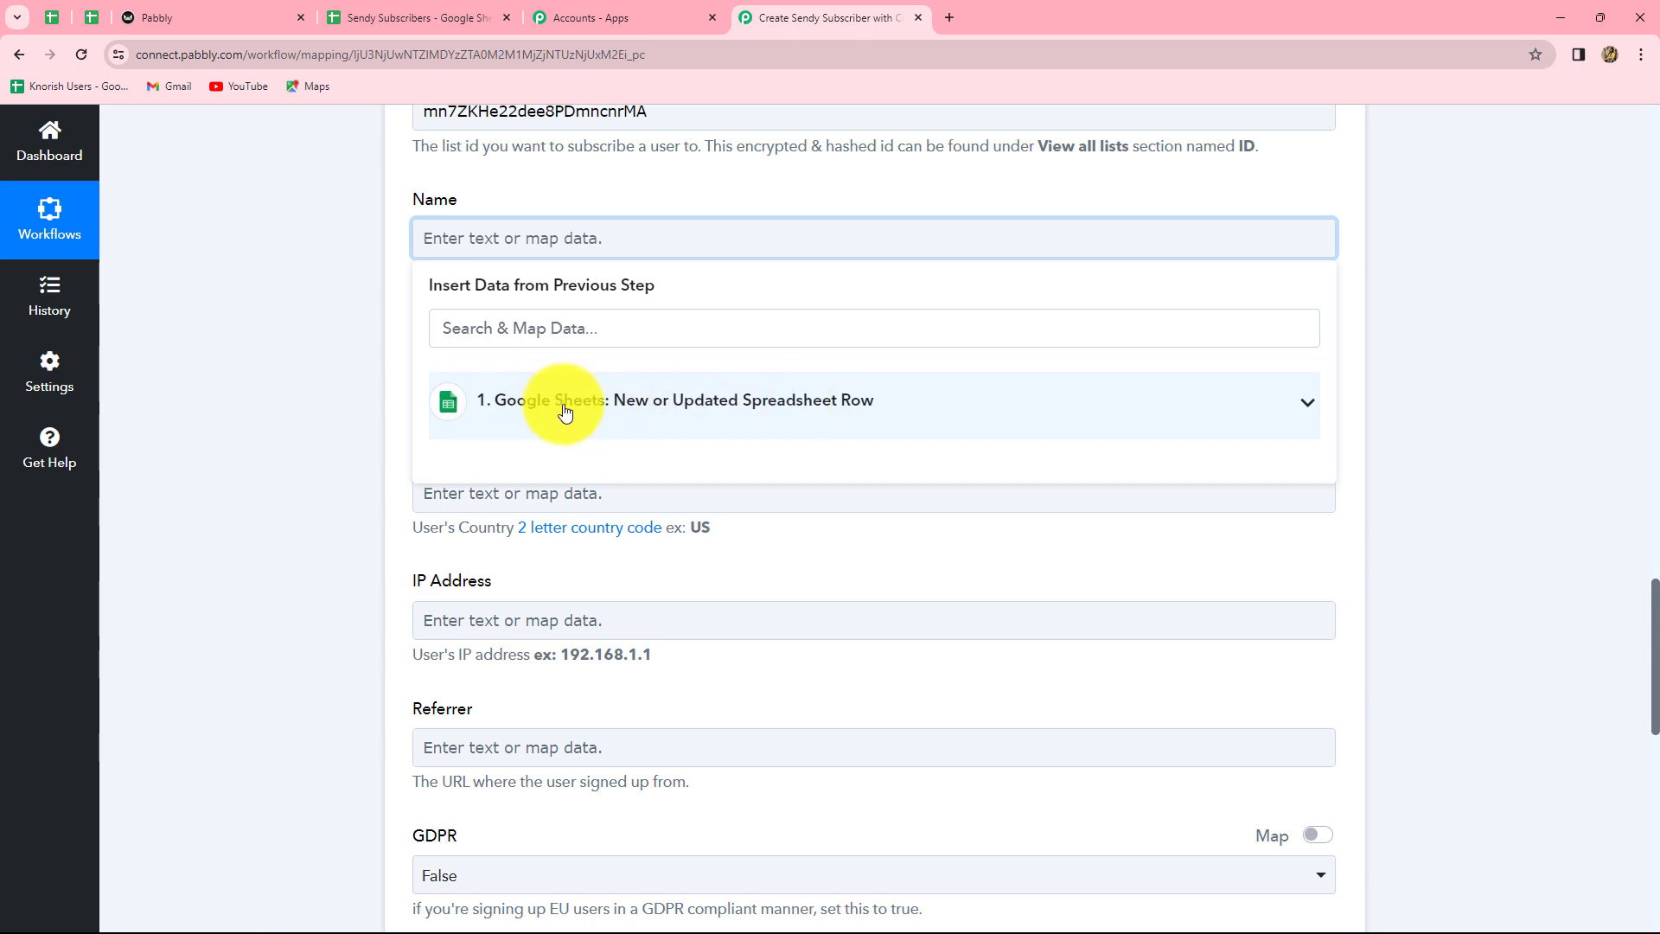
{"action": "left_click", "coordinate": [654, 409]}
{"action": "scroll", "coordinate": [664, 558], "scroll_direction": "down", "scroll_amount": 4}
{"action": "scroll", "coordinate": [666, 563], "scroll_direction": "up", "scroll_amount": 3}
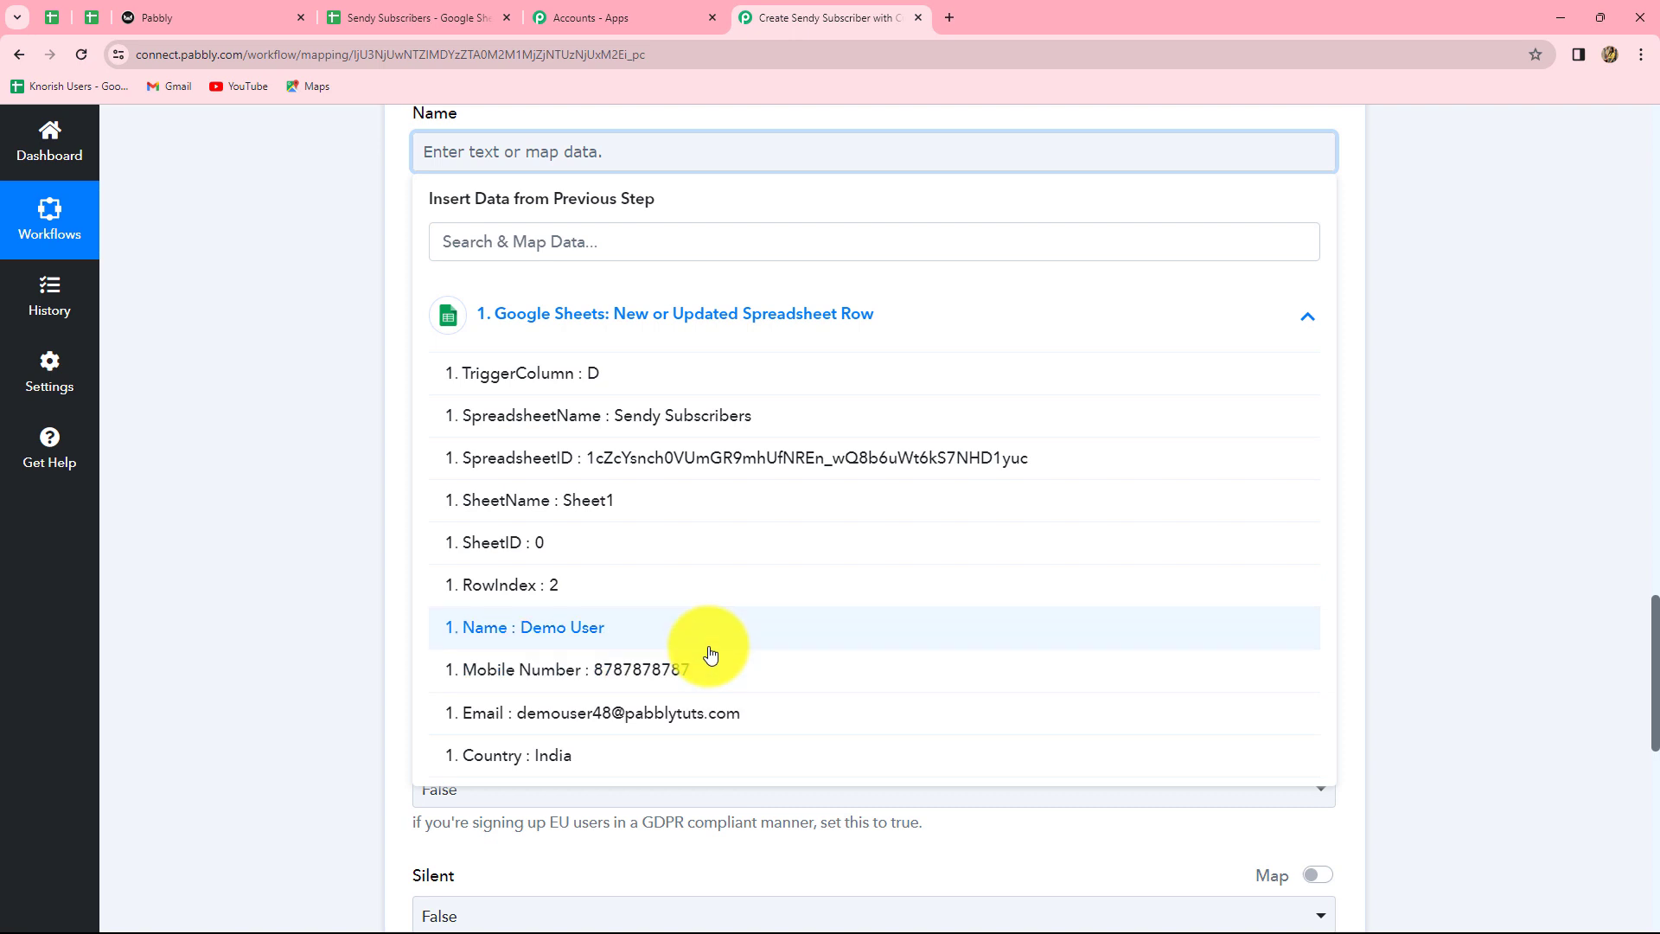
{"action": "scroll", "coordinate": [703, 656], "scroll_direction": "up", "scroll_amount": 1}
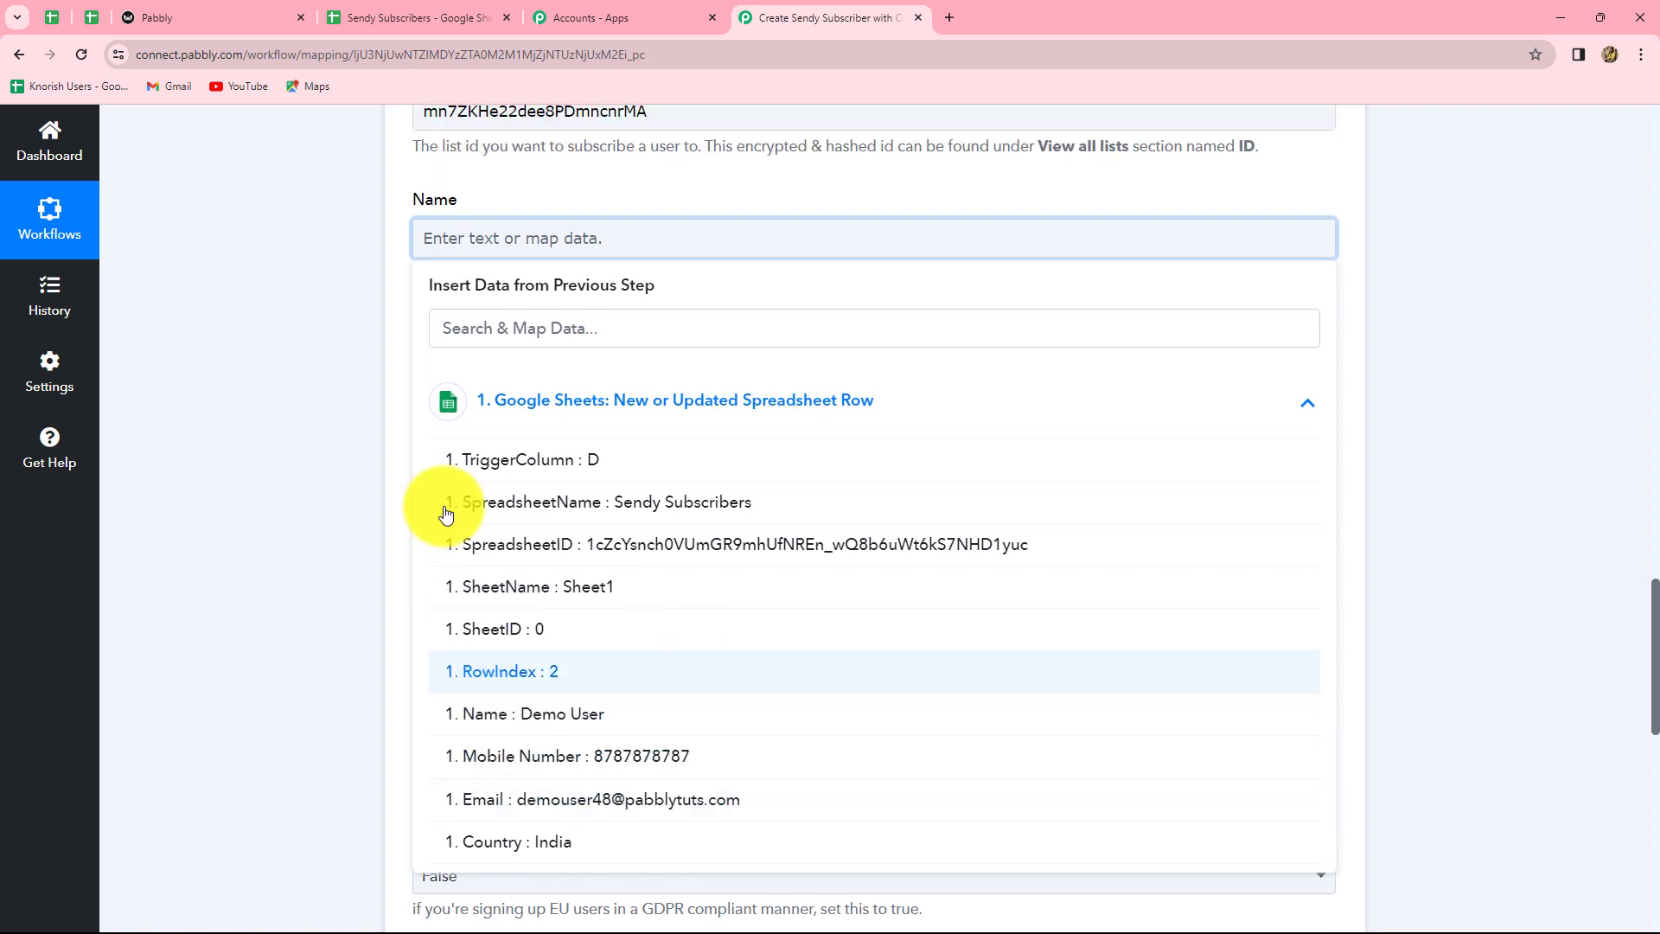
{"action": "left_click", "coordinate": [591, 717]}
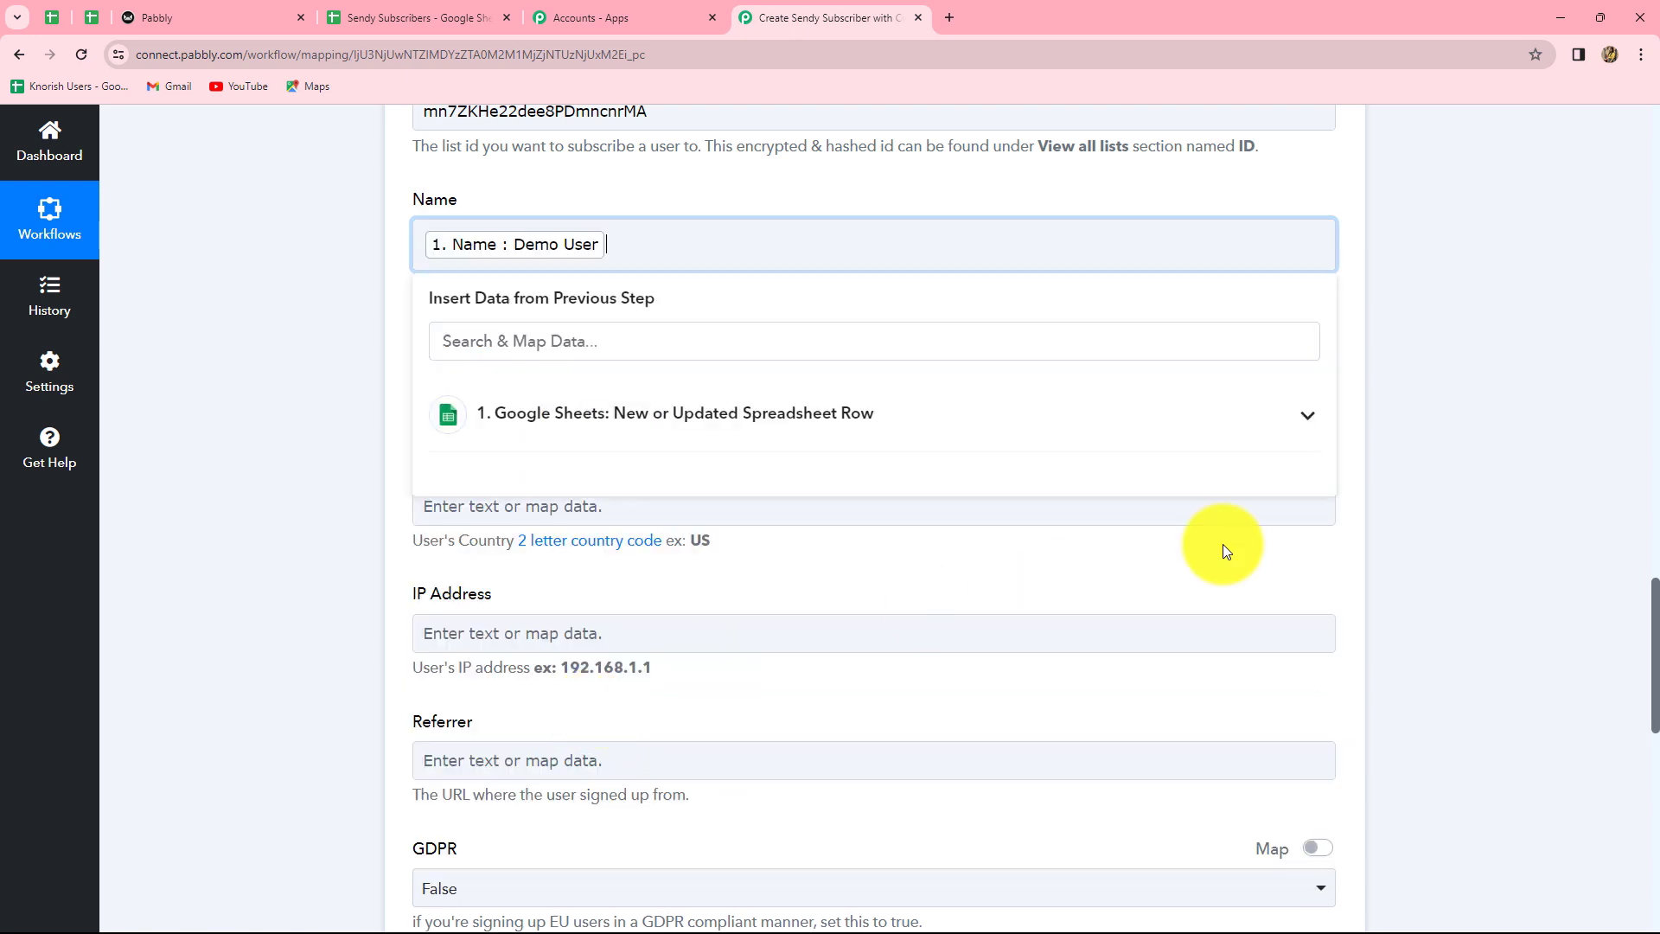
{"action": "left_click", "coordinate": [1436, 497]}
{"action": "left_click", "coordinate": [582, 262]}
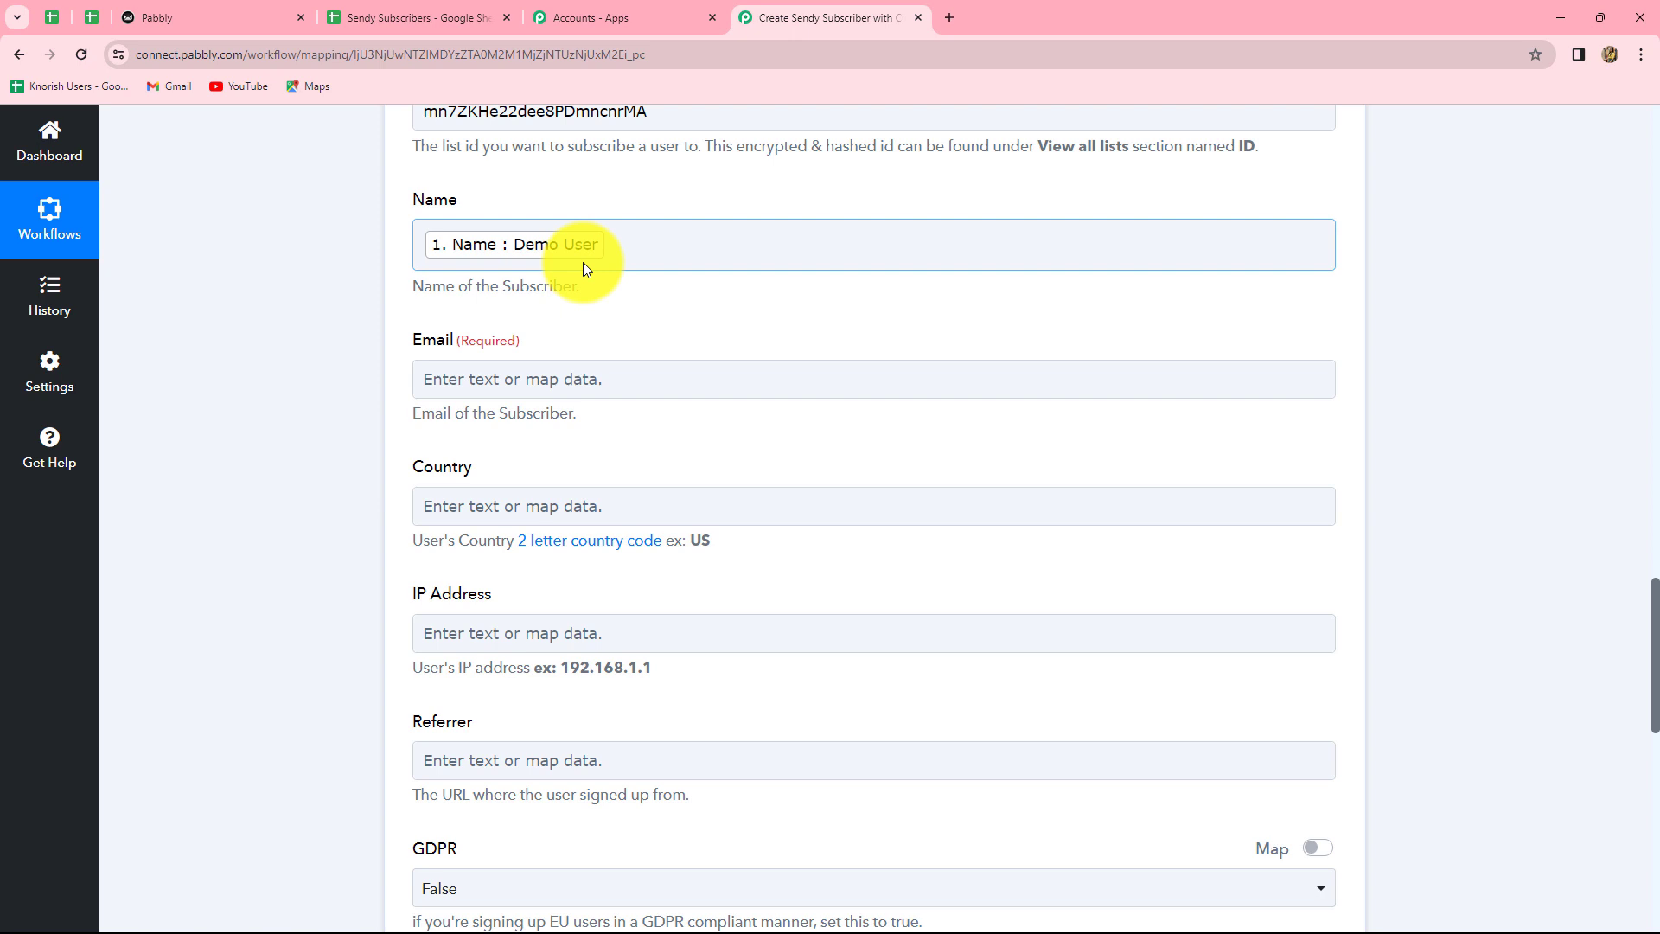
Map the Google Sheets Email value into the subscriber Email field
{"action": "scroll", "coordinate": [583, 262], "scroll_direction": "down", "scroll_amount": 2}
{"action": "scroll", "coordinate": [589, 264], "scroll_direction": "up", "scroll_amount": 2}
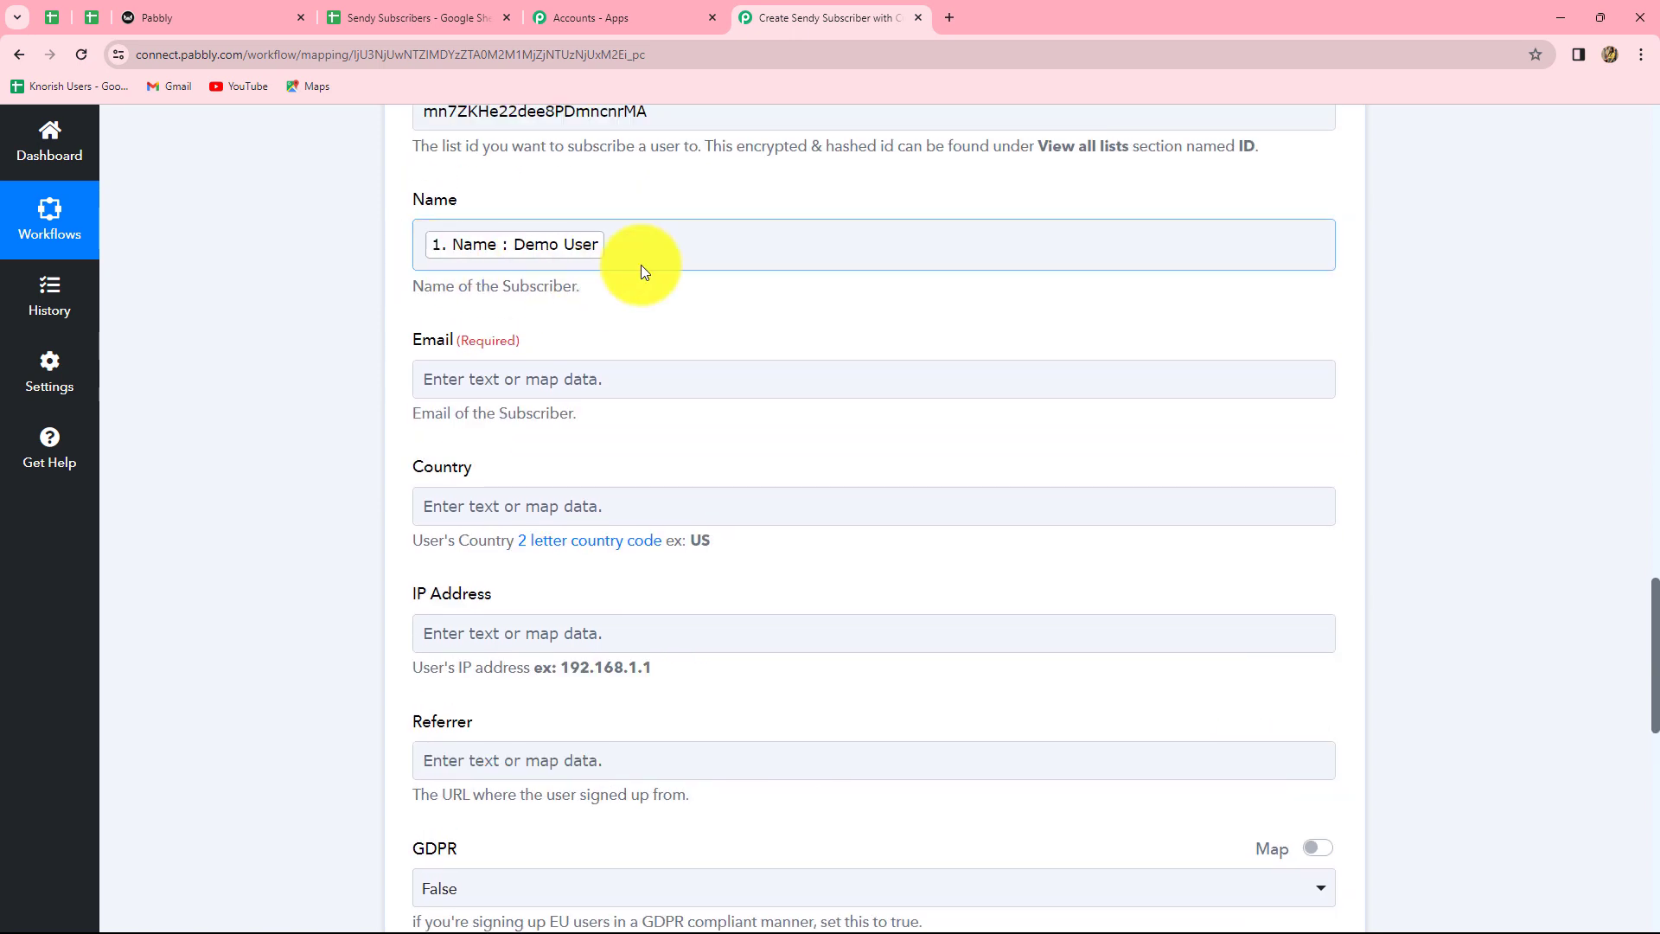
{"action": "scroll", "coordinate": [614, 283], "scroll_direction": "down", "scroll_amount": 1}
{"action": "scroll", "coordinate": [615, 283], "scroll_direction": "down", "scroll_amount": 2}
{"action": "left_click", "coordinate": [576, 206]}
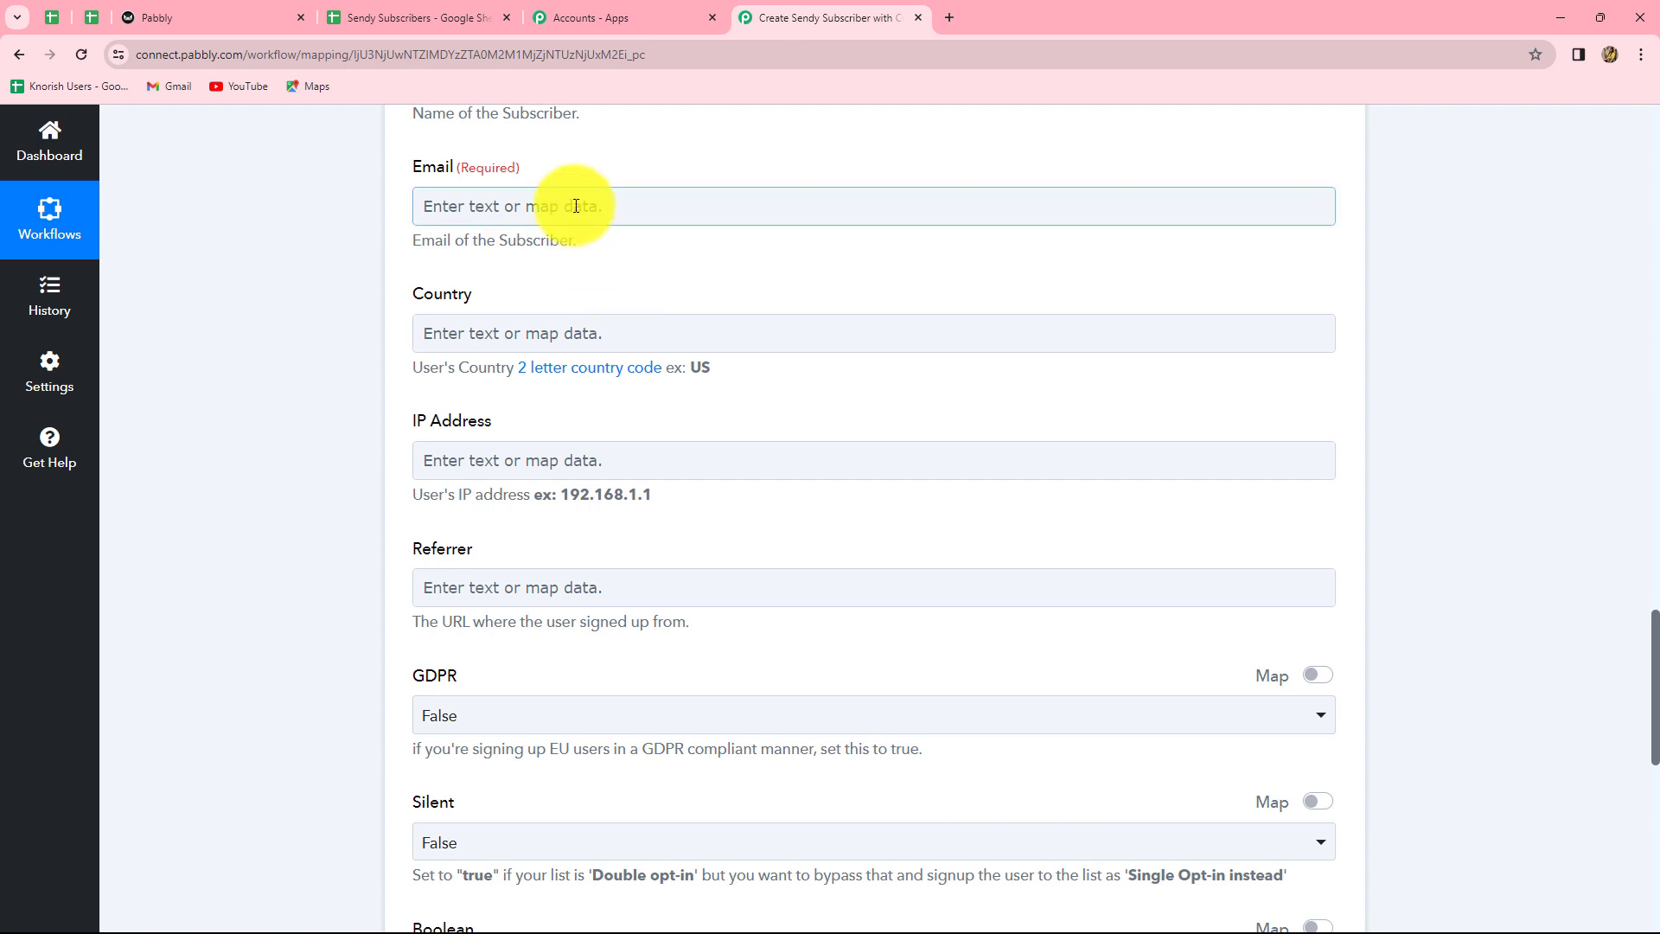
{"action": "left_click", "coordinate": [605, 376]}
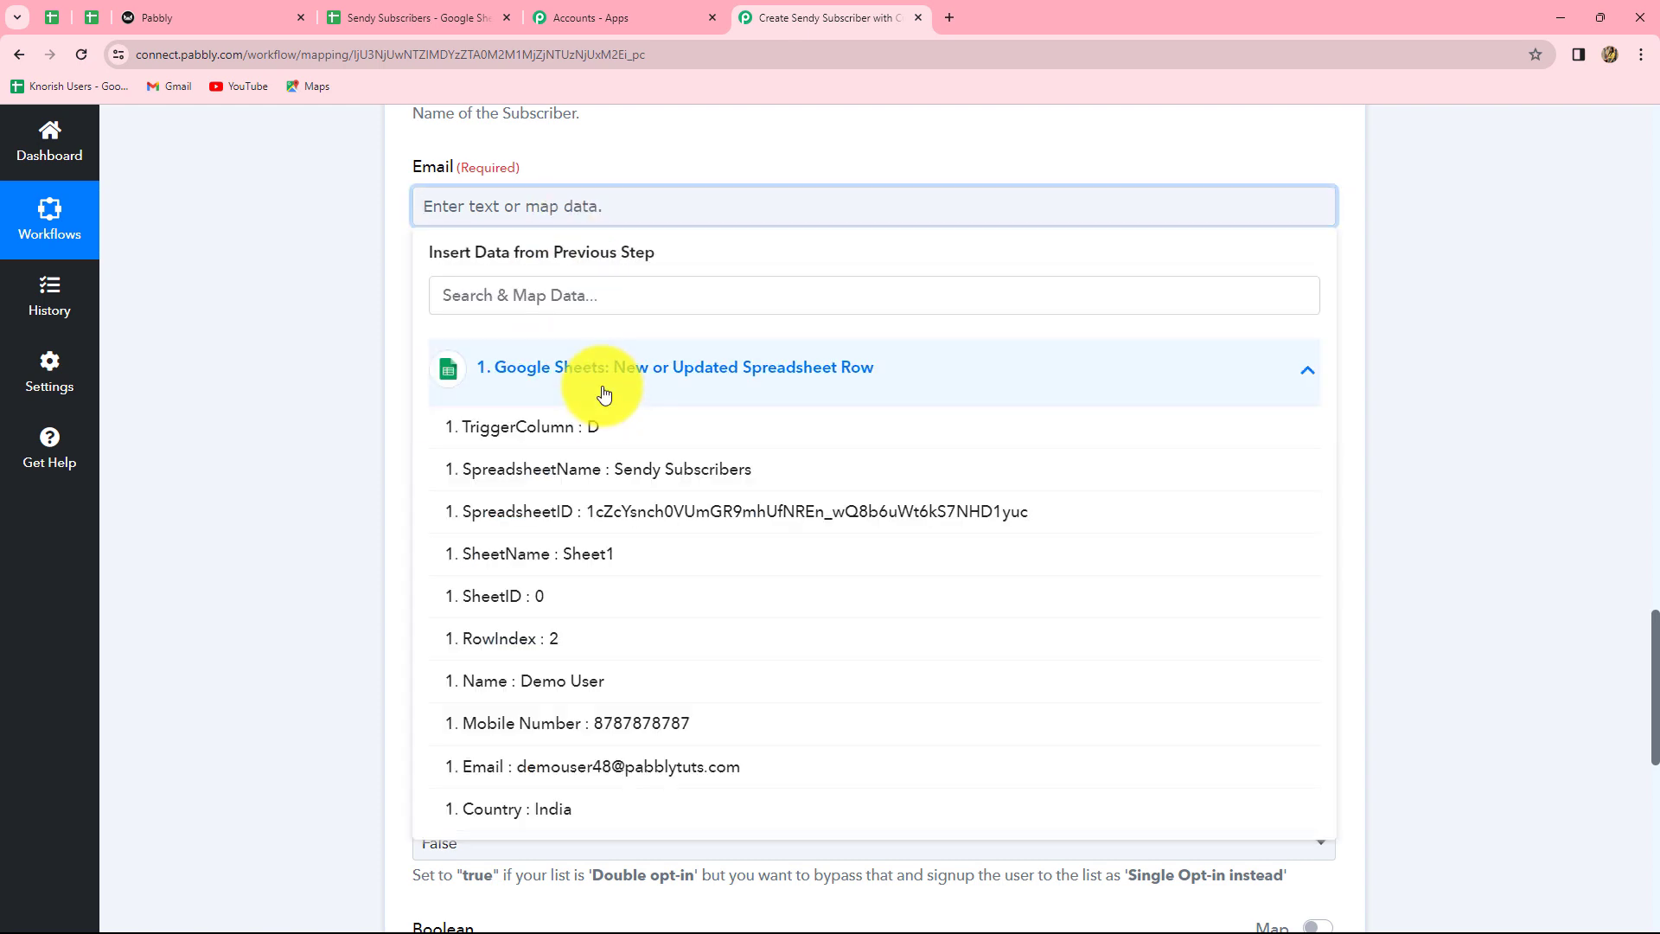
{"action": "left_click", "coordinate": [627, 766]}
{"action": "left_click", "coordinate": [1501, 436]}
Set the subscriber Country to IN
{"action": "scroll", "coordinate": [769, 329], "scroll_direction": "down", "scroll_amount": 2}
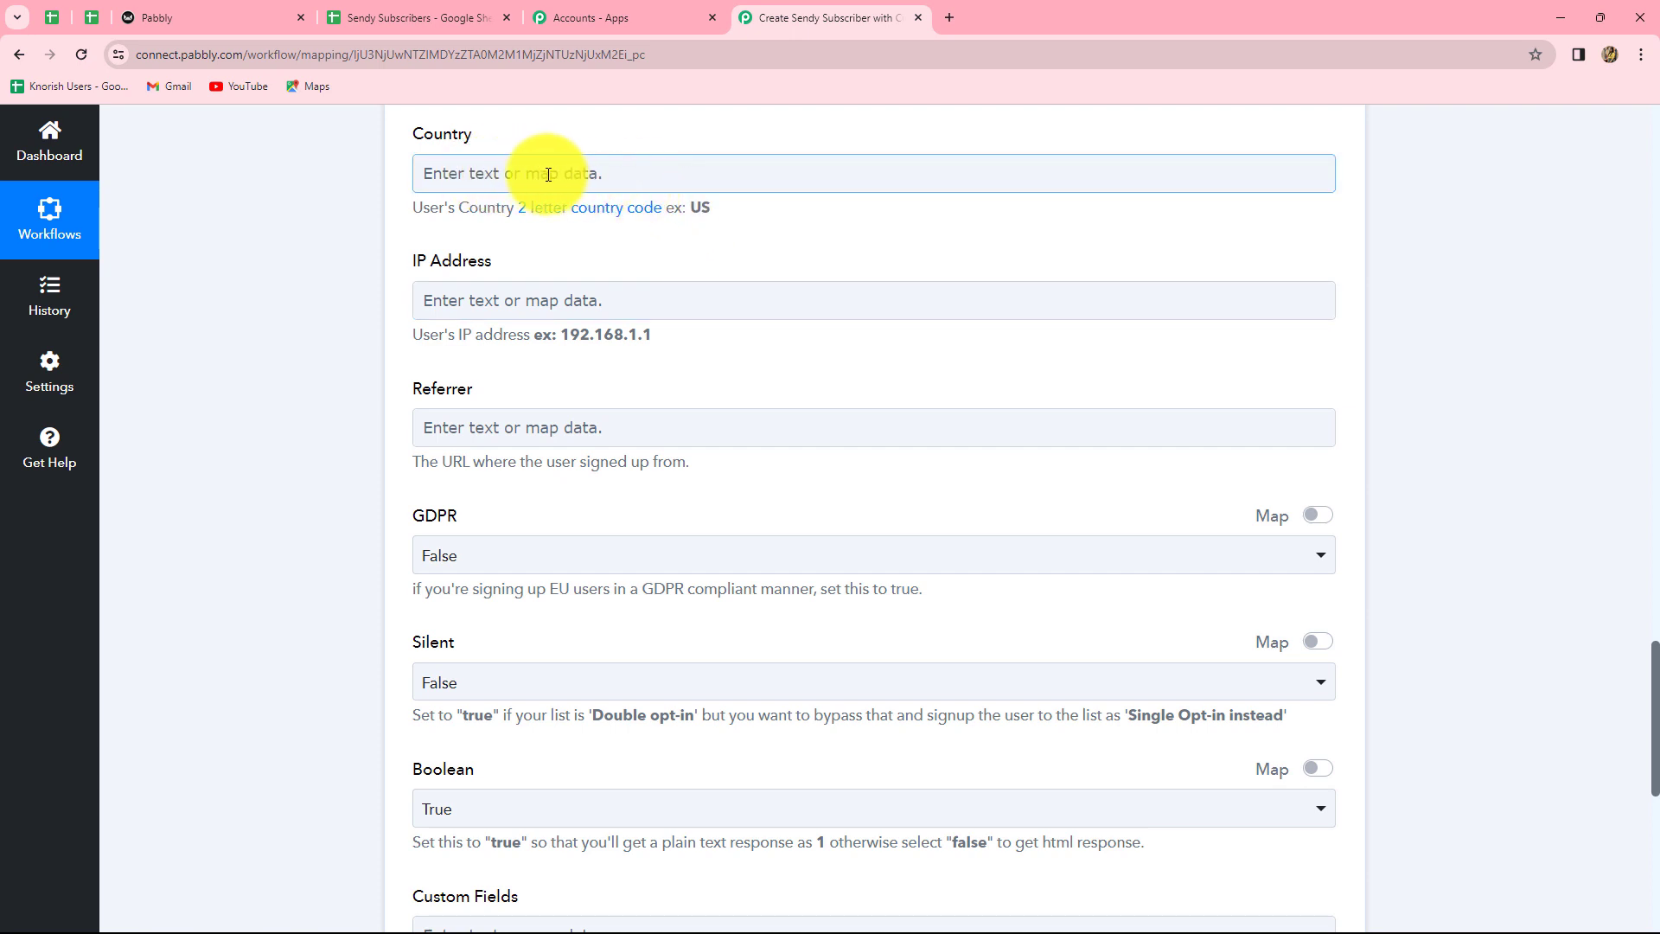
{"action": "left_click", "coordinate": [460, 173]}
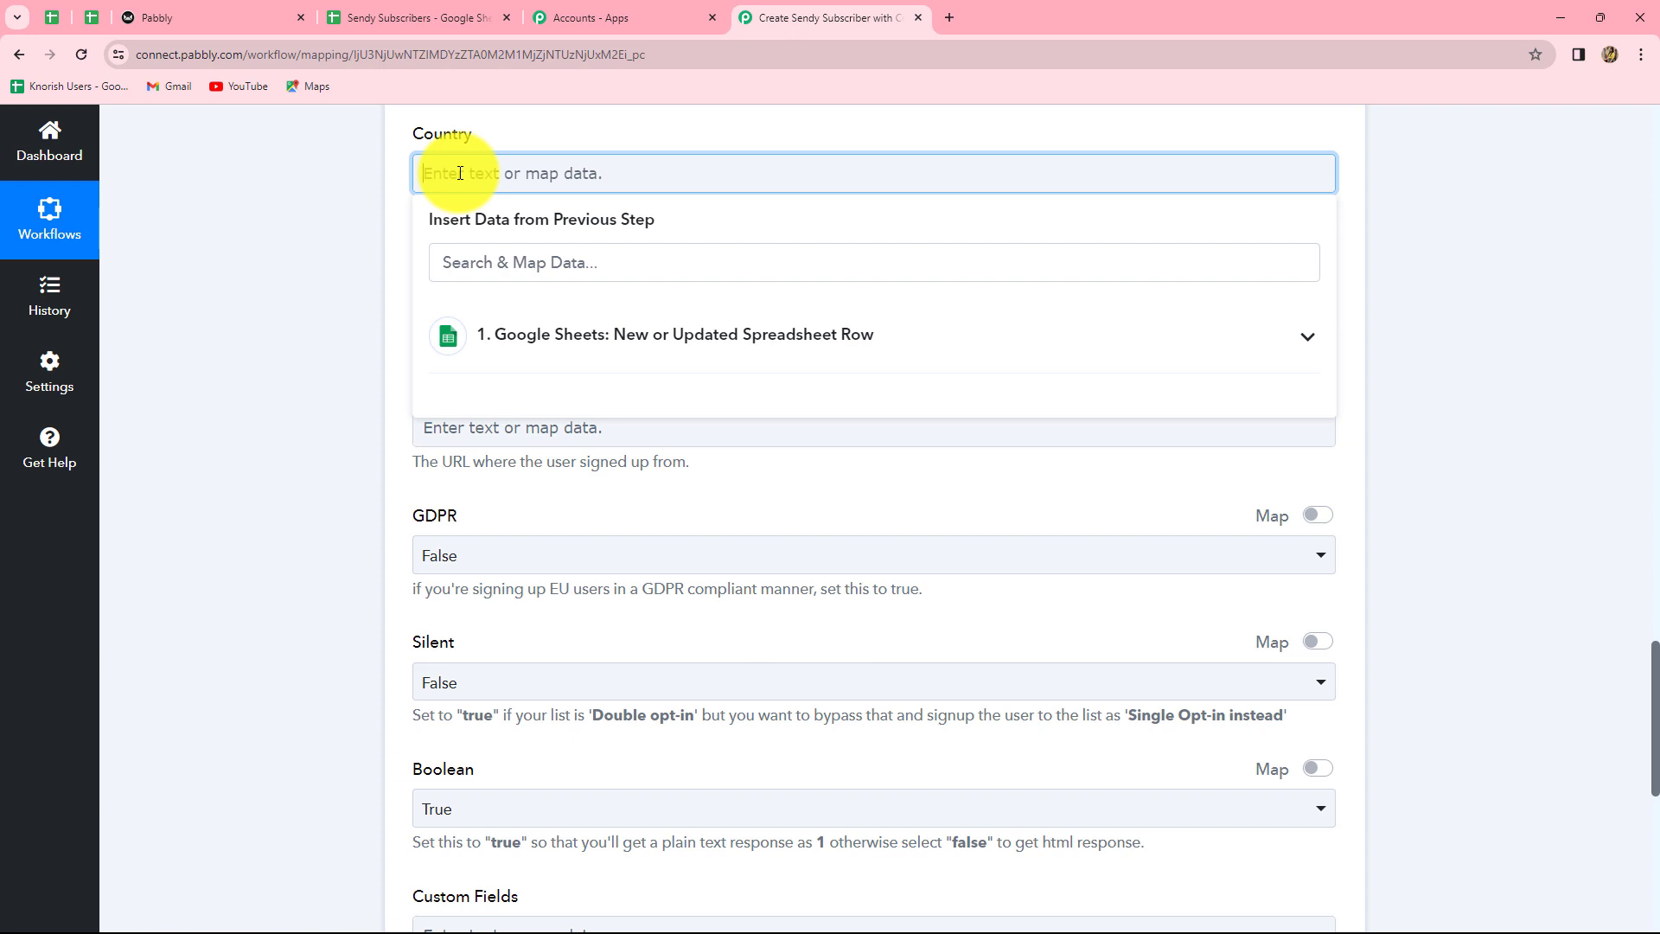
{"action": "type", "text": "IN"}
{"action": "left_click", "coordinate": [588, 132]}
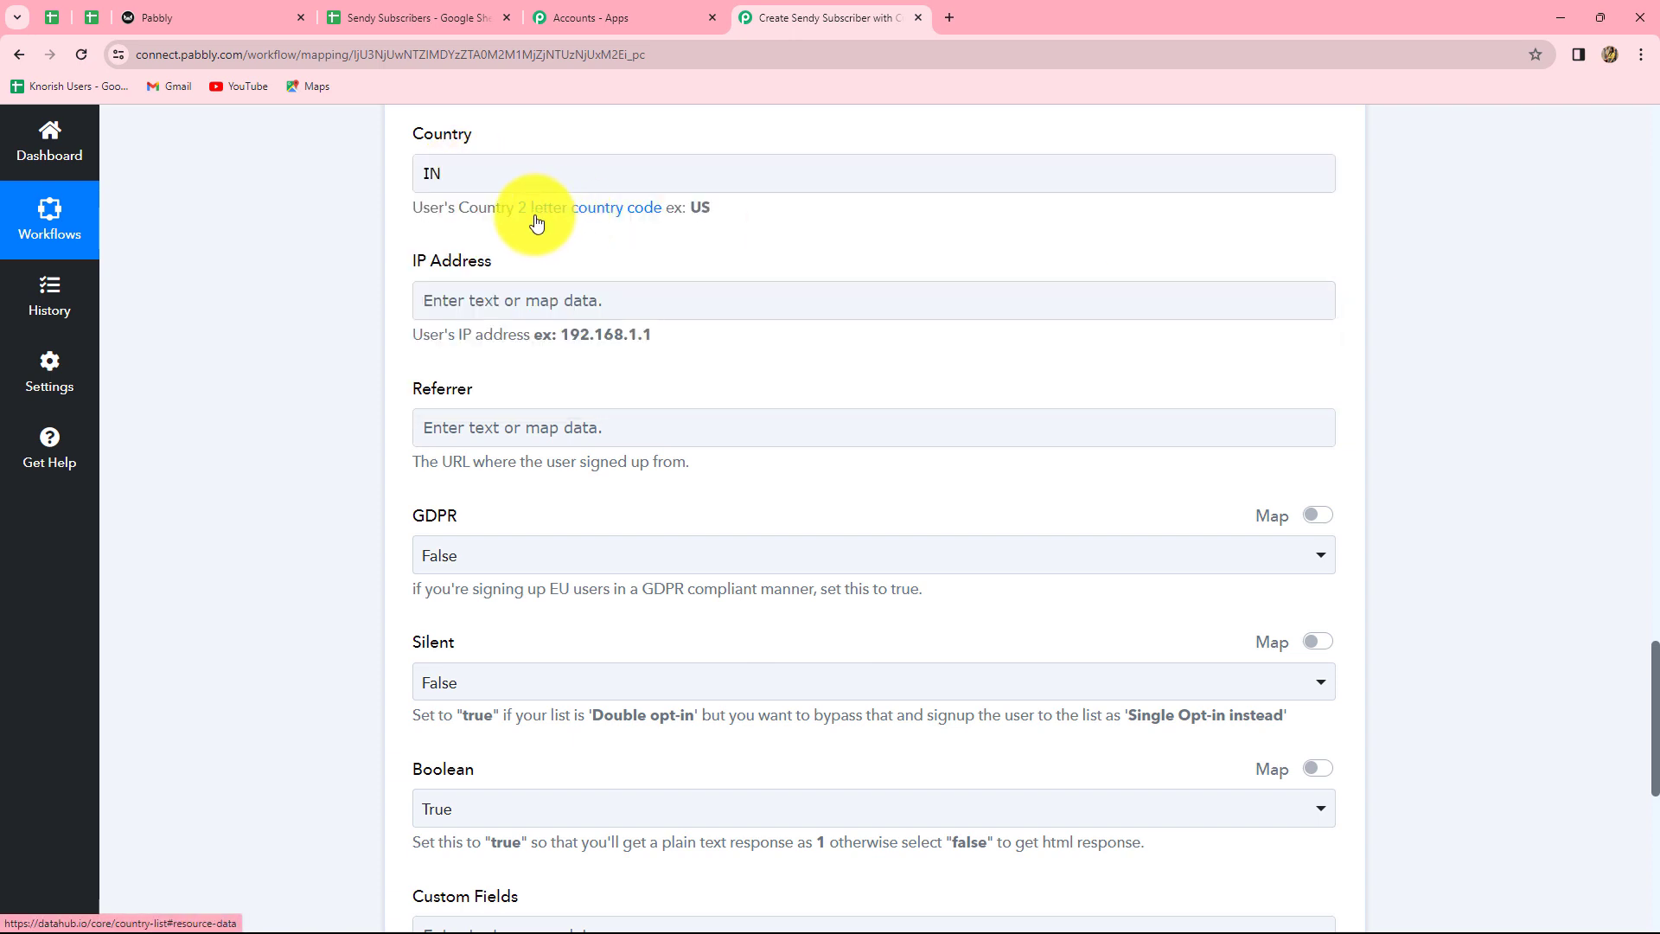
Check the Custom Fields key:value format hint, then go to Sendy's subscriber lists
{"action": "scroll", "coordinate": [767, 329], "scroll_direction": "down", "scroll_amount": 2}
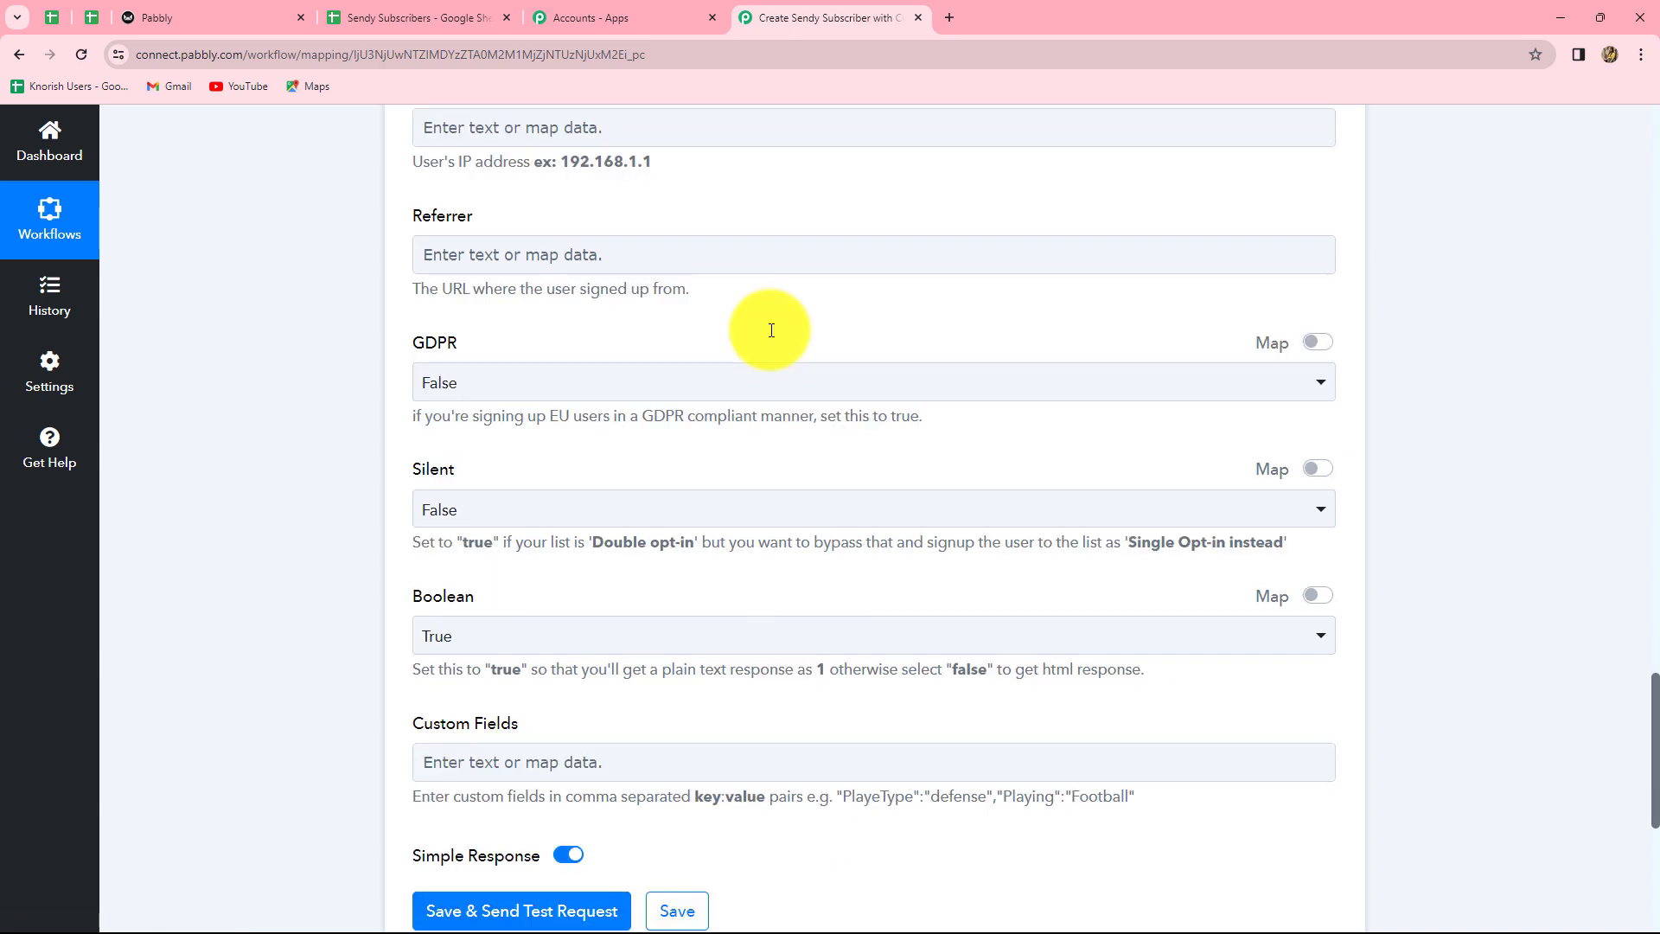
{"action": "scroll", "coordinate": [771, 330], "scroll_direction": "up", "scroll_amount": 2}
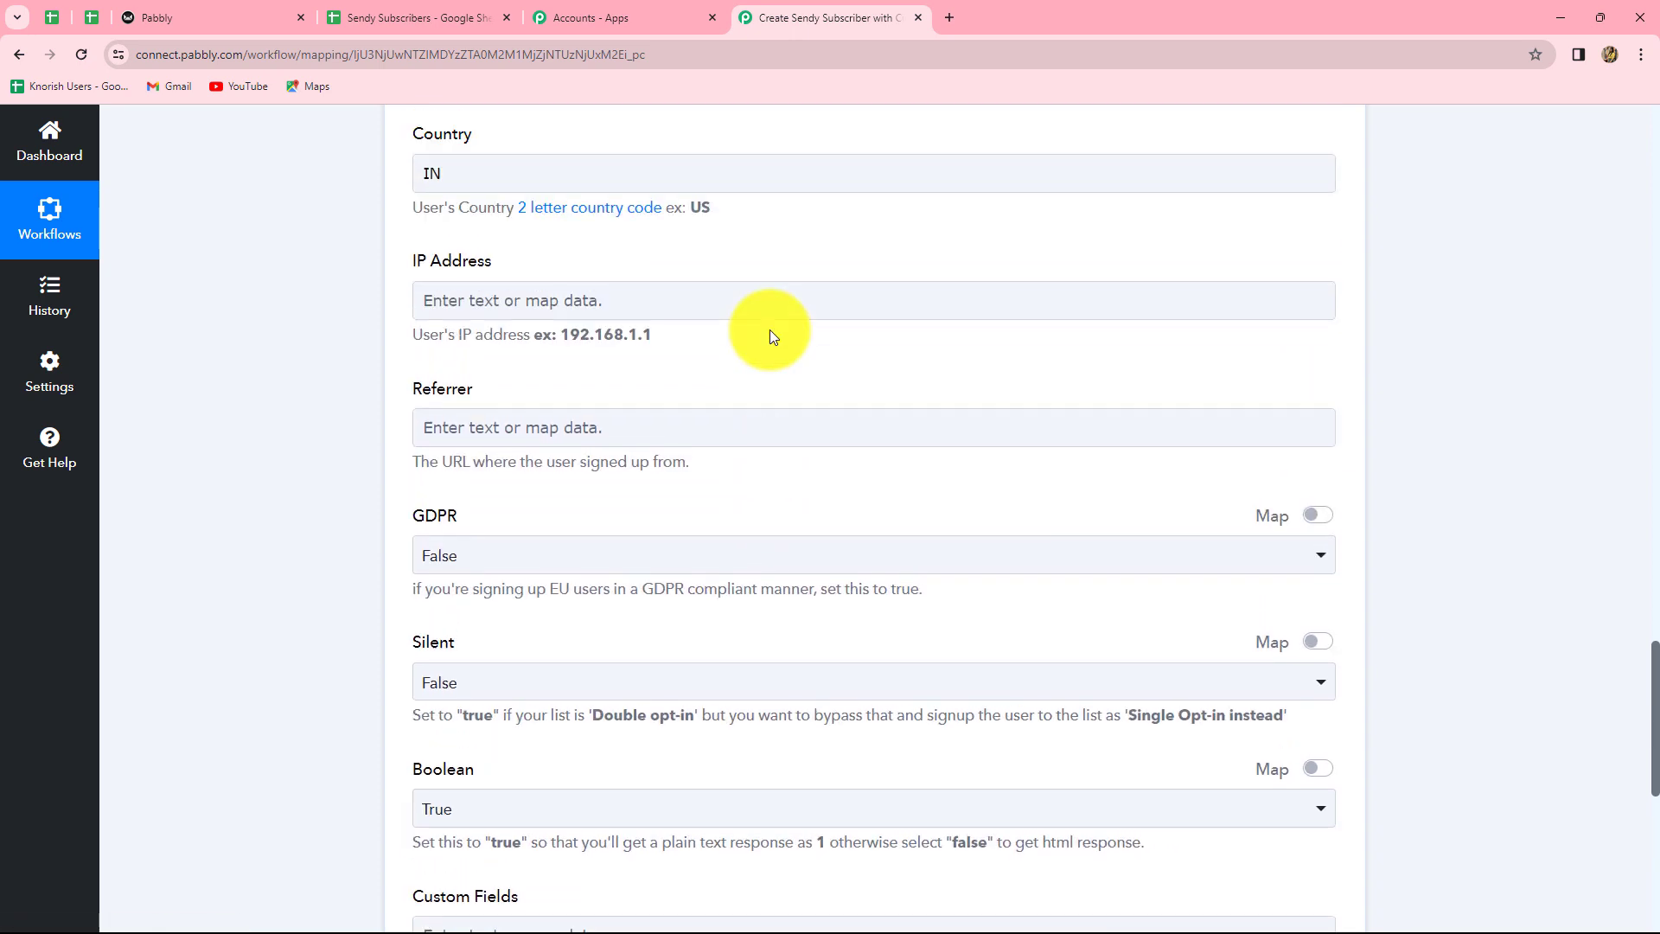
{"action": "scroll", "coordinate": [772, 336], "scroll_direction": "down", "scroll_amount": 3}
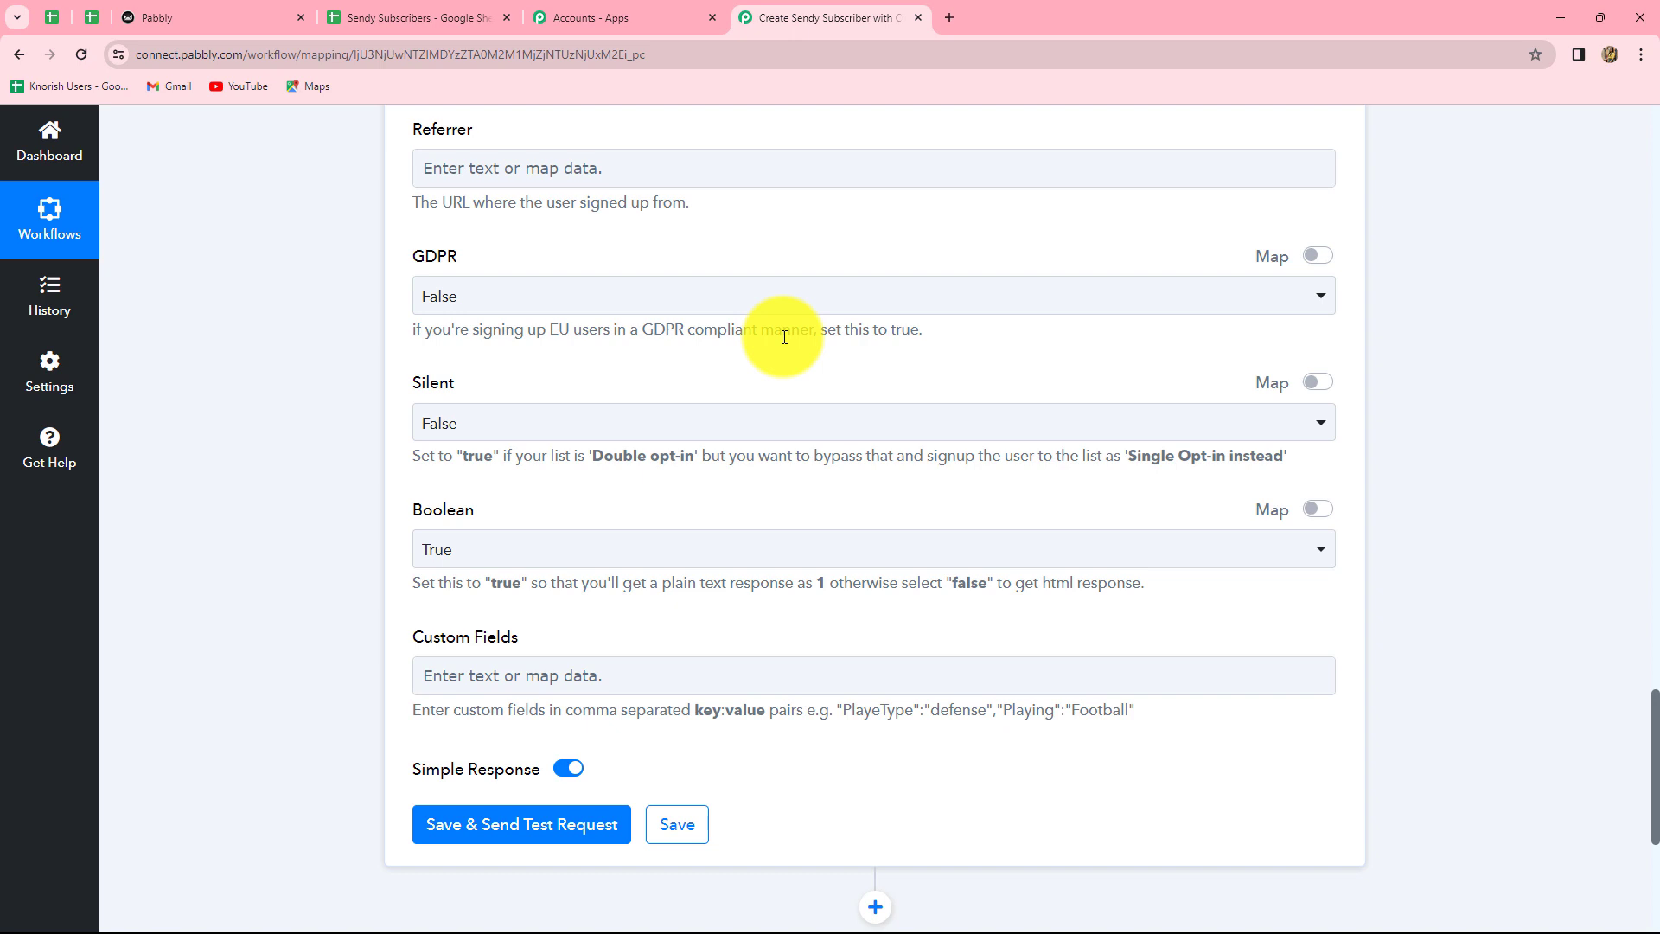
{"action": "scroll", "coordinate": [784, 337], "scroll_direction": "down", "scroll_amount": 5}
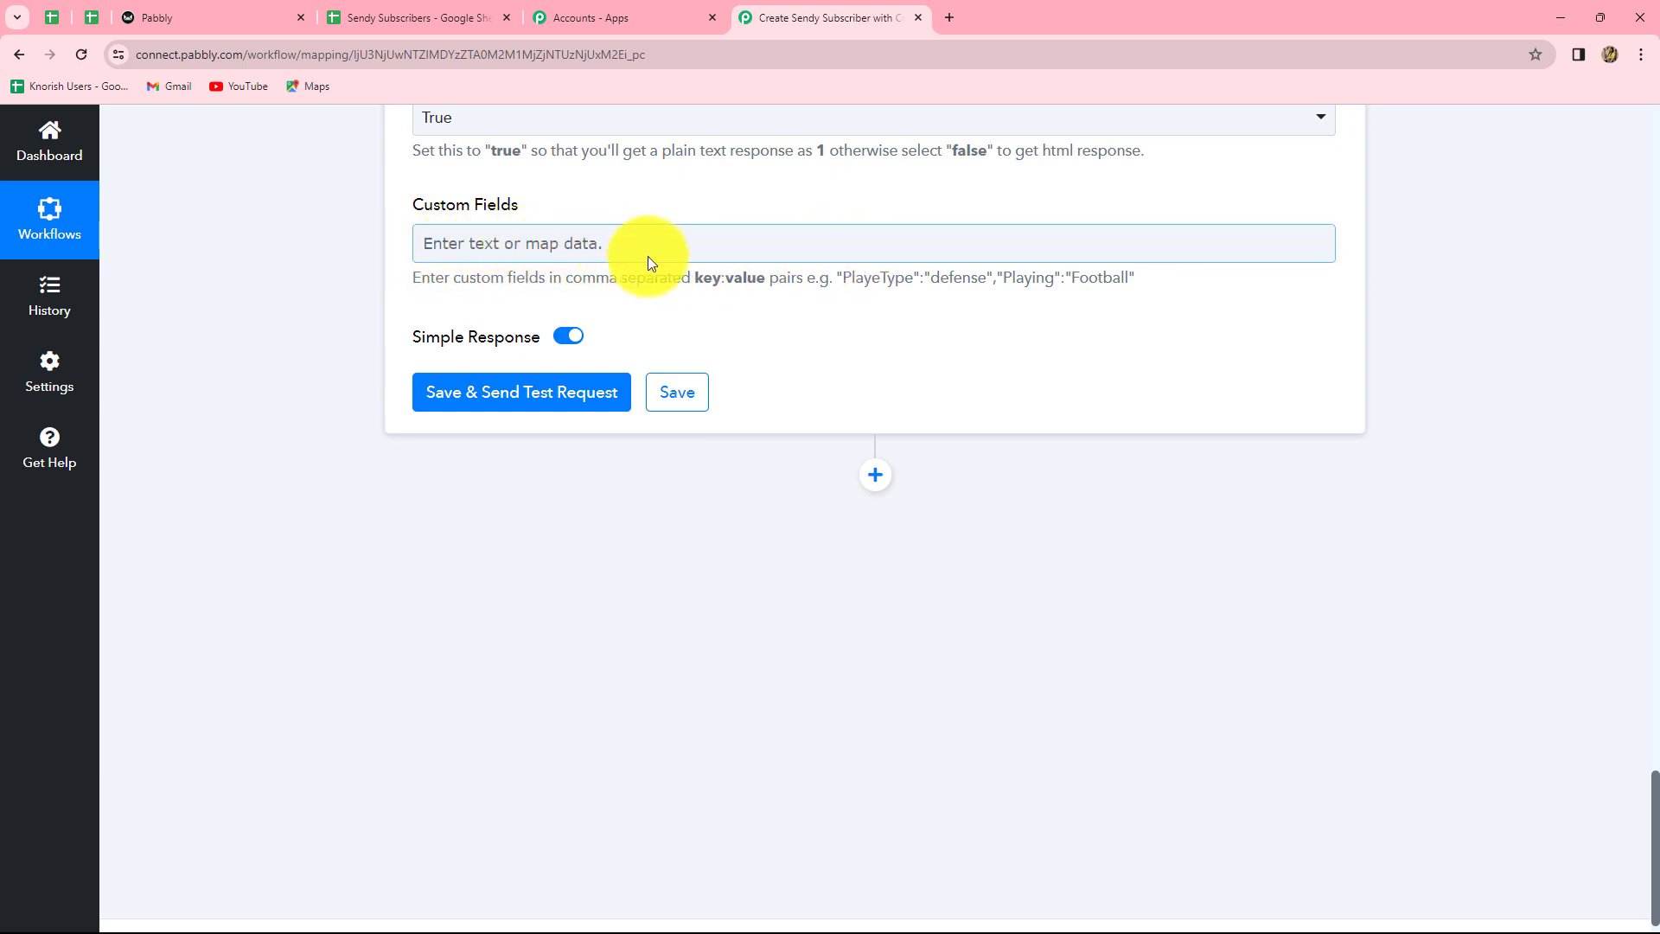
{"action": "left_click_drag", "start_coordinate": [692, 275], "coordinate": [764, 303]}
{"action": "left_click", "coordinate": [765, 317]}
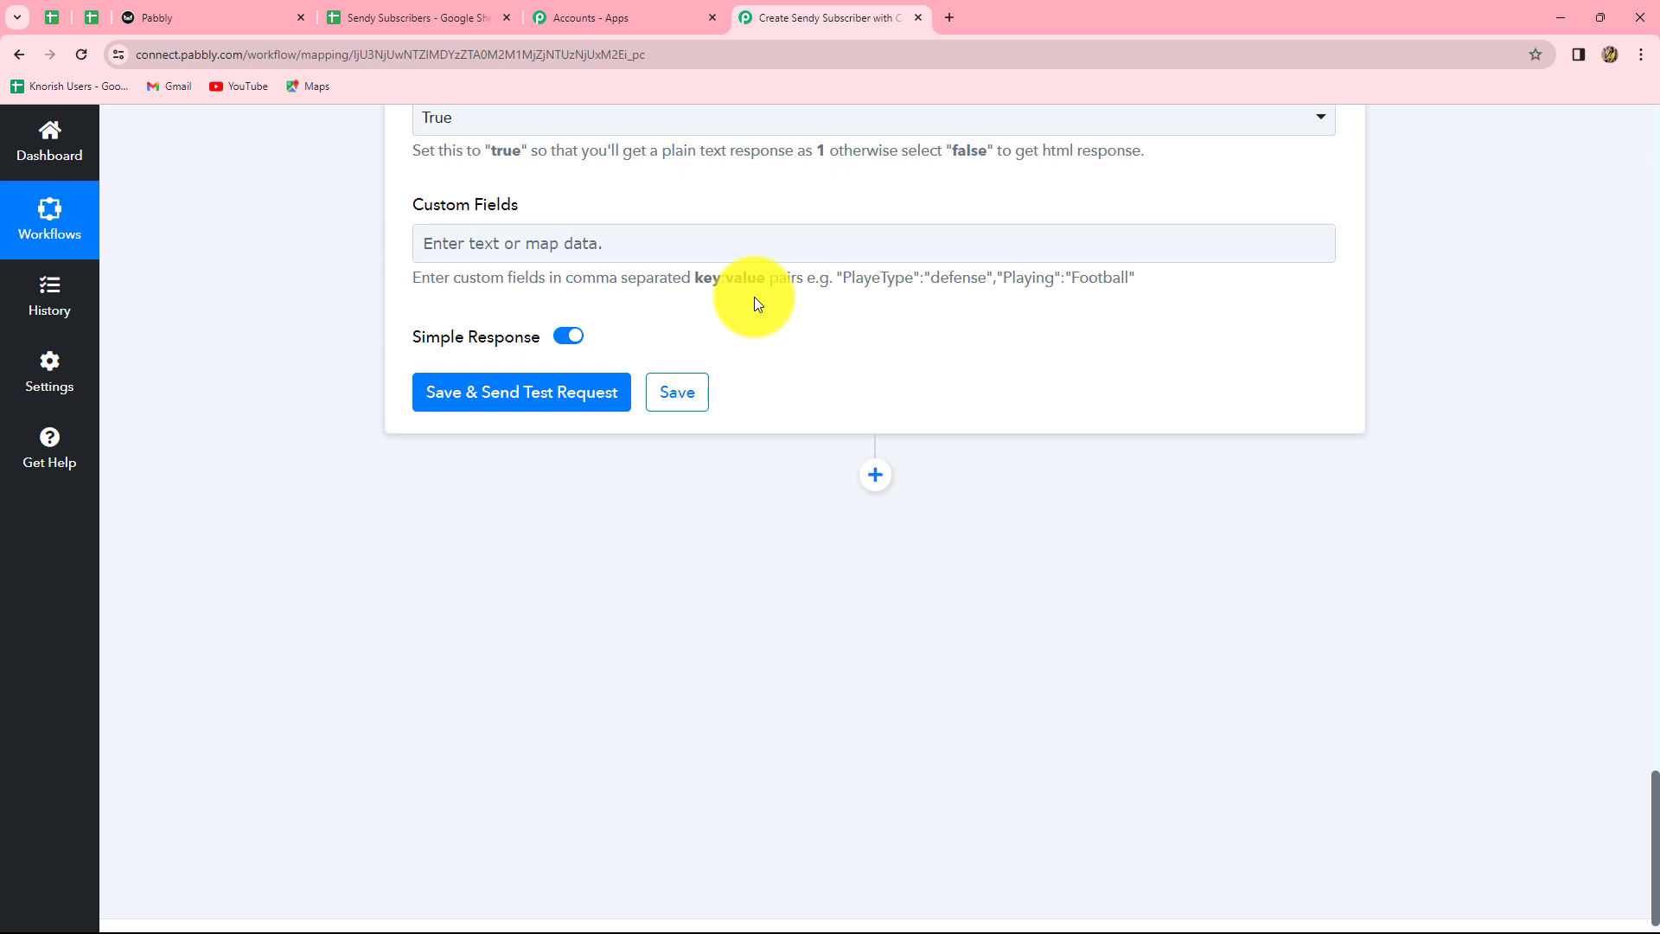
{"action": "left_click", "coordinate": [510, 246]}
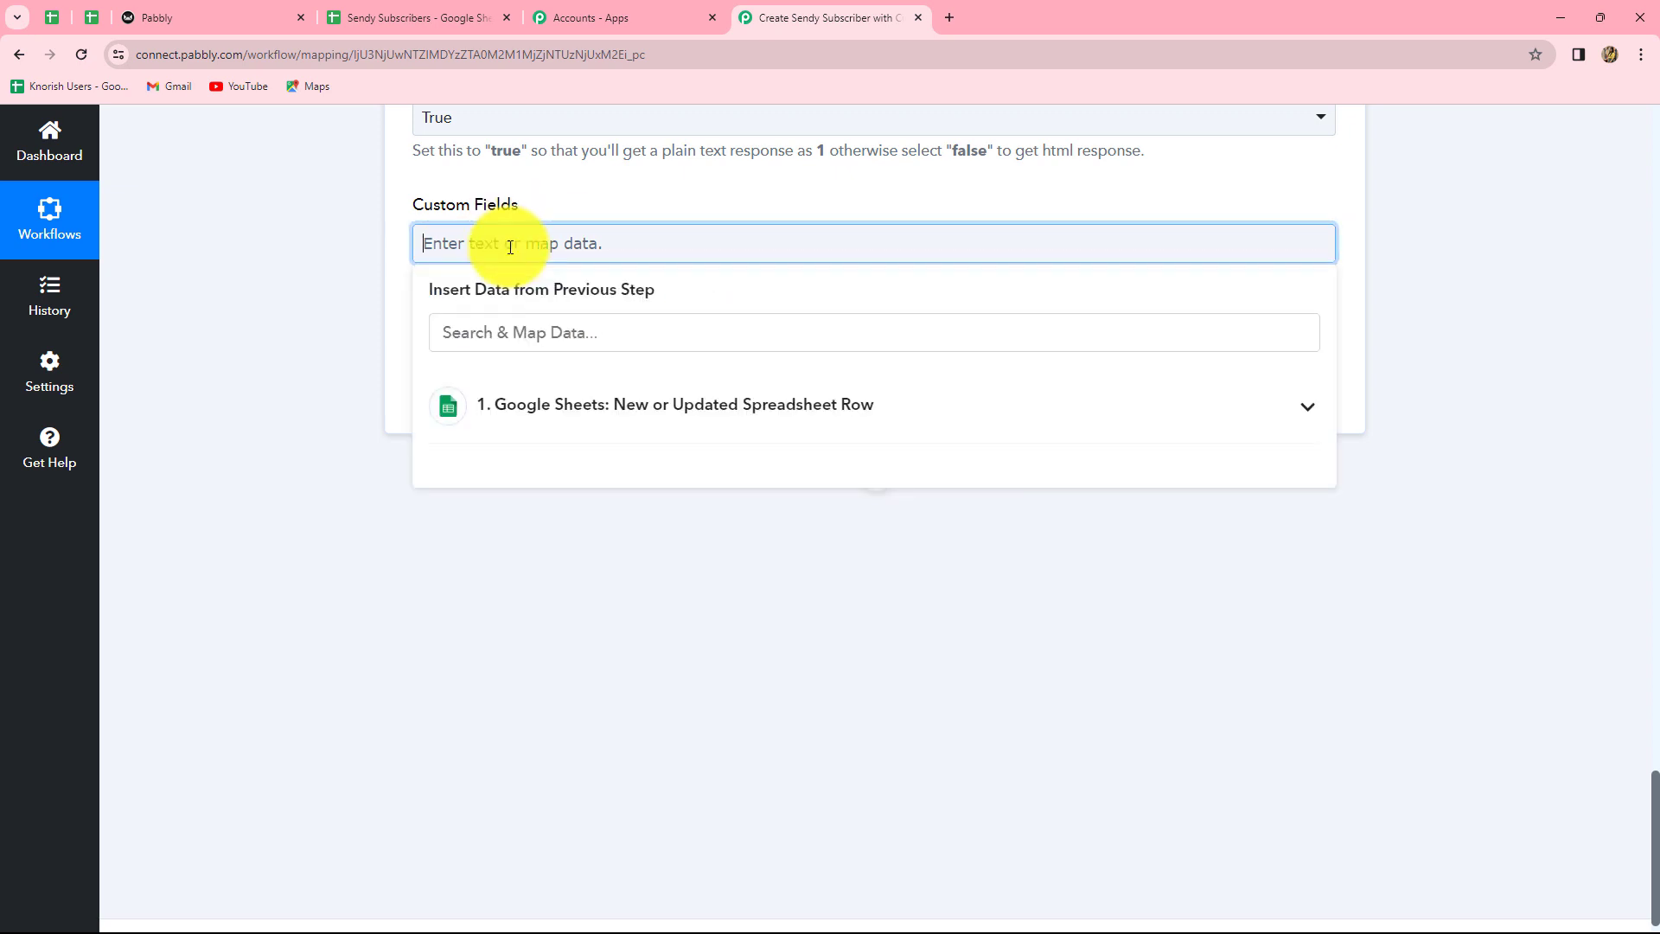
{"action": "left_click", "coordinate": [169, 15]}
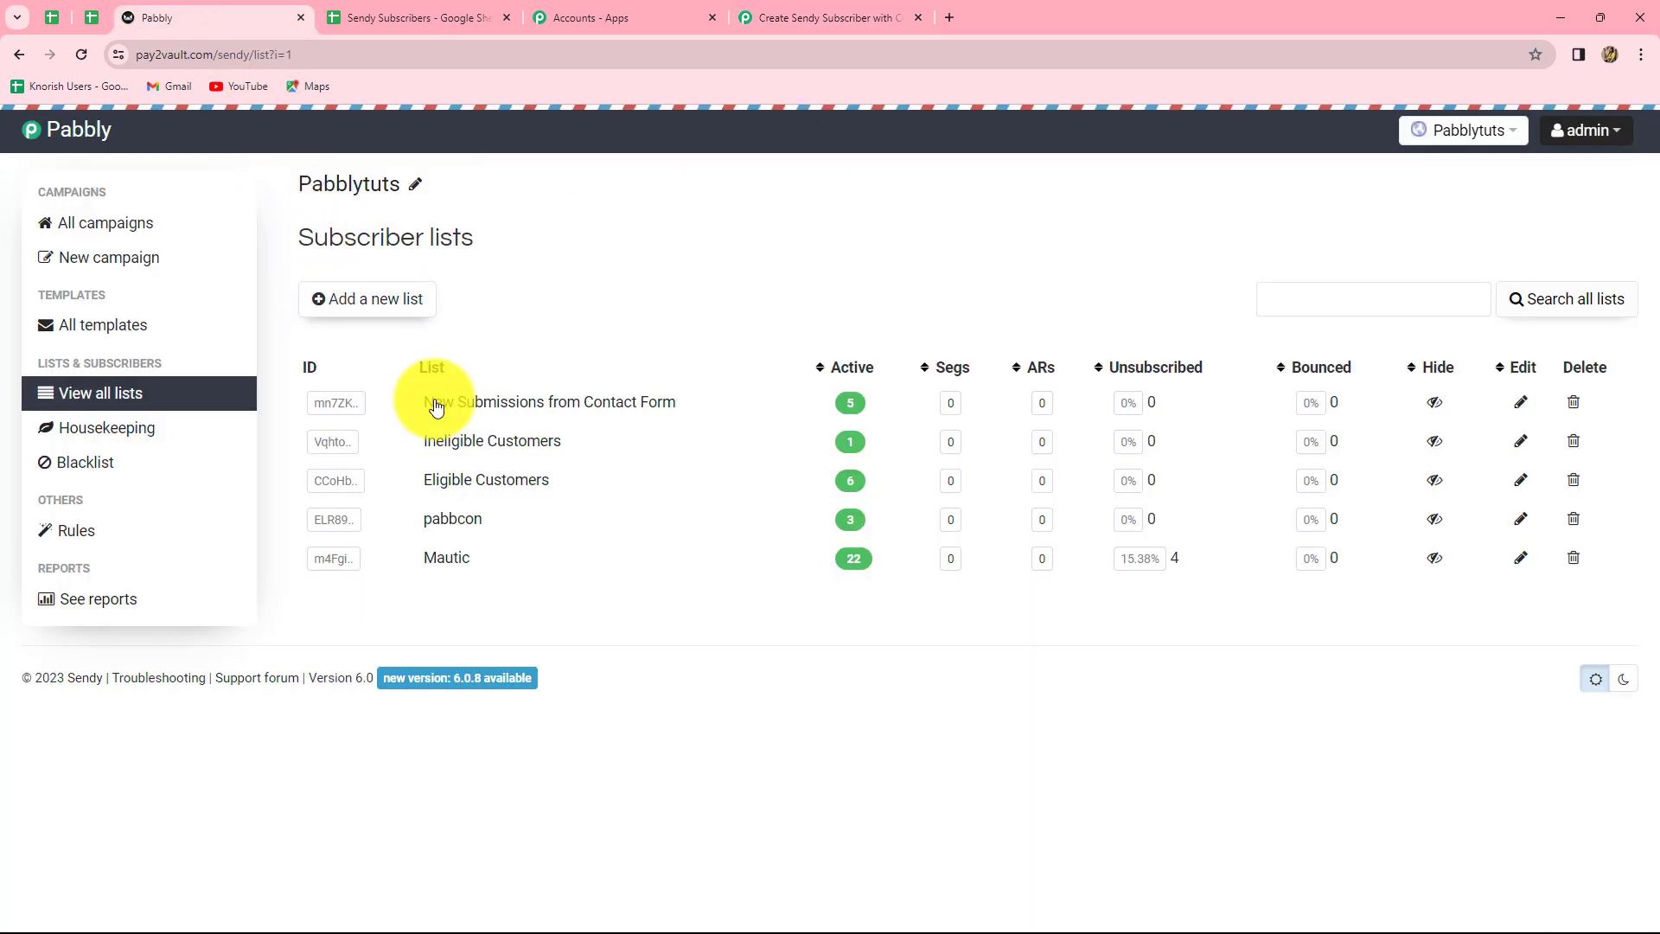
Find the [Mobile,fallback=] tag in the contact-form list's custom fields
{"action": "left_click", "coordinate": [467, 403]}
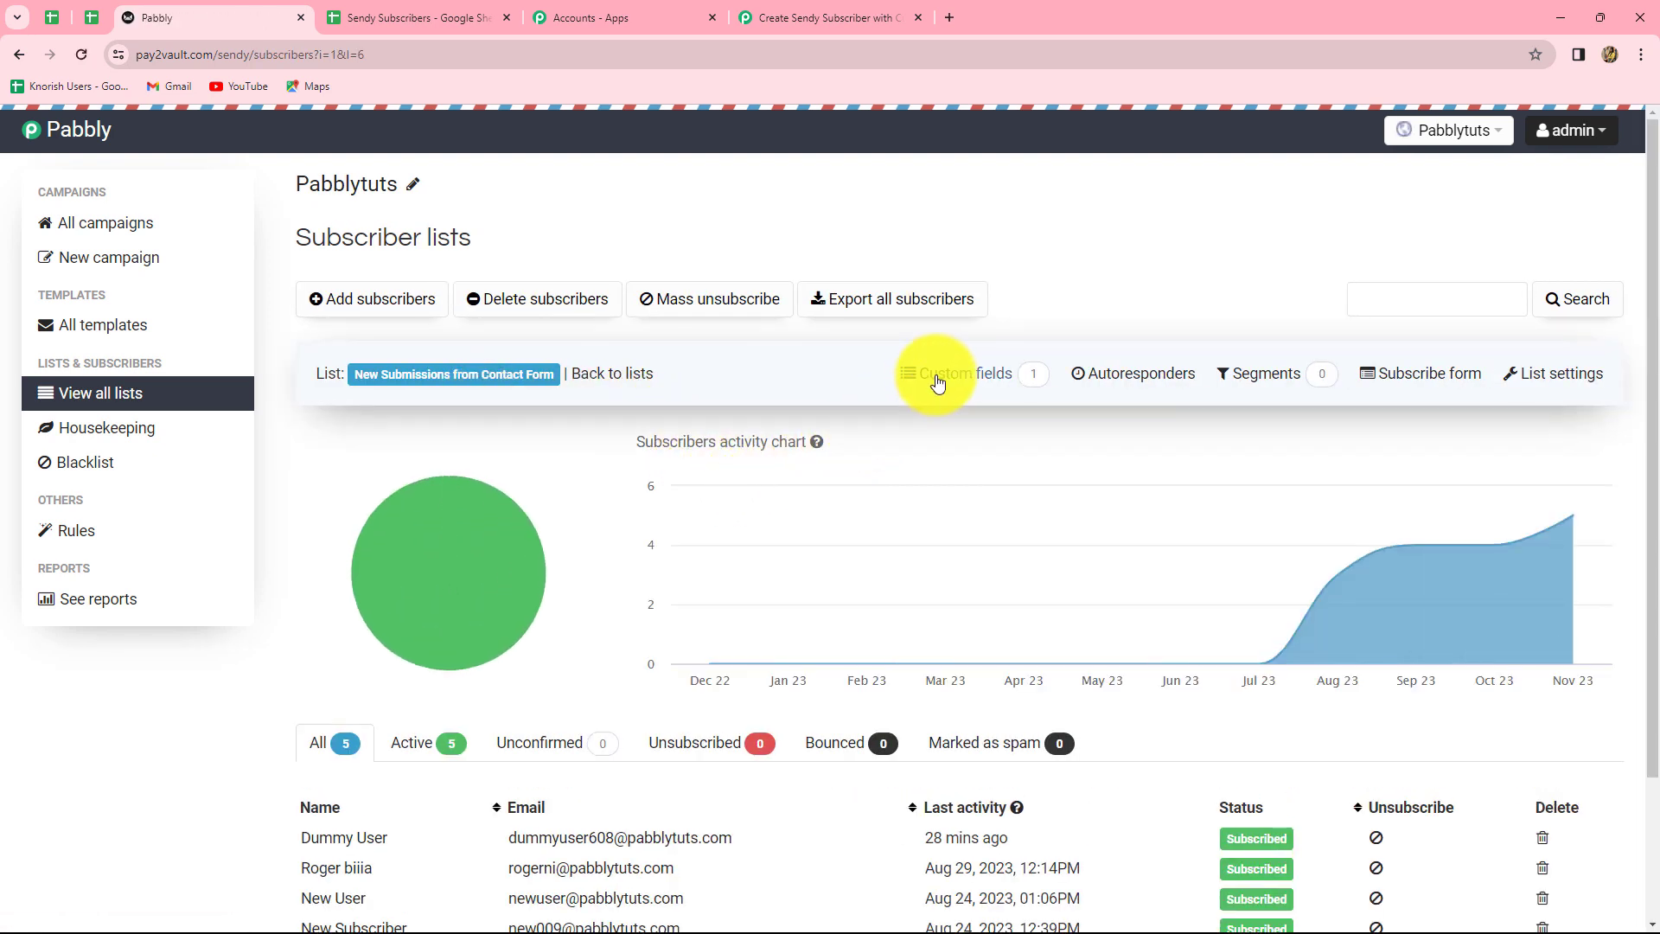
{"action": "left_click", "coordinate": [937, 383]}
{"action": "scroll", "coordinate": [849, 536], "scroll_direction": "down", "scroll_amount": 1}
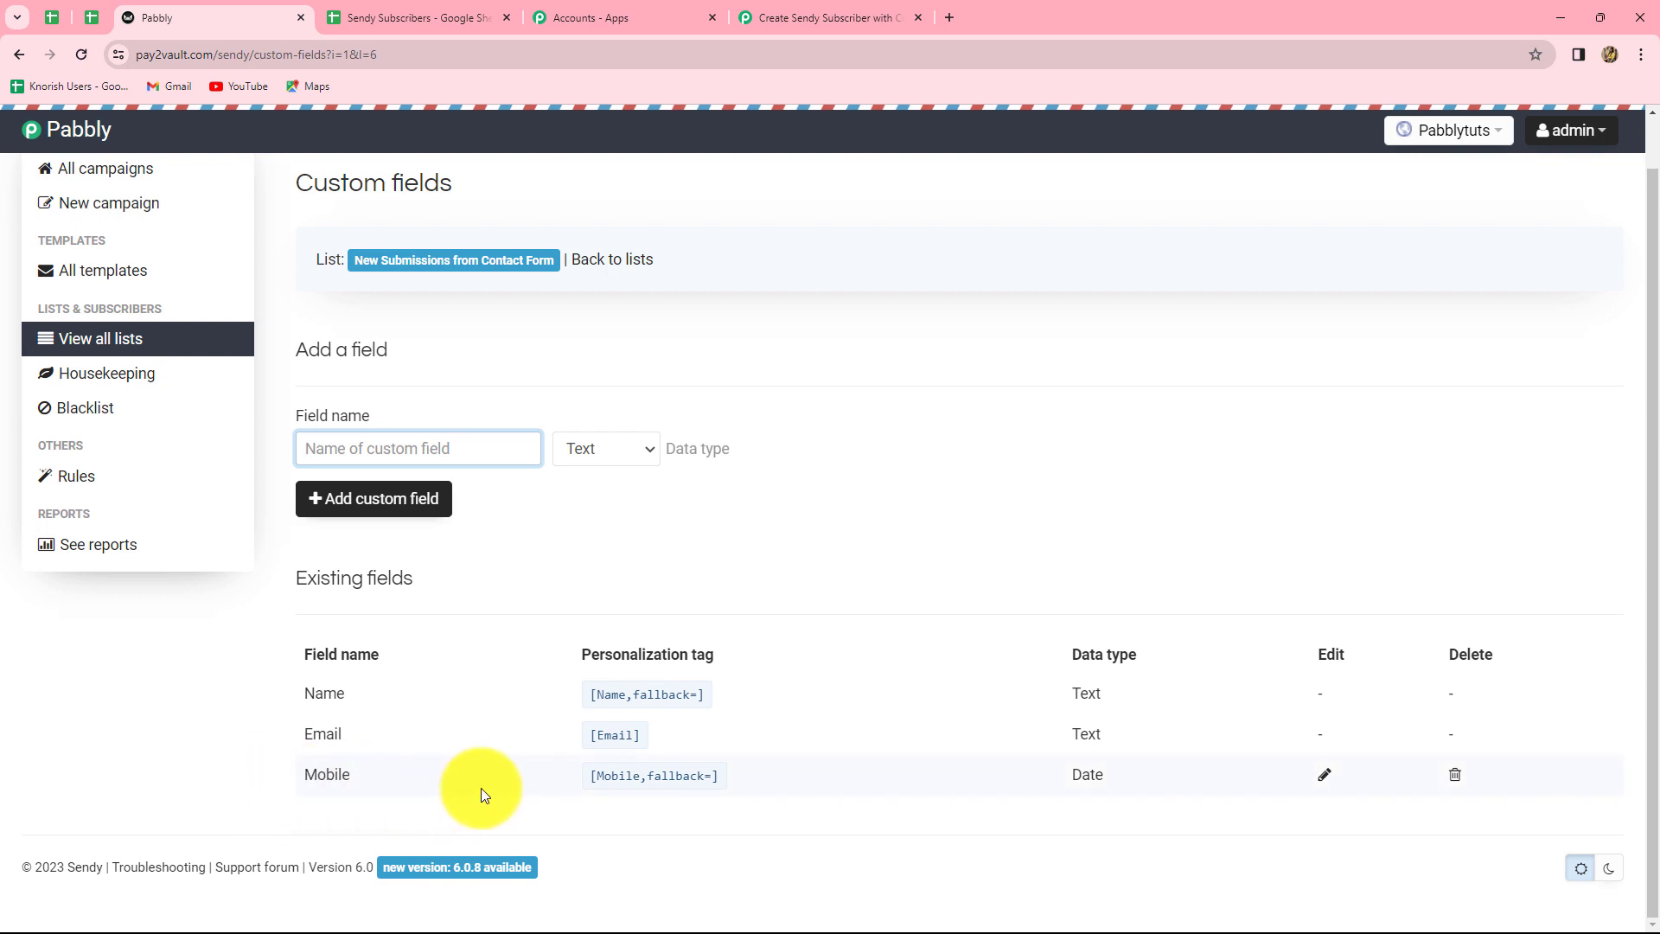
{"action": "left_click_drag", "start_coordinate": [481, 787], "coordinate": [843, 785]}
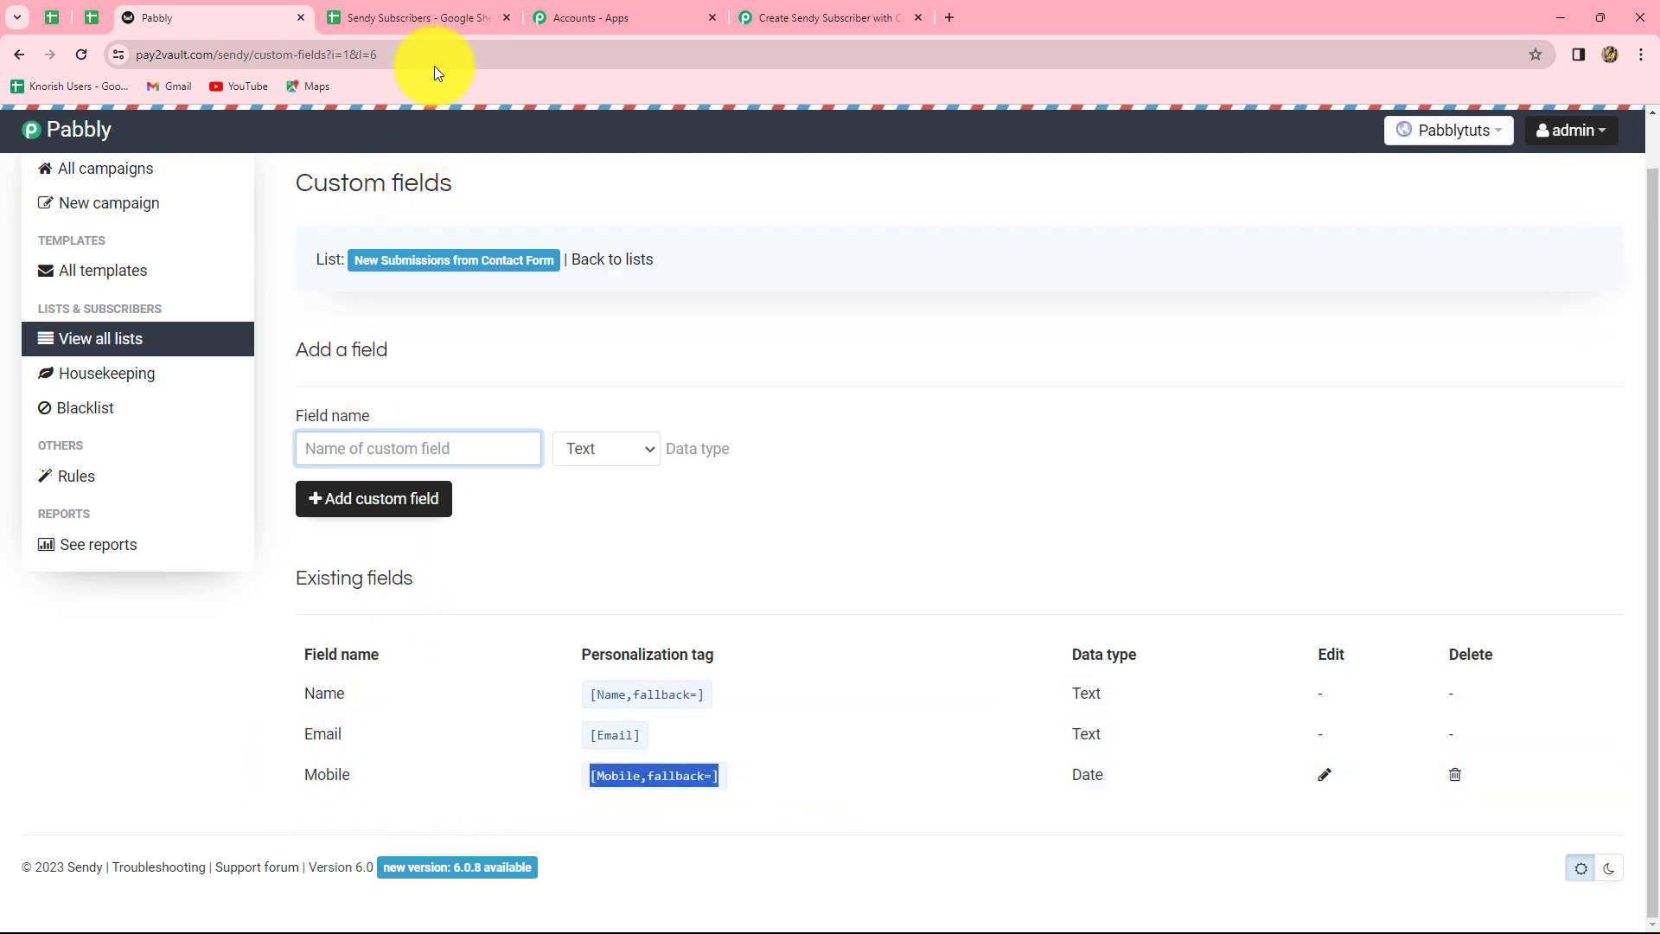
{"action": "left_click", "coordinate": [778, 10]}
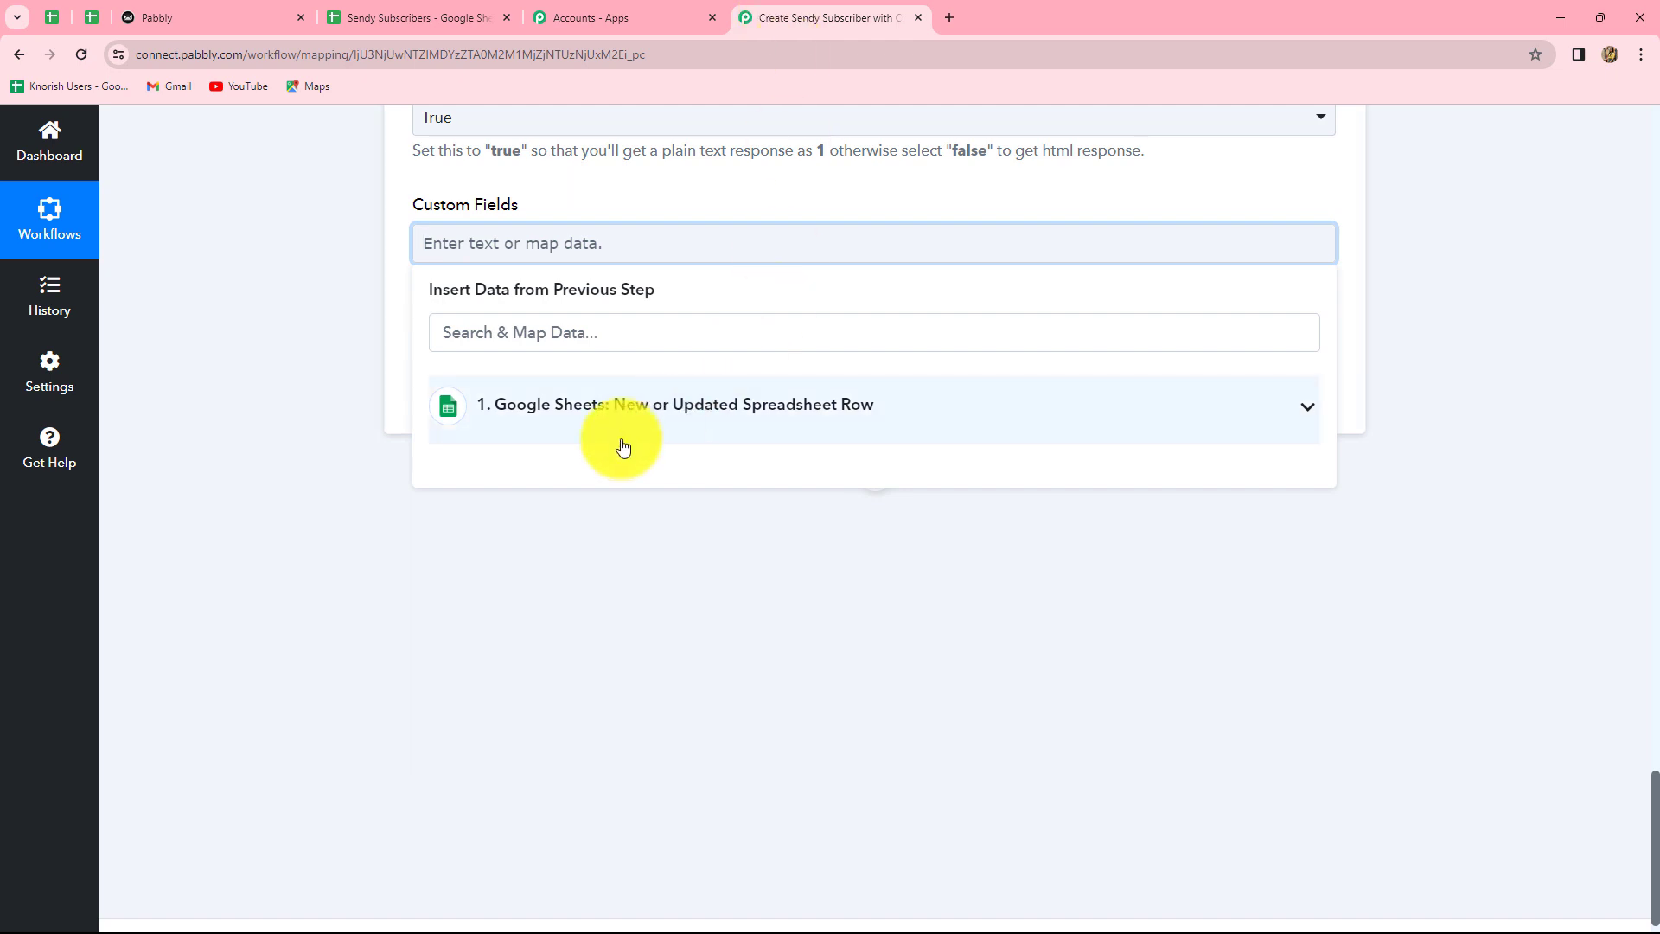
Paste the example key:value pair into Custom Fields and rename its key to "Mobile"
{"action": "left_click", "coordinate": [804, 204]}
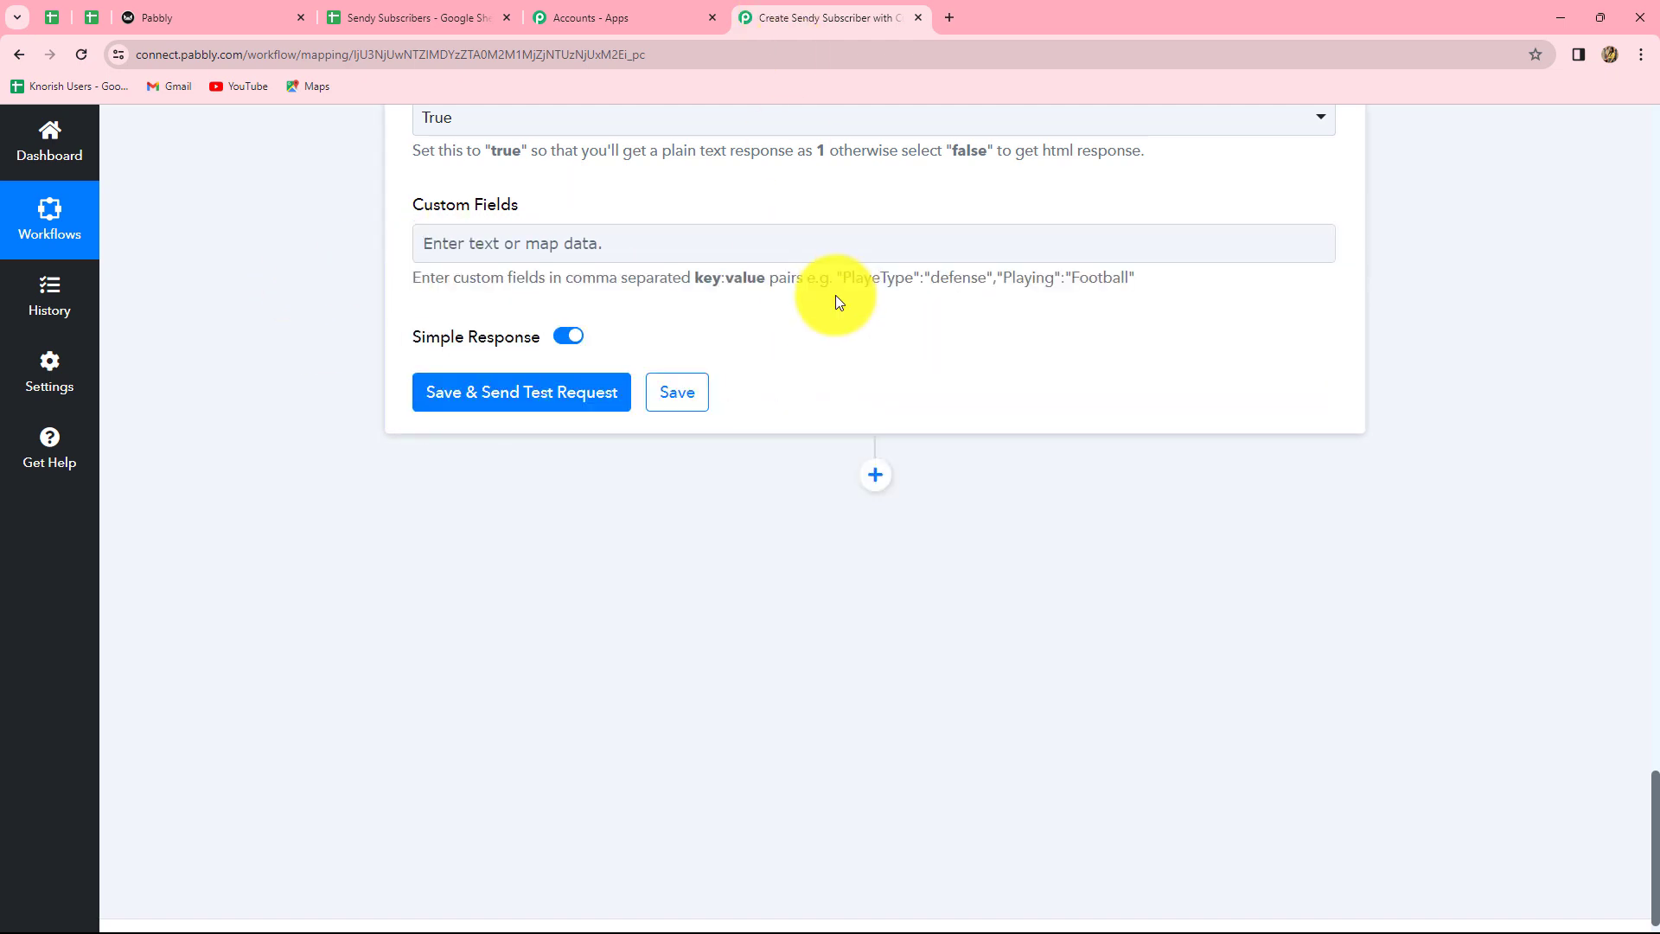
{"action": "left_click_drag", "start_coordinate": [836, 277], "coordinate": [994, 278]}
{"action": "key", "text": "ctrl+c"}
{"action": "left_click", "coordinate": [671, 237]}
{"action": "key", "text": "ctrl+v"}
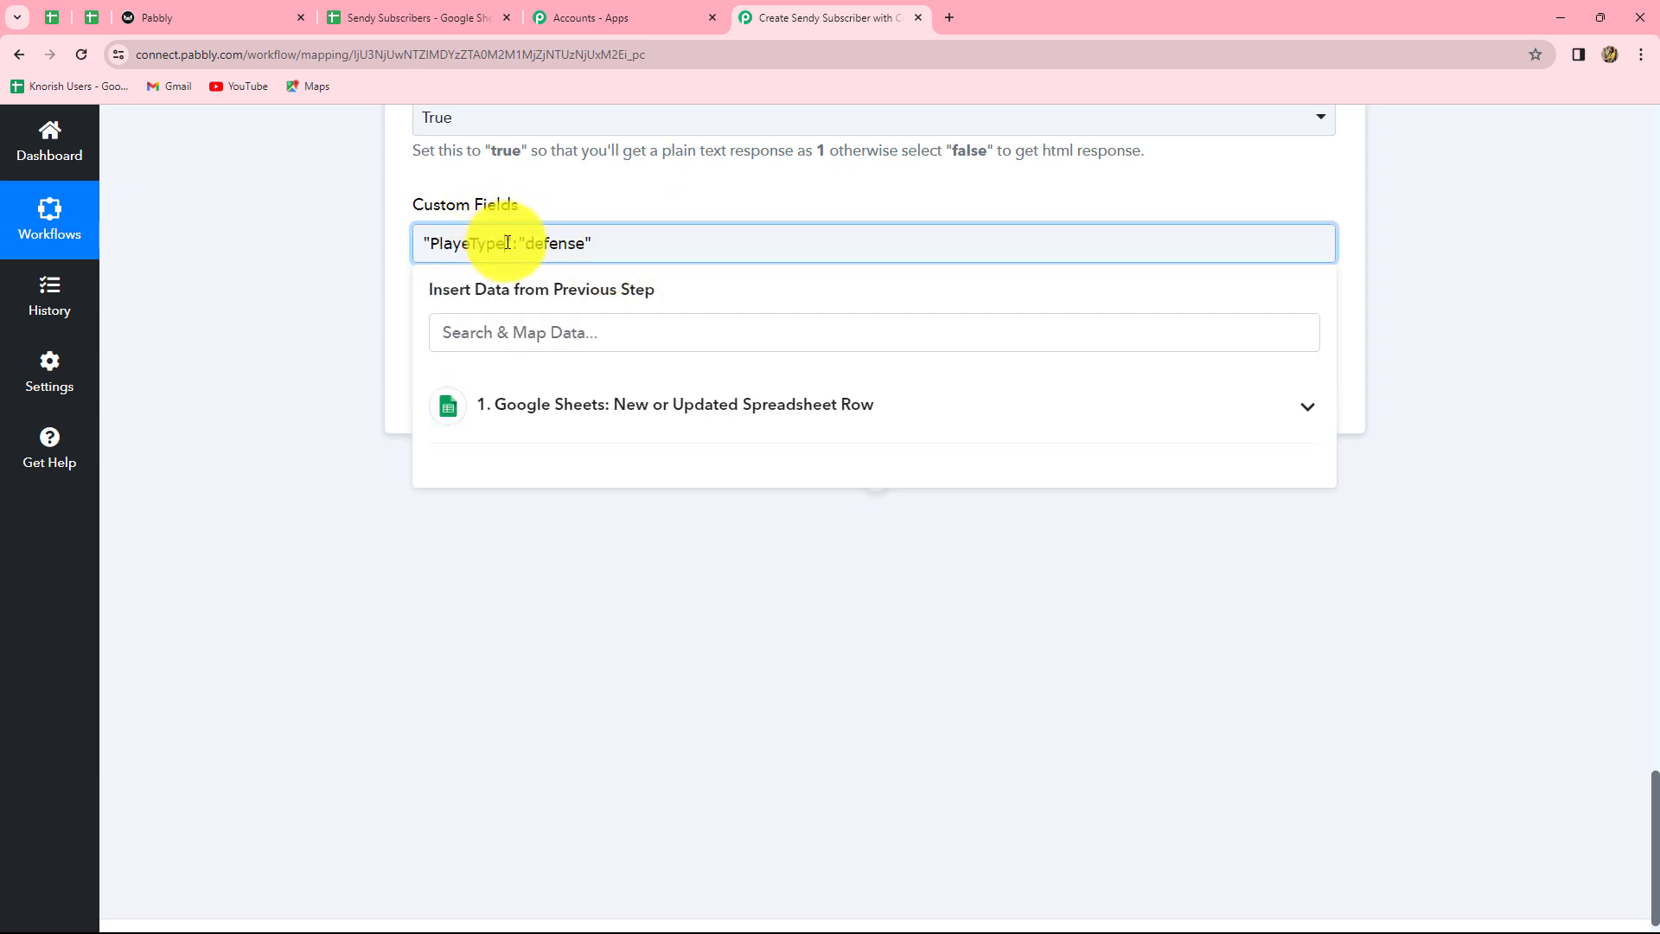
{"action": "key", "text": "BackSpace"}
{"action": "key", "text": "BackSpace"}
{"action": "key", "text": "BackSpace"}
{"action": "key", "text": "BackSpace"}
{"action": "key", "text": "BackSpace"}
{"action": "key", "text": "BackSpace"}
{"action": "key", "text": "BackSpace"}
{"action": "key", "text": "BackSpace"}
{"action": "key", "text": "BackSpace"}
{"action": "type", "text": "Mobile"}
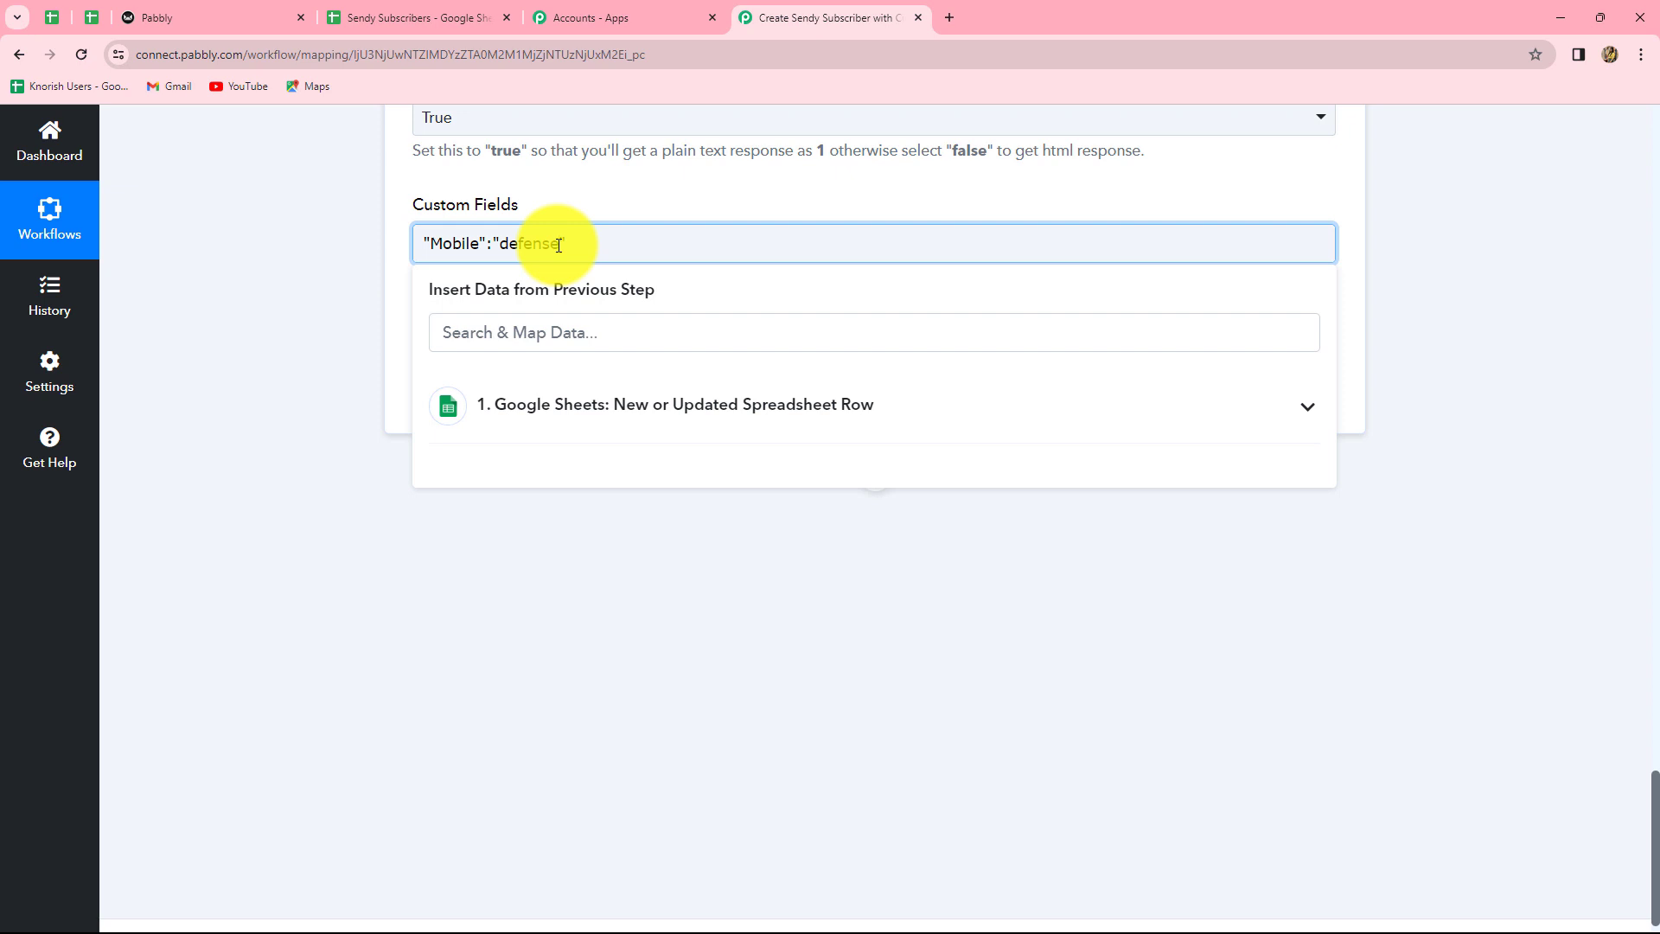
{"action": "key", "text": "BackSpace"}
{"action": "key", "text": "BackSpace"}
{"action": "key", "text": "BackSpace"}
{"action": "key", "text": "BackSpace"}
{"action": "key", "text": "BackSpace"}
{"action": "key", "text": "BackSpace"}
{"action": "key", "text": "BackSpace"}
Insert the sheet's Mobile Number as the "Mobile" custom field value
{"action": "left_click", "coordinate": [628, 409]}
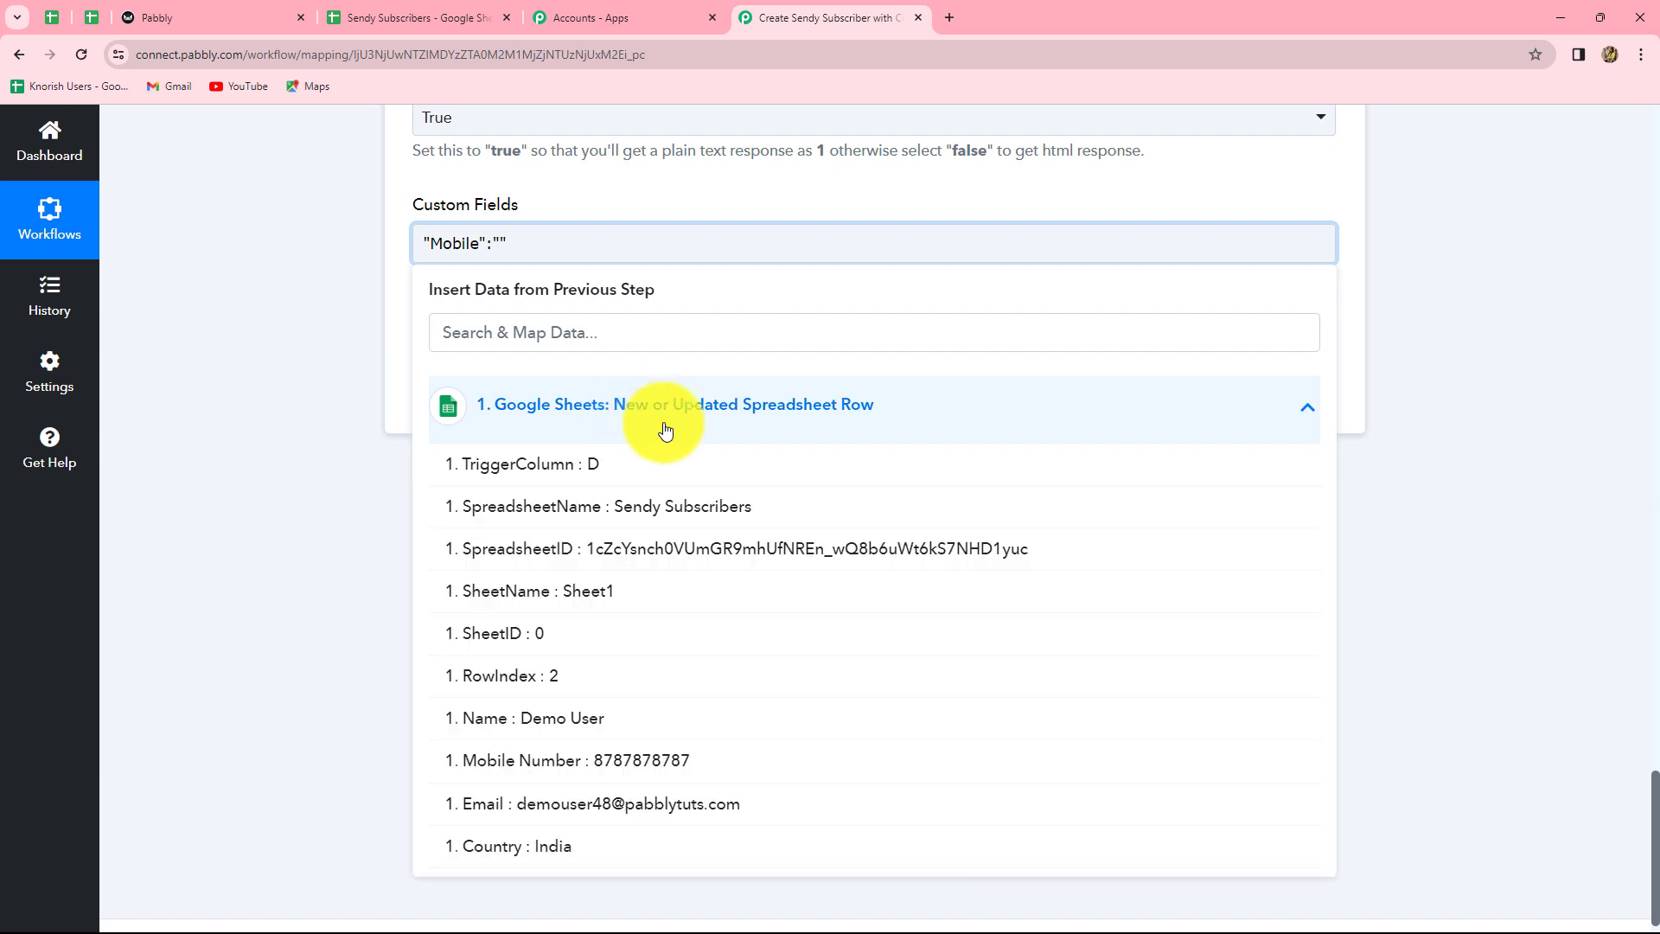
{"action": "left_click", "coordinate": [664, 760]}
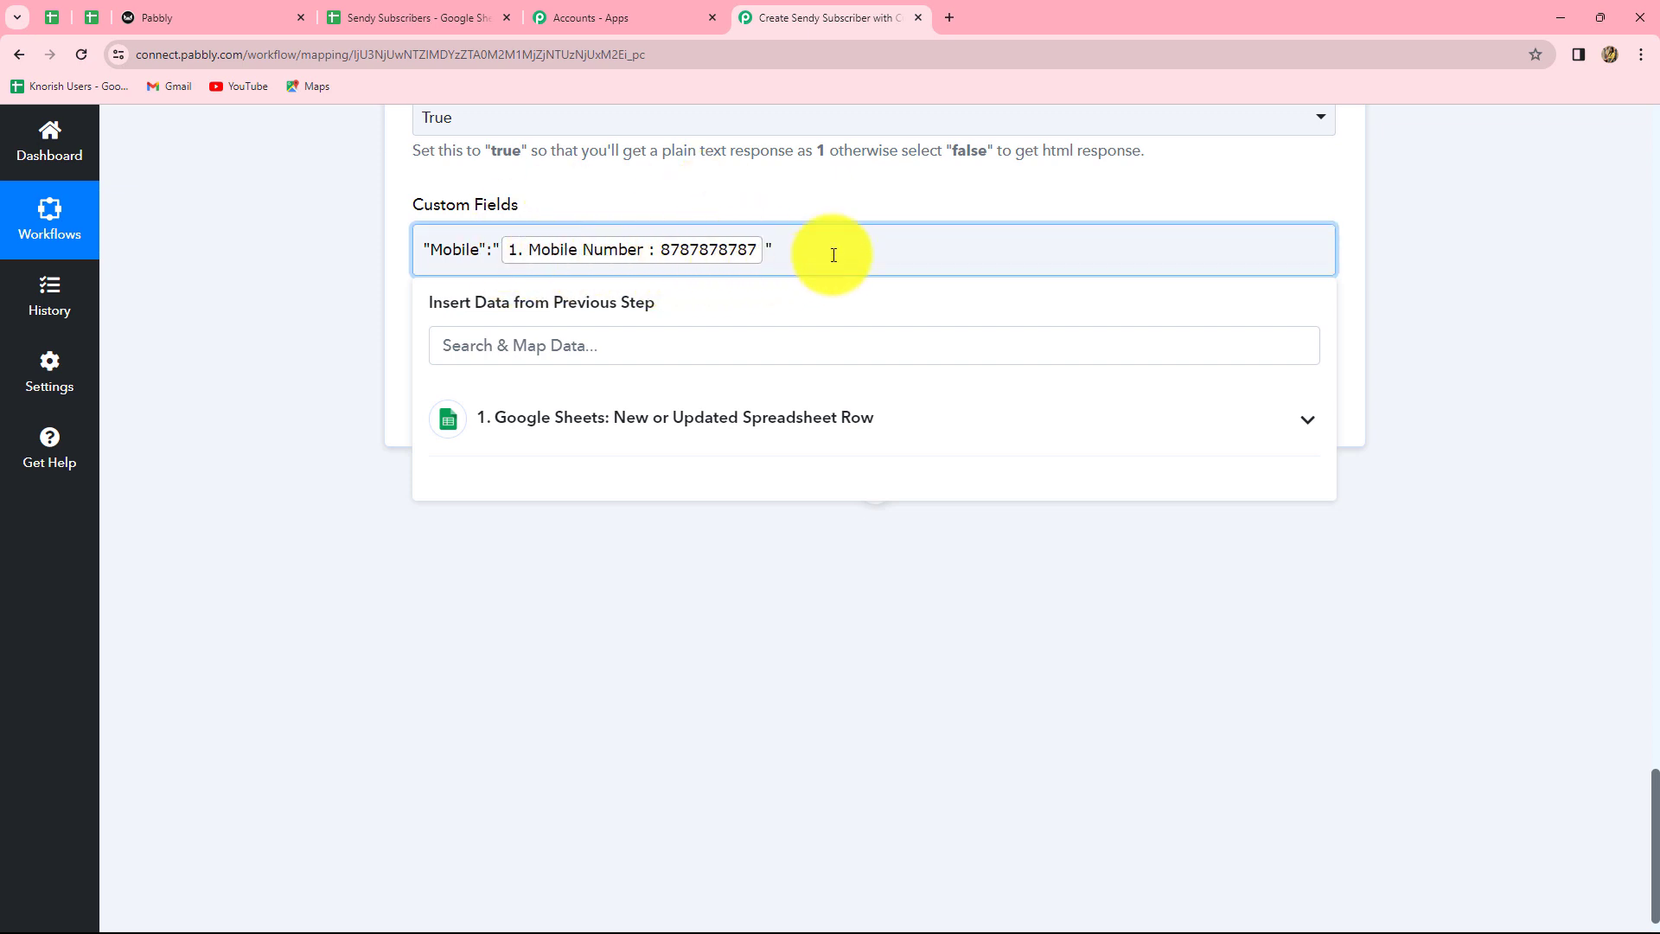
{"action": "left_click", "coordinate": [1439, 261]}
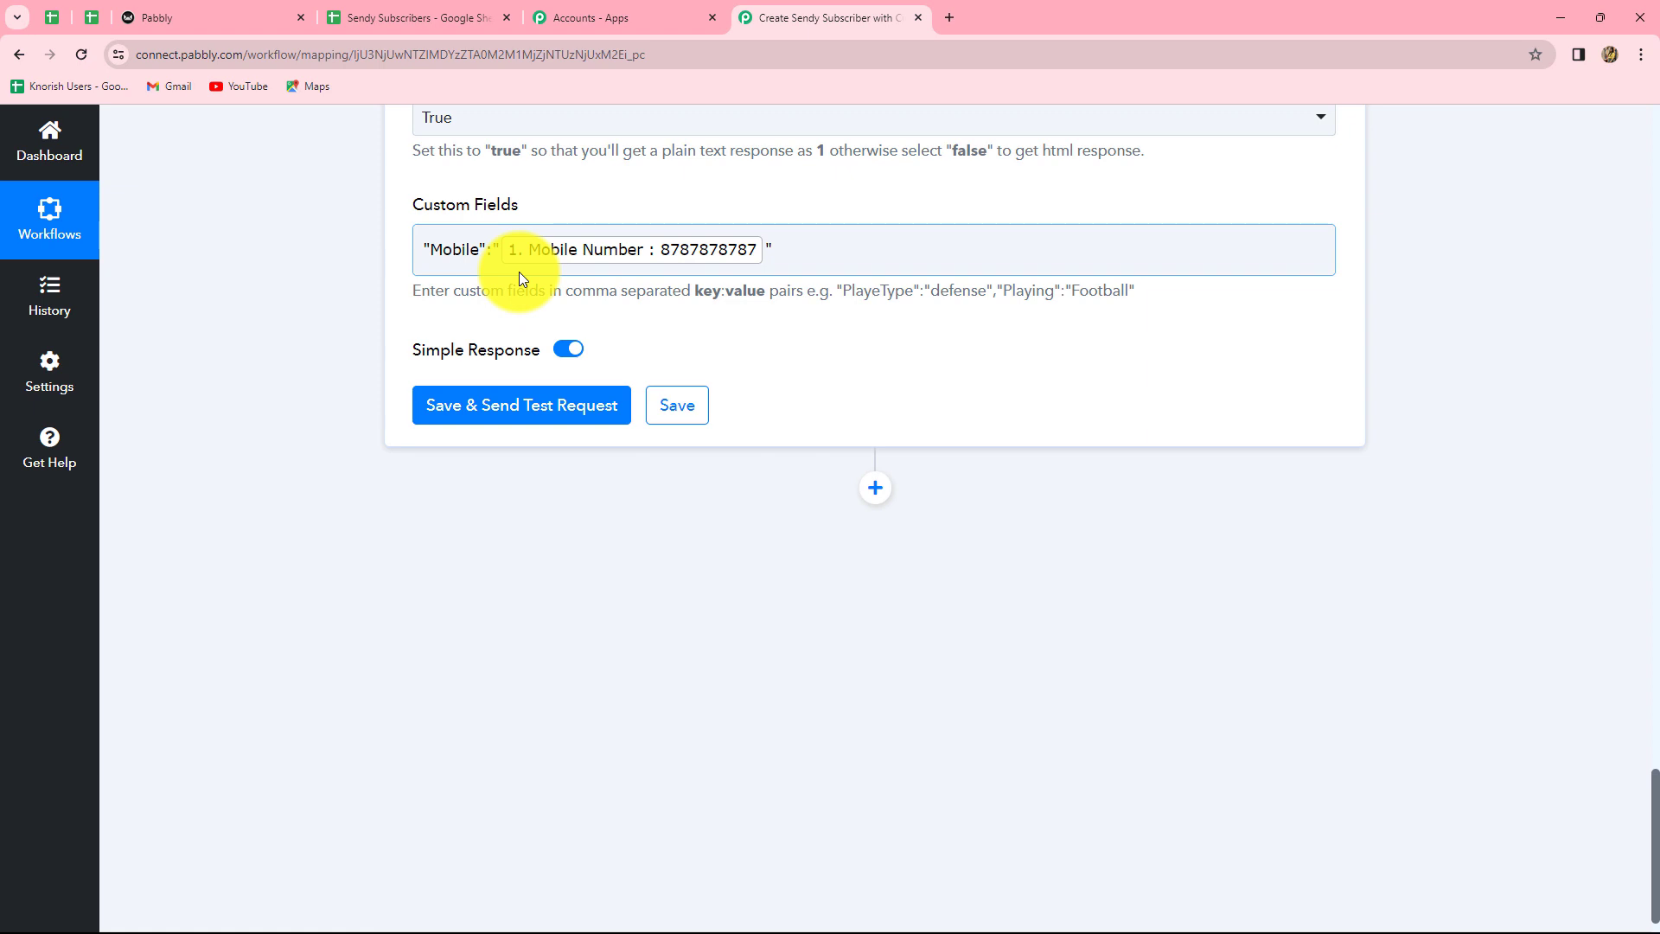
{"action": "left_click", "coordinate": [787, 264]}
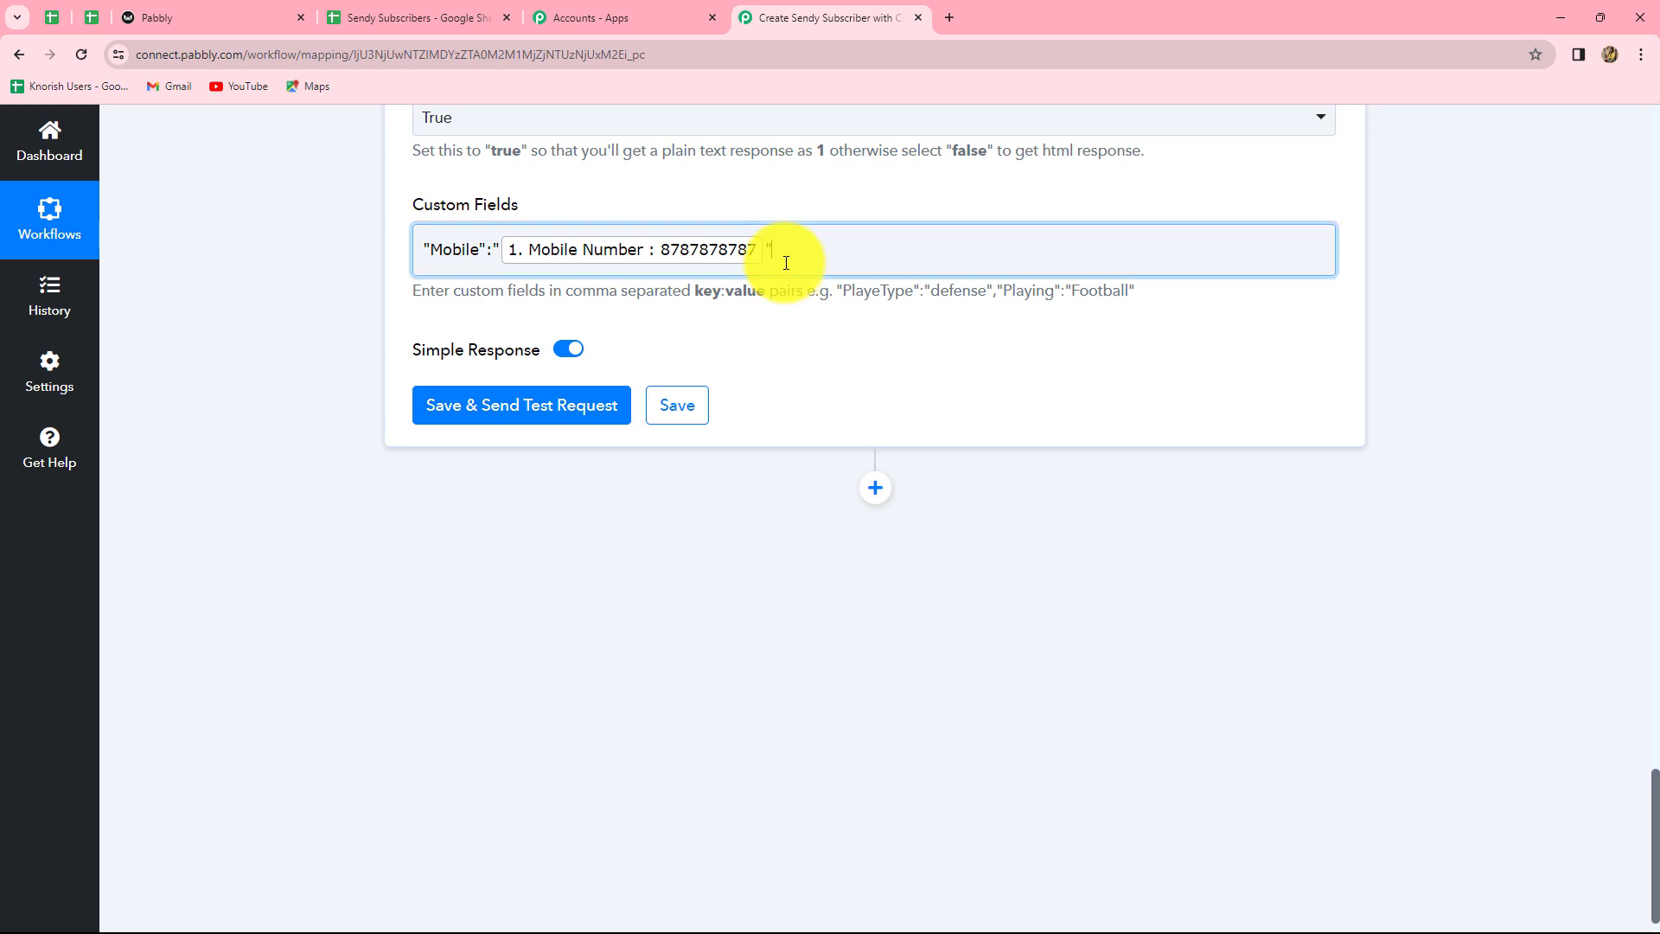
{"action": "left_click", "coordinate": [1404, 256]}
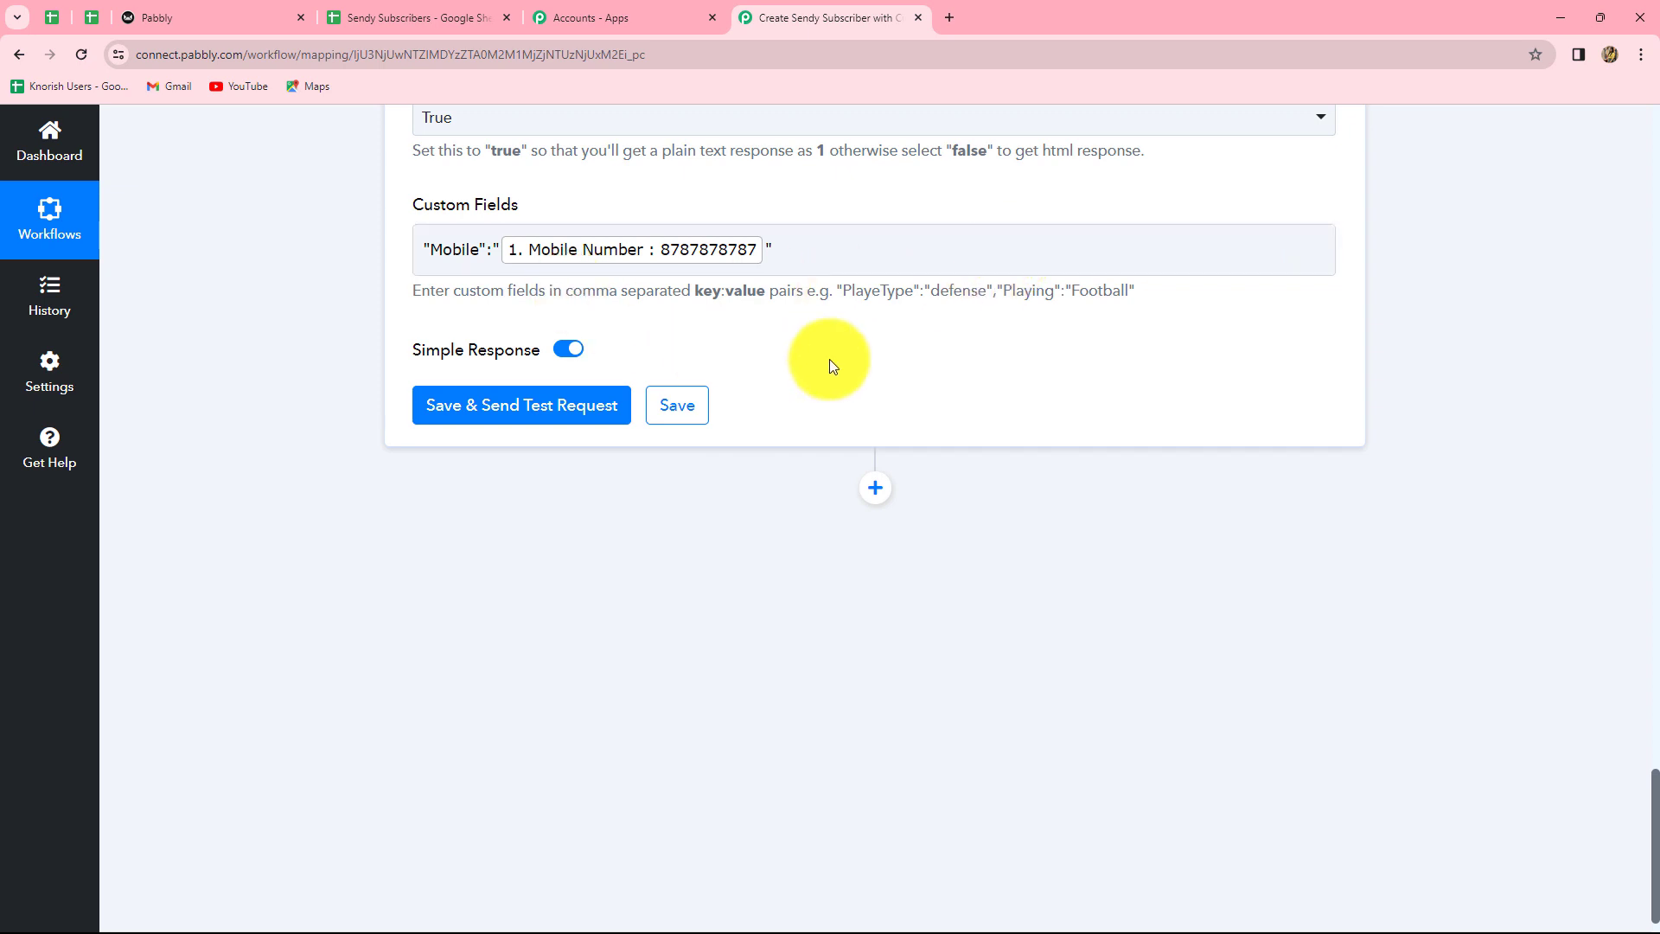
{"action": "scroll", "coordinate": [828, 360], "scroll_direction": "up", "scroll_amount": 2}
{"action": "scroll", "coordinate": [828, 359], "scroll_direction": "up", "scroll_amount": 1}
Save the Sendy step and send a test request, confirming Response 1
{"action": "left_click", "coordinate": [505, 648]}
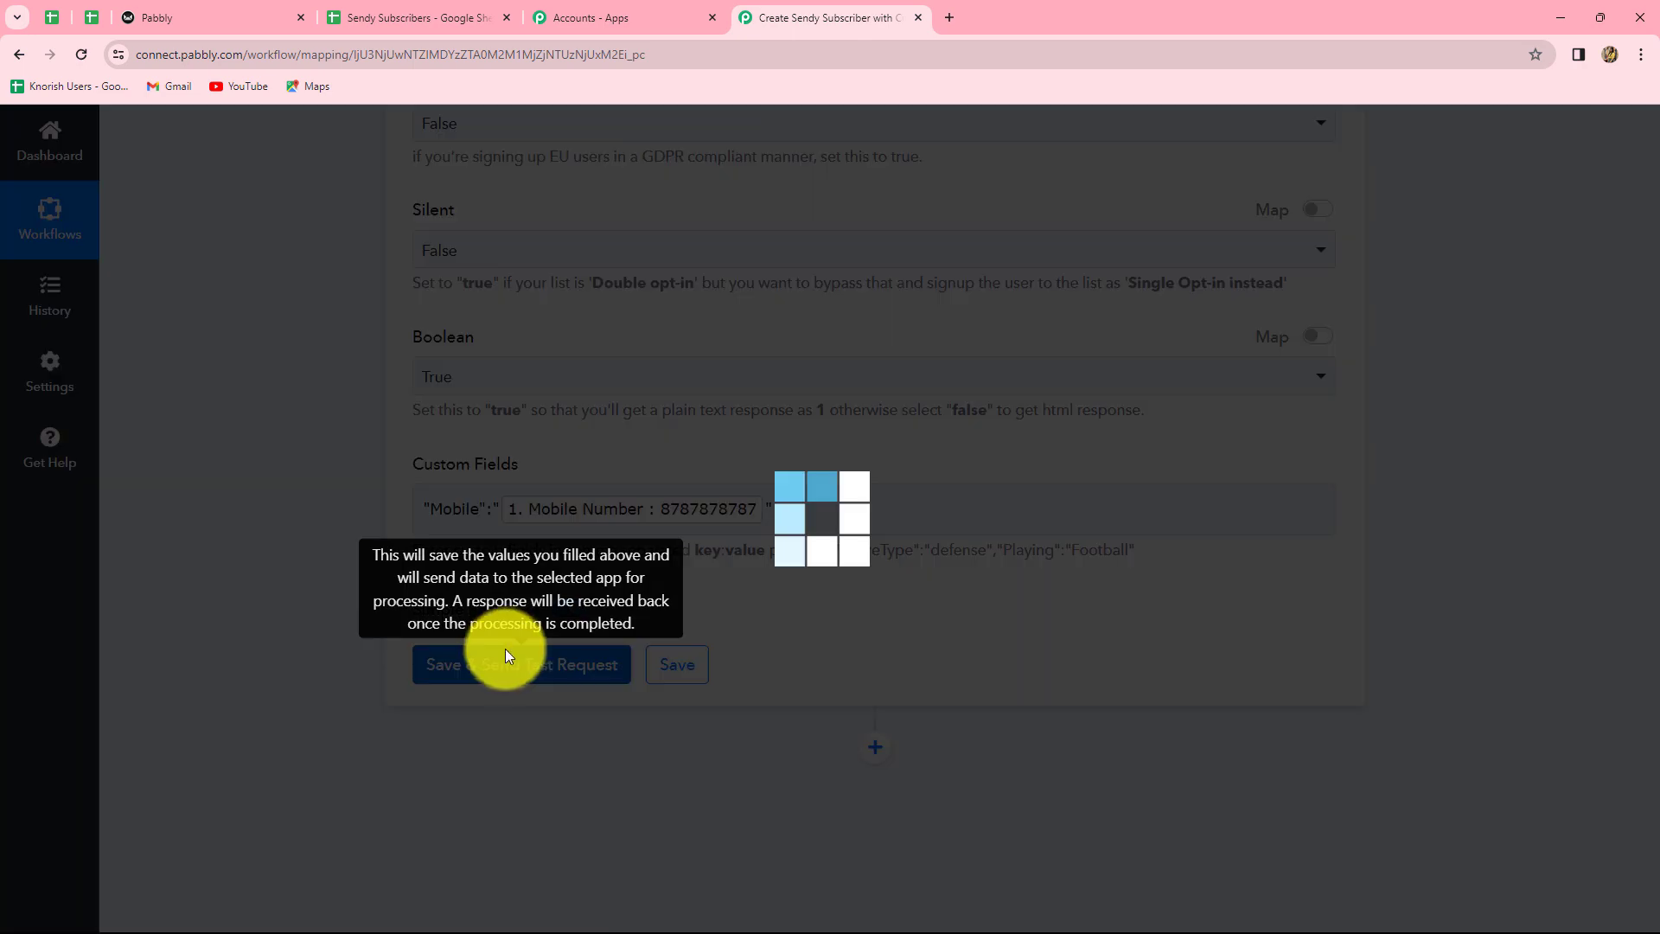
{"action": "scroll", "coordinate": [1539, 652], "scroll_direction": "down", "scroll_amount": 3}
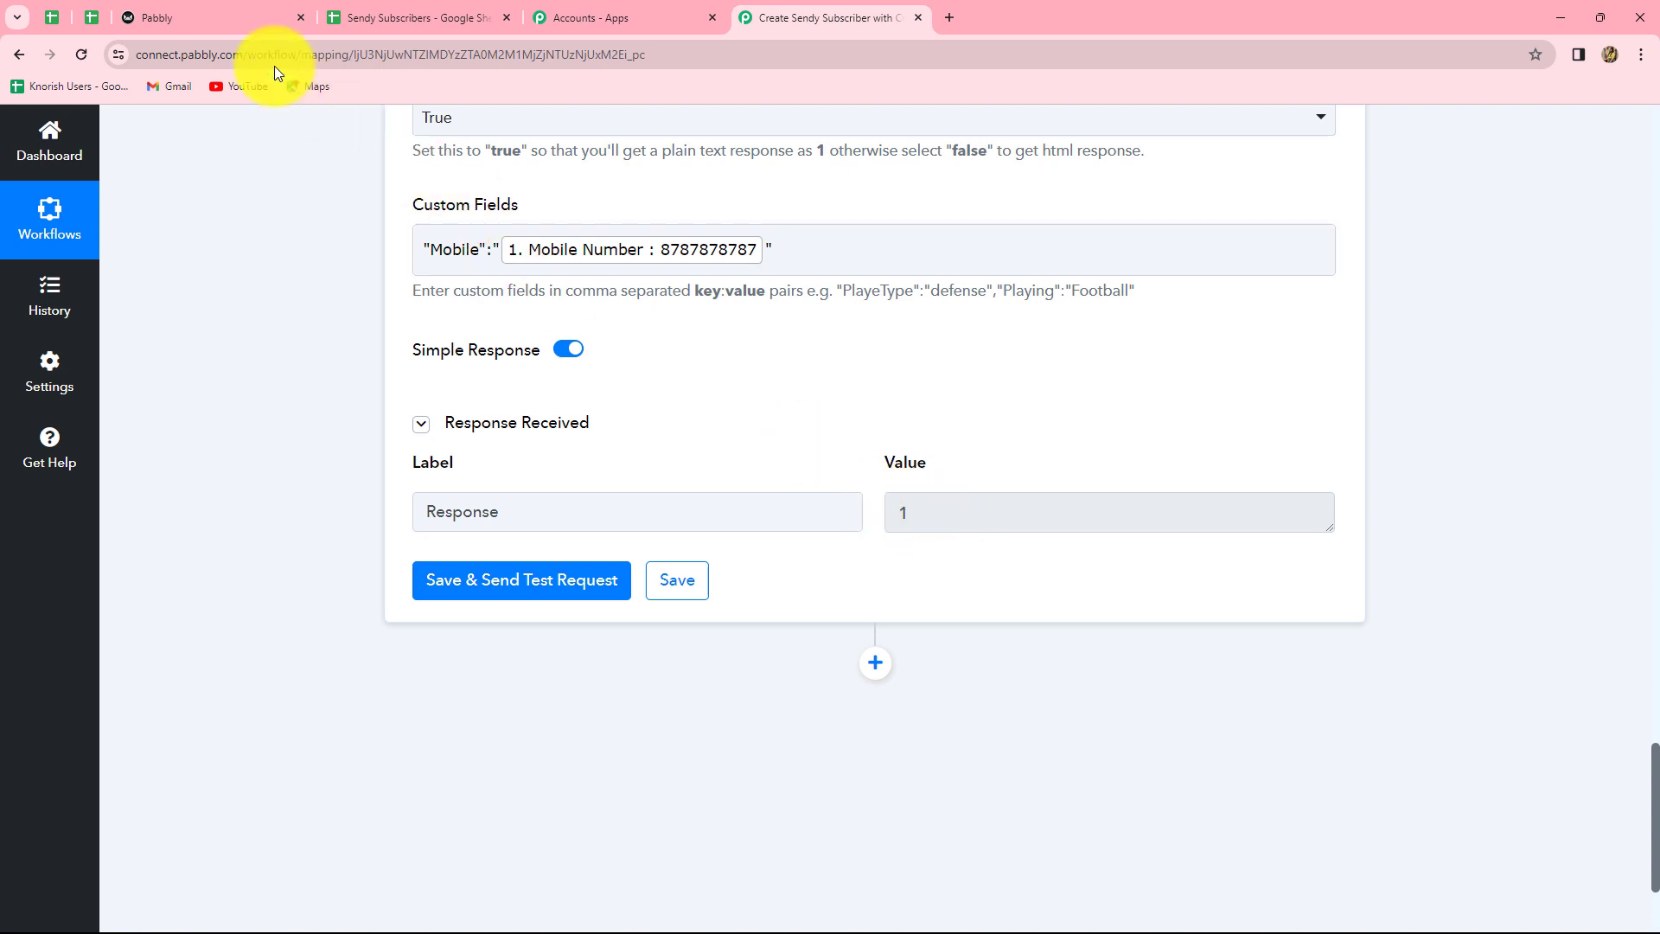
{"action": "left_click", "coordinate": [208, 12]}
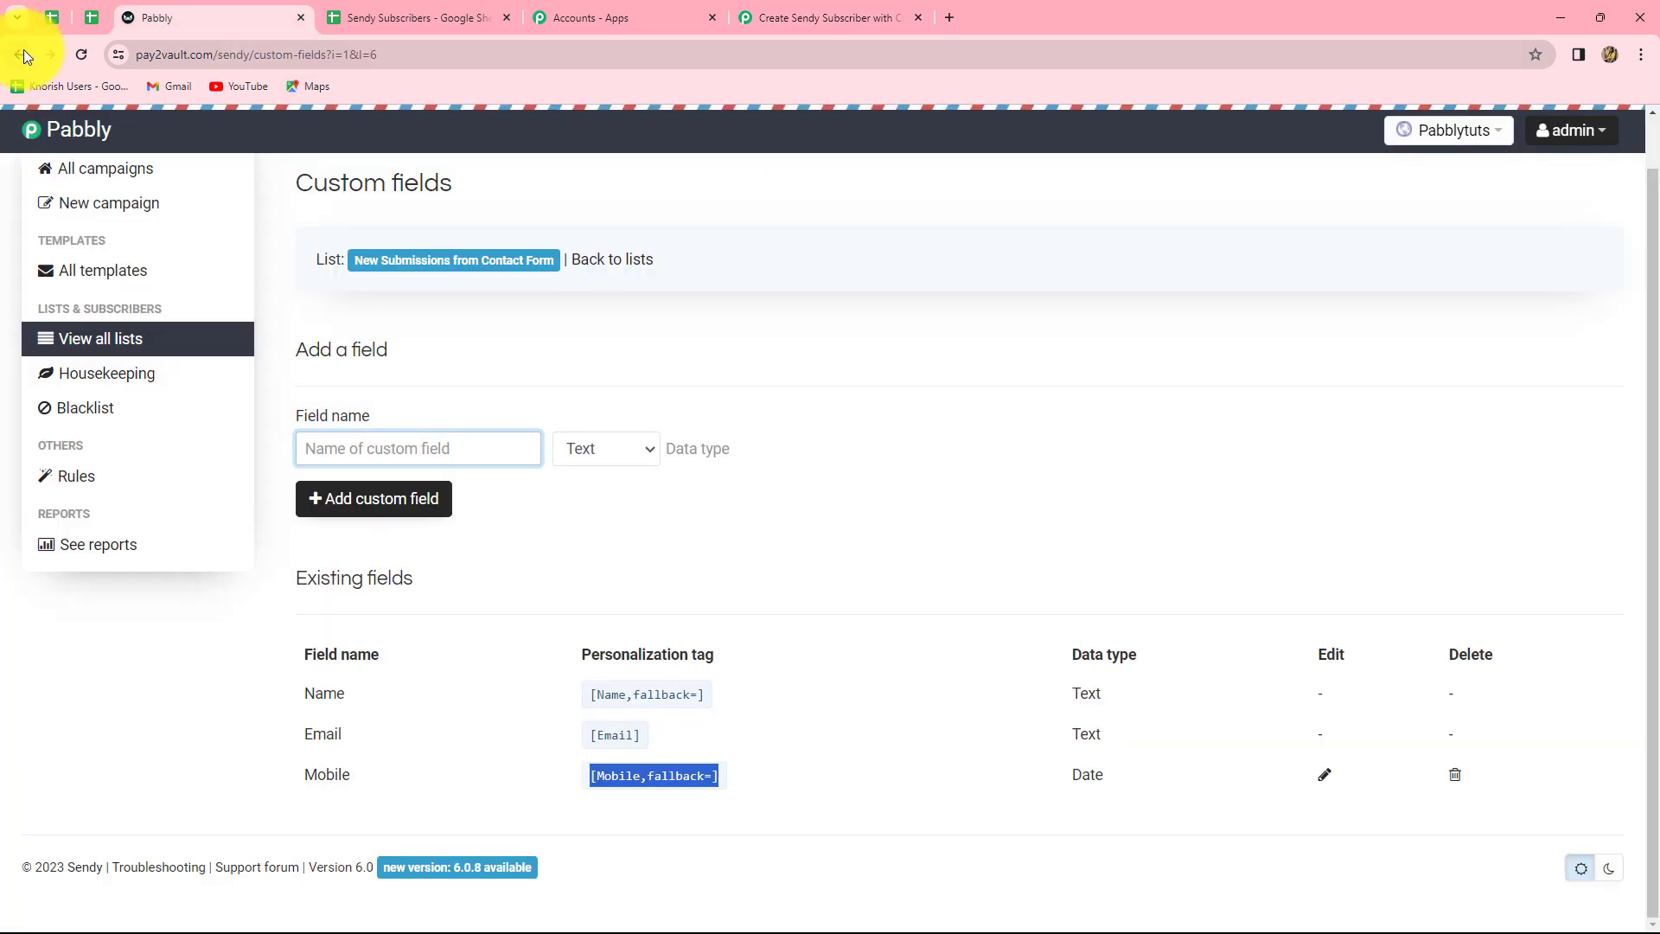
{"action": "left_click", "coordinate": [24, 50]}
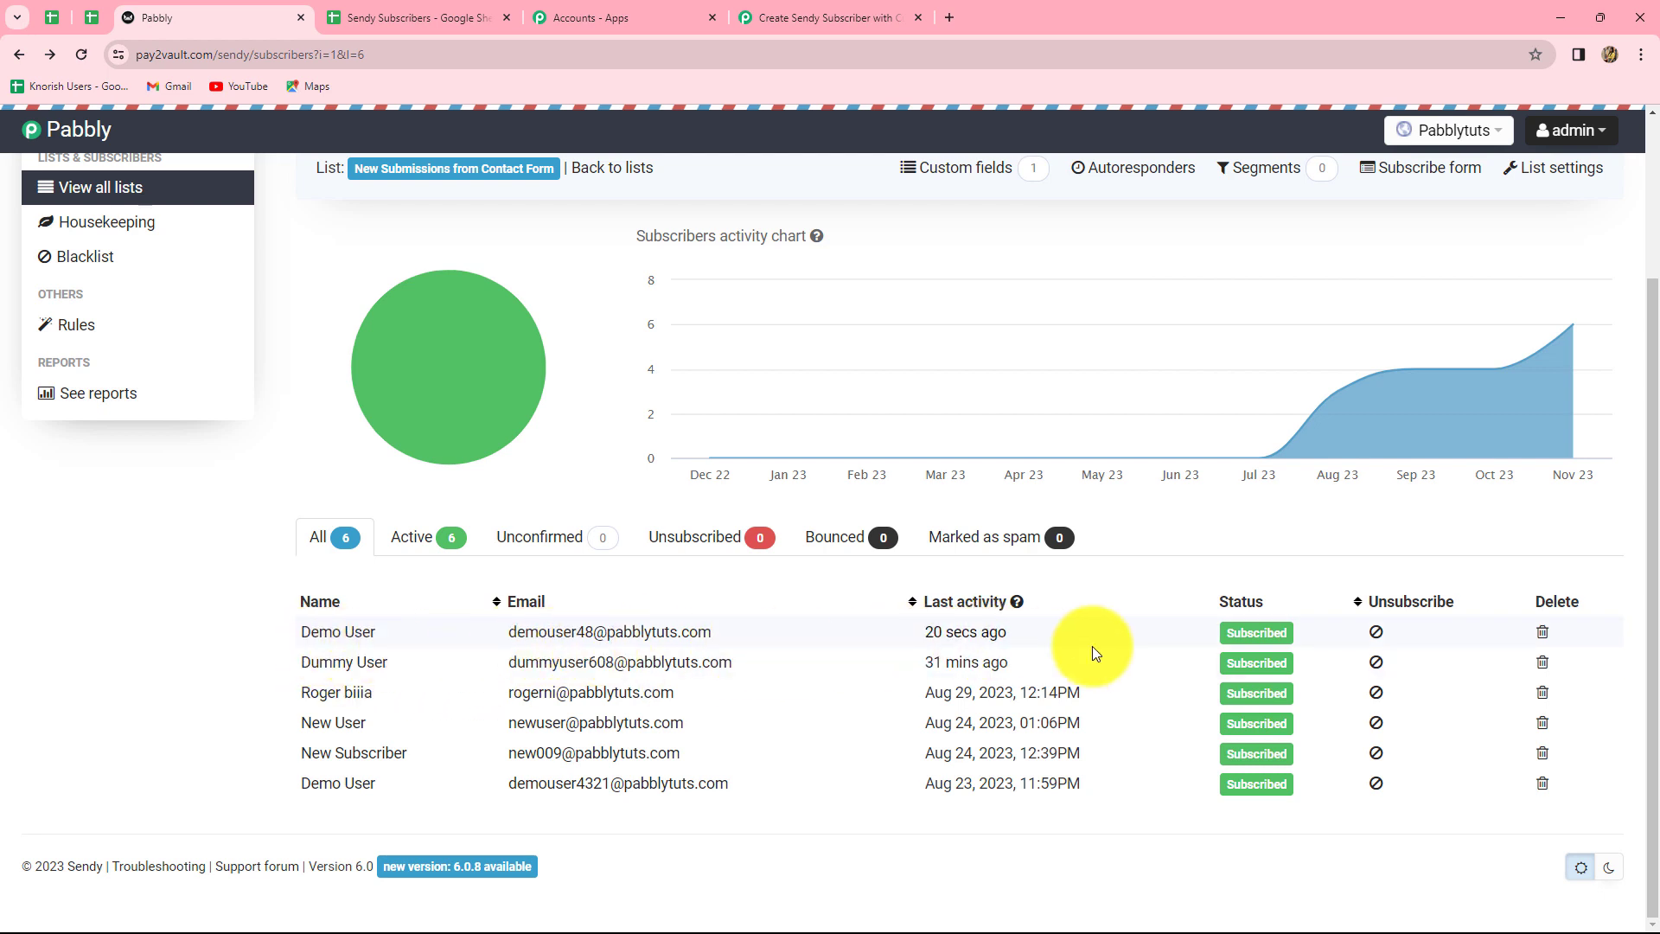
{"action": "left_click", "coordinate": [344, 631]}
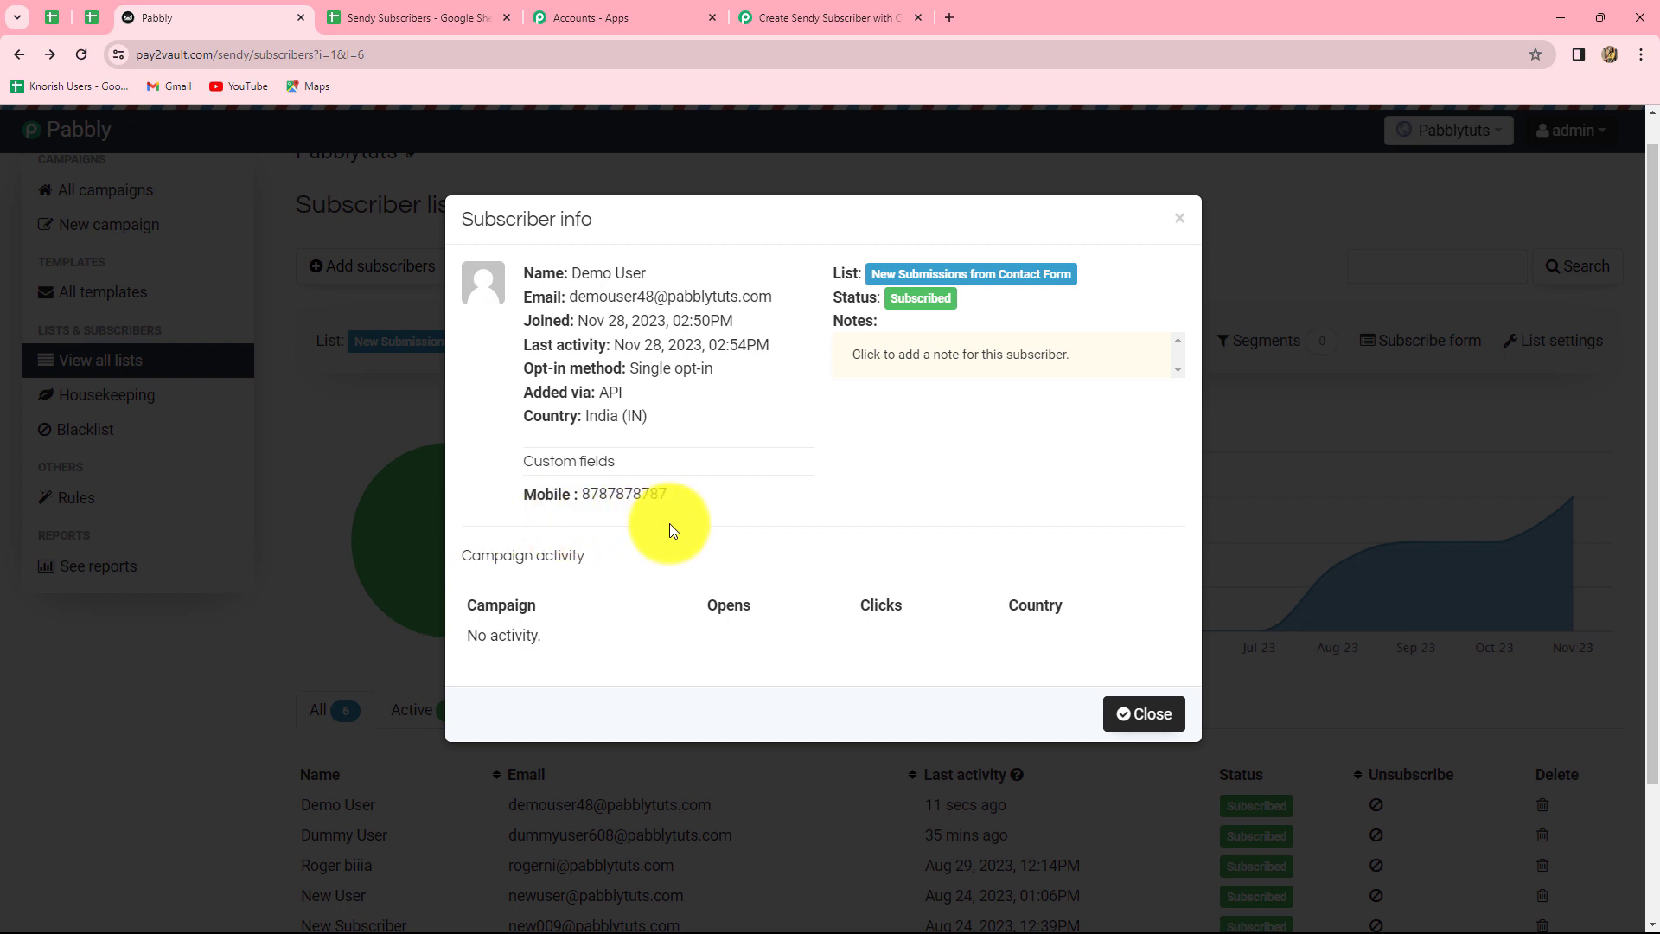
{"action": "left_click", "coordinate": [1182, 226]}
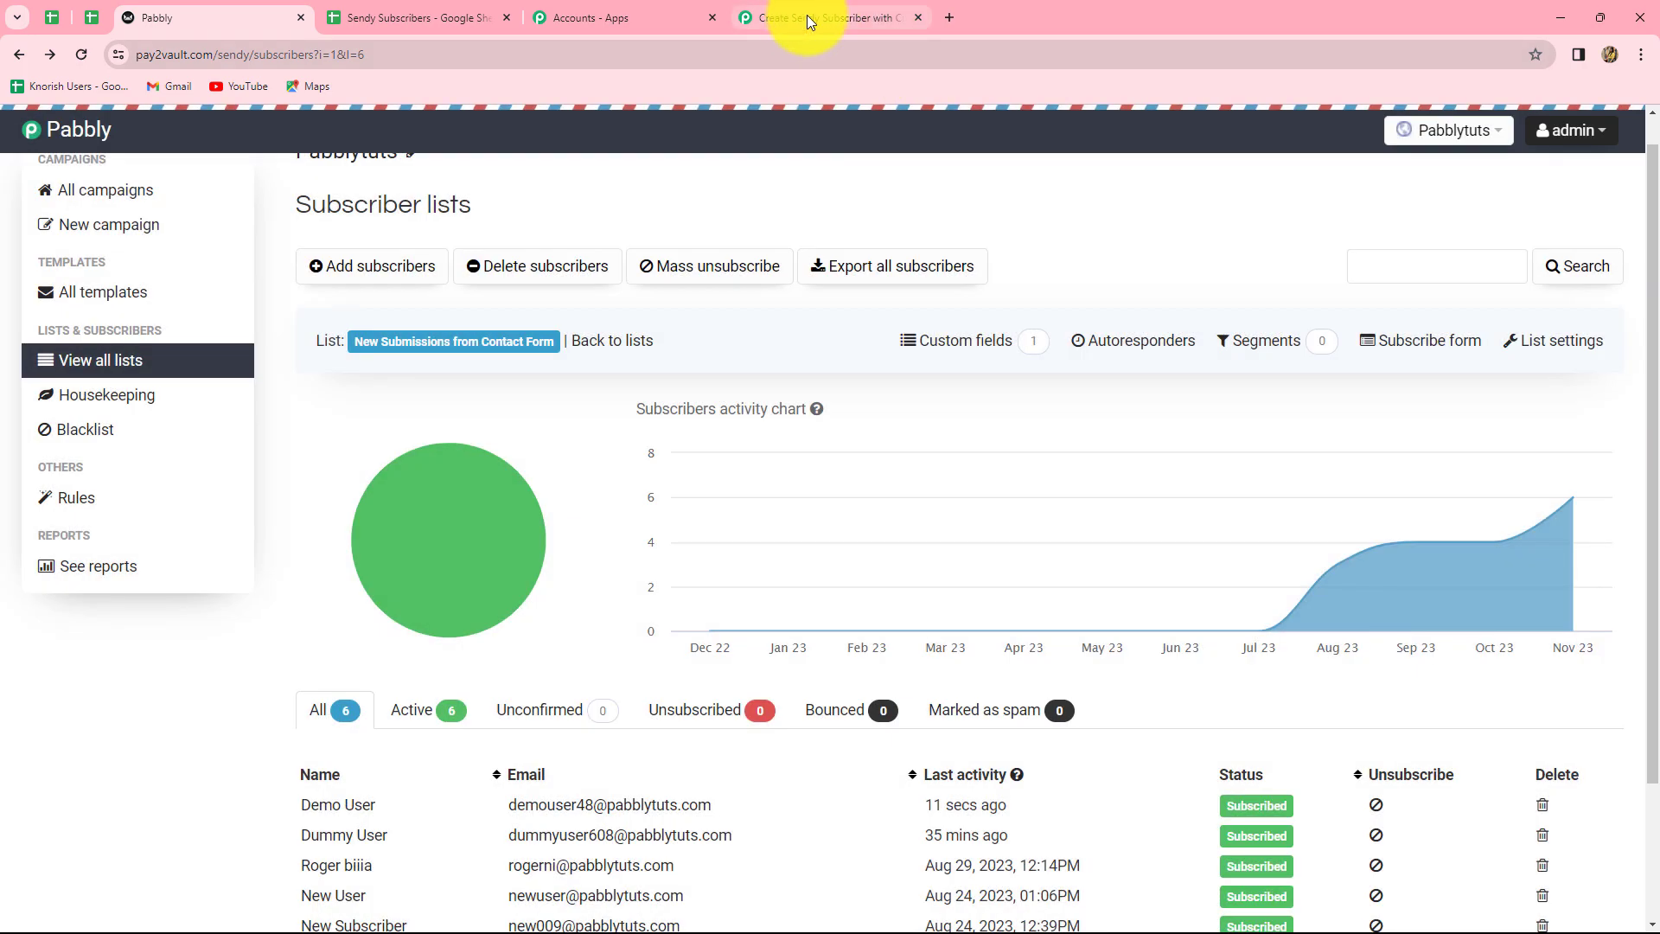
{"action": "left_click", "coordinate": [446, 15]}
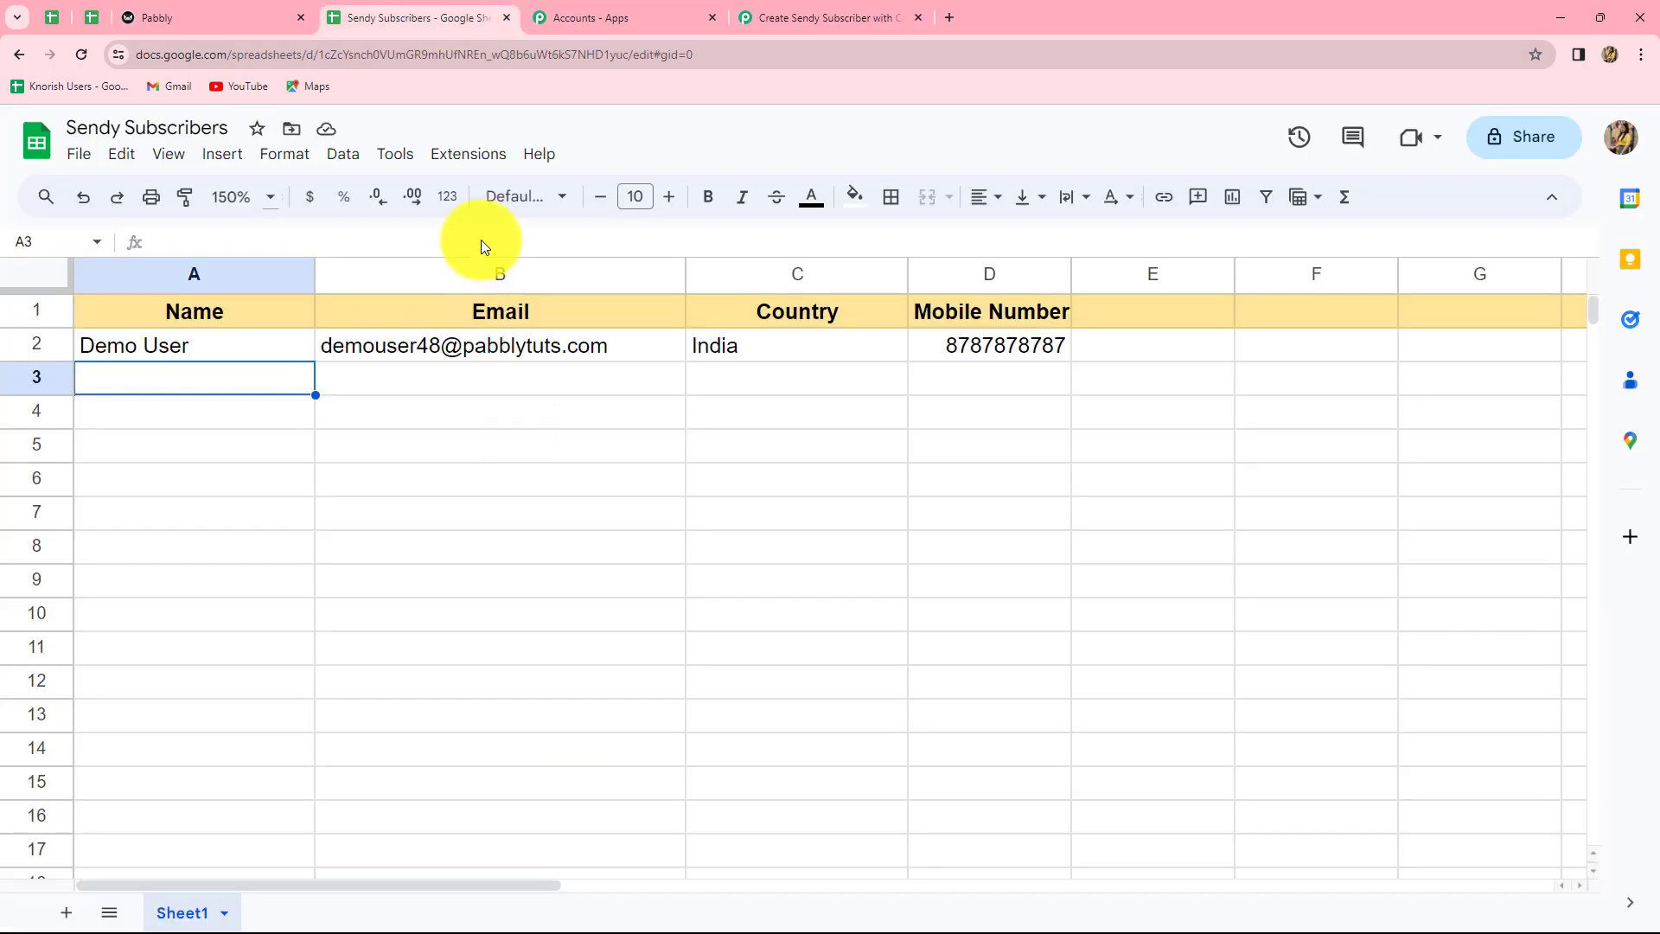
Enable Pabbly Connect Webhooks Send On Event for the spreadsheet
{"action": "left_click", "coordinate": [466, 156]}
{"action": "mouse_move", "coordinate": [530, 368]}
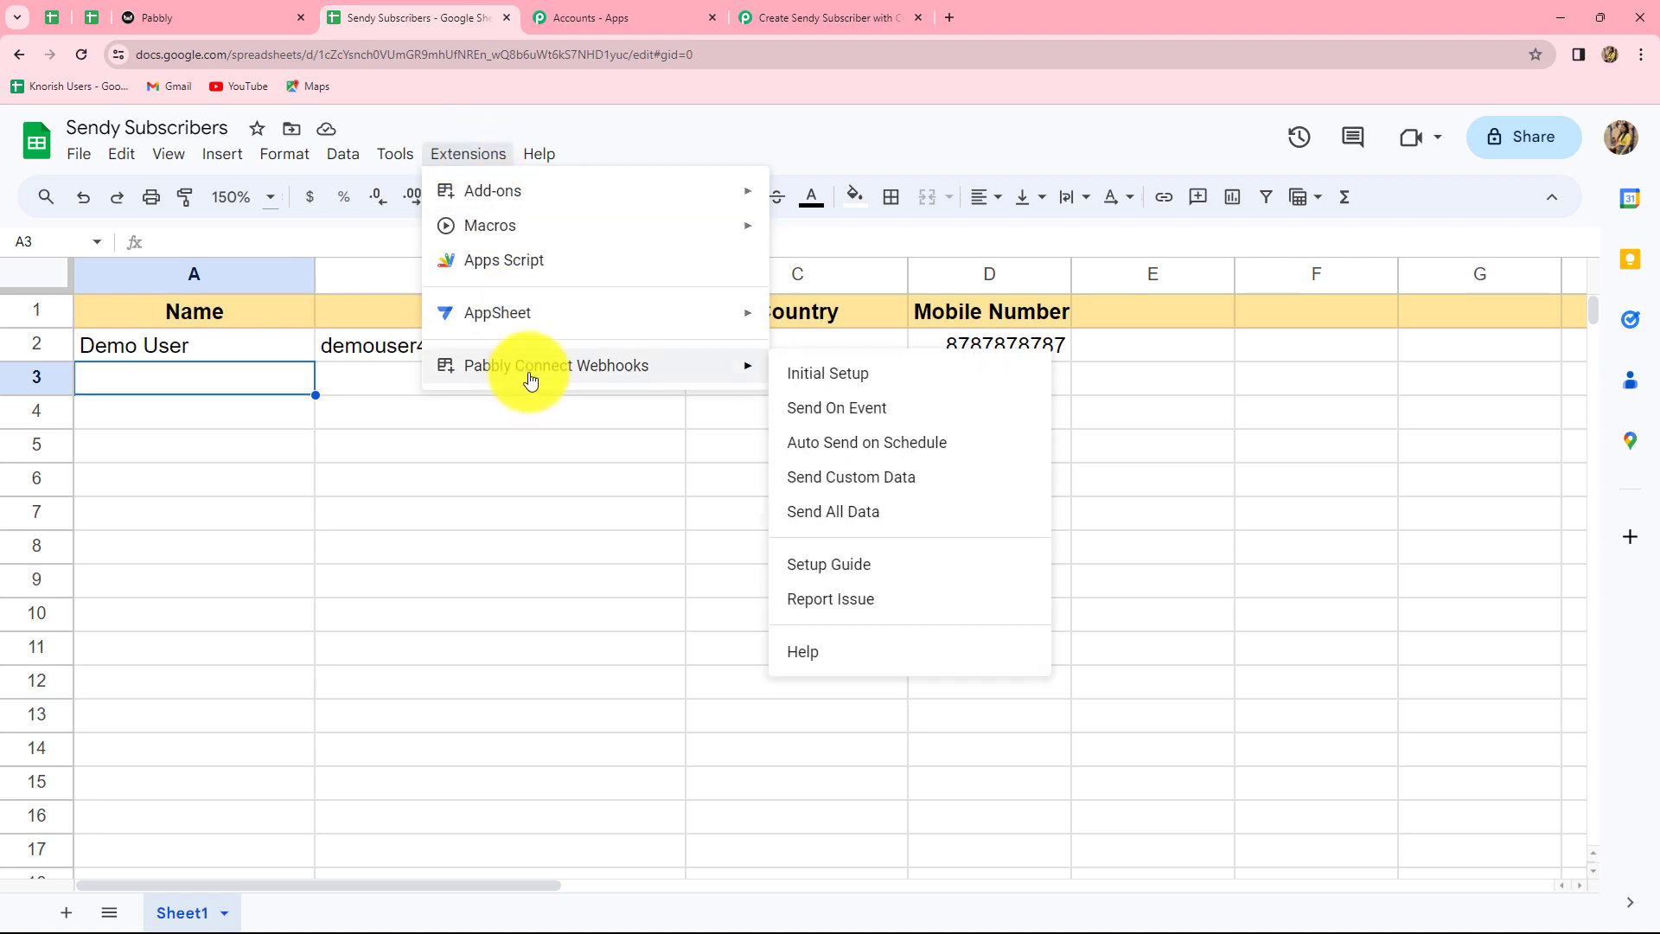
{"action": "left_click", "coordinate": [831, 408]}
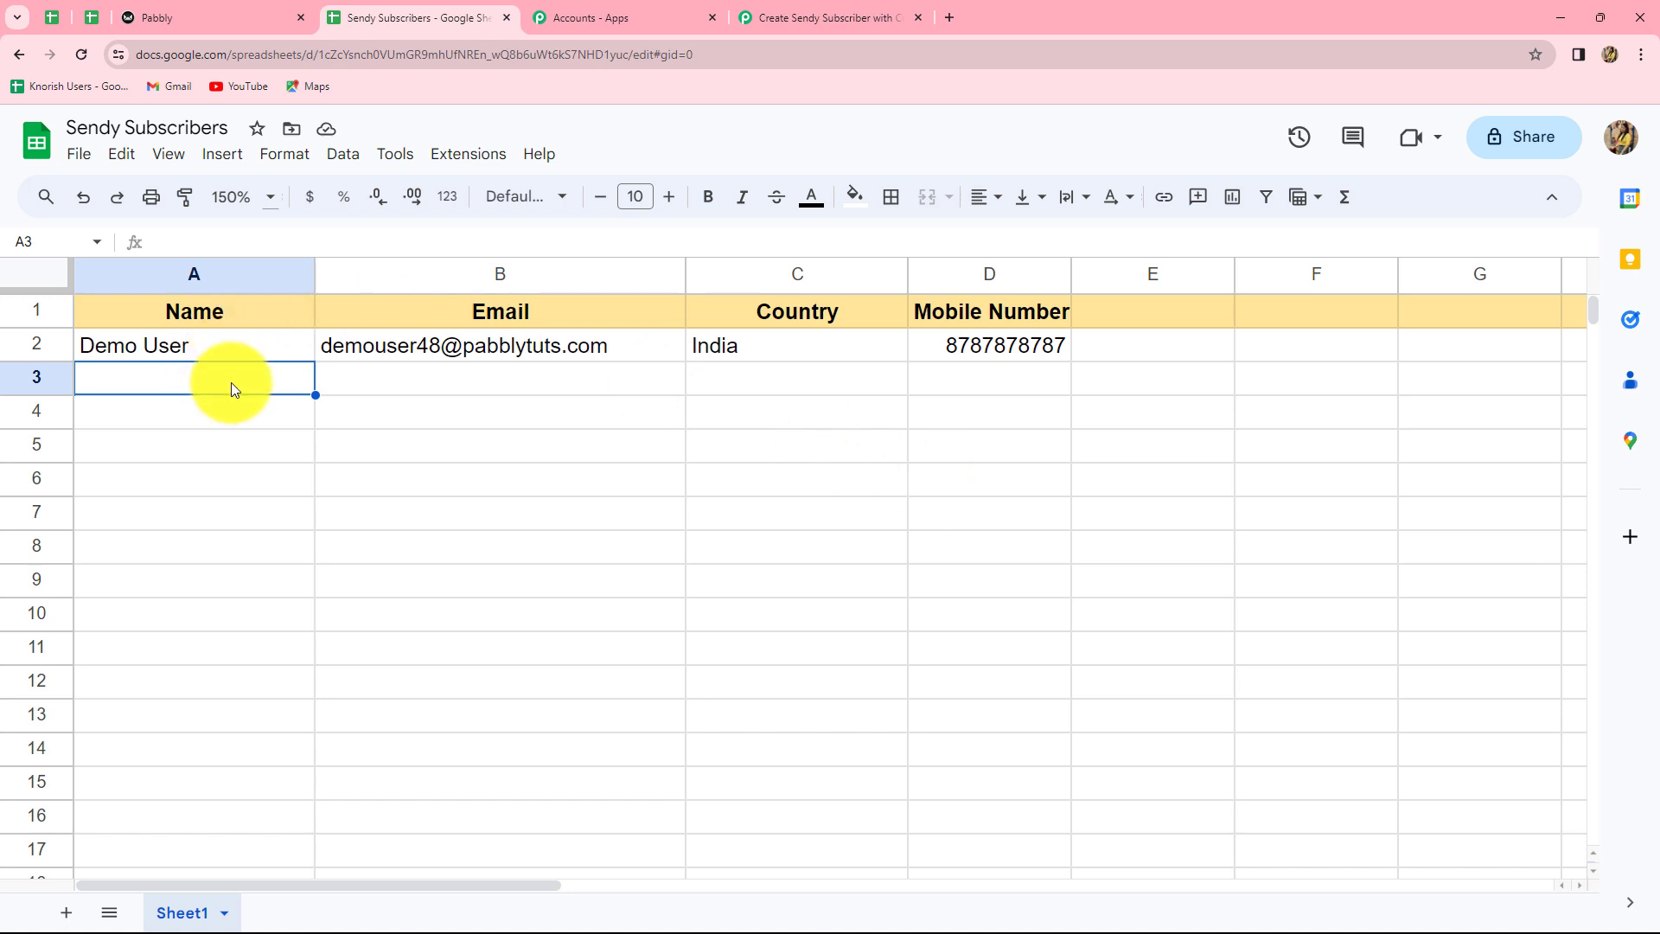
{"action": "double_click", "coordinate": [155, 378]}
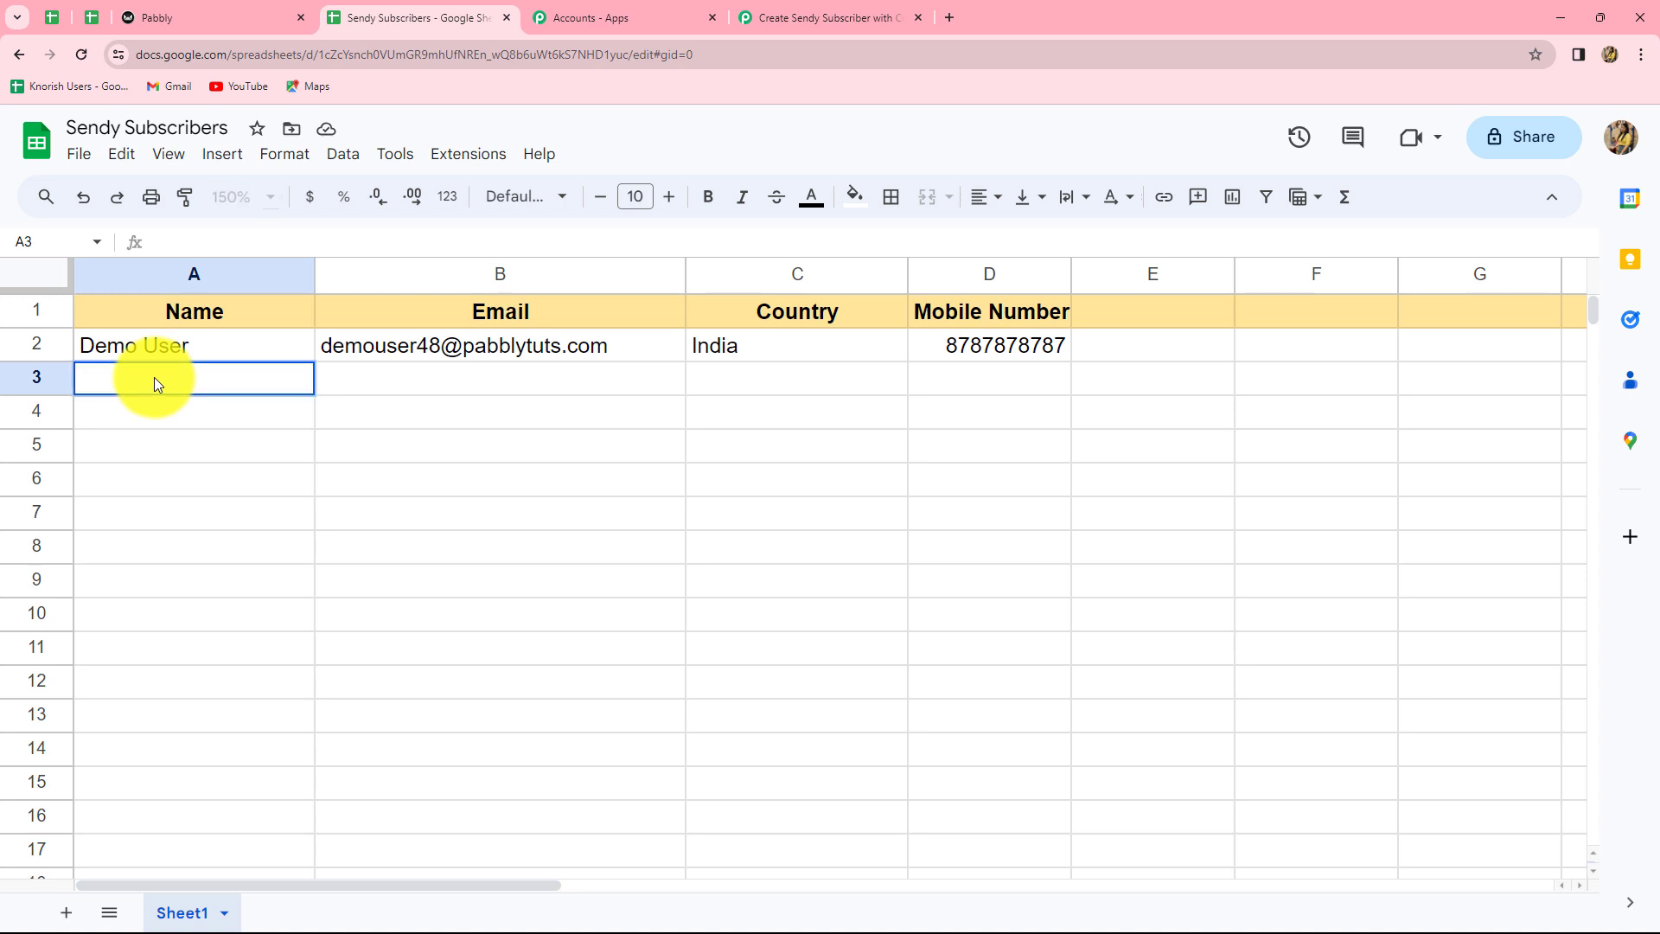
{"action": "type", "text": "Smart User"}
{"action": "left_click", "coordinate": [350, 376]}
{"action": "type", "text": "sma"}
{"action": "left_click", "coordinate": [726, 381]}
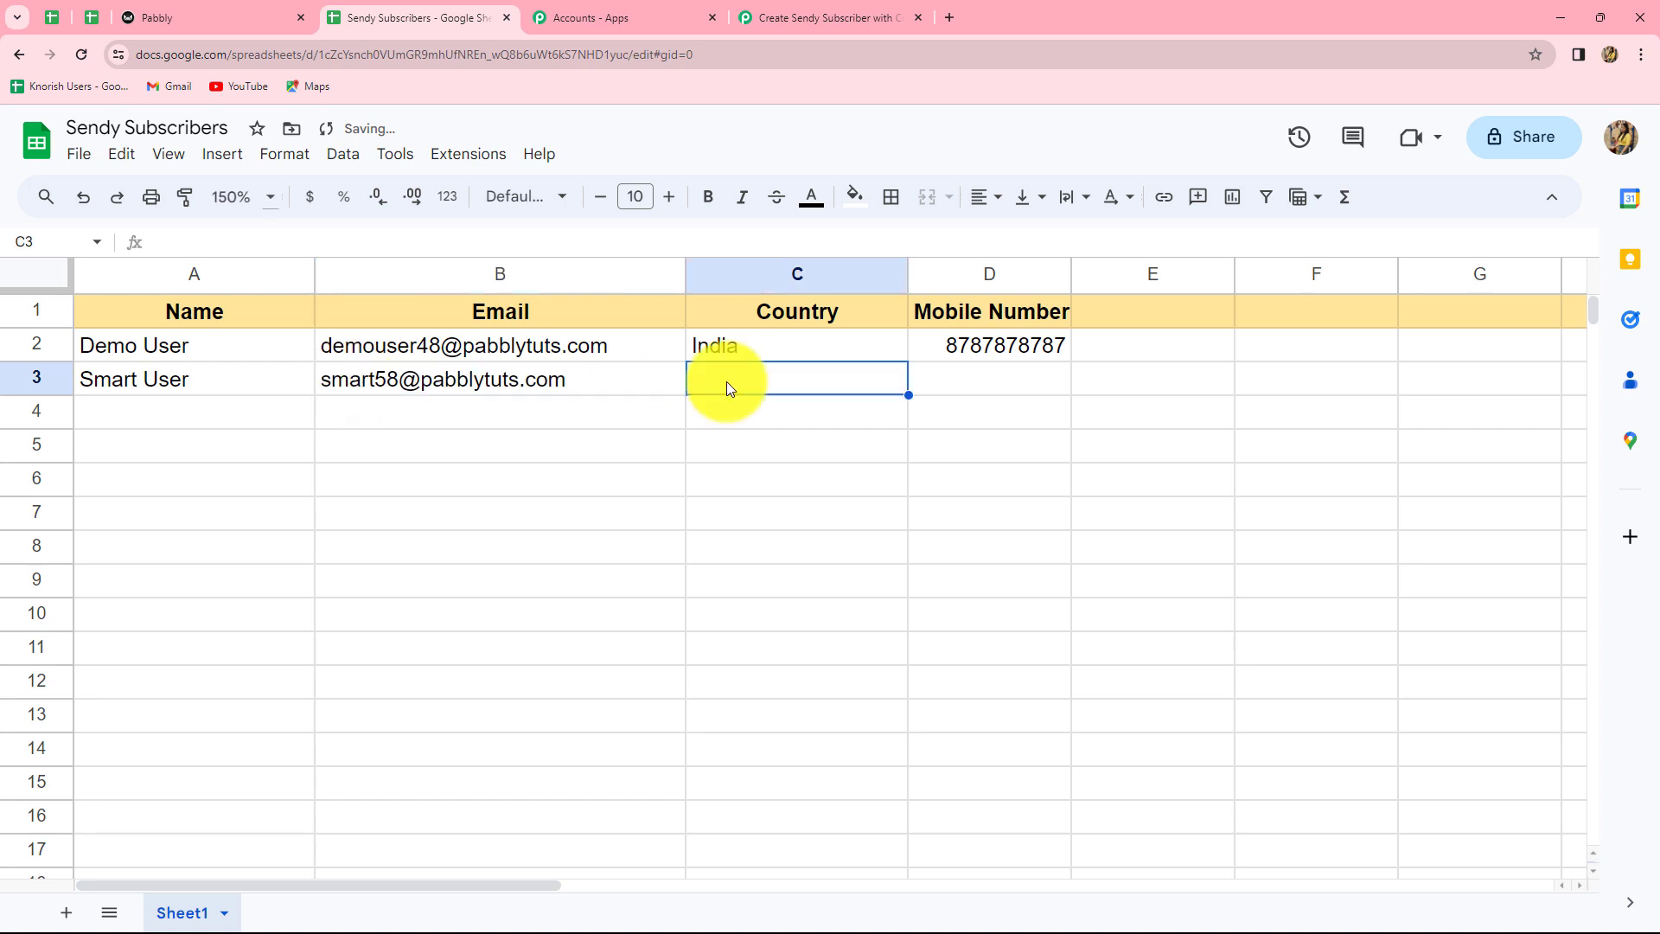
{"action": "type", "text": "India"}
{"action": "left_click", "coordinate": [1015, 390]}
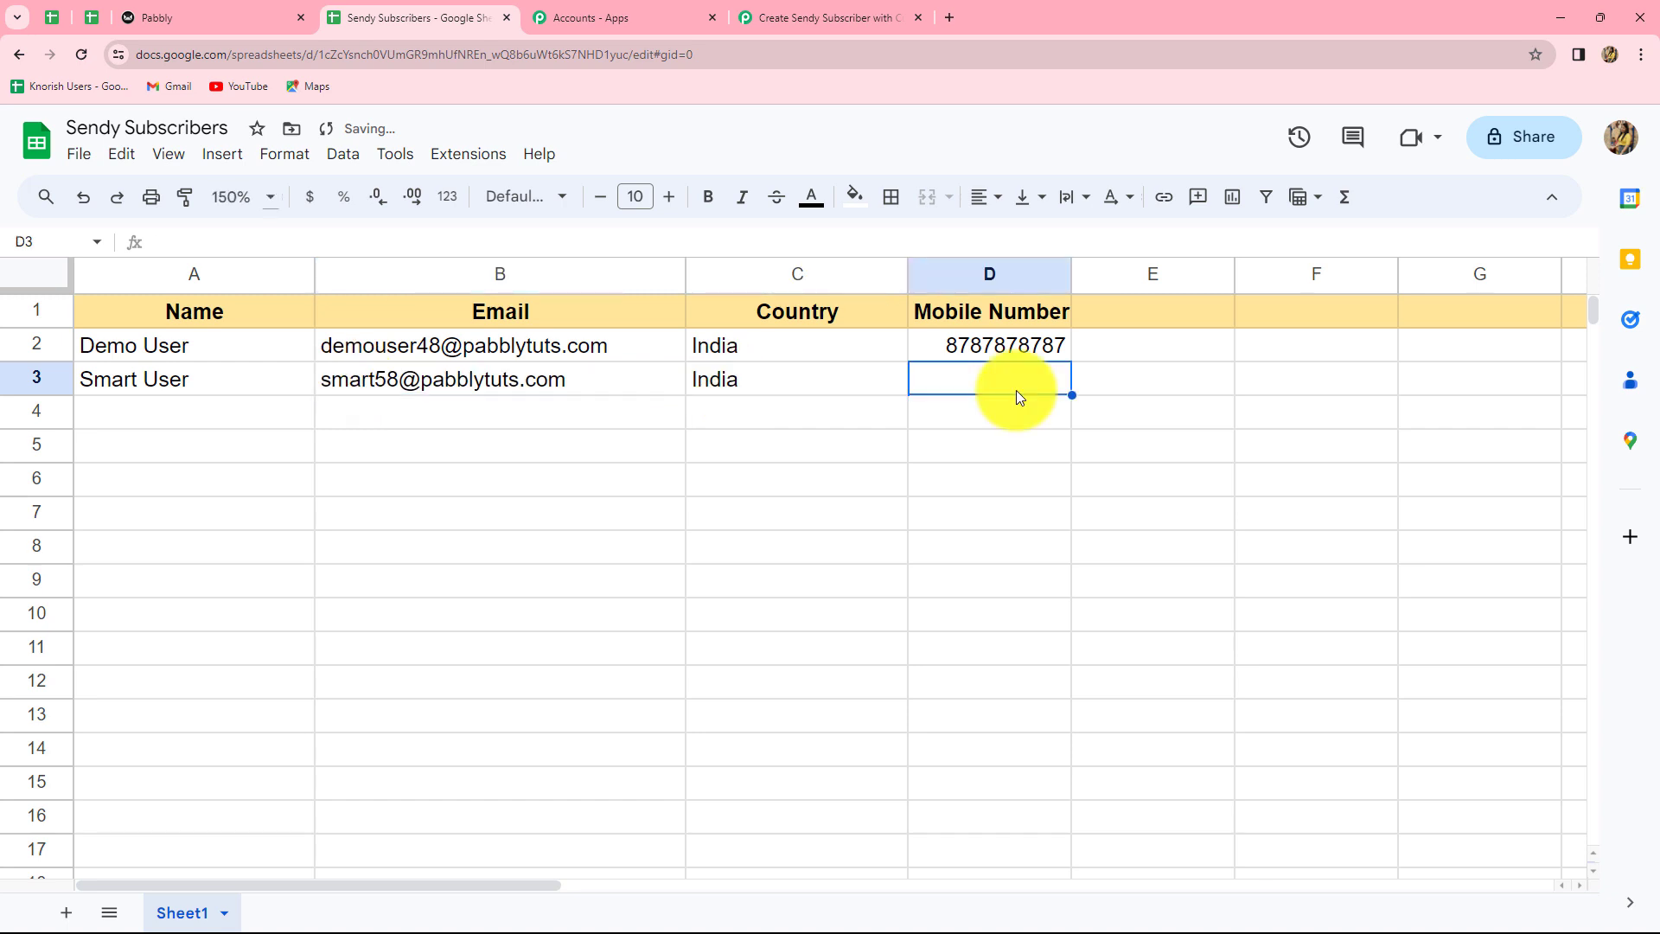
{"action": "type", "text": "9090909090"}
{"action": "left_click", "coordinate": [991, 408]}
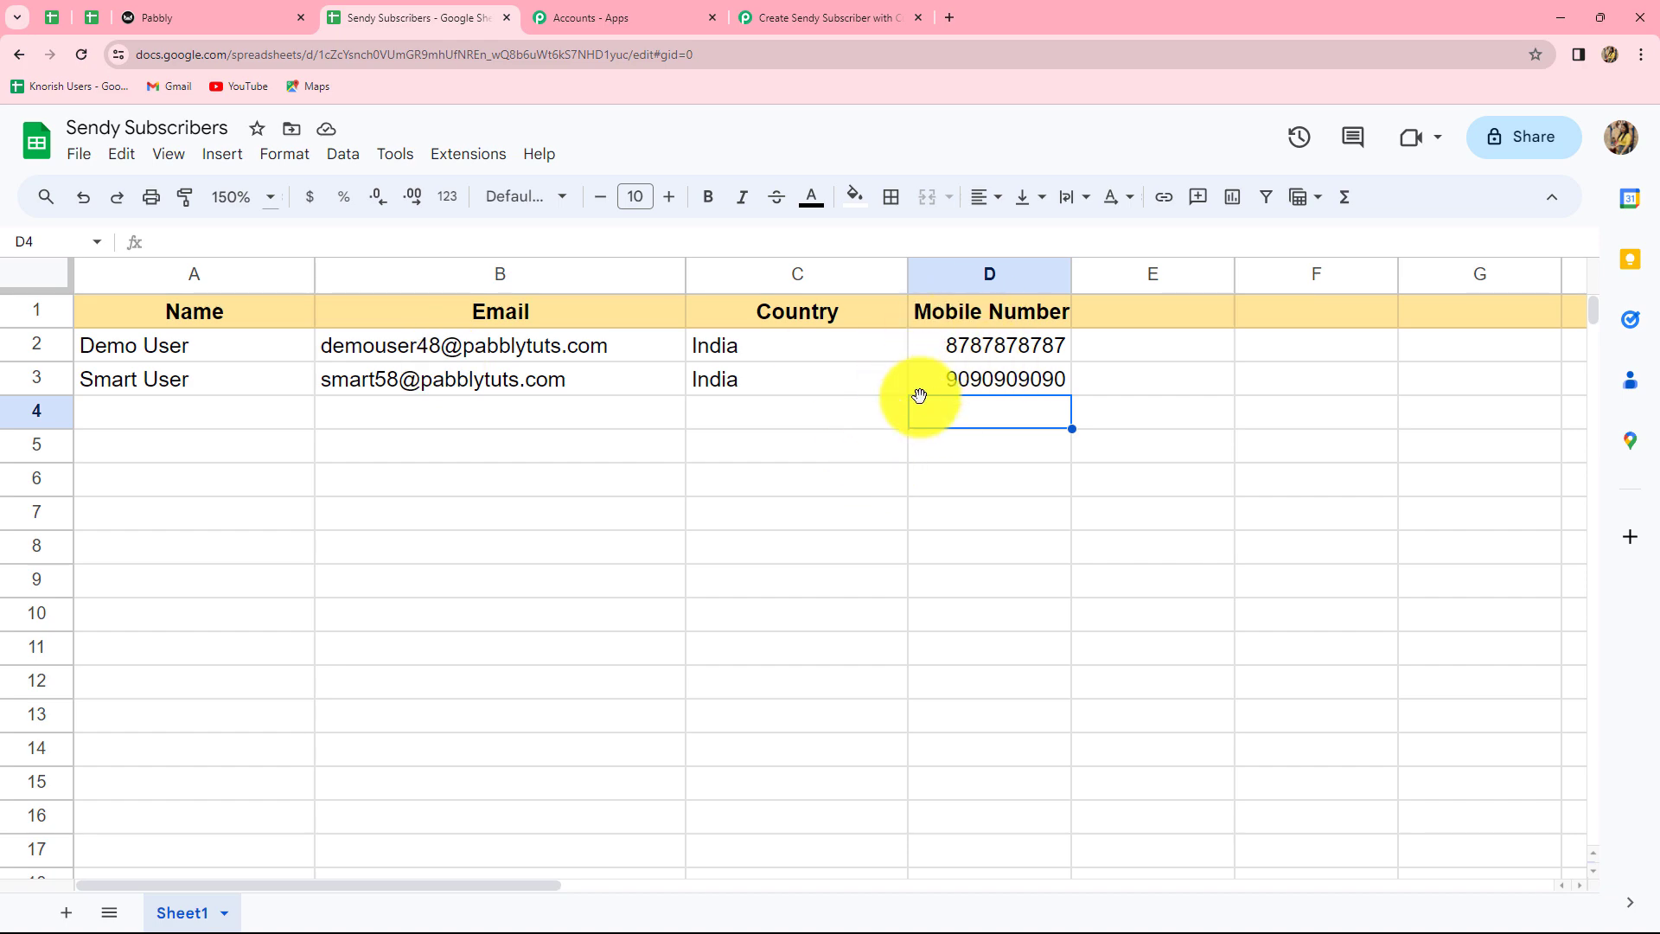
{"action": "left_click", "coordinate": [159, 14]}
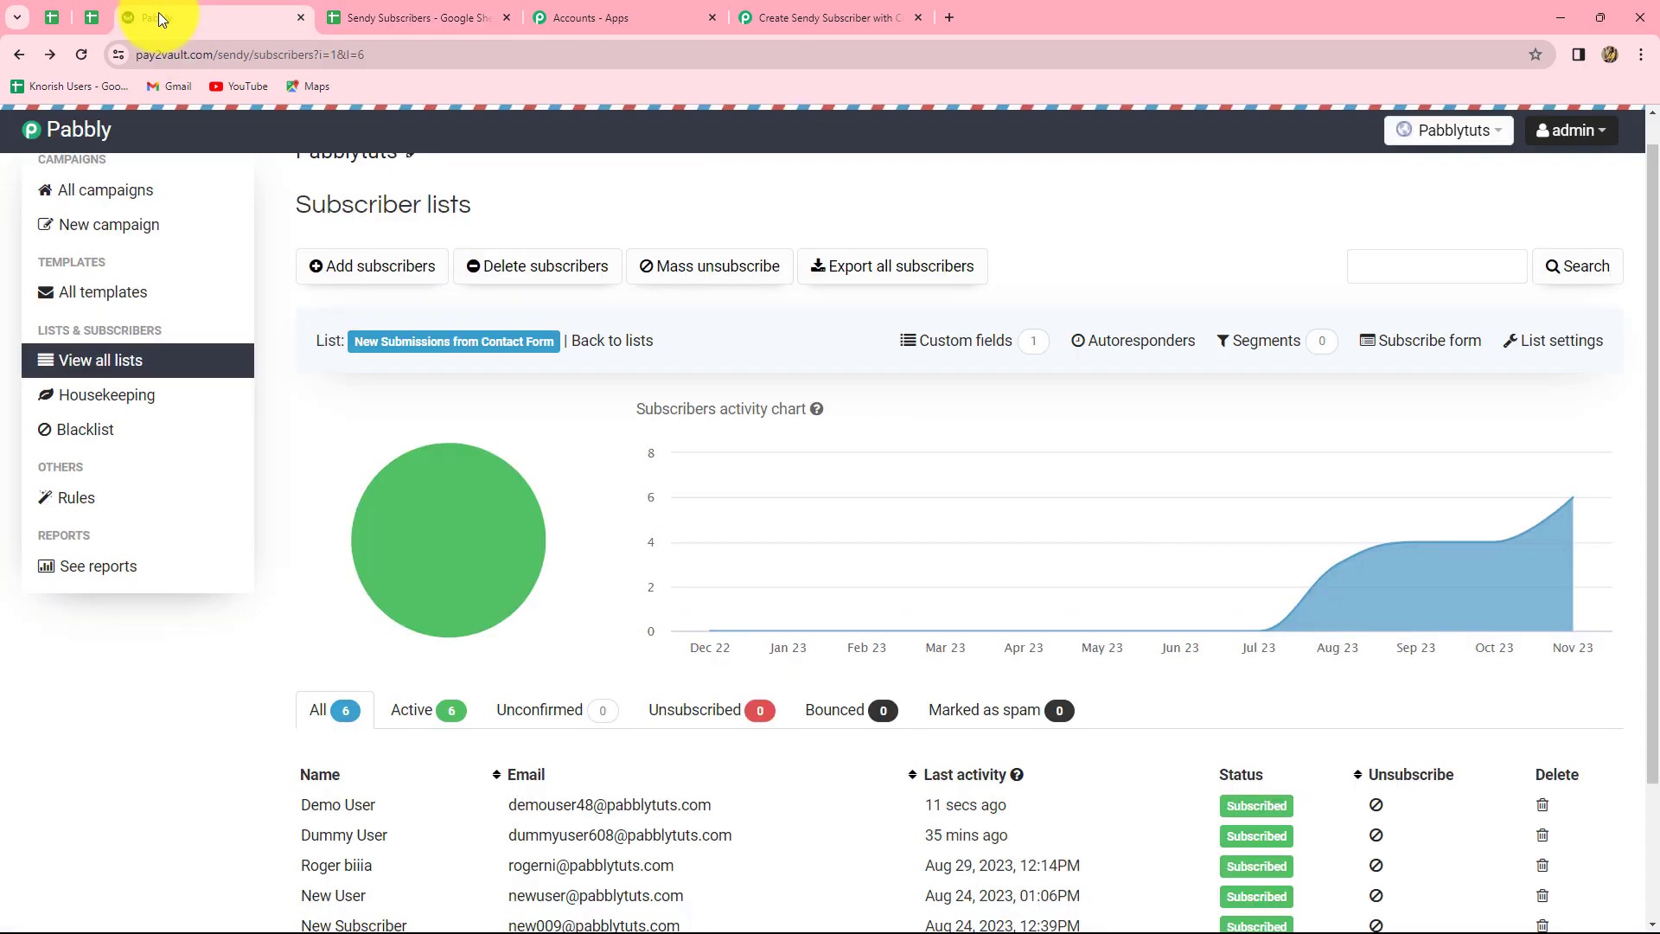
{"action": "left_click", "coordinate": [80, 53]}
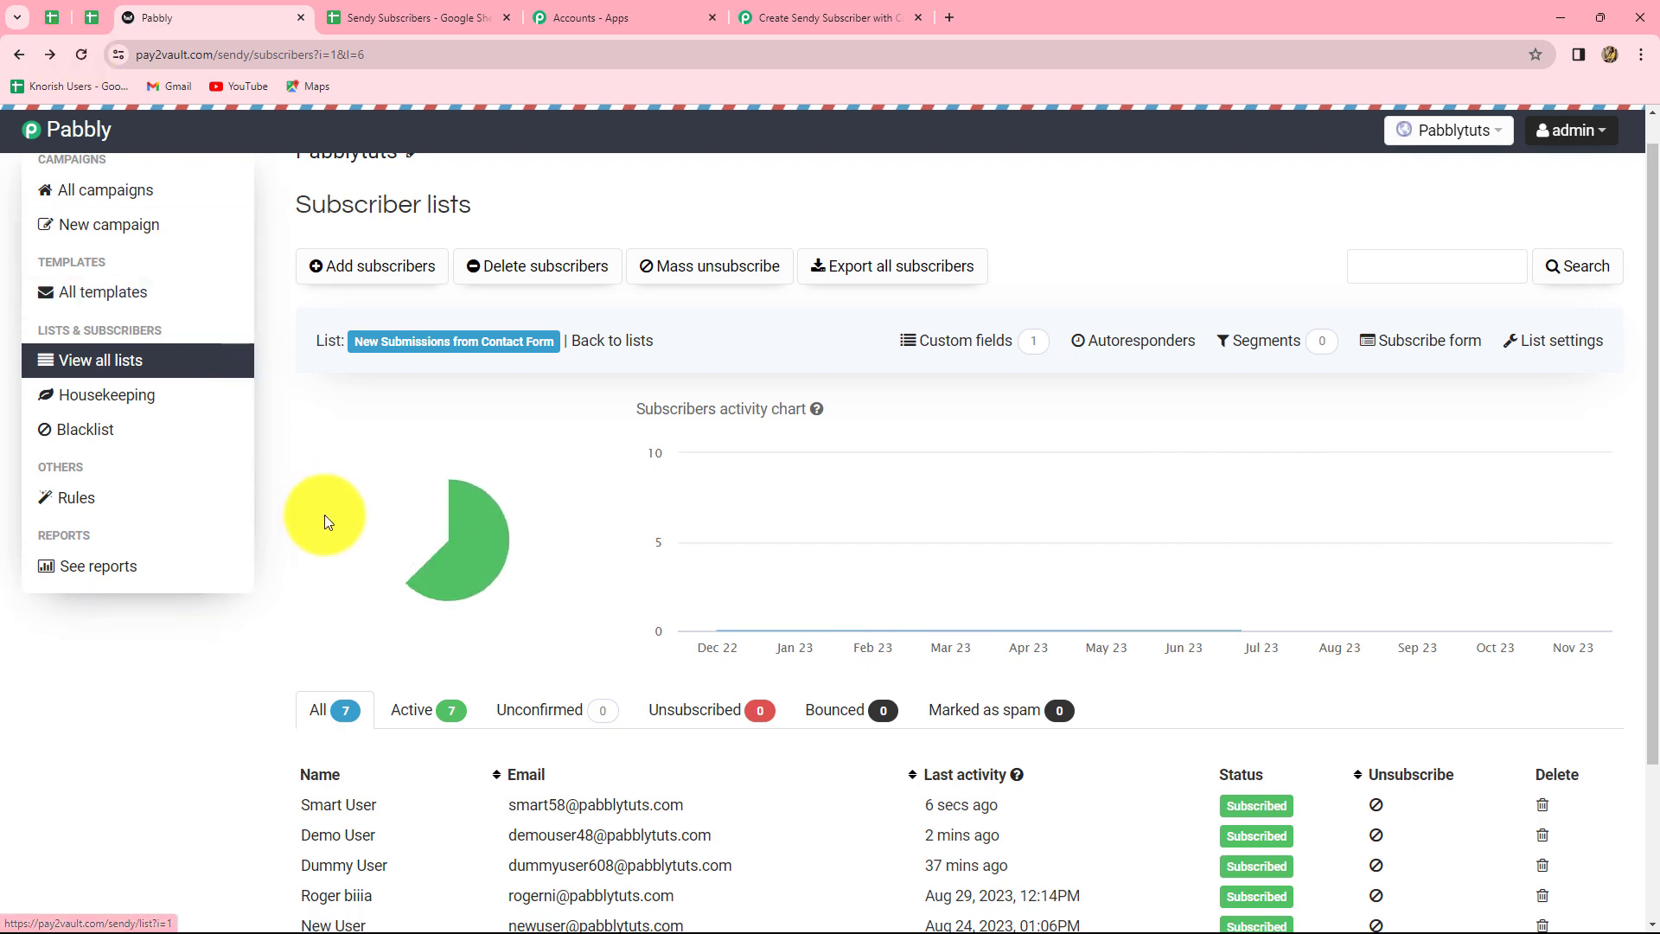
{"action": "scroll", "coordinate": [260, 588], "scroll_direction": "down", "scroll_amount": 2}
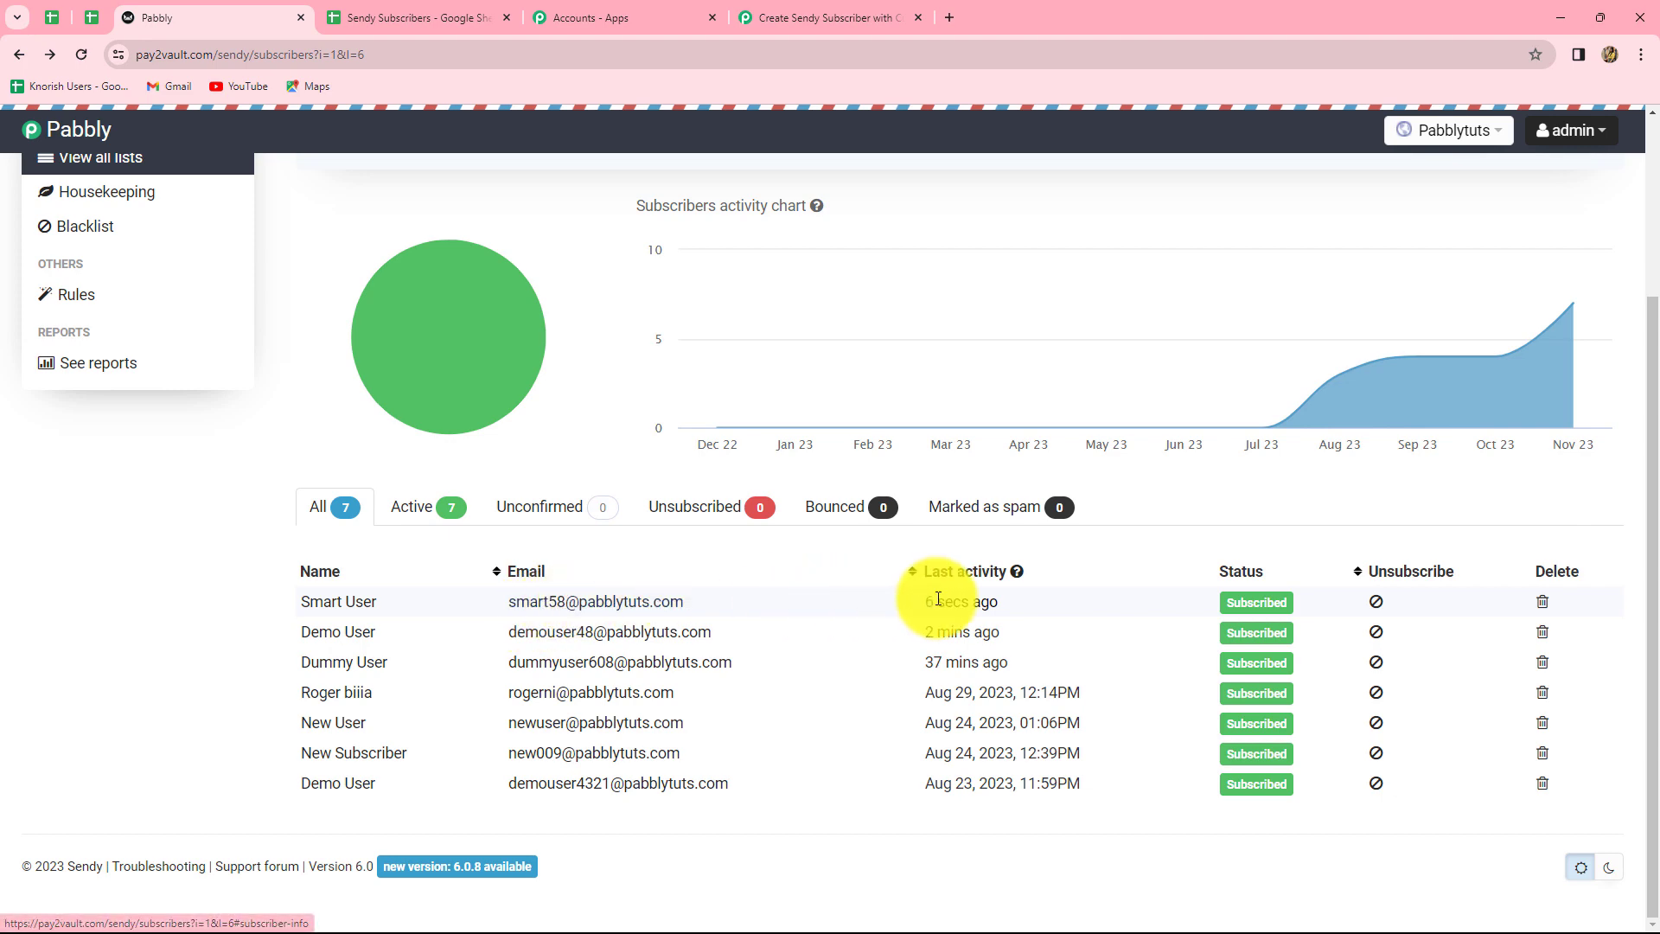
{"action": "left_click", "coordinate": [630, 603]}
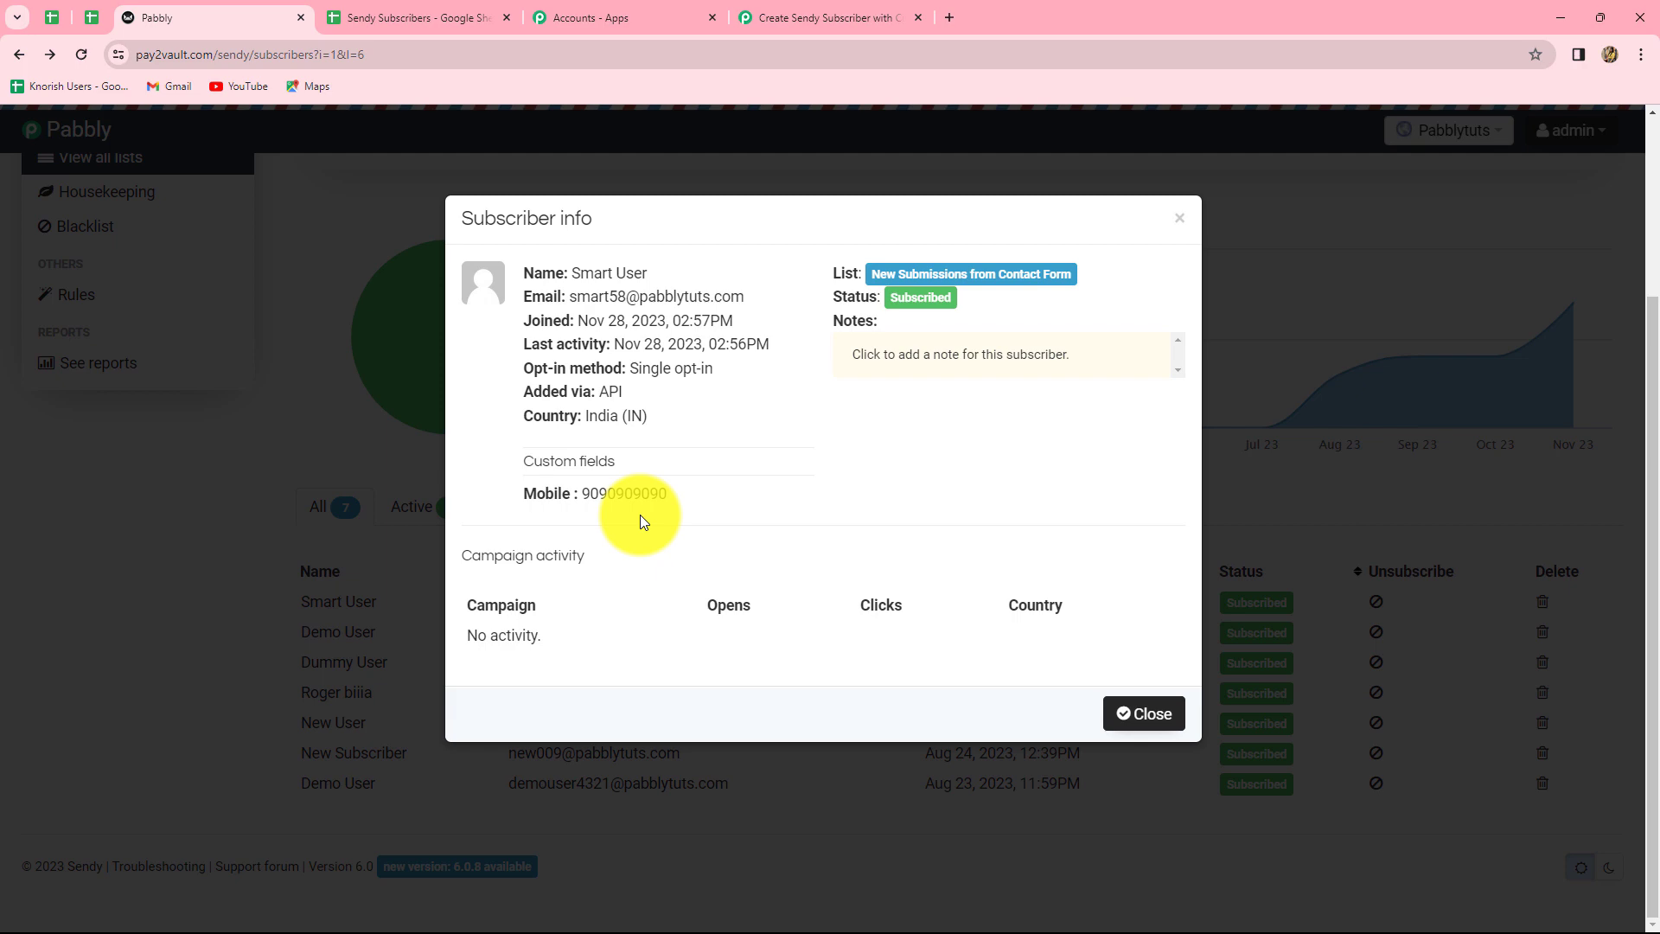
Collapse the Sendy Add Subscriber step in the Pabbly Connect workflow
{"action": "left_click", "coordinate": [807, 17]}
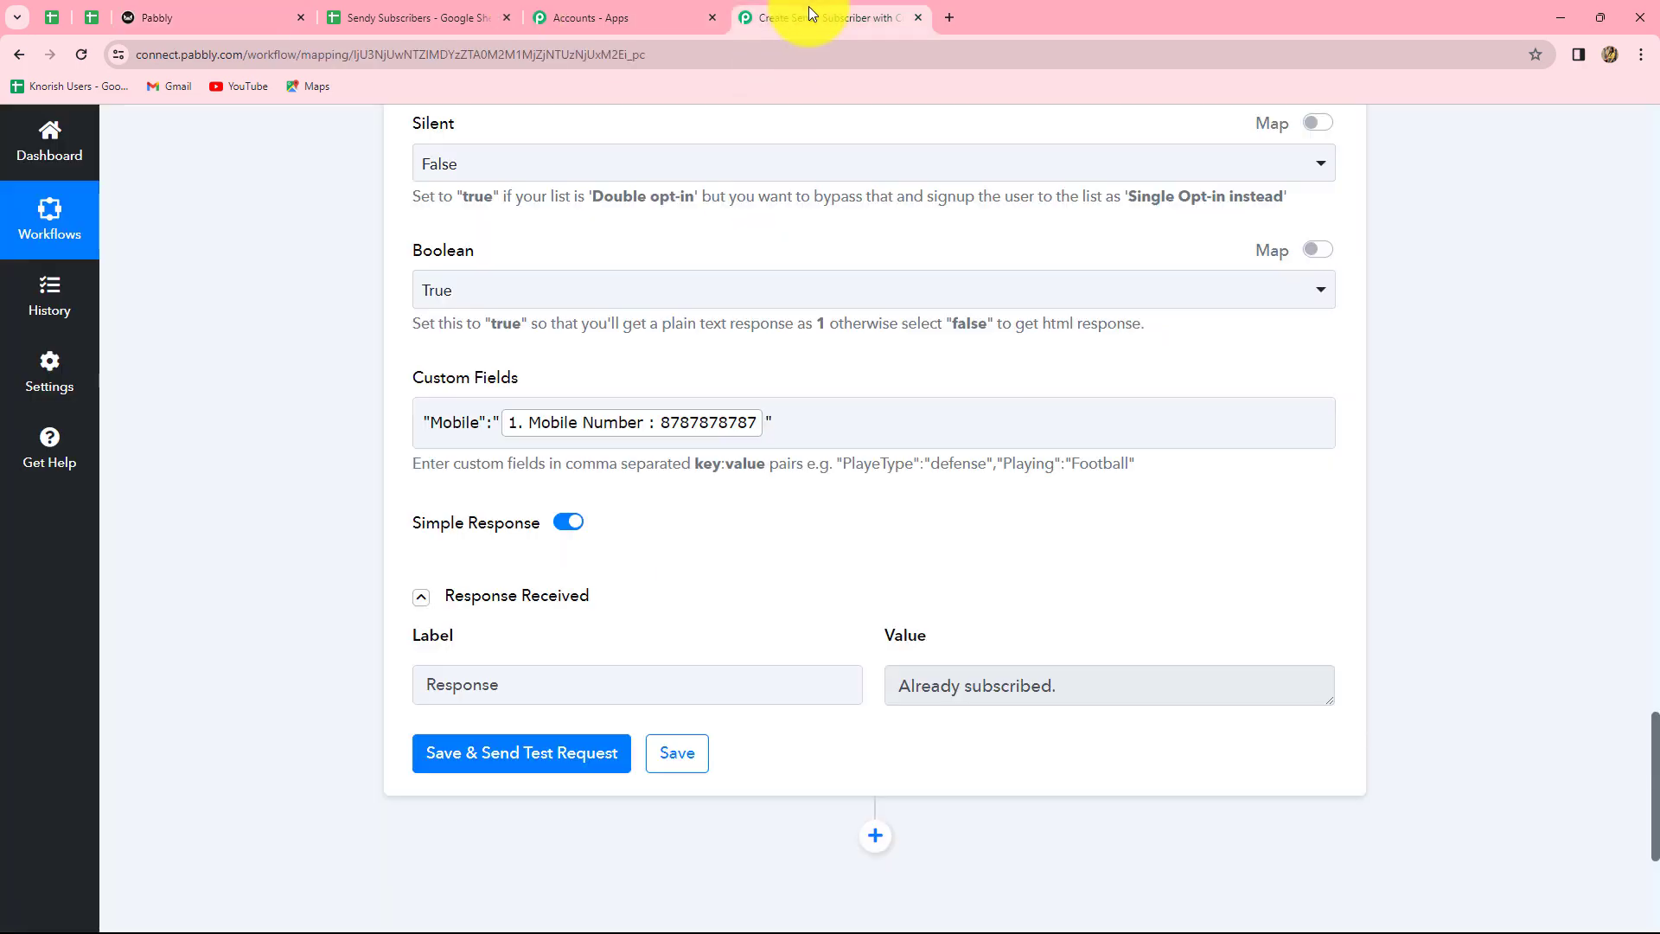
{"action": "scroll", "coordinate": [1367, 573], "scroll_direction": "up", "scroll_amount": 3}
{"action": "scroll", "coordinate": [1367, 574], "scroll_direction": "up", "scroll_amount": 13}
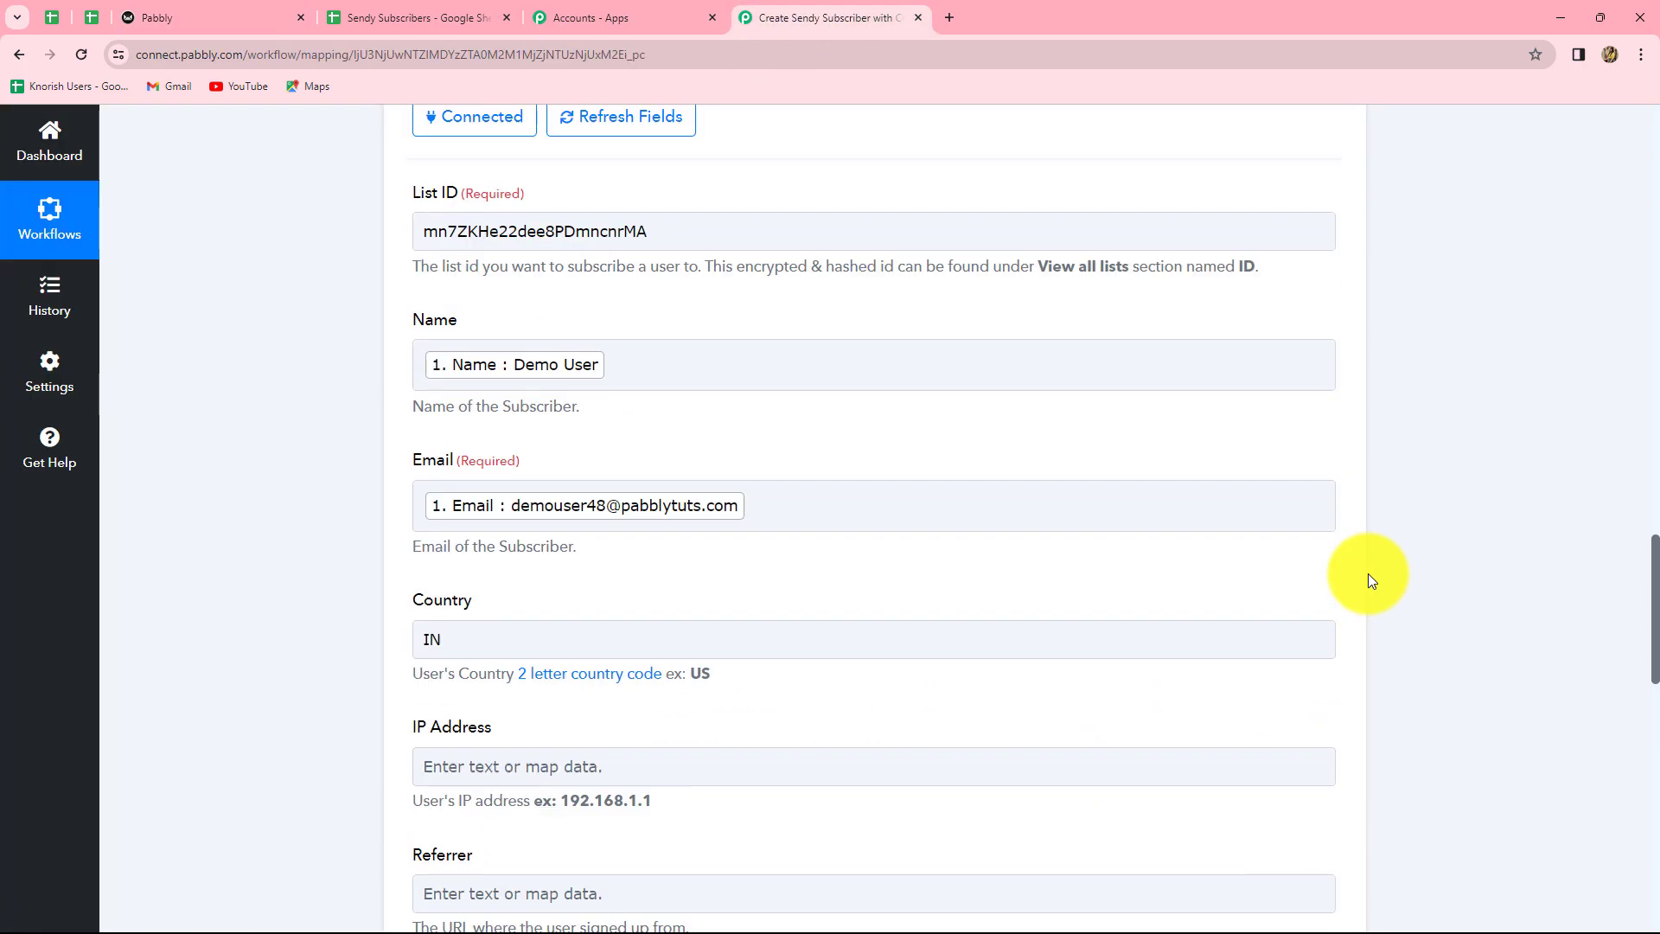
{"action": "left_click", "coordinate": [1328, 329]}
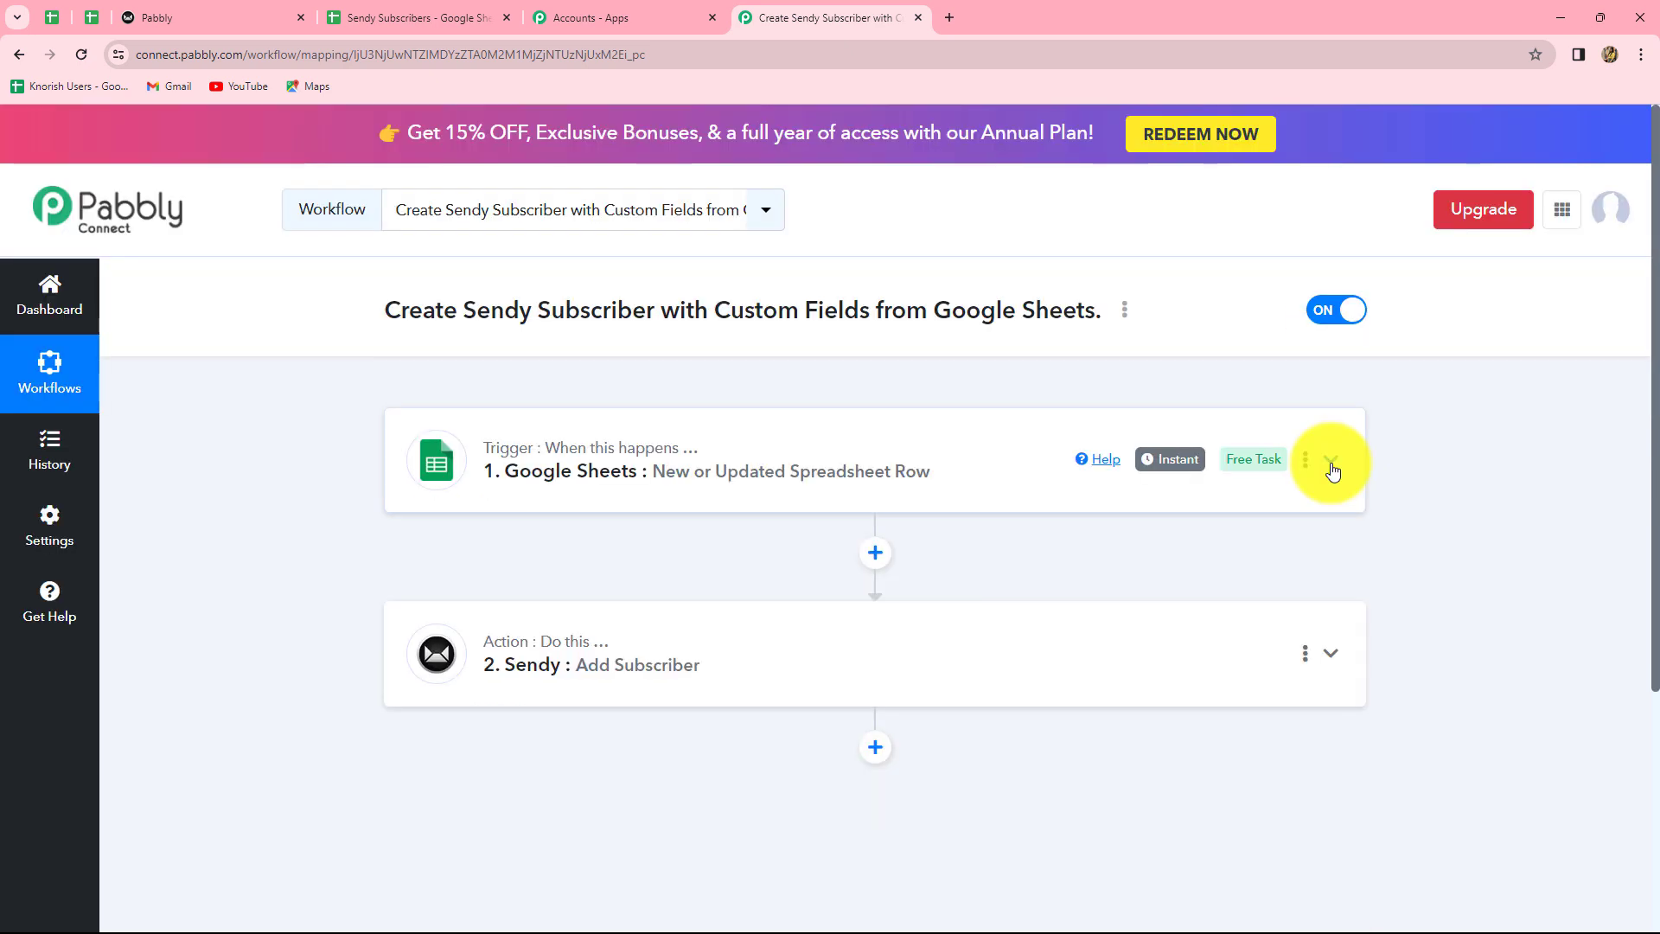